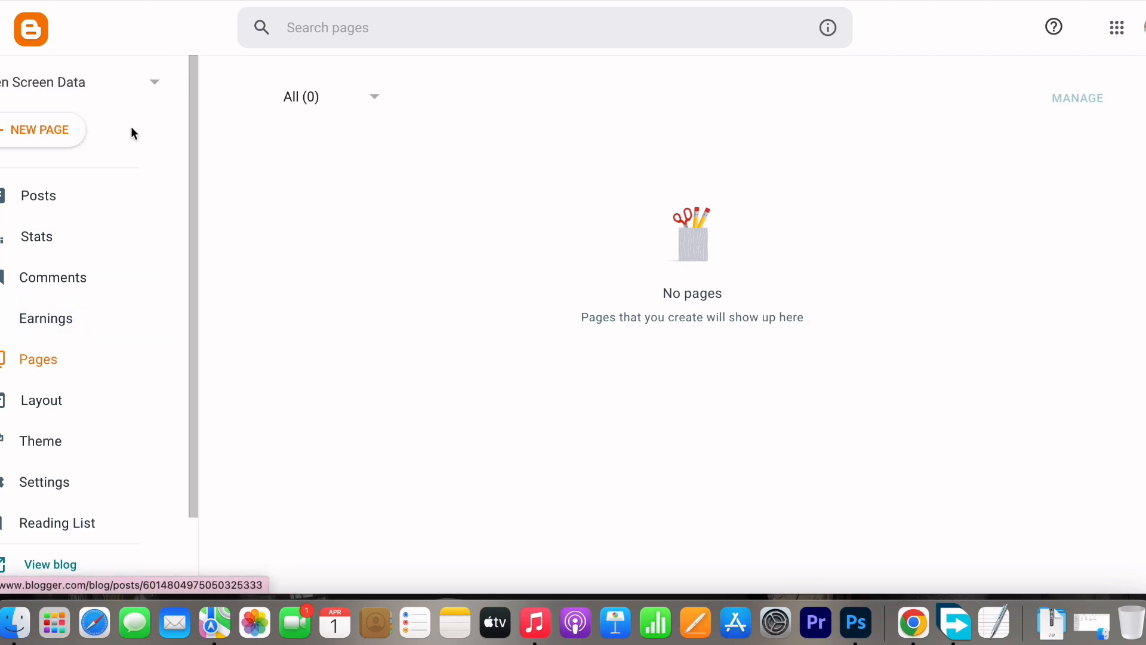
# Step: Create a new blog titled "Tool Website" with the address toolwebsite202323.blogspot.com
pyautogui.click(139, 95)
pyautogui.scroll(-3, 102, 192)
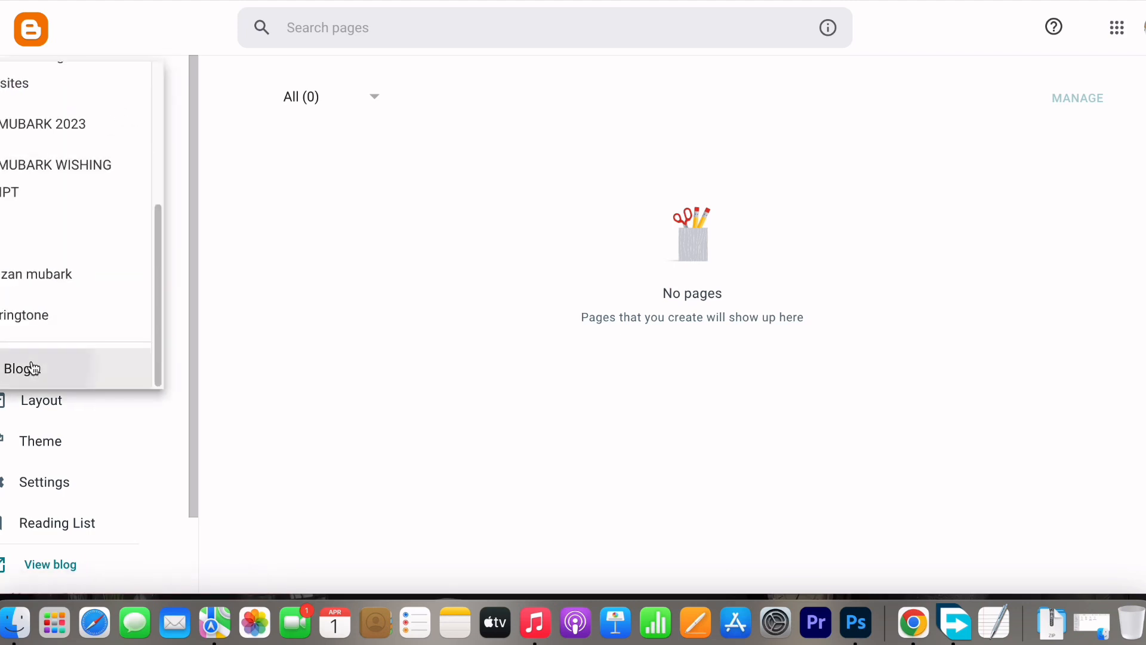
pyautogui.click(31, 365)
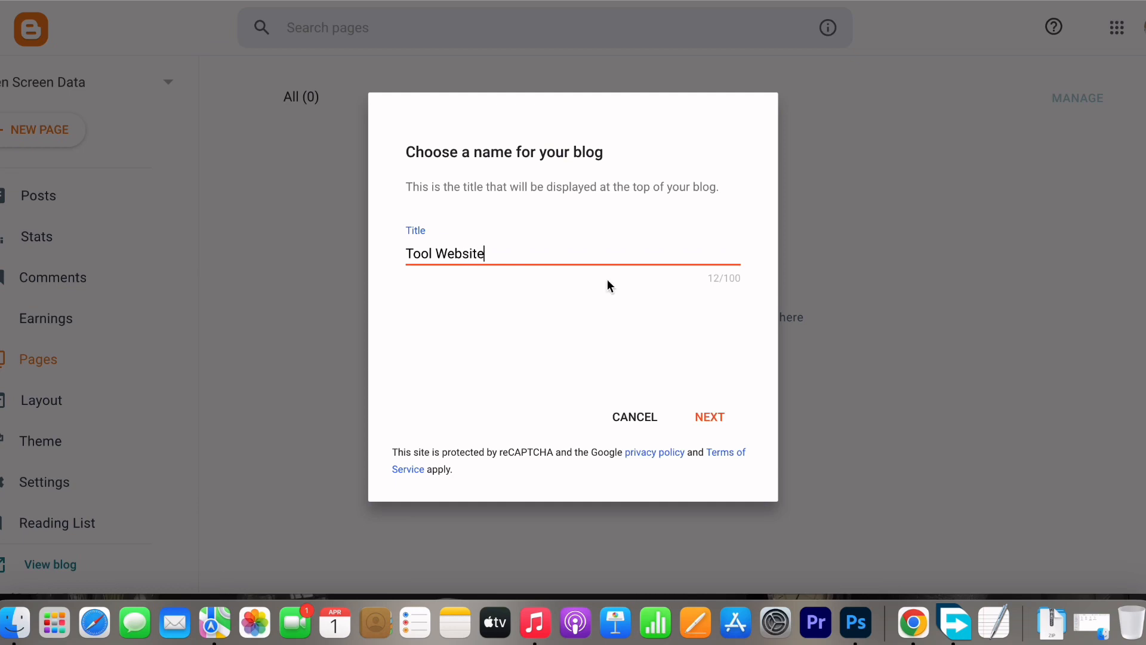
pyautogui.click(711, 418)
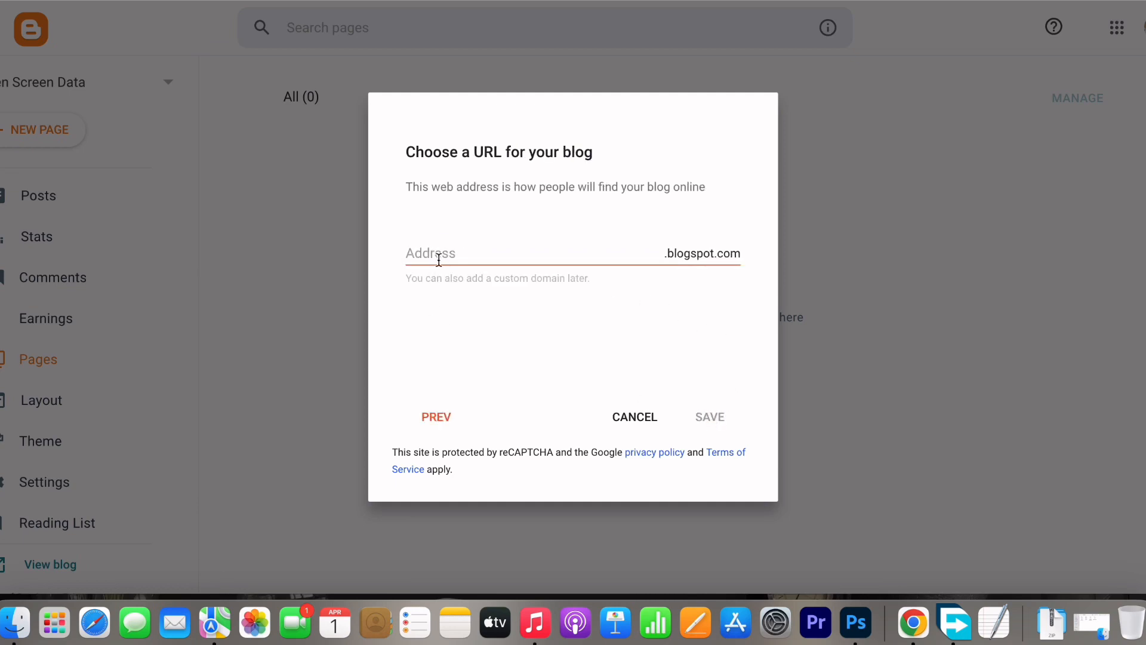
pyautogui.click(438, 257)
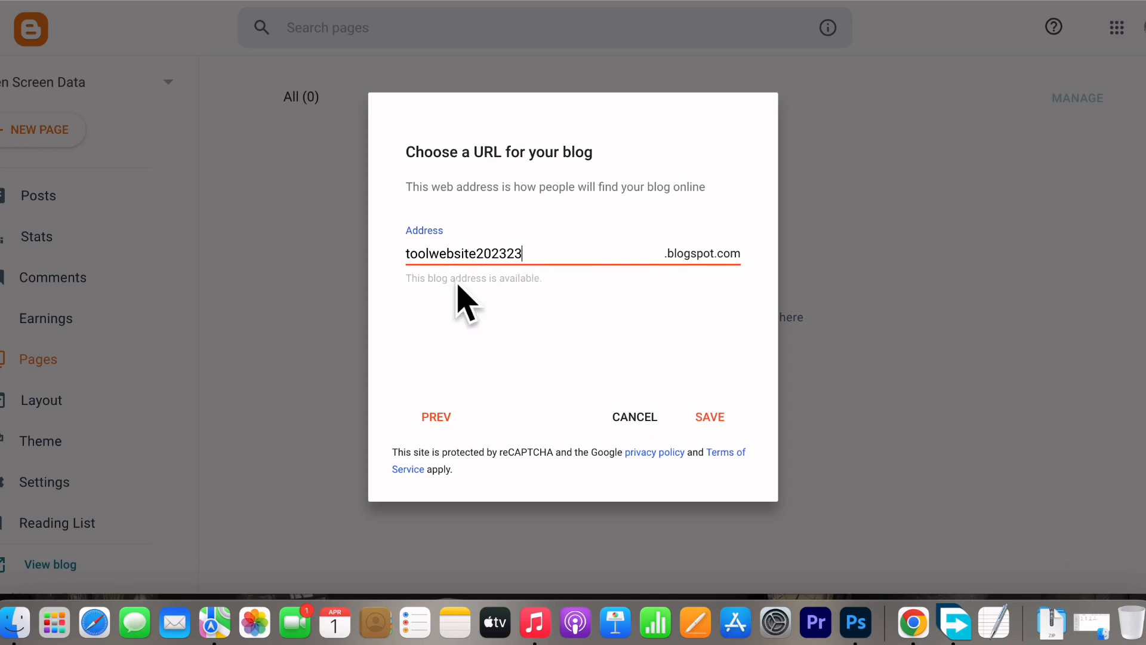
pyautogui.click(717, 425)
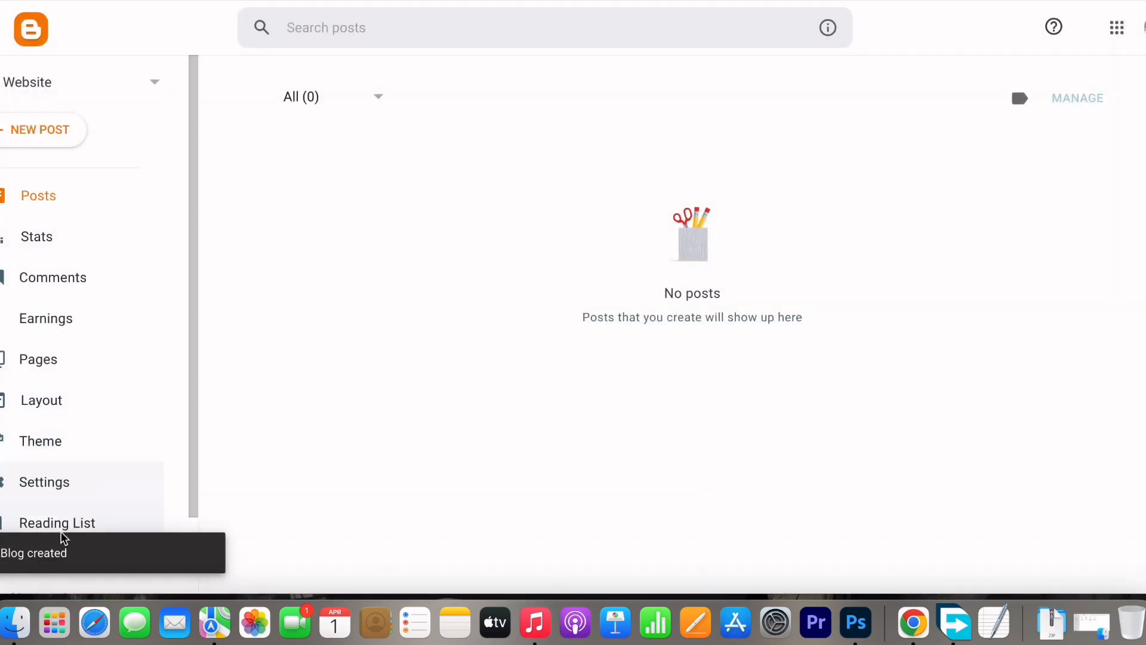
# Step: Open the new blog's public site and look over its home page
pyautogui.scroll(-3, 59, 478)
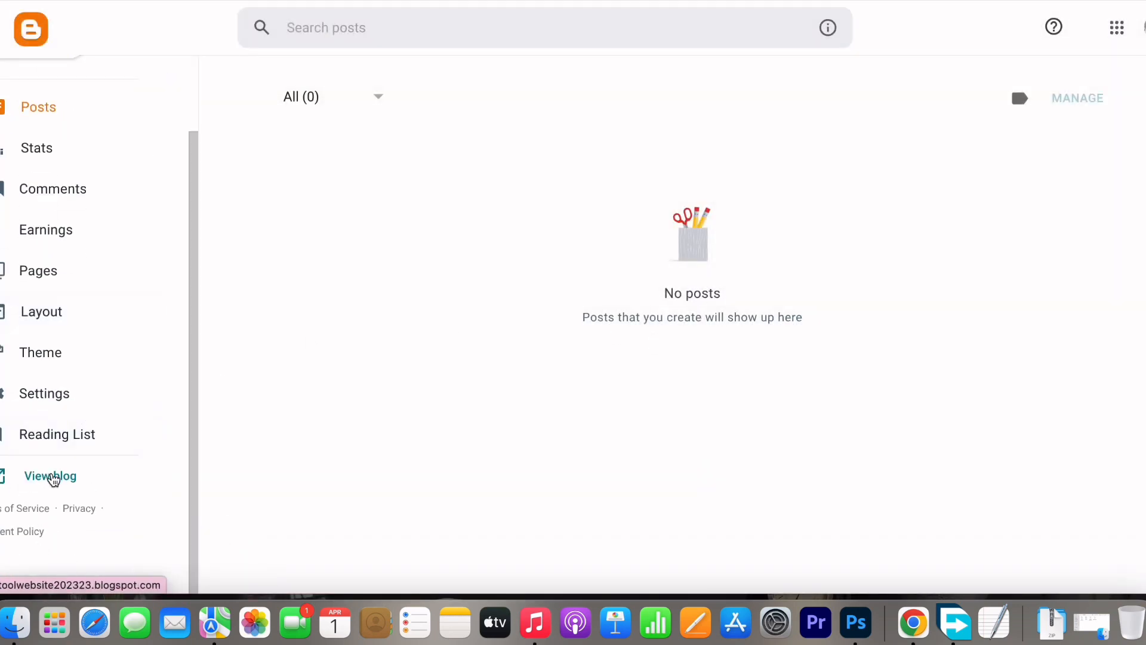
pyautogui.click(54, 477)
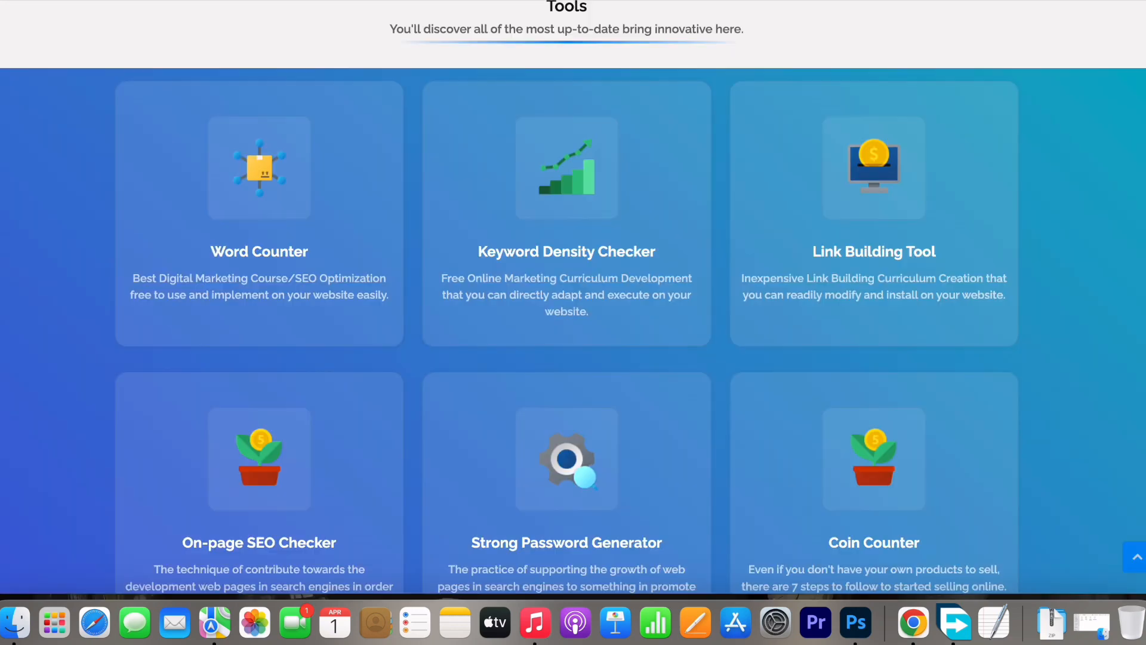
pyautogui.scroll(-3, 642, 272)
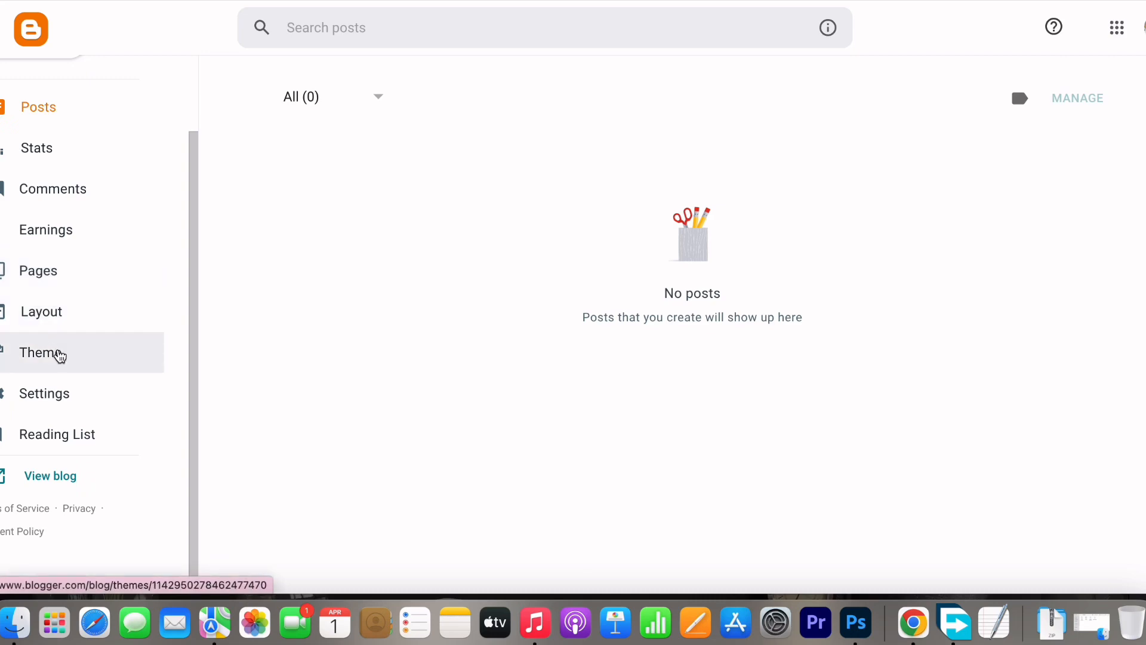
# Step: Restore the blog's theme from the file tool.xml in the Template folder
pyautogui.click(59, 353)
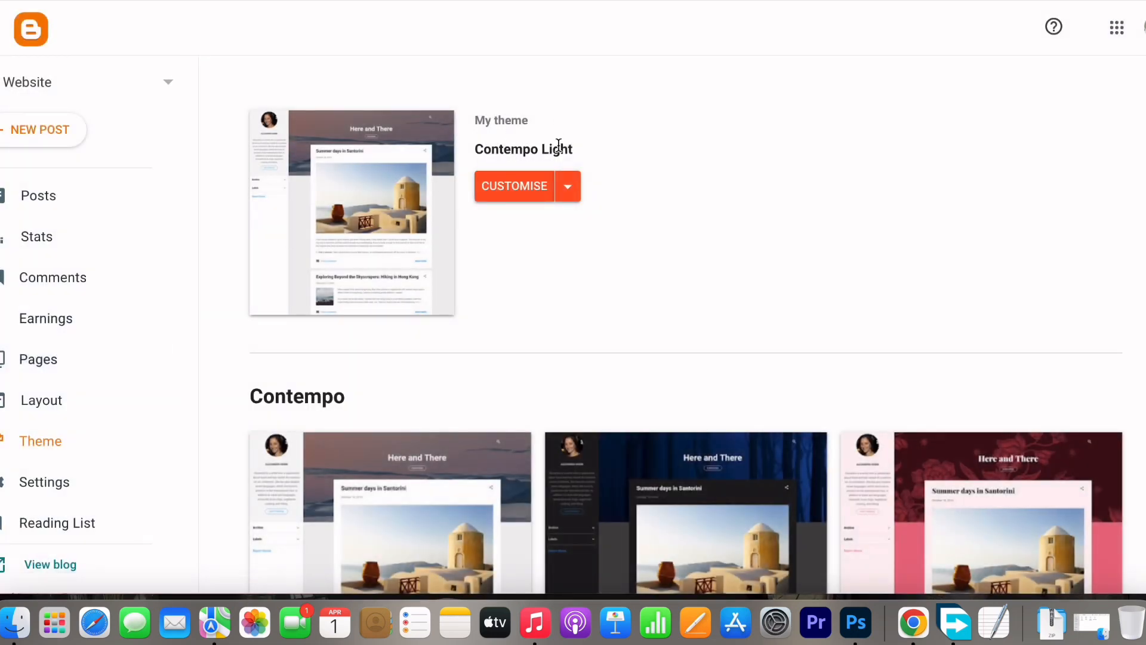
pyautogui.click(568, 190)
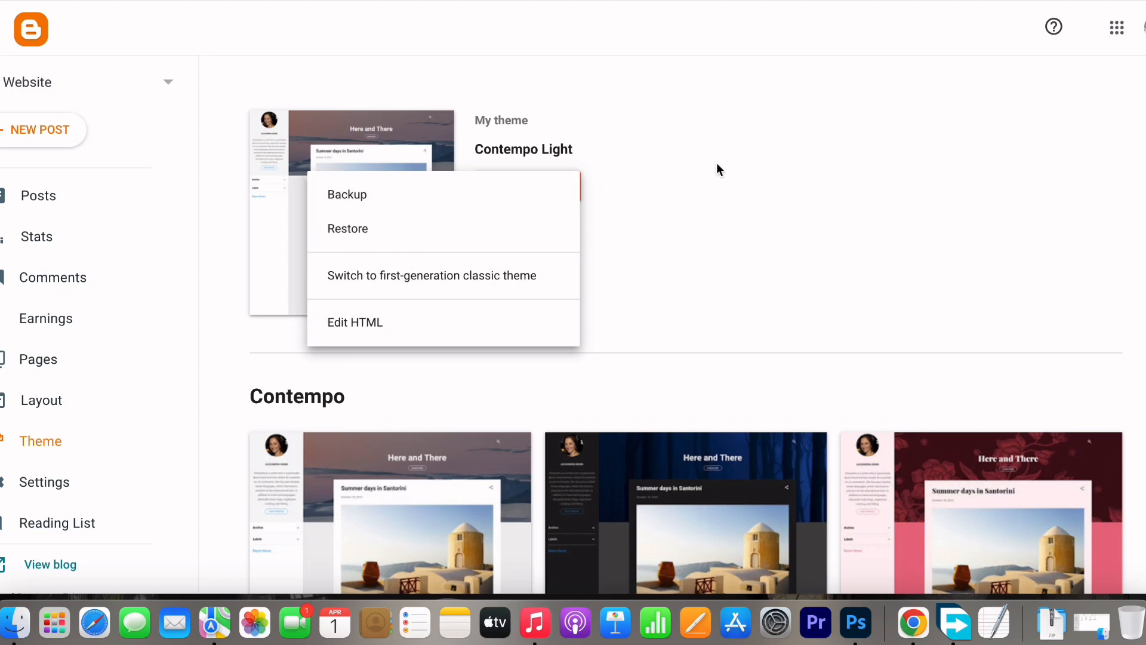
pyautogui.click(375, 242)
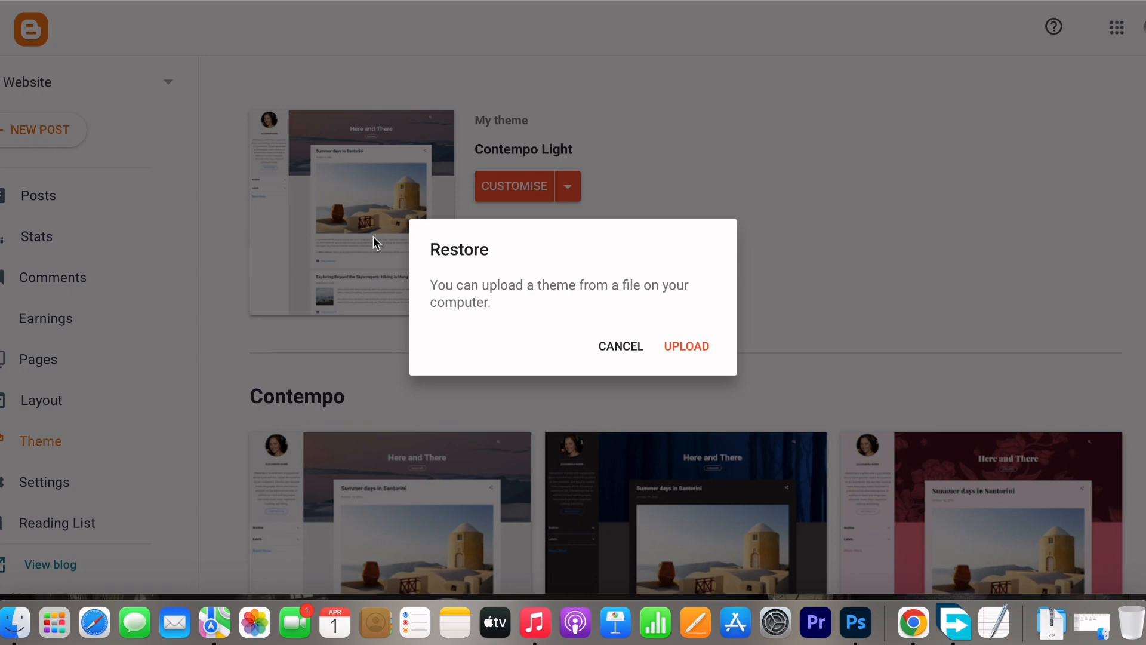
pyautogui.click(707, 354)
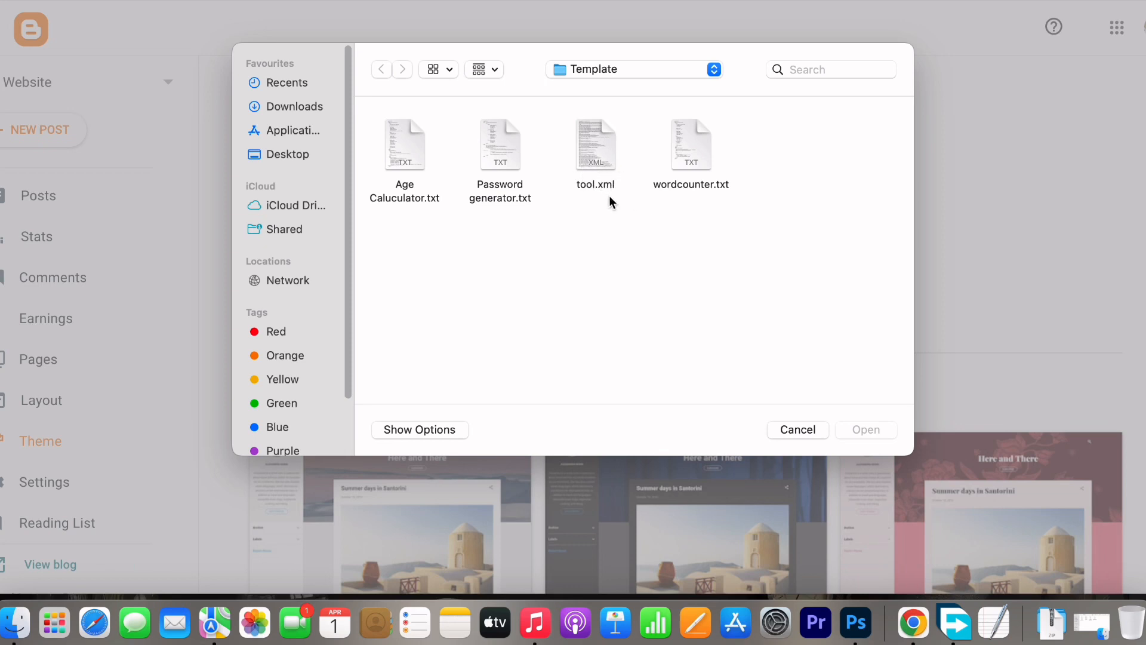
pyautogui.click(599, 151)
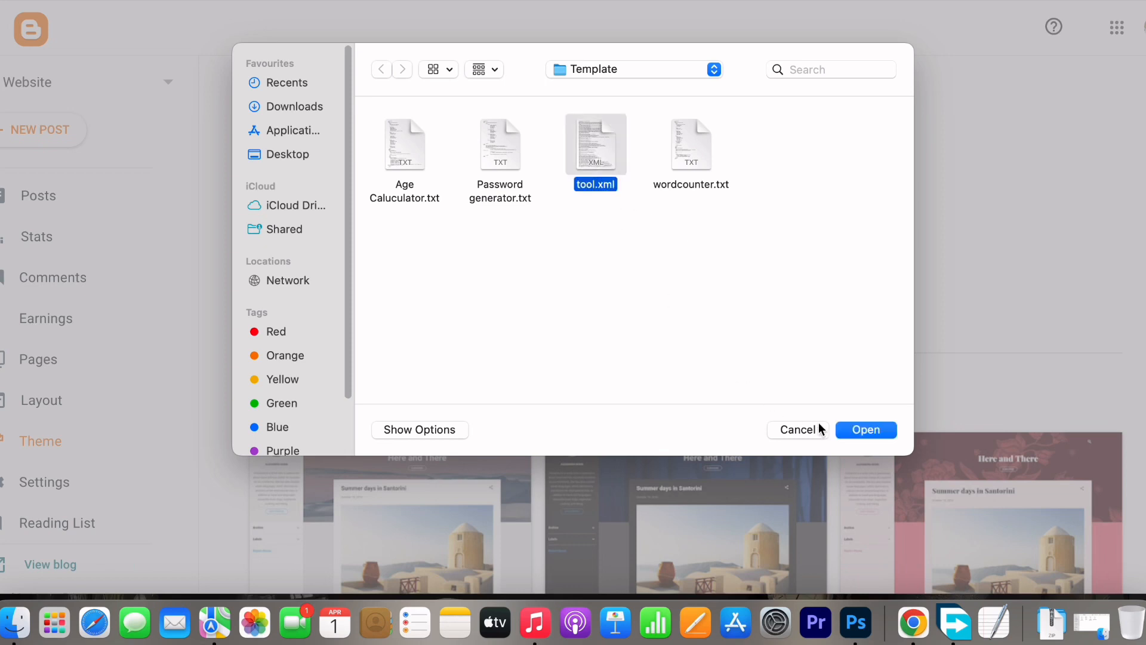
pyautogui.click(866, 430)
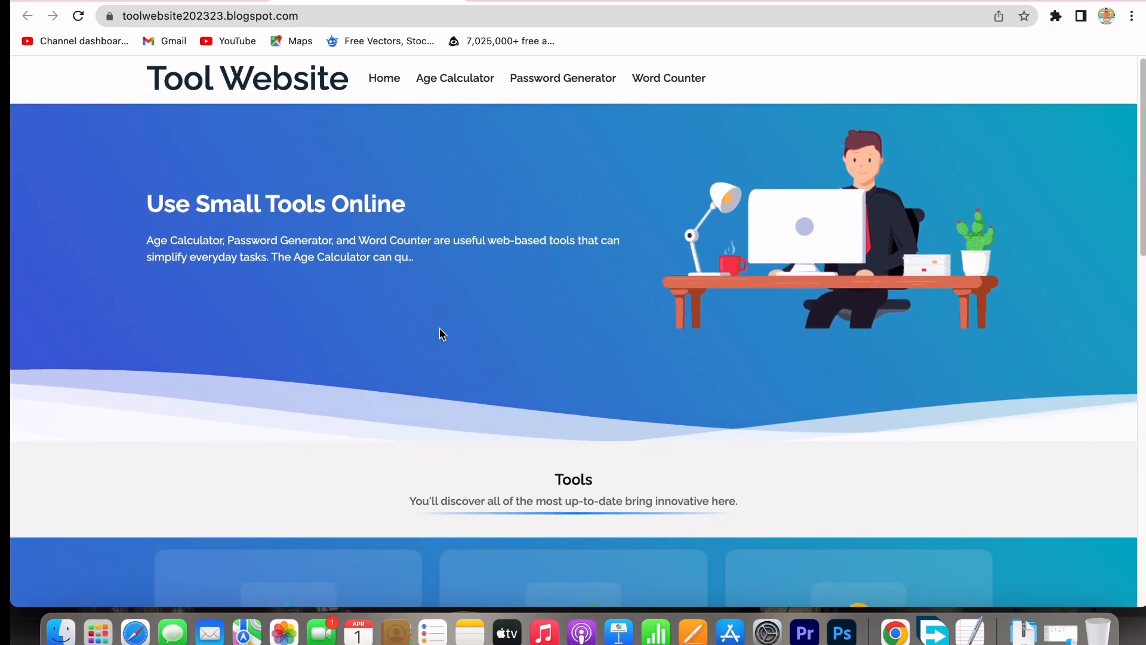
# Step: Examine the themed blog's home page from header to footer, including its tool cards, and try the Home and Age Calculator links
pyautogui.scroll(-15, 441, 334)
pyautogui.scroll(10, 441, 333)
pyautogui.scroll(-3, 507, 392)
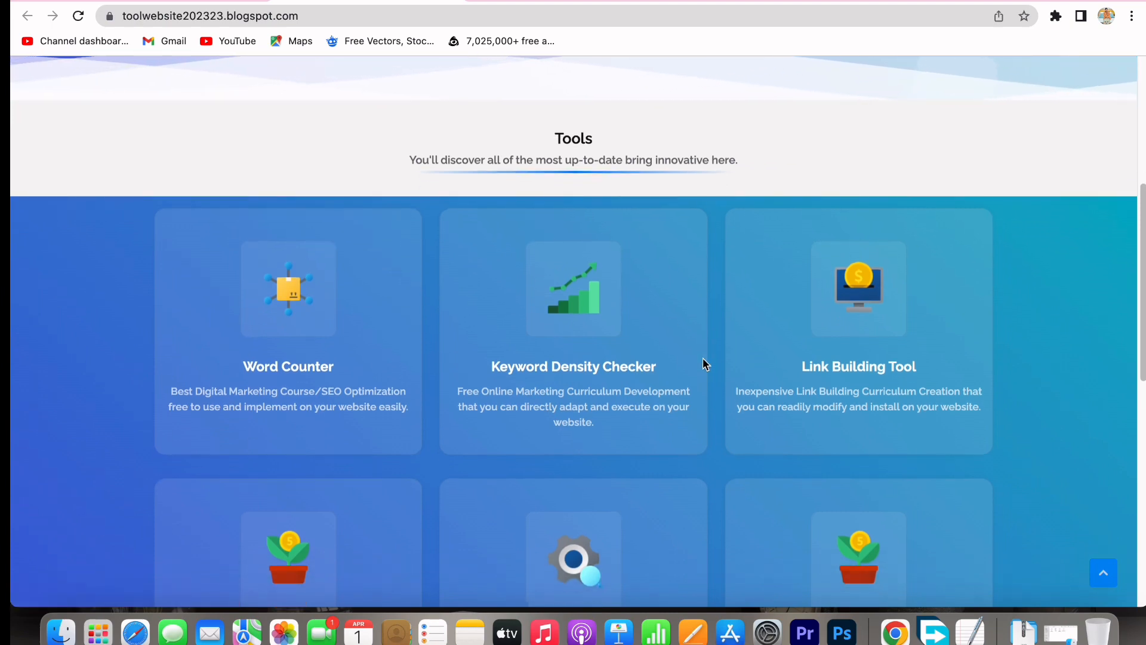
pyautogui.scroll(6, 705, 363)
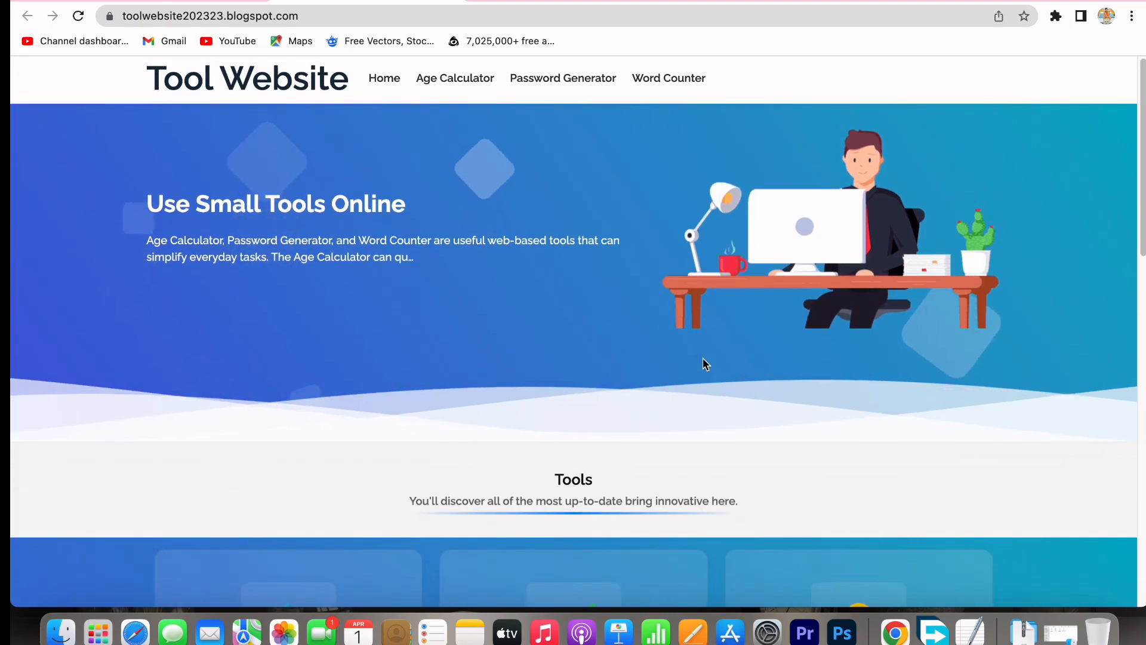
pyautogui.click(389, 84)
pyautogui.click(456, 81)
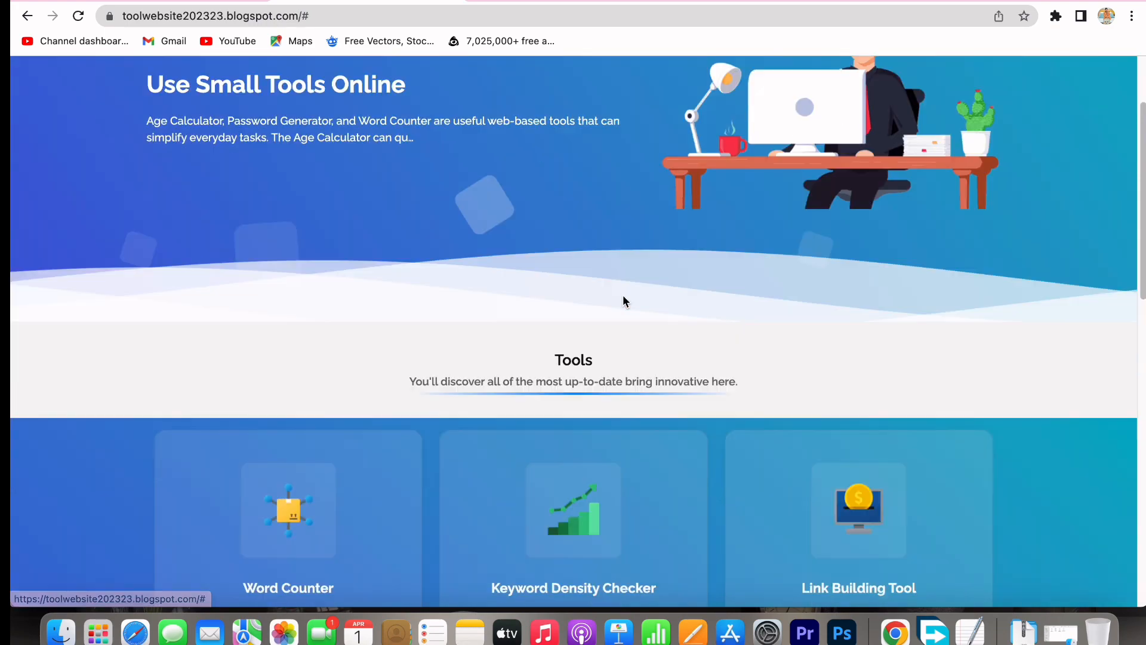
pyautogui.scroll(-8, 622, 295)
pyautogui.scroll(-8, 729, 317)
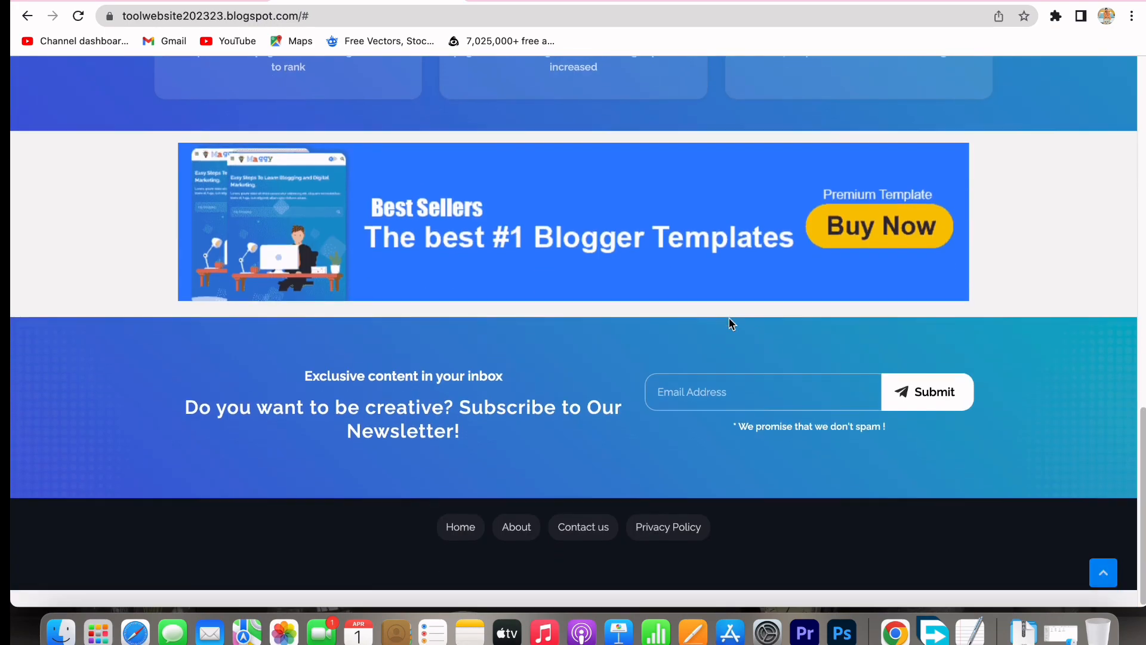
pyautogui.scroll(20, 729, 317)
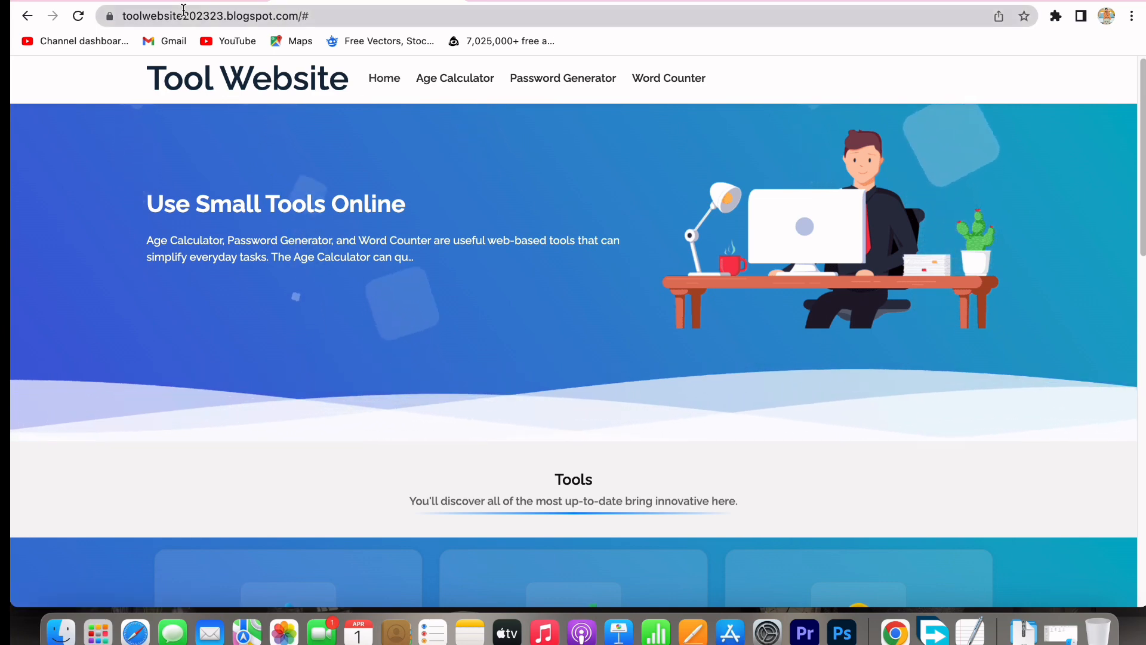
# Step: Create a blog page titled "Word Counter", using the name of the first tool card on the site, and publish it
pyautogui.click(205, 1)
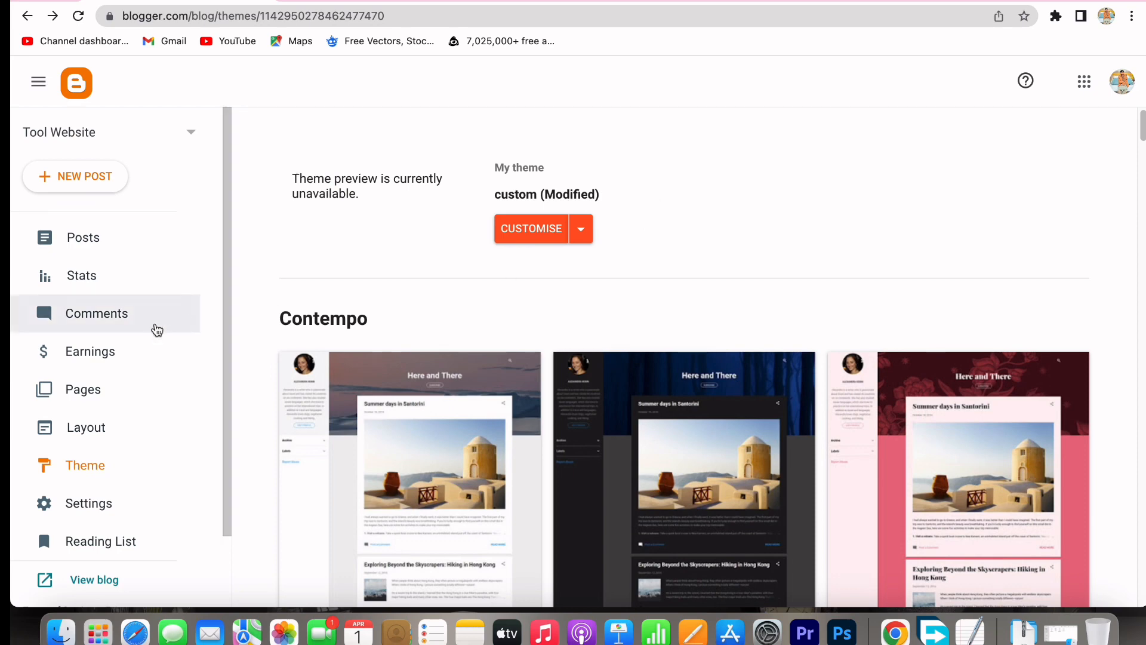
pyautogui.click(85, 389)
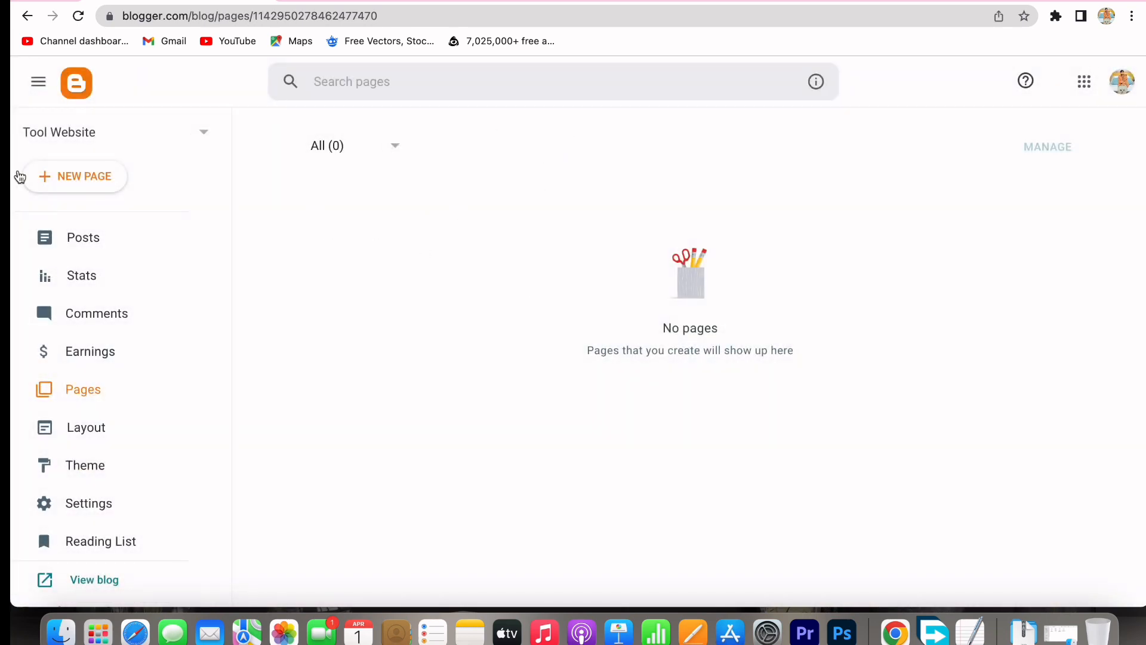
pyautogui.click(88, 179)
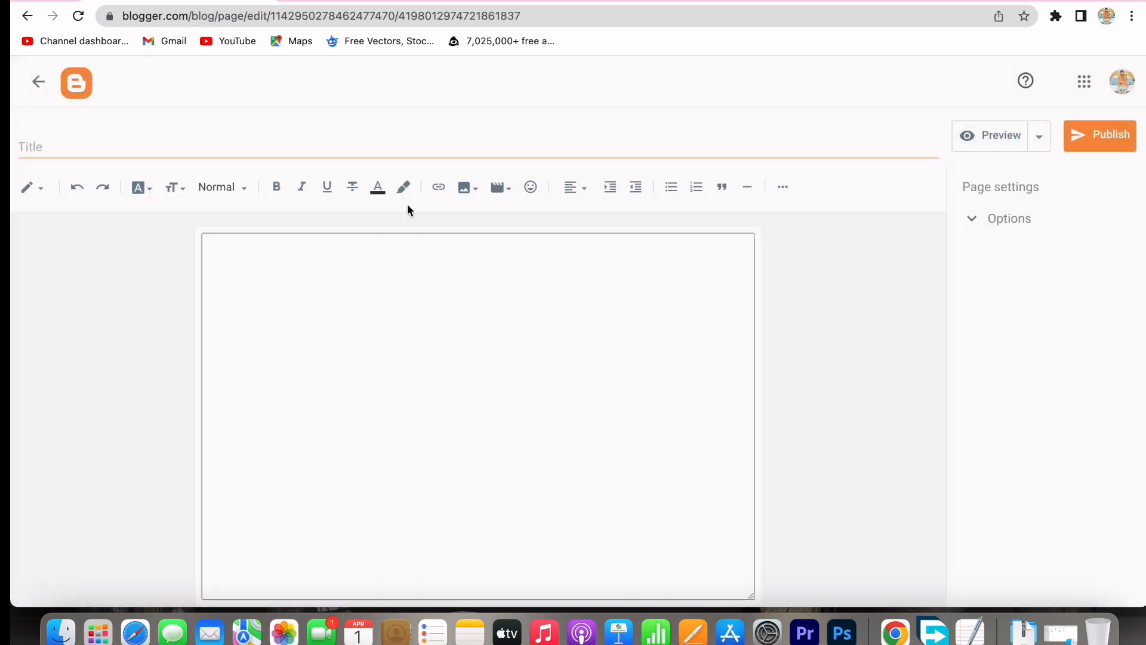
pyautogui.click(77, 146)
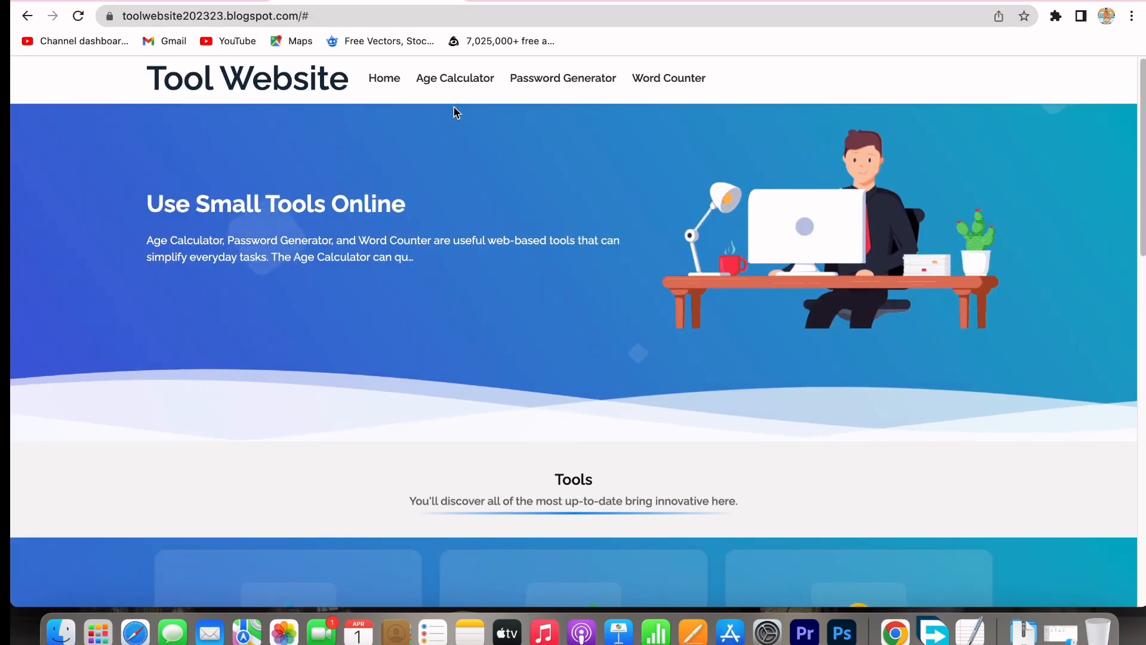
pyautogui.scroll(-5, 323, 315)
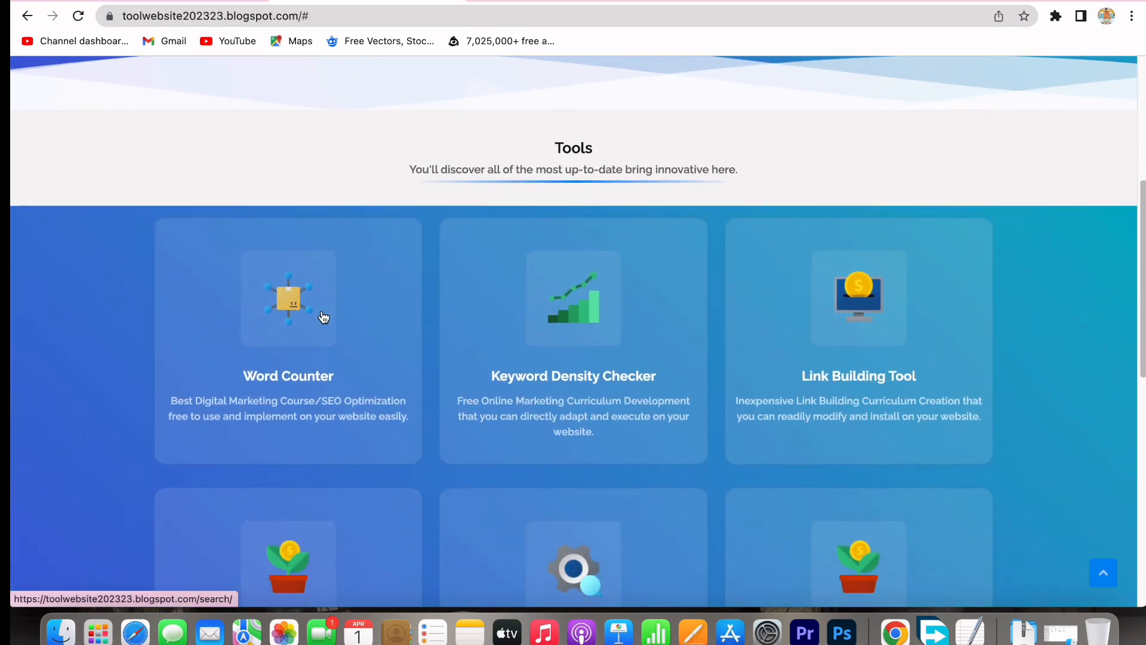
pyautogui.moveTo(353, 367); pyautogui.dragTo(242, 366)
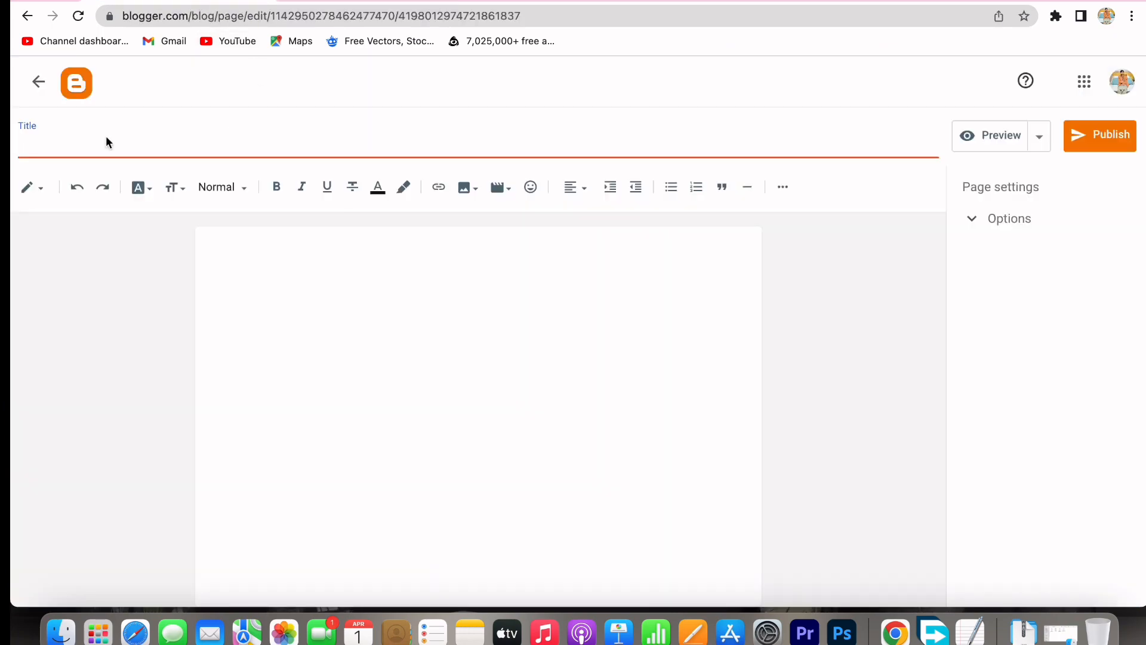
pyautogui.write('Word Counter')
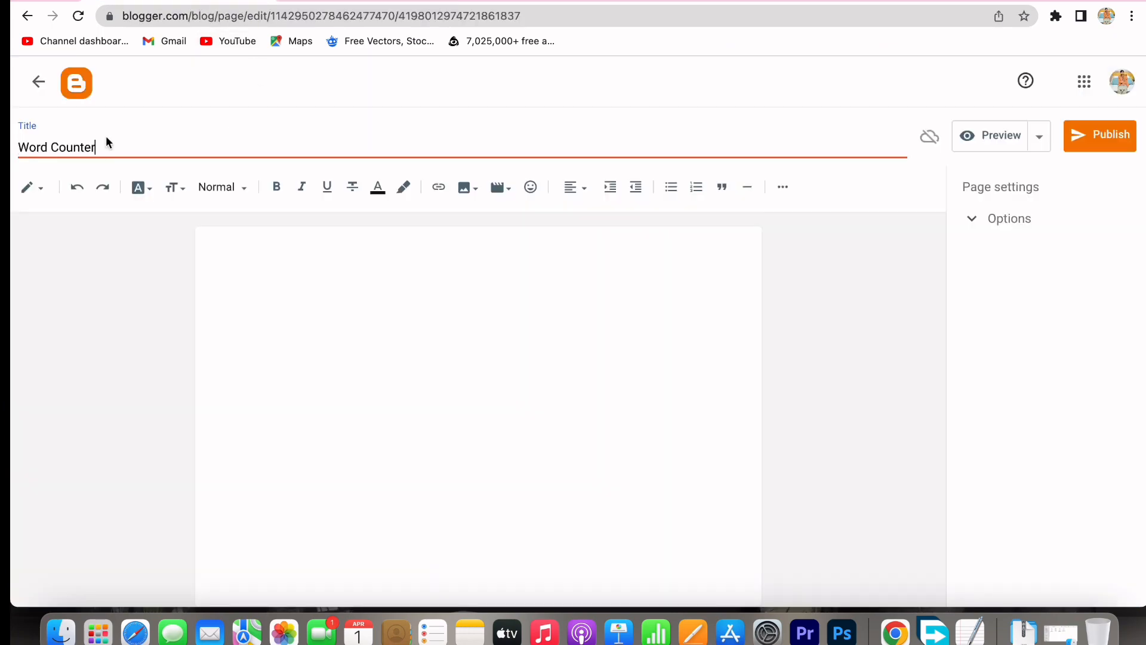
pyautogui.click(1106, 144)
pyautogui.click(669, 366)
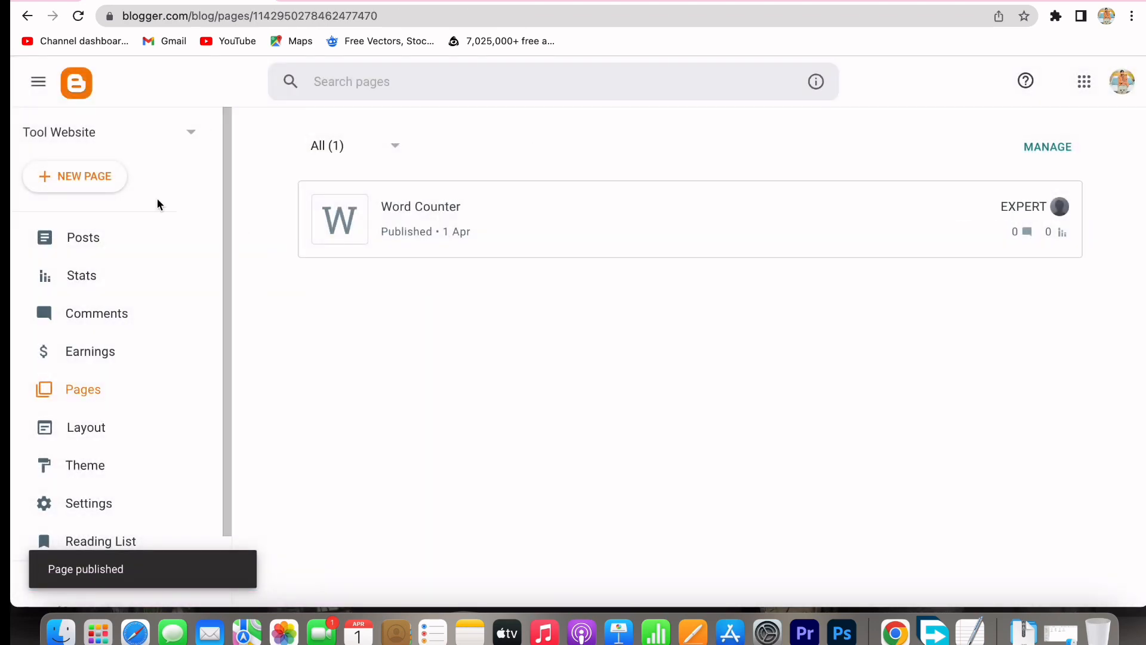
# Step: Create a page titled "Keyword Density Checker", copying the name from the second tool card on the site, and publish it
pyautogui.click(81, 177)
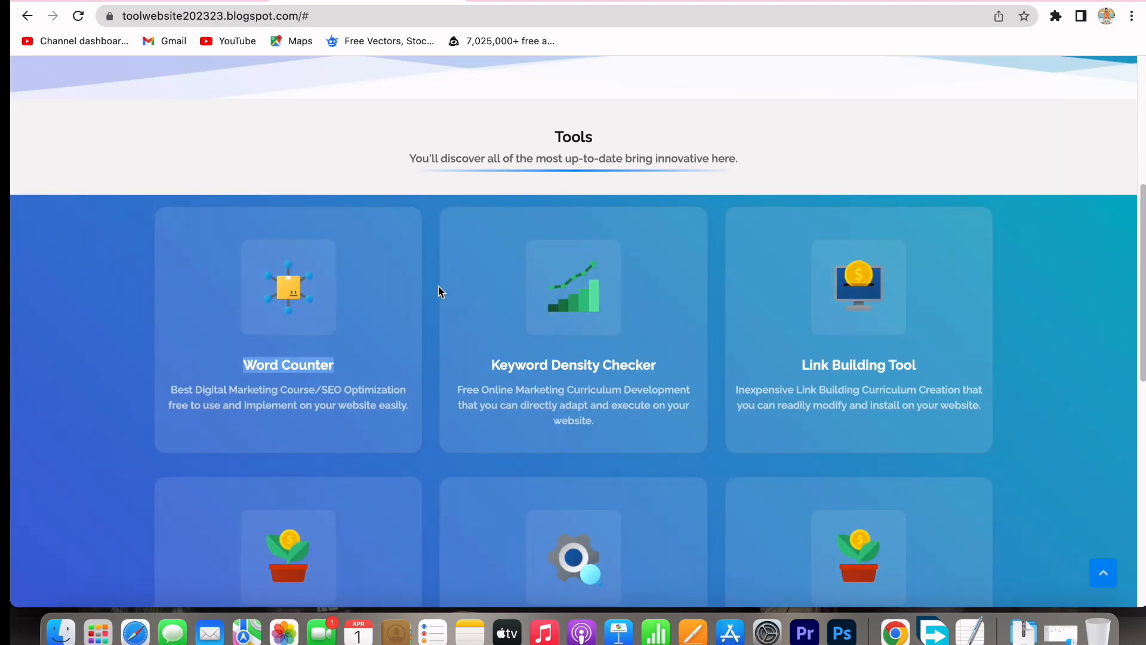
pyautogui.moveTo(657, 366); pyautogui.dragTo(491, 372)
pyautogui.press('super+c')
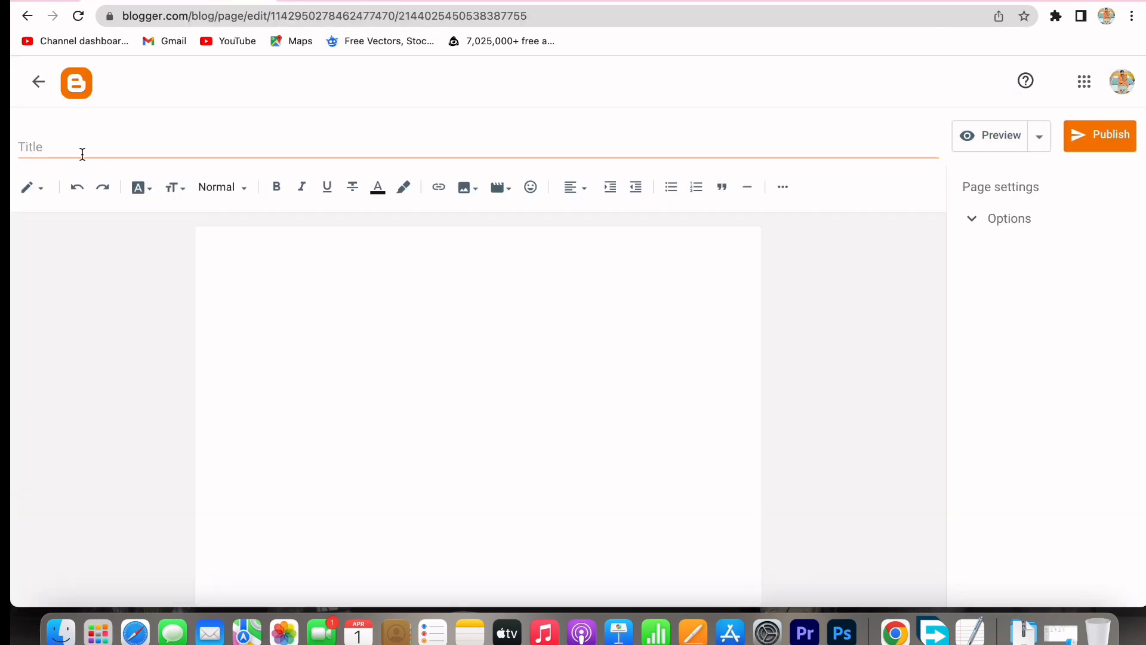
pyautogui.click(73, 147)
pyautogui.press('super+v')
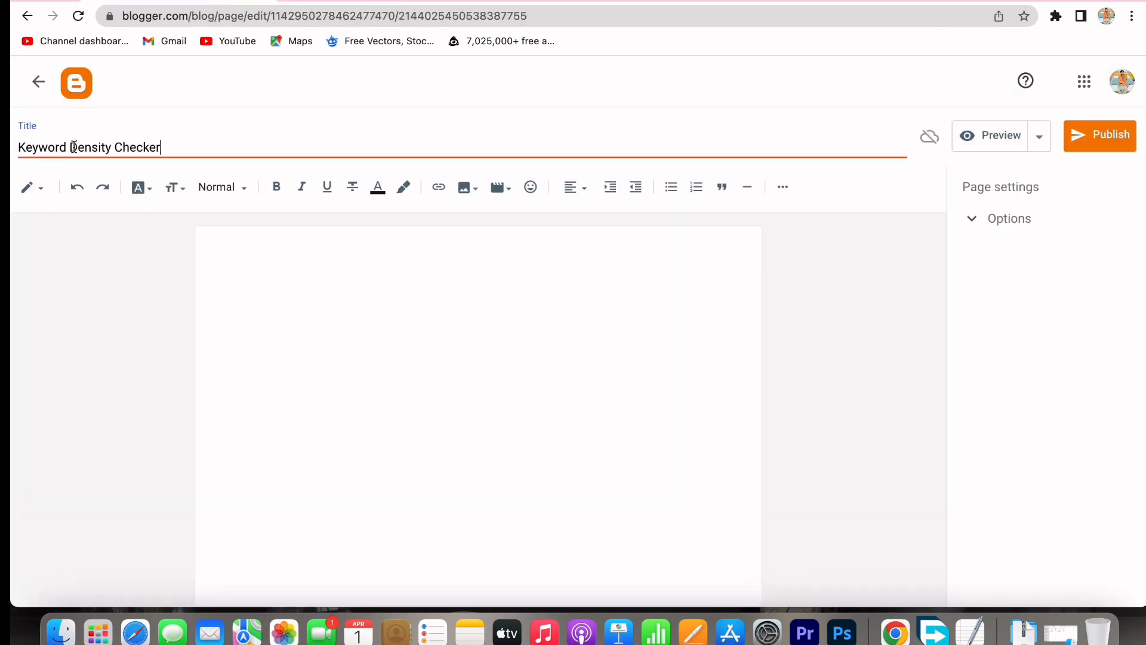
pyautogui.click(1103, 143)
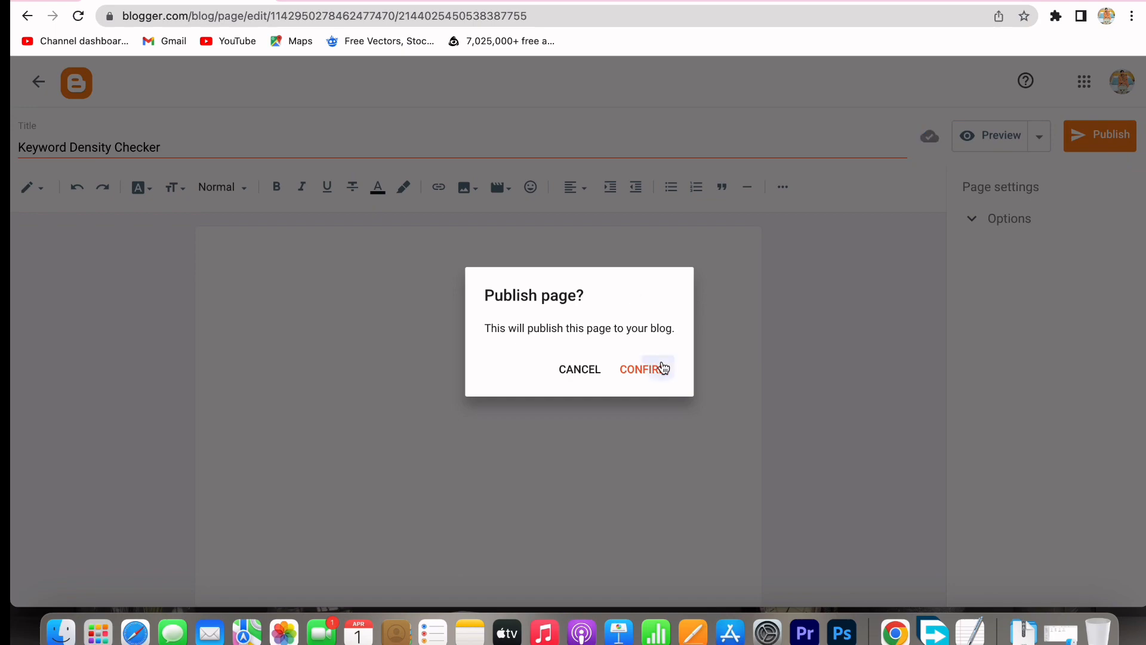
pyautogui.click(663, 368)
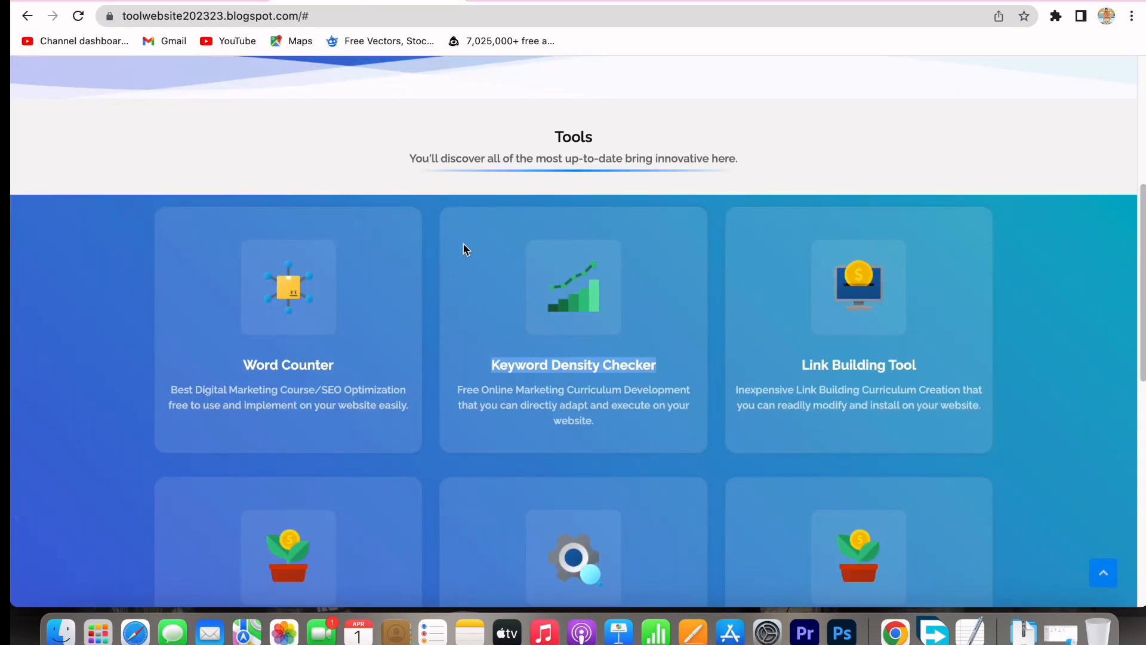
# Step: Copy the tool names from the website's header menu and paste them as the title of a new blog page
pyautogui.scroll(5, 466, 249)
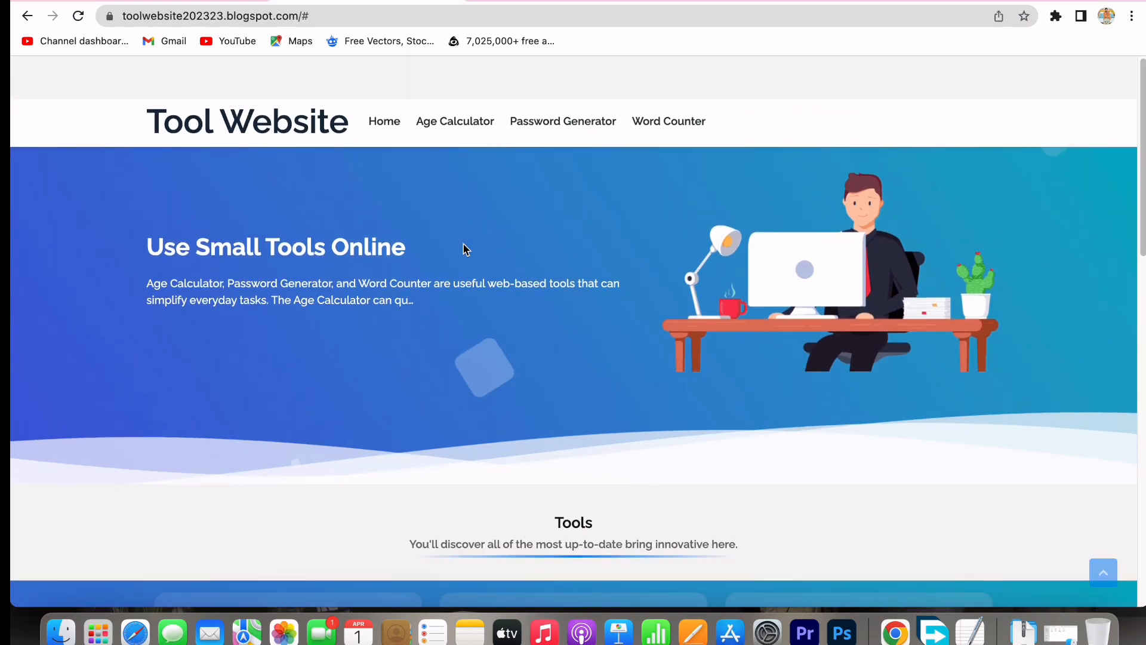
pyautogui.scroll(-1, 466, 249)
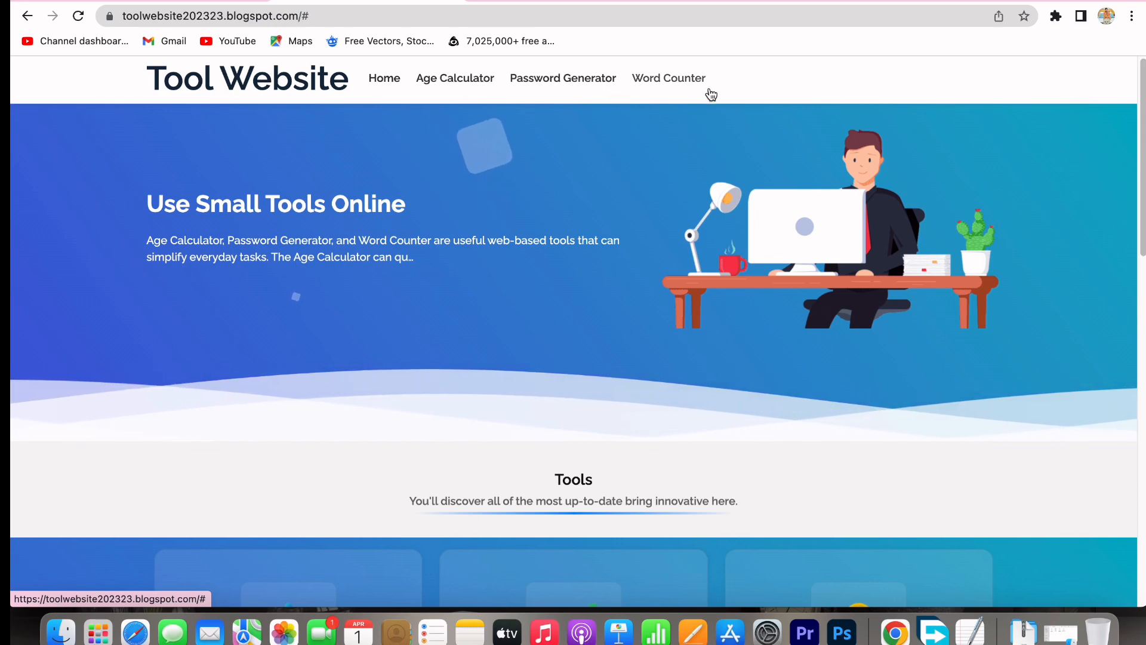
pyautogui.moveTo(725, 76); pyautogui.dragTo(392, 80)
pyautogui.press('super+c')
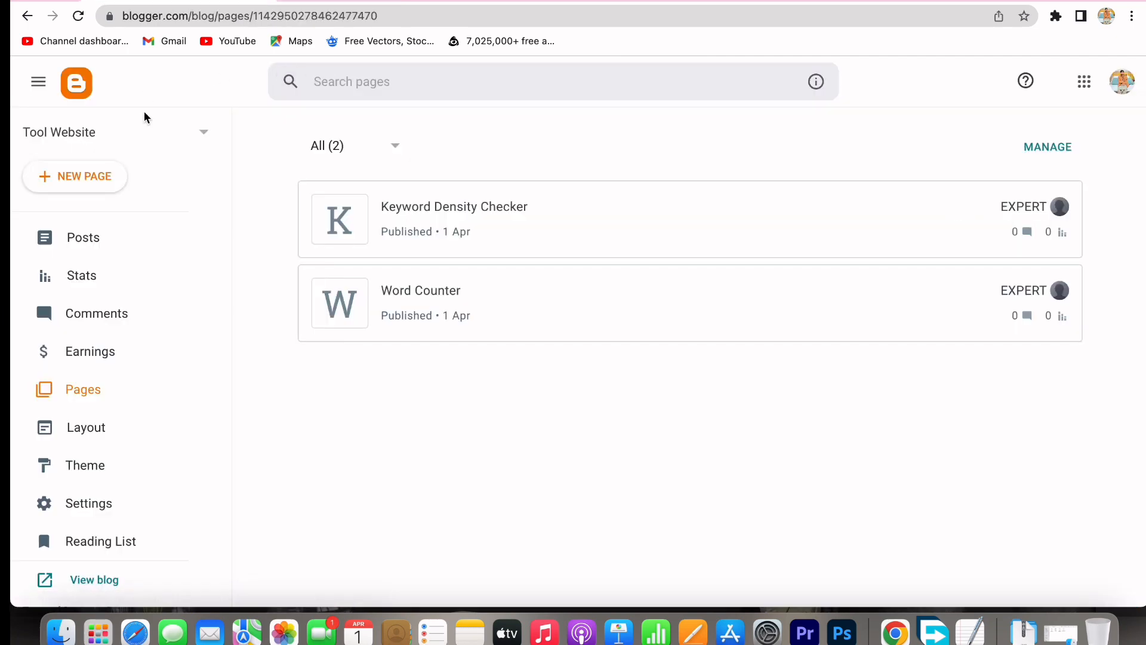
pyautogui.click(106, 170)
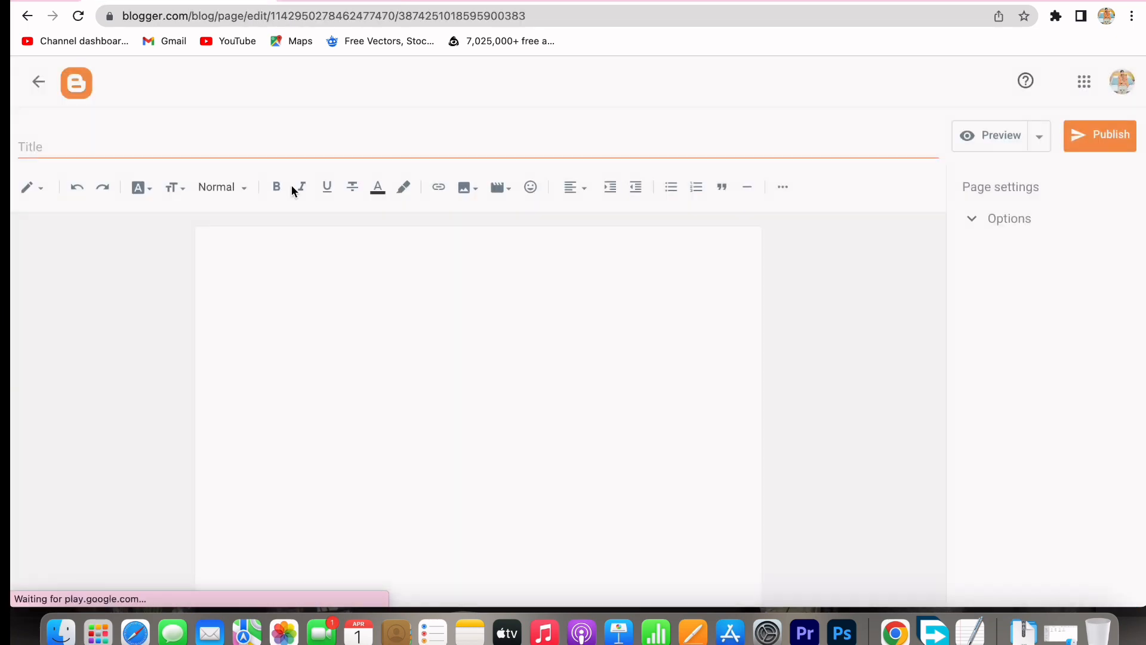
pyautogui.click(118, 150)
pyautogui.press('super+v')
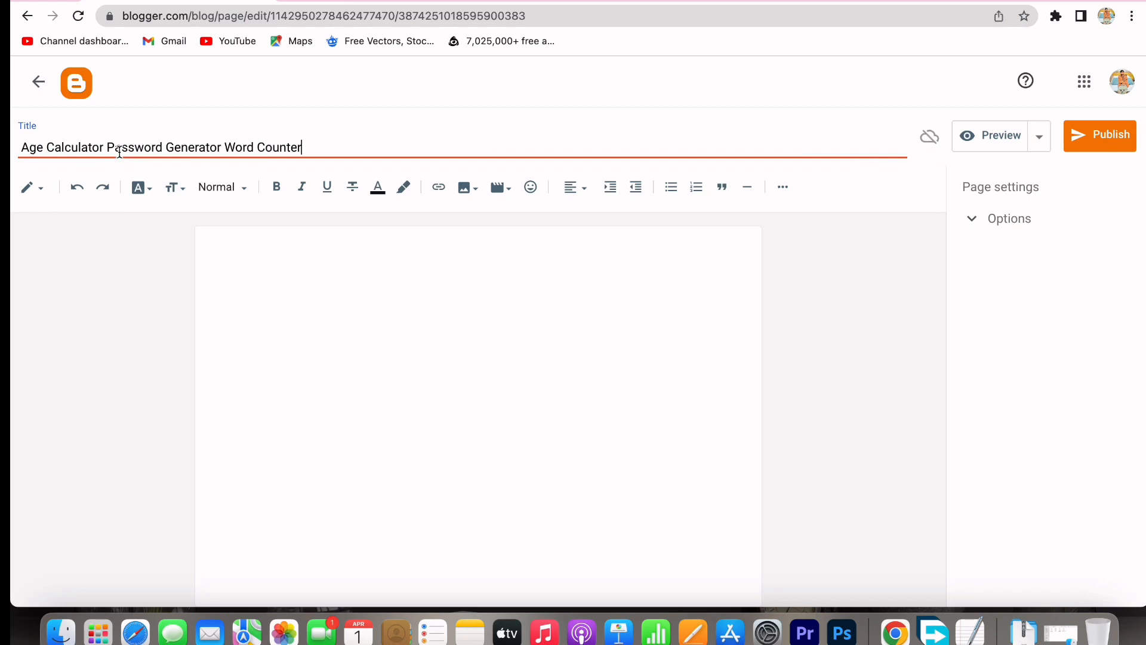
# Step: Reduce the page title to "Age Calculator", copying "Password Generator" before removing it, and publish the page
pyautogui.moveTo(224, 147); pyautogui.dragTo(438, 151)
pyautogui.press('BackSpace')
pyautogui.moveTo(107, 147); pyautogui.dragTo(253, 146)
pyautogui.press('super+c')
pyautogui.press('BackSpace')
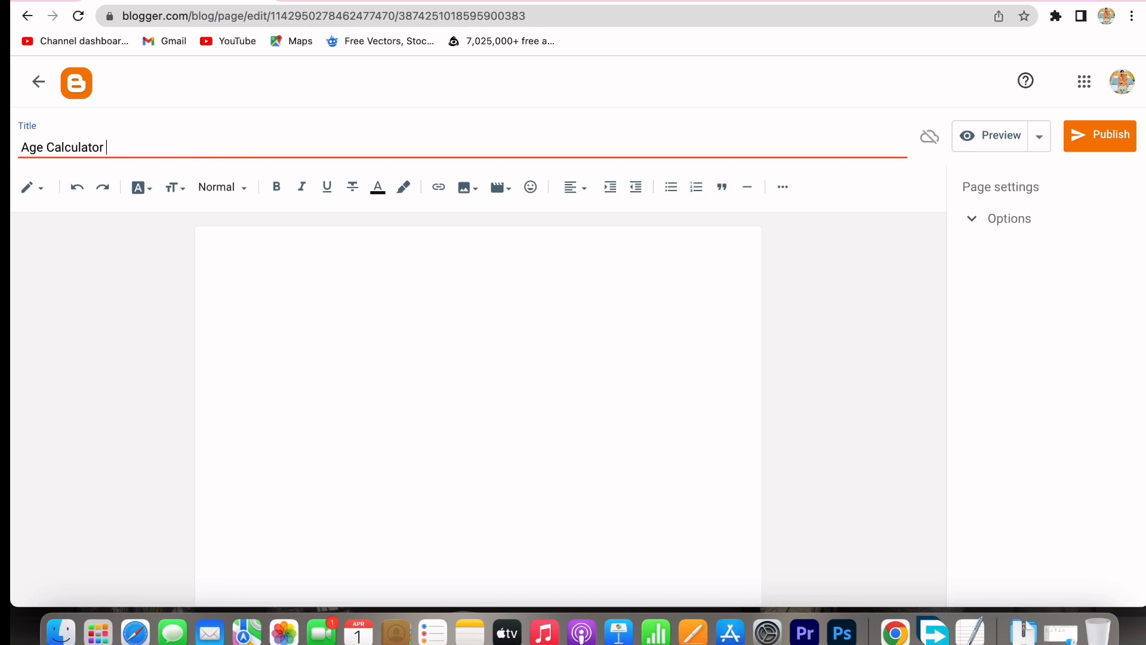
pyautogui.click(1105, 135)
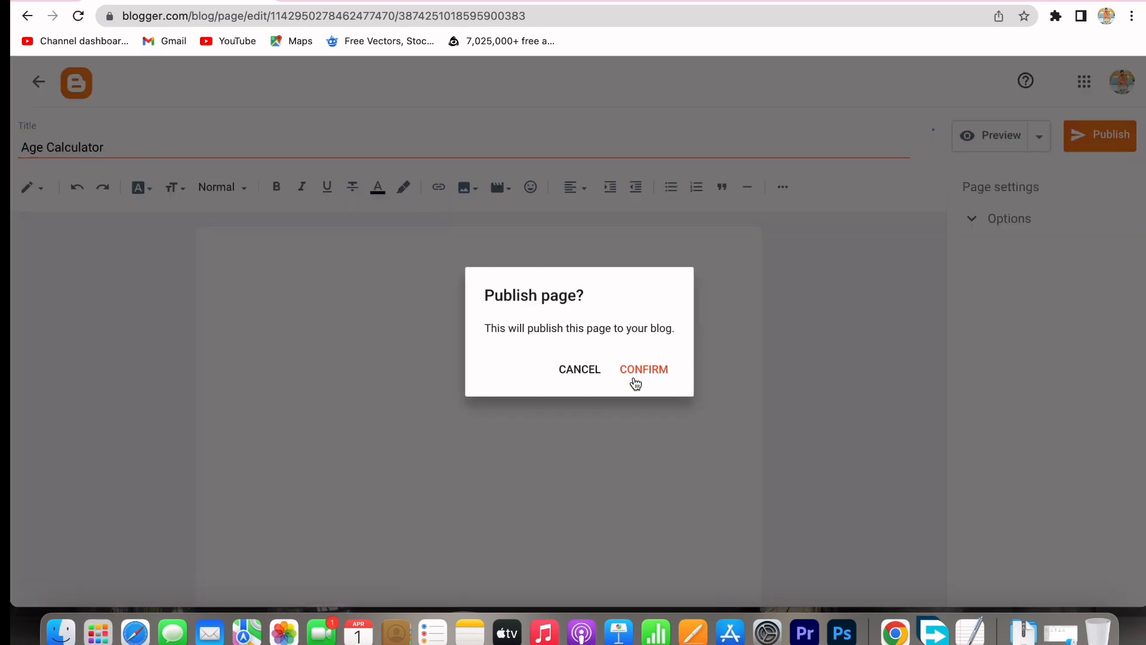
pyautogui.click(635, 383)
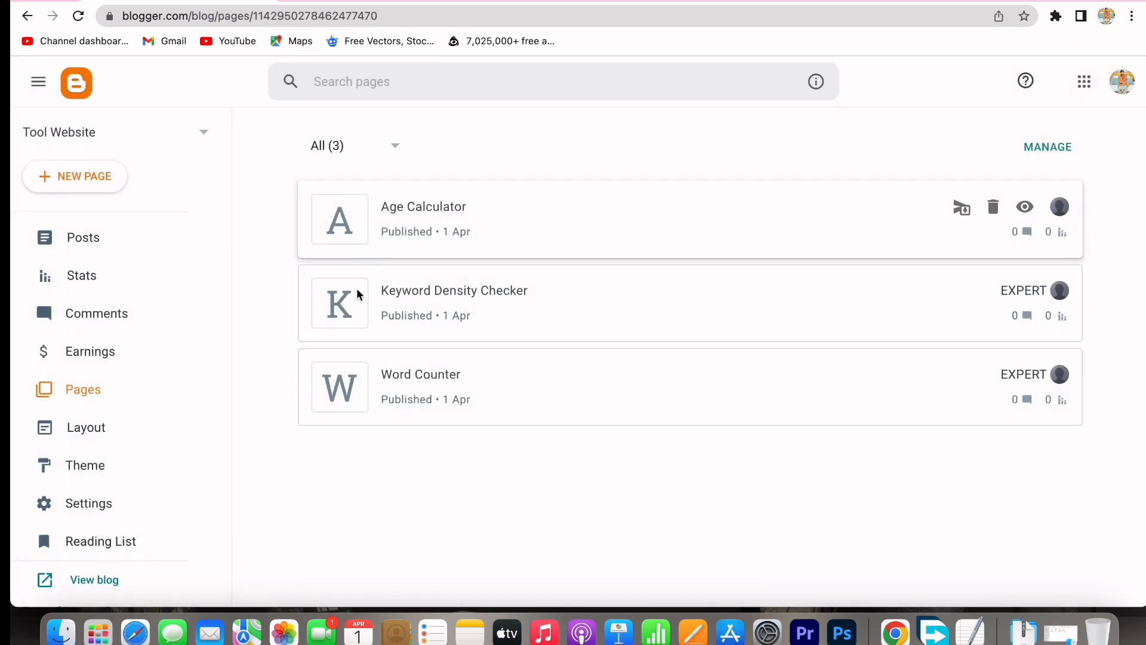
# Step: Create a page titled "Password Generator" from the copied name and publish it
pyautogui.click(107, 173)
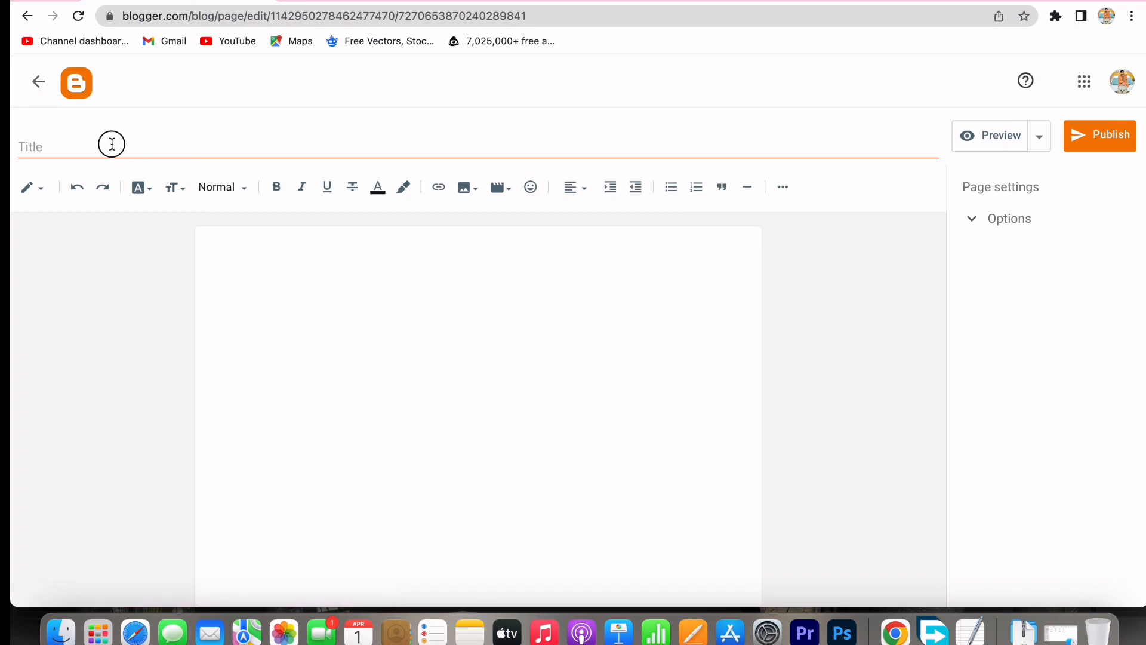
pyautogui.click(111, 144)
pyautogui.press('super+v')
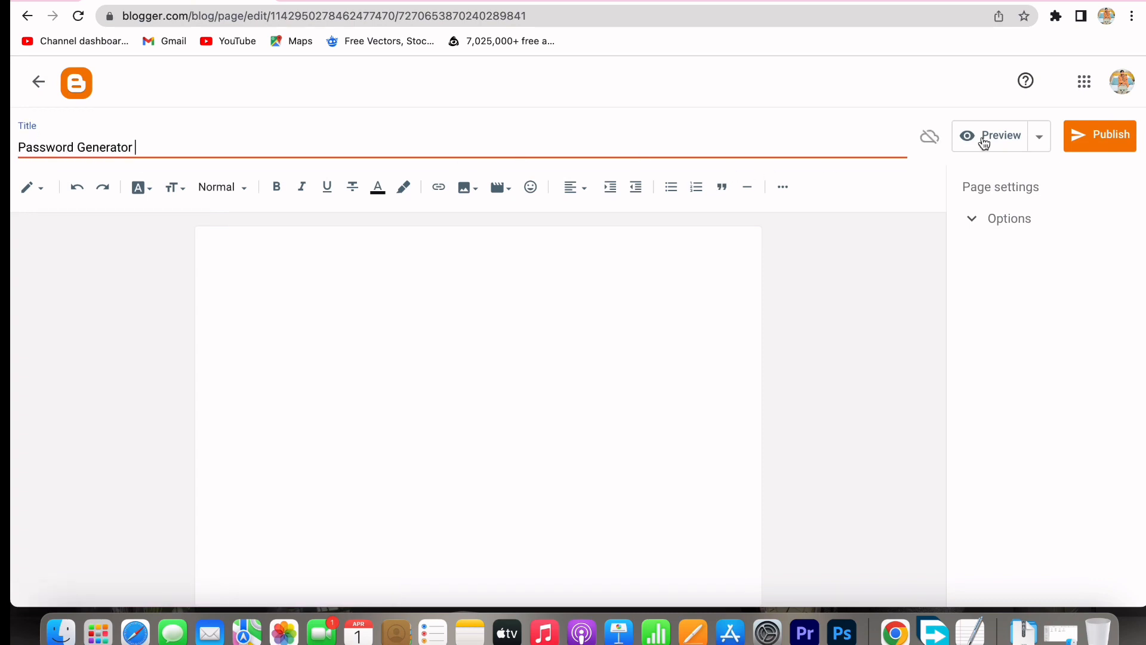
pyautogui.click(1102, 135)
pyautogui.click(637, 379)
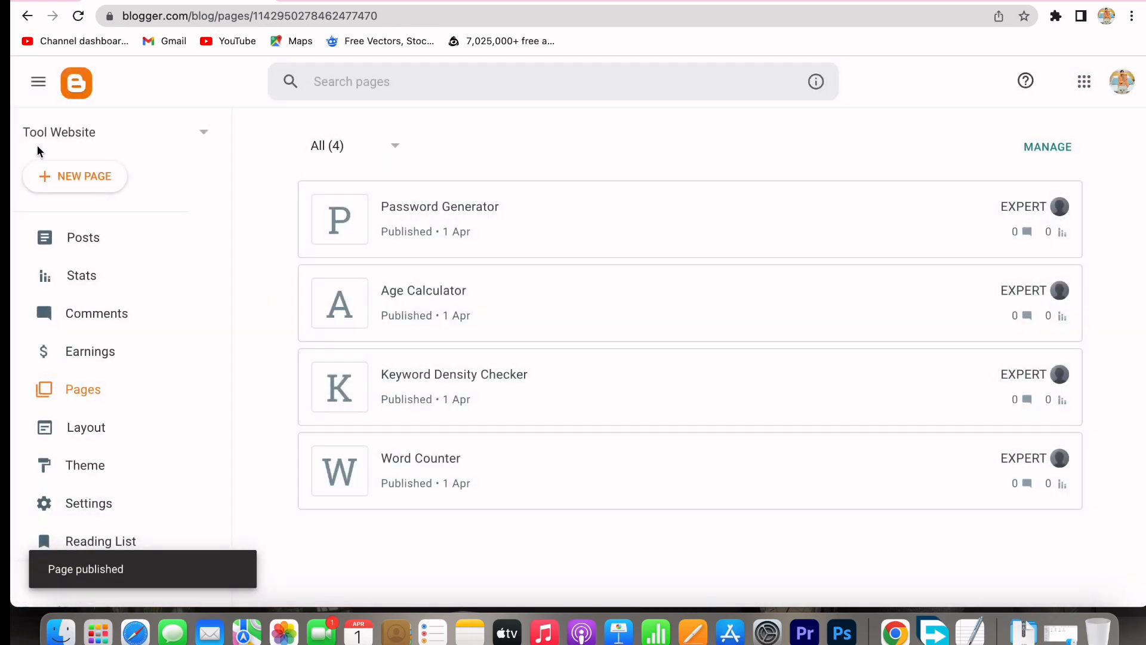
# Step: Create a page titled "About us", publish it and view it on the live blog
pyautogui.click(90, 174)
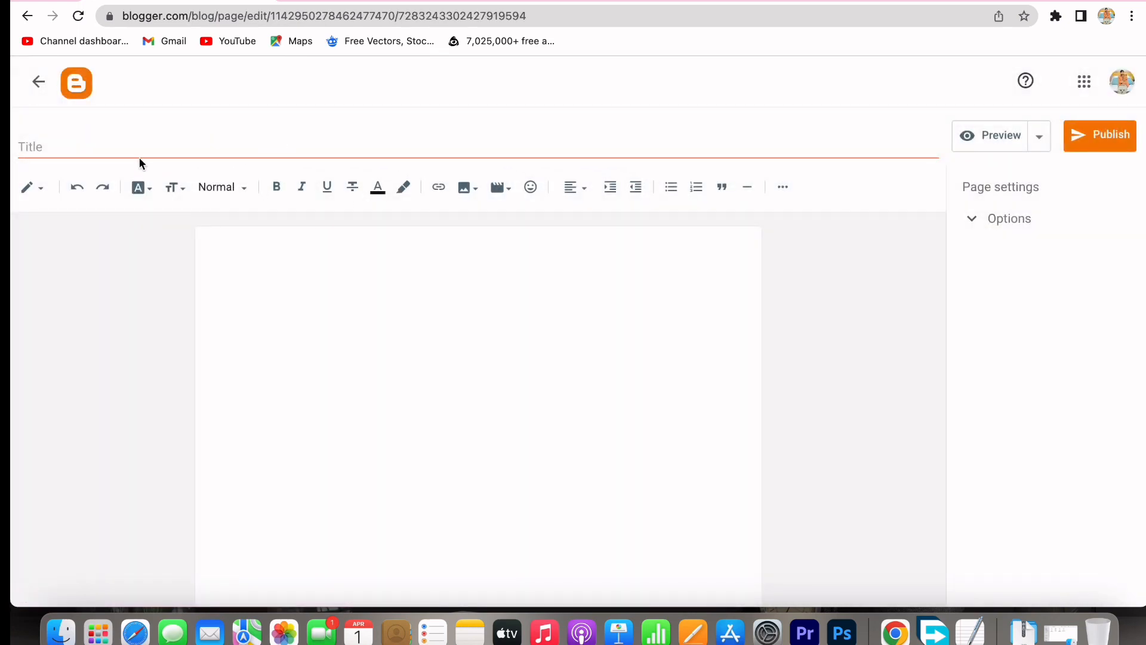
pyautogui.click(109, 149)
pyautogui.write('About us')
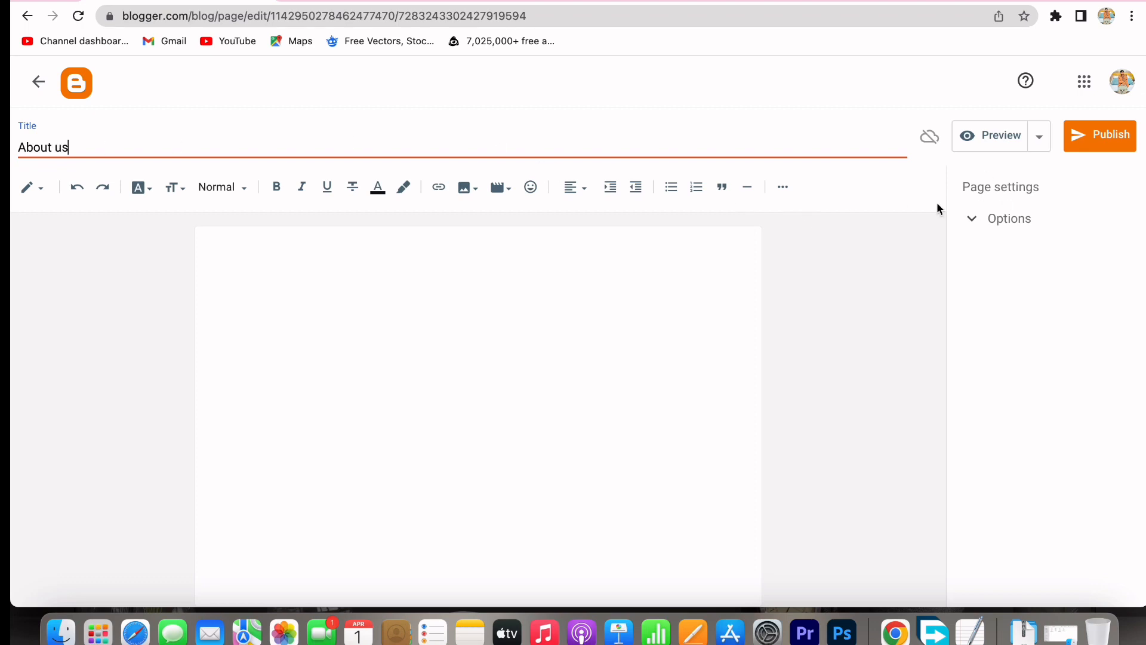
pyautogui.click(1117, 133)
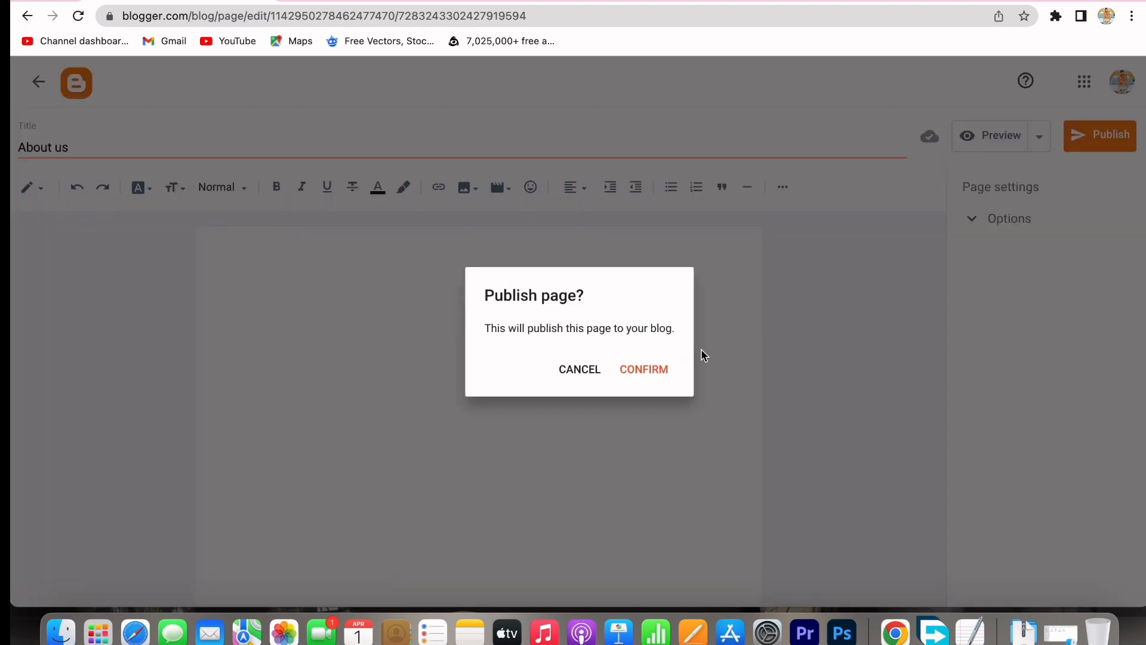
pyautogui.click(654, 378)
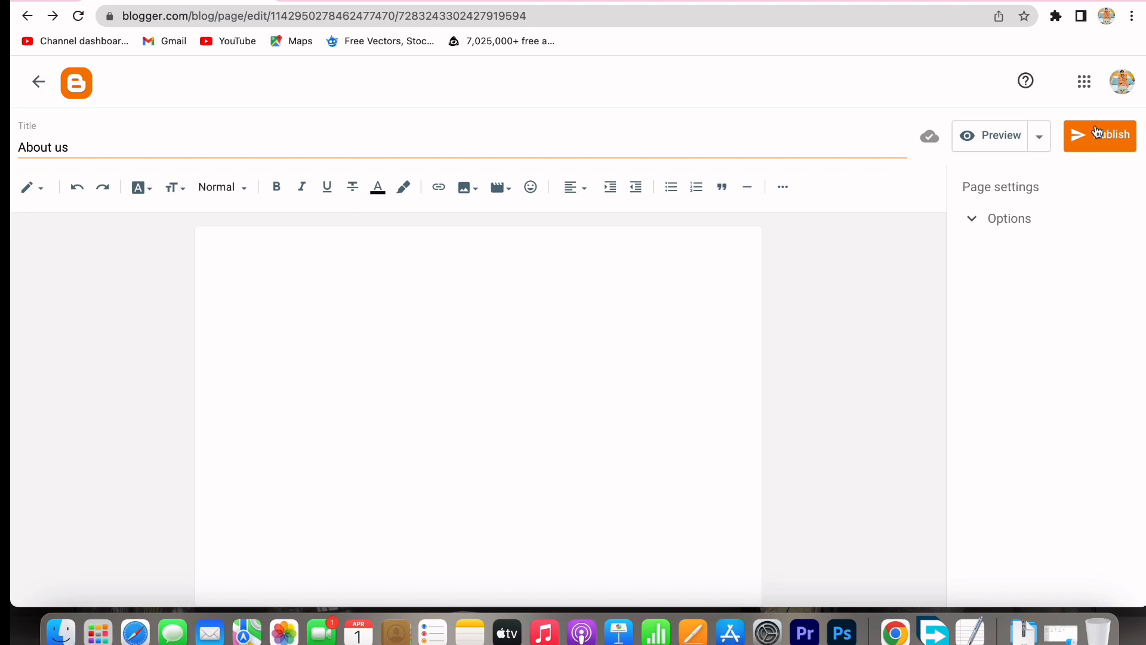
pyautogui.click(1094, 135)
pyautogui.click(661, 370)
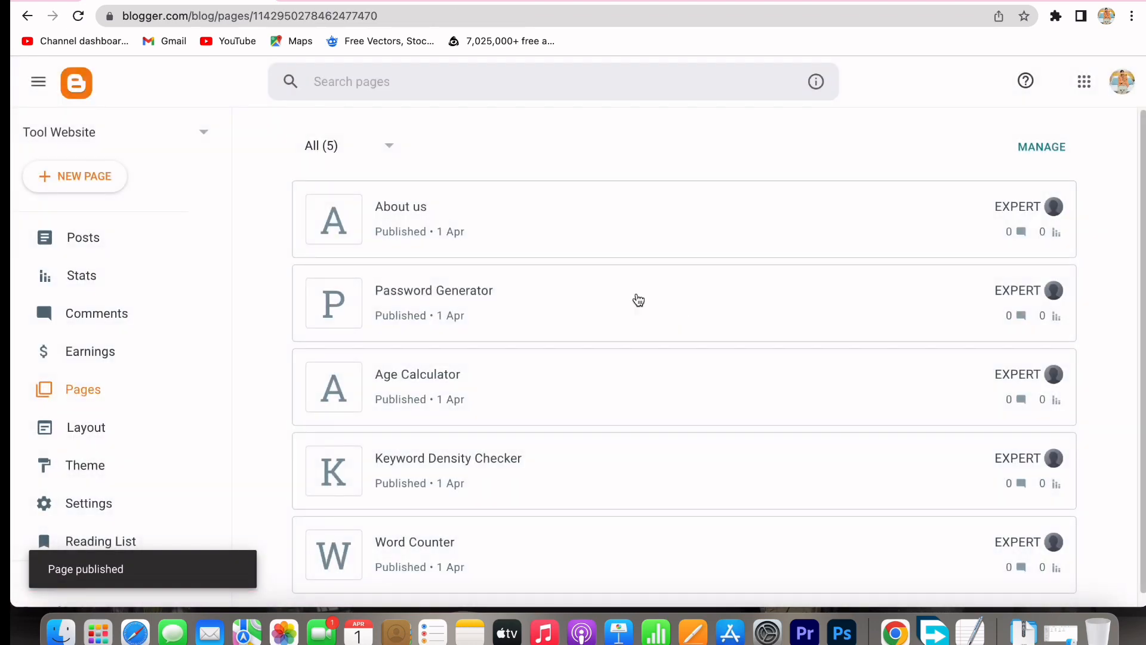
pyautogui.click(1019, 207)
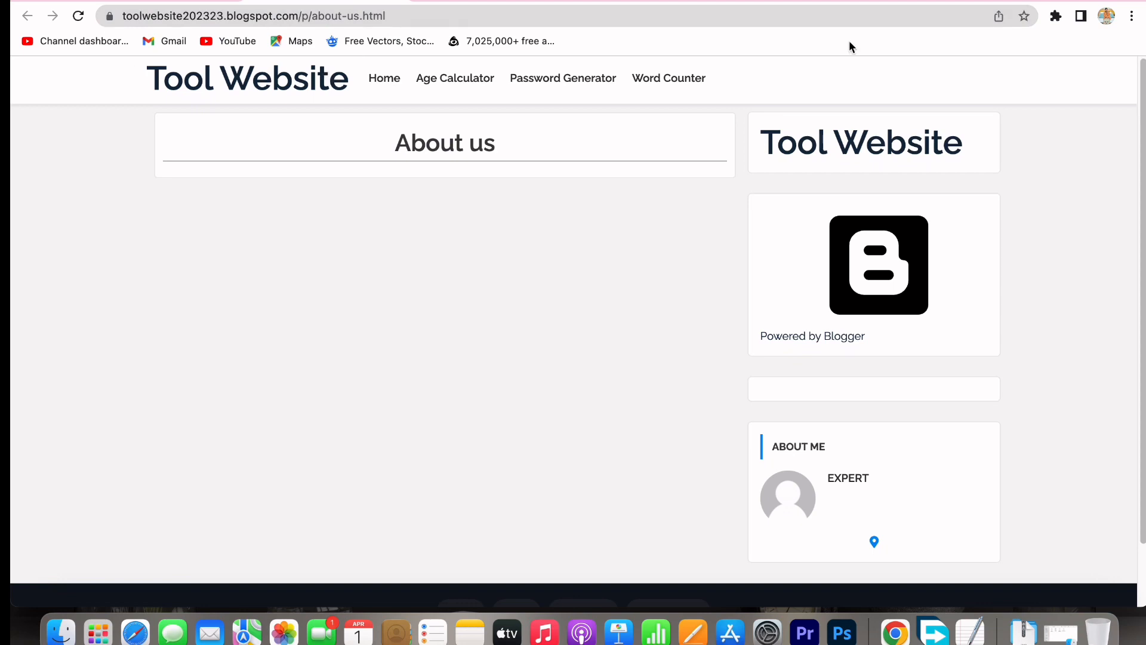
# Step: Open ChatGPT in a new browser tab and copy the prompt text from the first note in Google Keep
pyautogui.press('super+t')
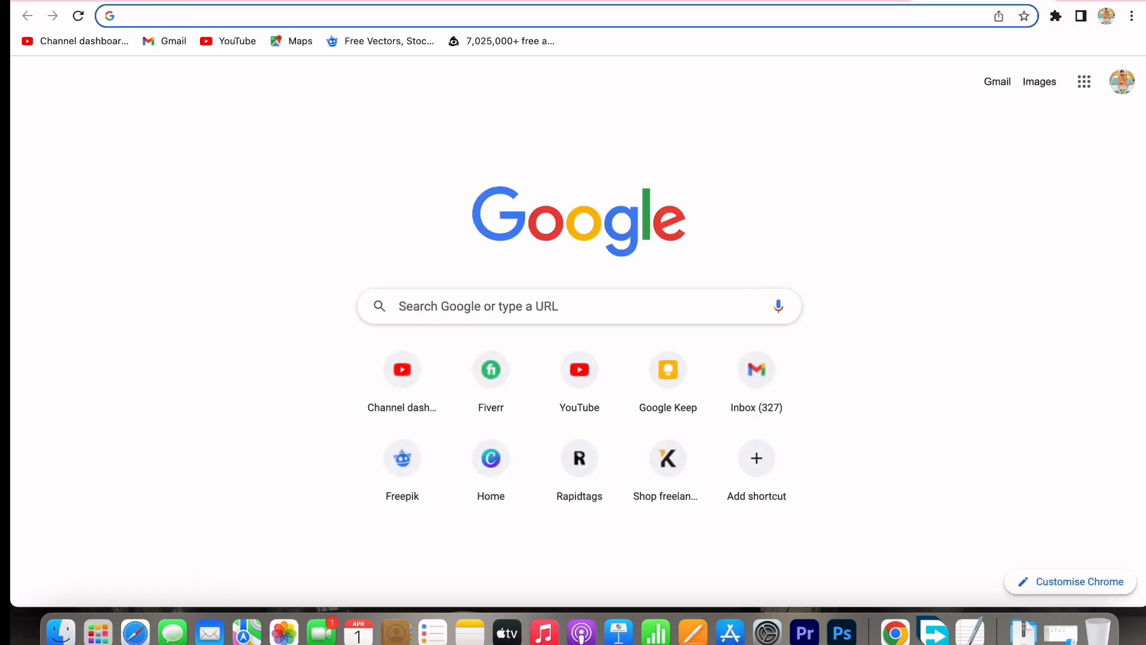
pyautogui.write('chat')
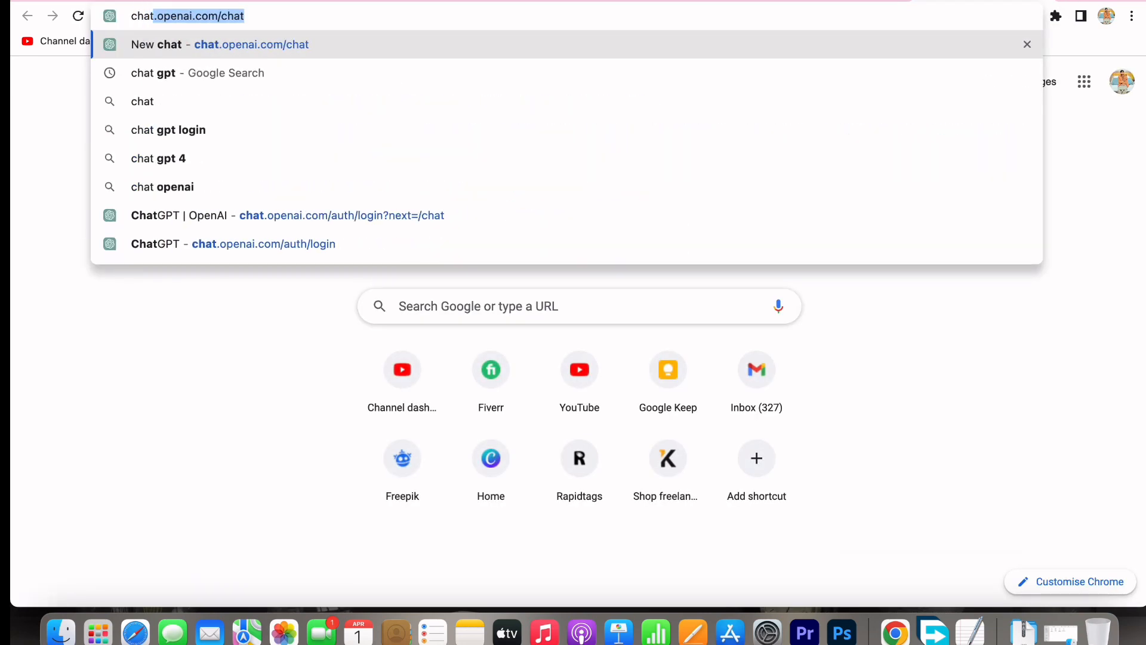
pyautogui.press('Return')
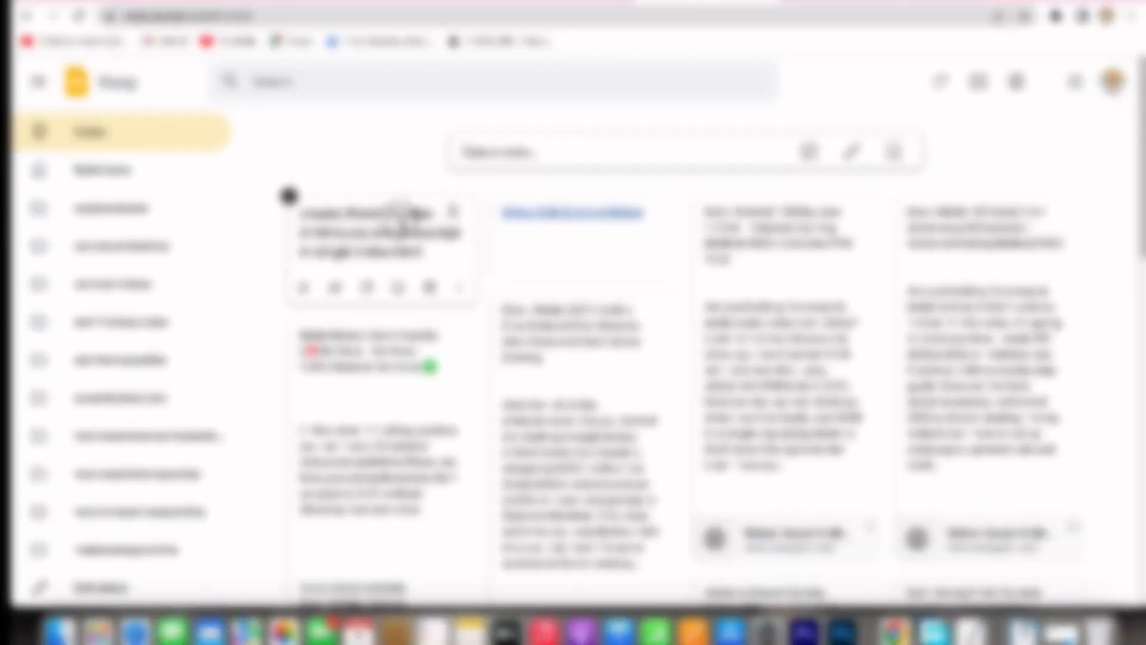
pyautogui.click(382, 239)
pyautogui.press('super+a')
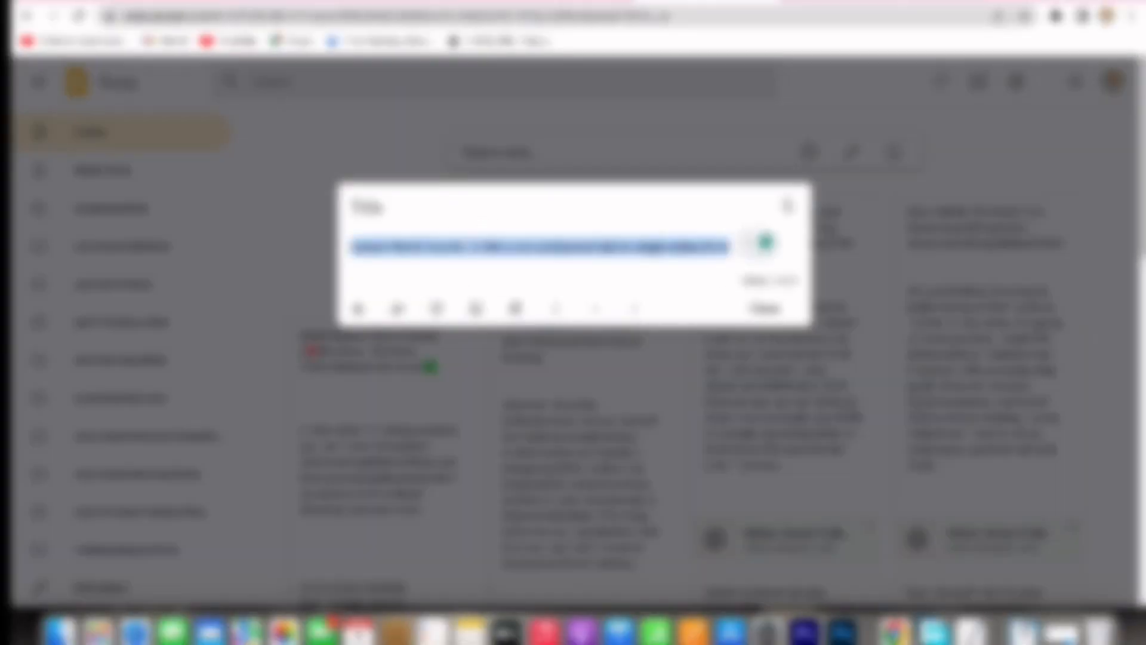
pyautogui.click(339, 190)
pyautogui.click(346, 153)
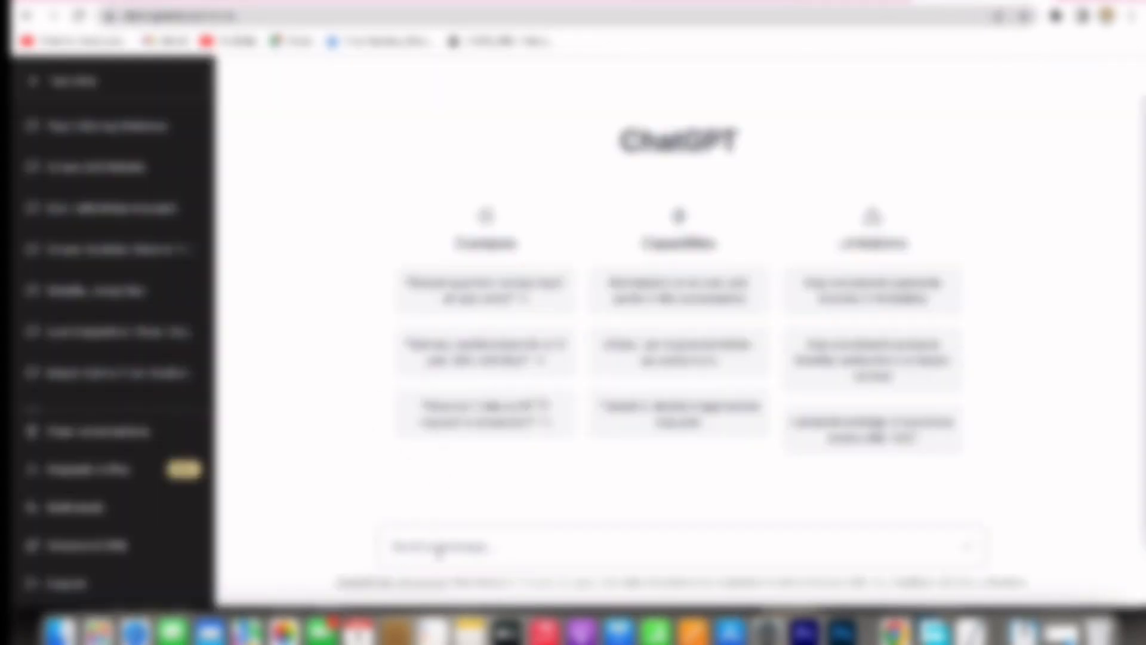
# Step: Send ChatGPT the message "act as programmer"
pyautogui.write('act as pro')
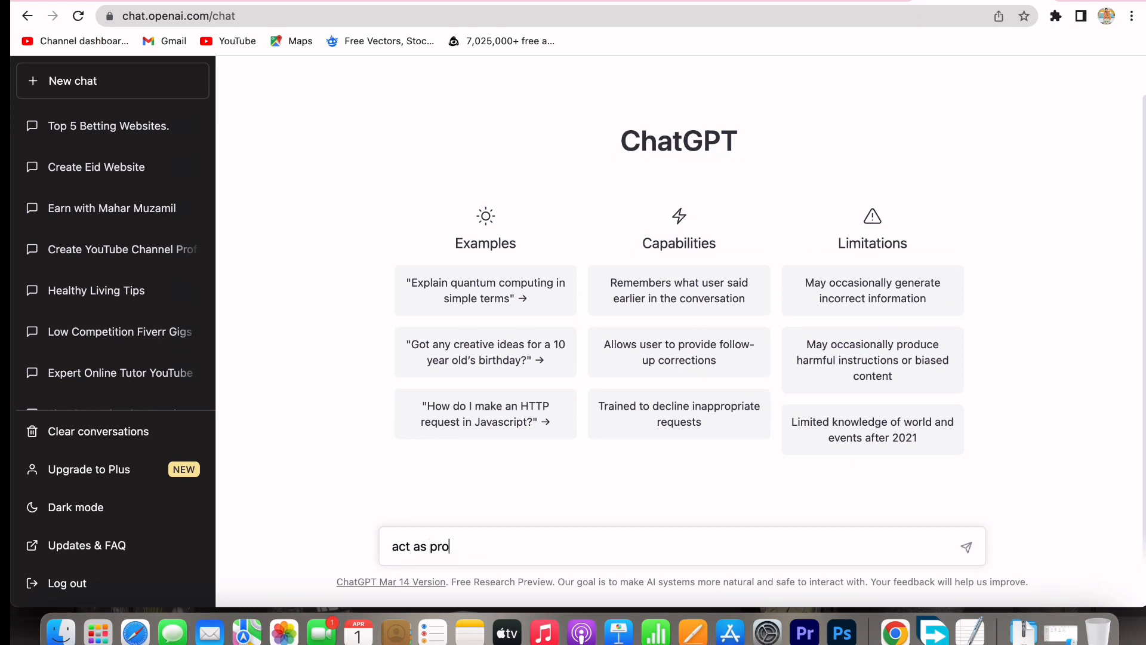
pyautogui.write('grammer')
pyautogui.press('Return')
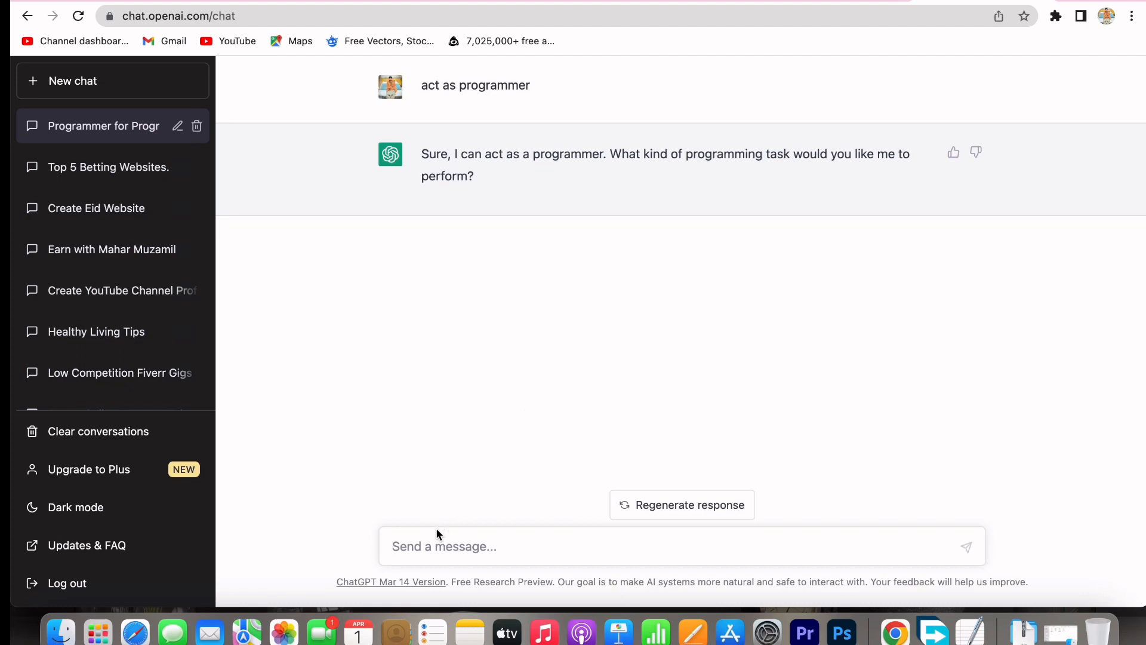
# Step: Send ChatGPT the prompt "create Word Counter in html,css and javascript in single index.html" and copy the generated code
pyautogui.write('create Word Counter in html,css and javascript in single index.html')
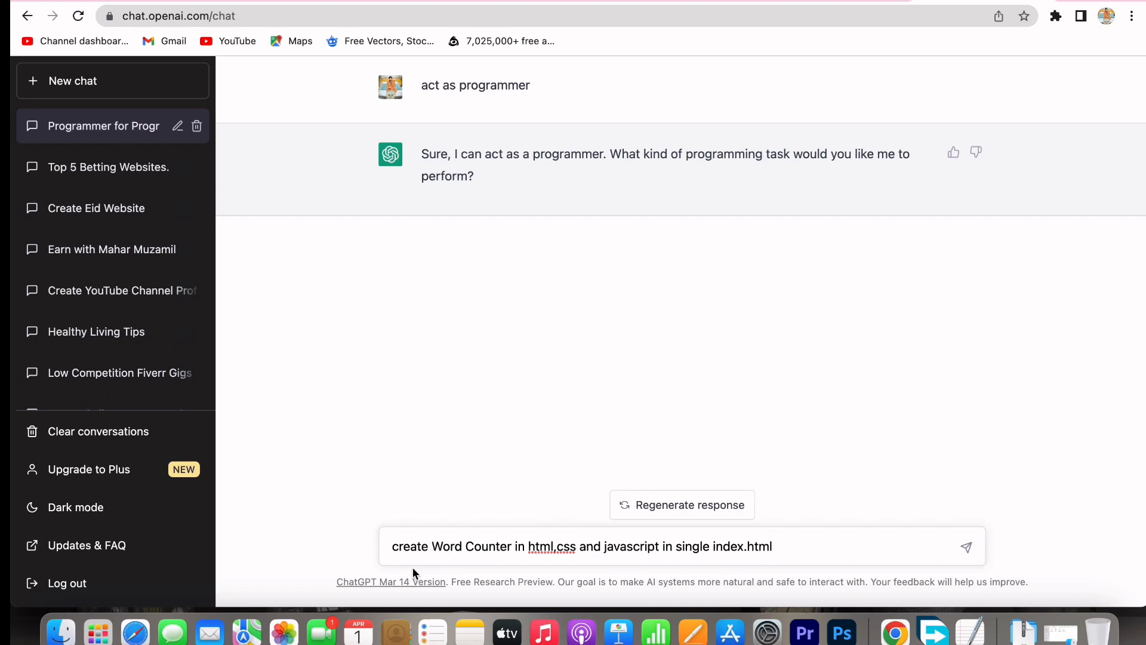
pyautogui.click(968, 549)
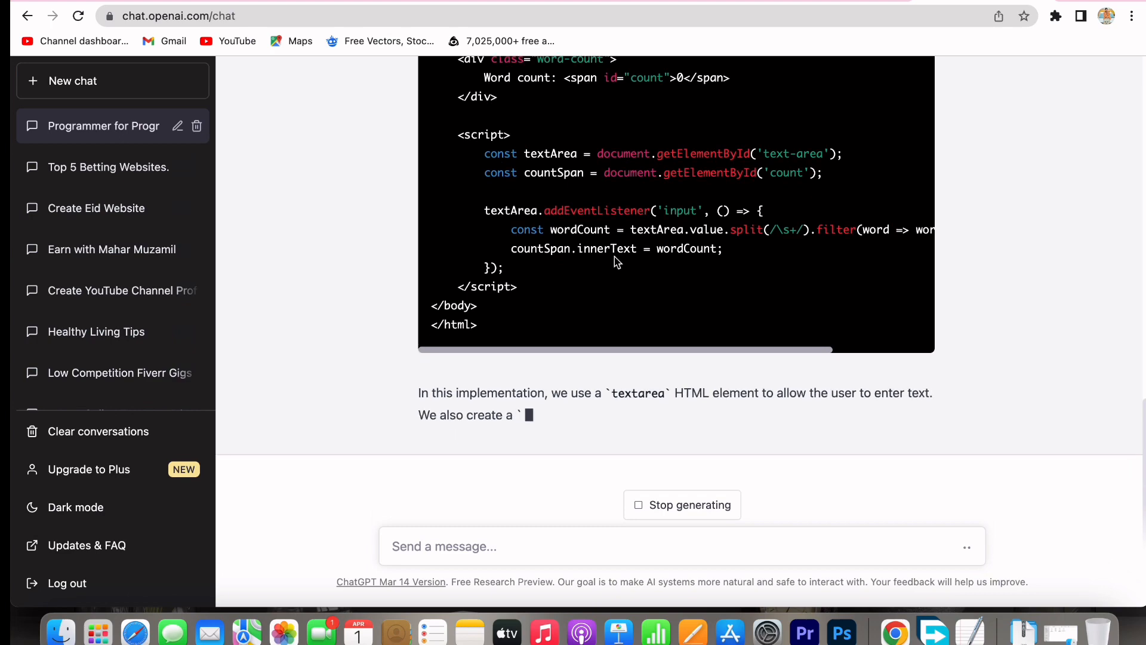
pyautogui.scroll(10, 615, 261)
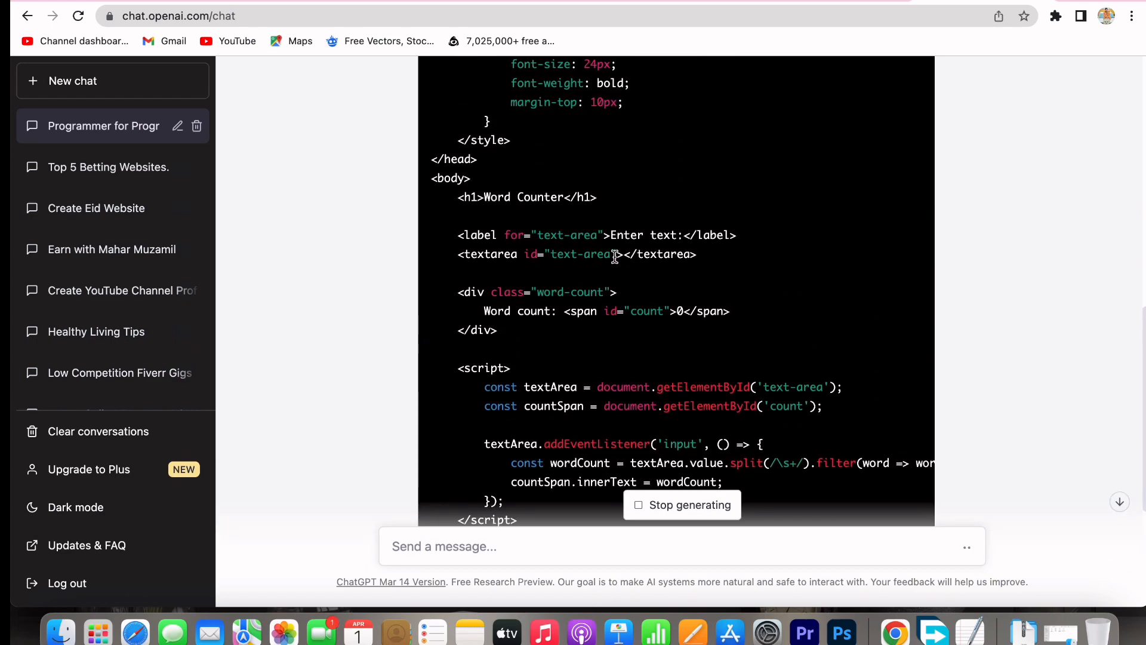
pyautogui.scroll(5, 615, 261)
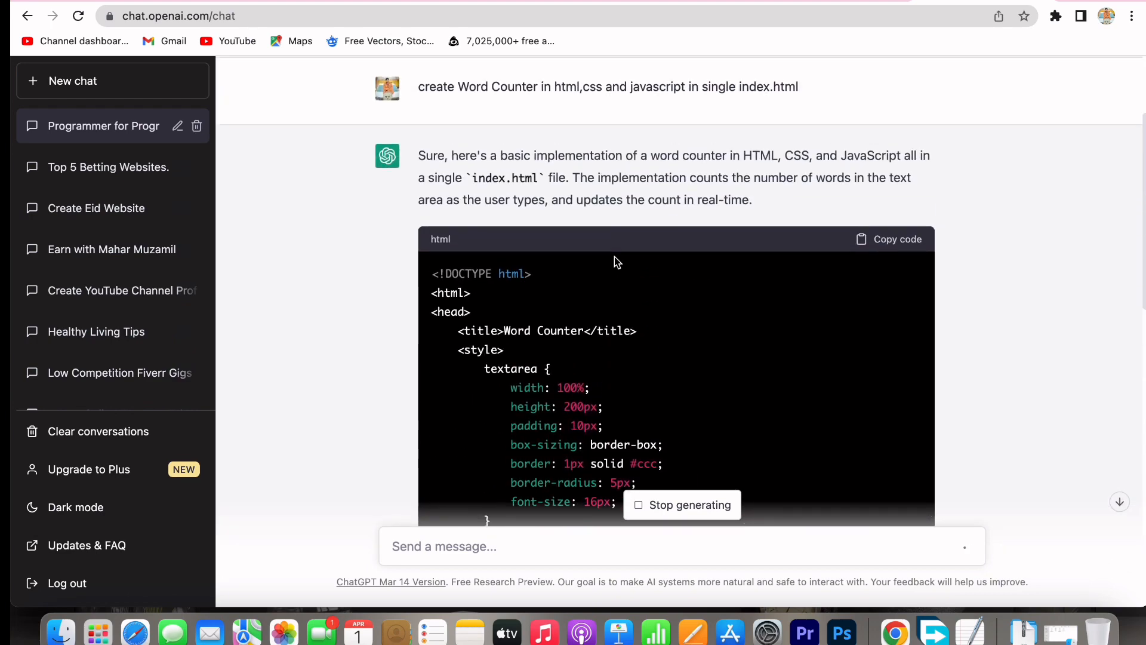
pyautogui.click(883, 241)
# Step: Return to Blogger's page list, open the Word Counter page for editing and change its editor to HTML view
pyautogui.click(153, 0)
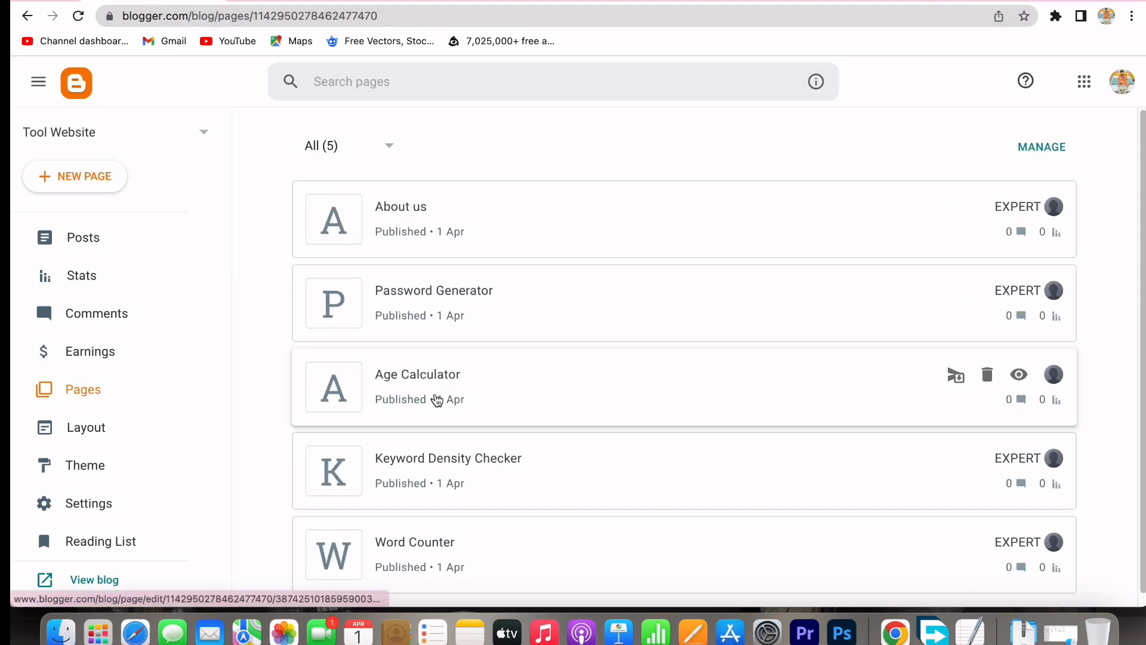
pyautogui.scroll(-1, 430, 430)
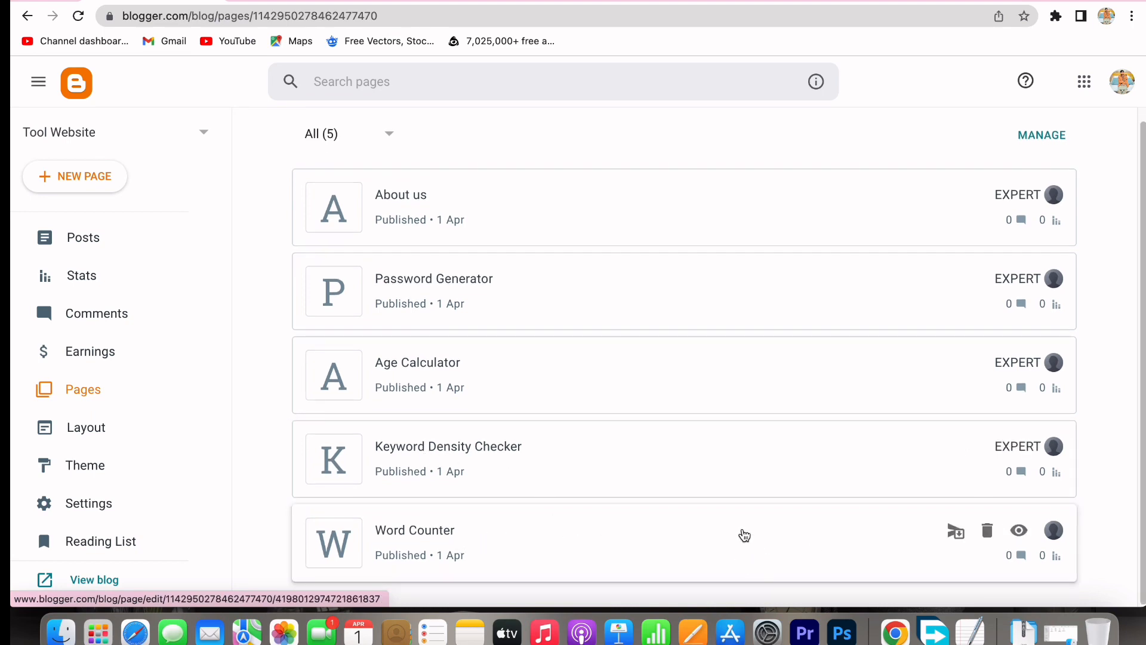
pyautogui.click(440, 524)
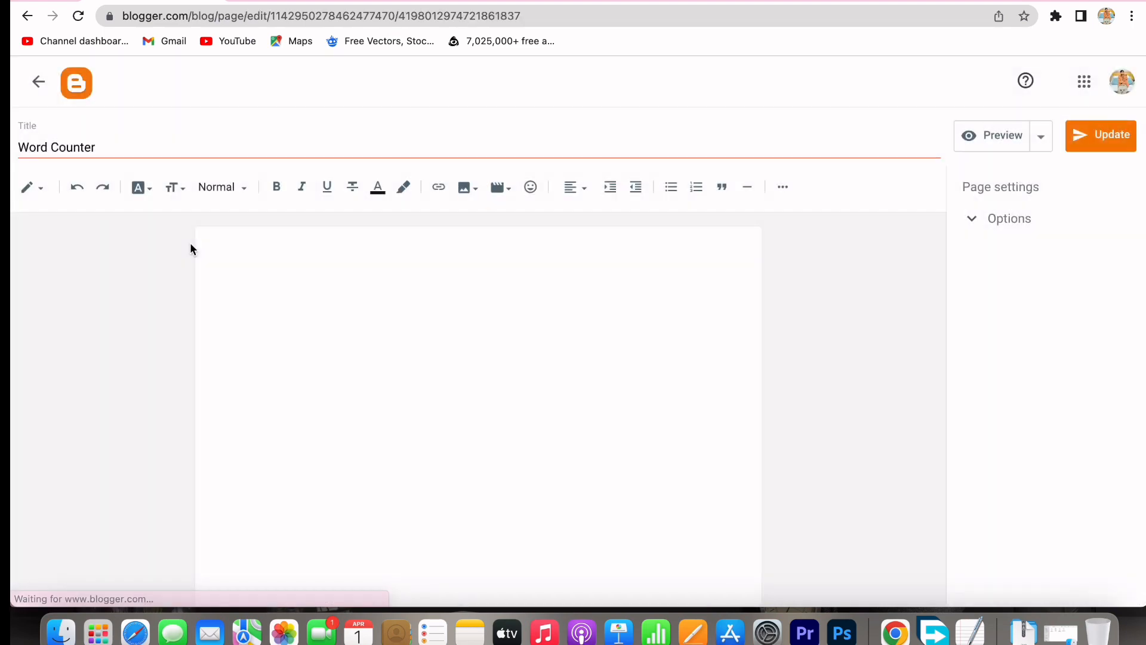
pyautogui.click(40, 192)
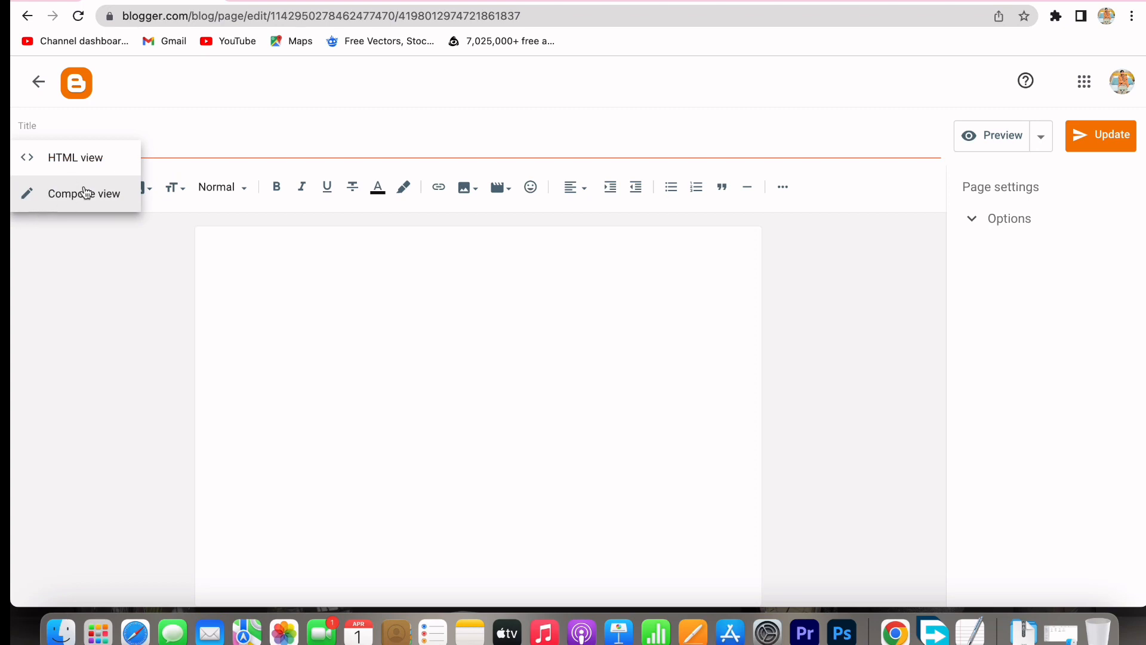
pyautogui.click(47, 174)
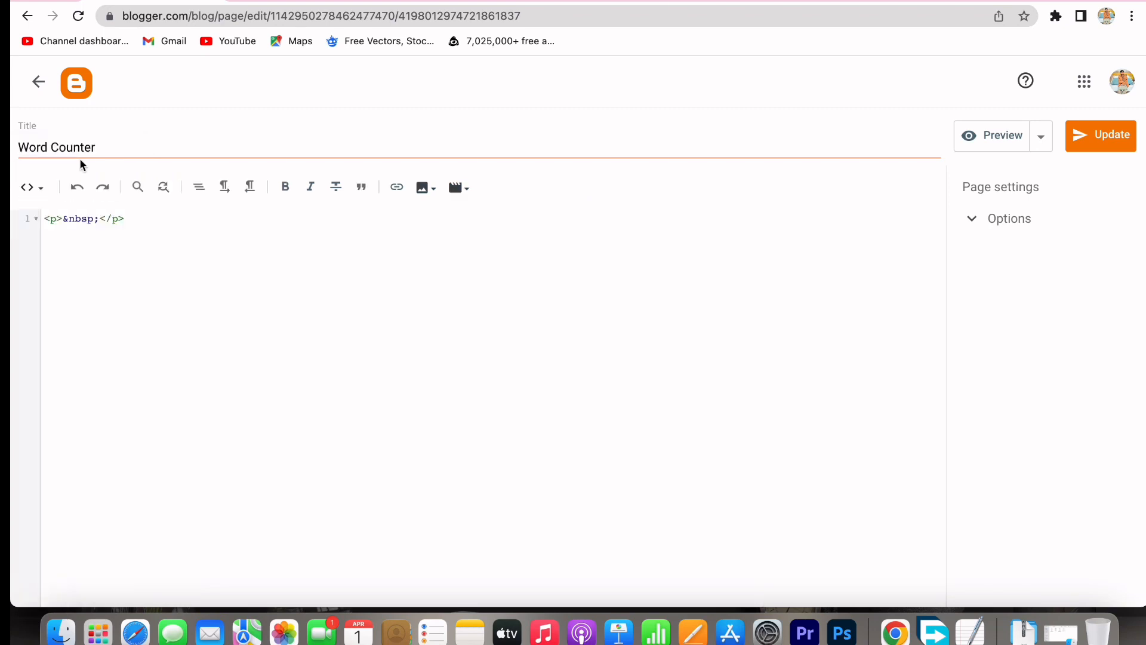
# Step: Switch the Word Counter page's editor to Compose view and back to HTML view
pyautogui.click(34, 189)
pyautogui.click(57, 230)
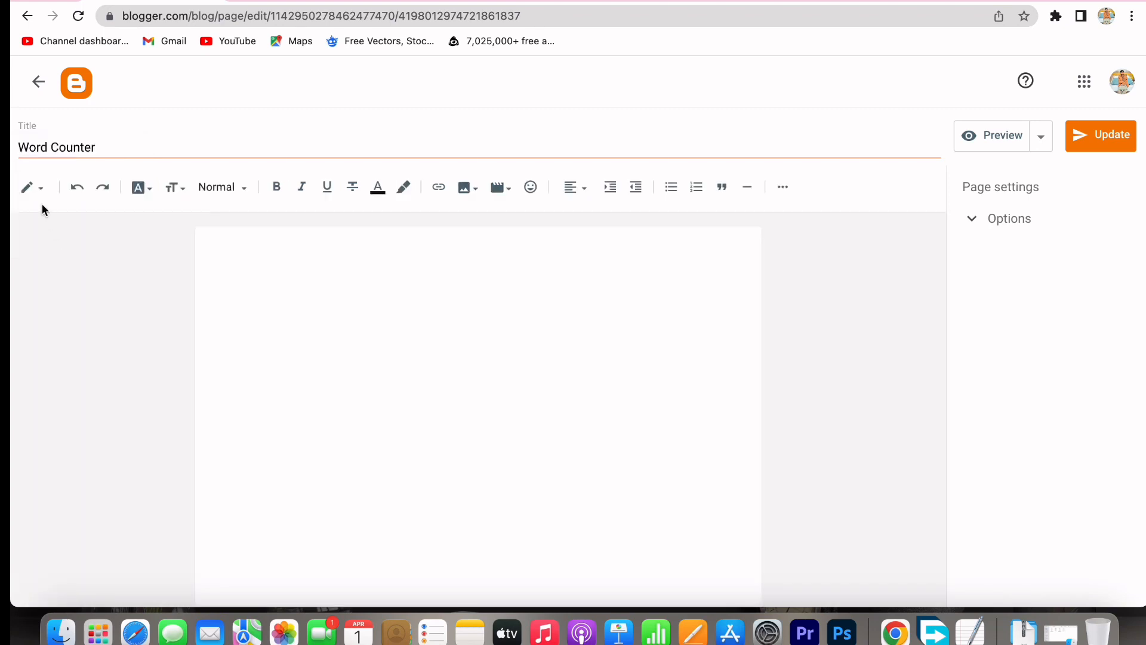
pyautogui.click(38, 186)
pyautogui.click(112, 162)
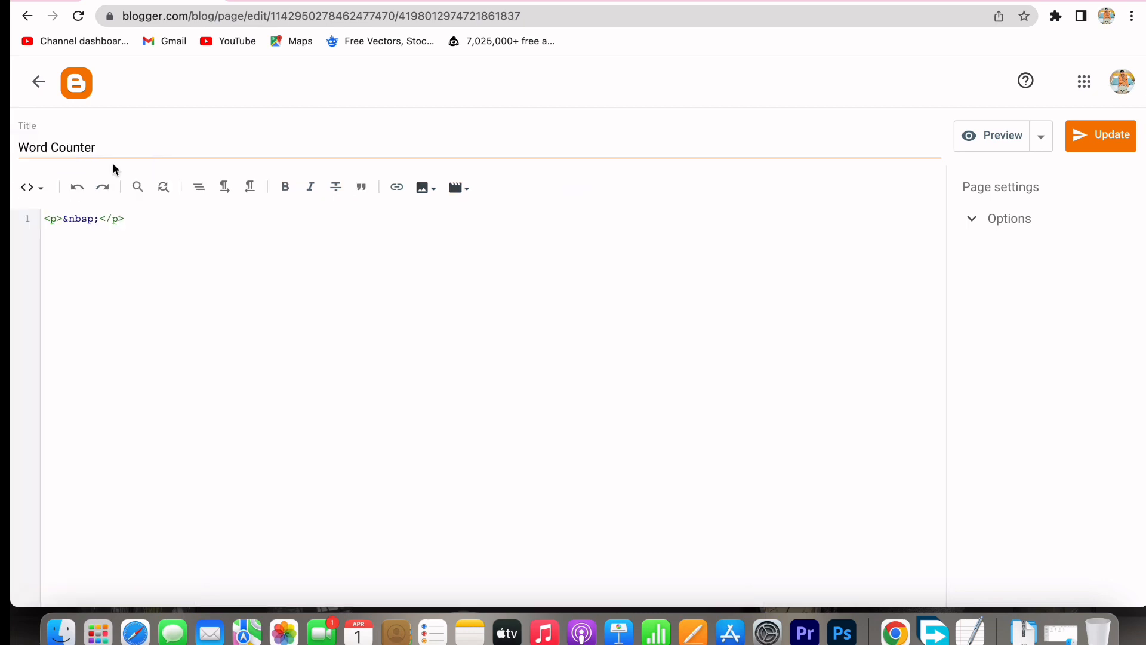
# Step: Replace the Word Counter page's placeholder HTML with the copied Word Counter code and update the page
pyautogui.tripleClick(167, 221)
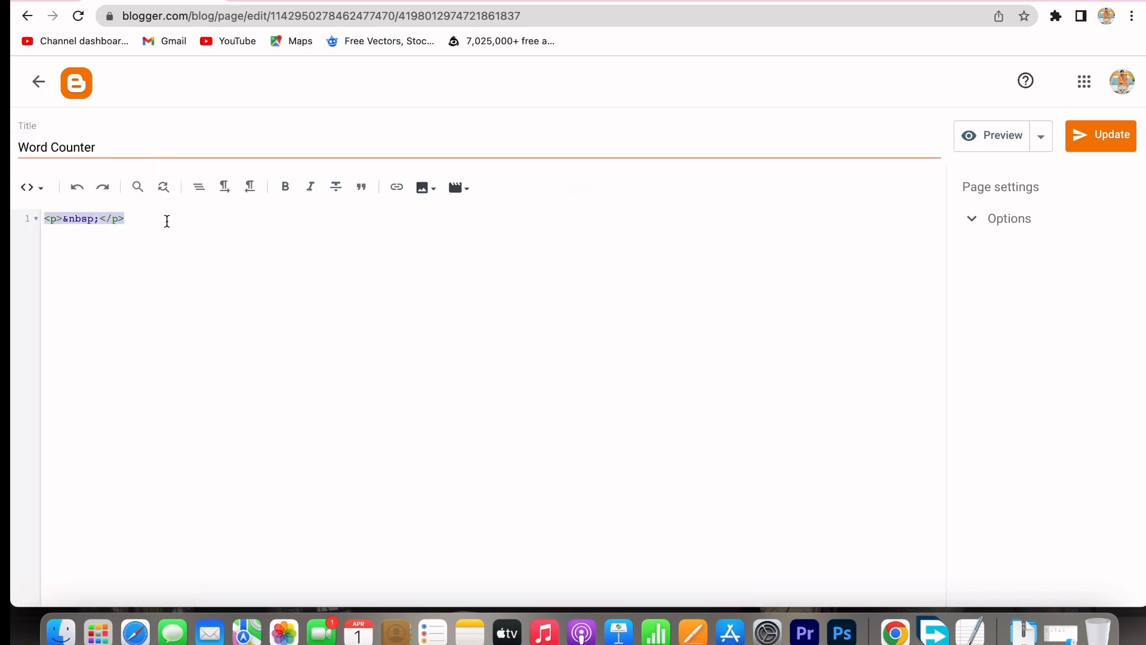
pyautogui.press('super+v')
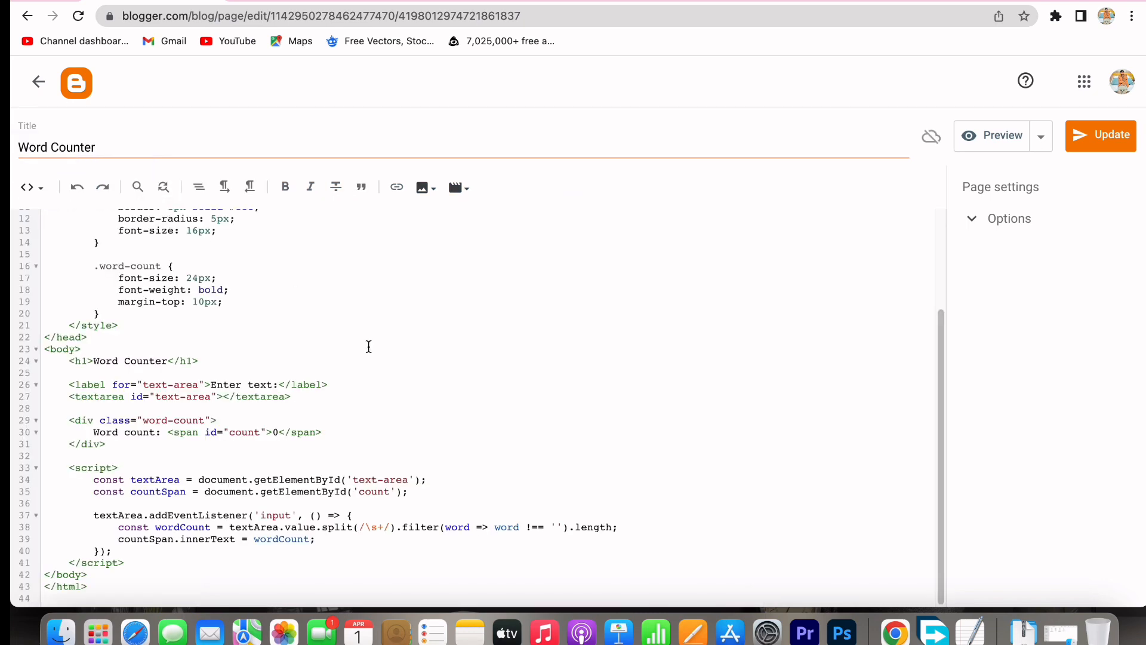
pyautogui.scroll(5, 368, 346)
pyautogui.click(1117, 149)
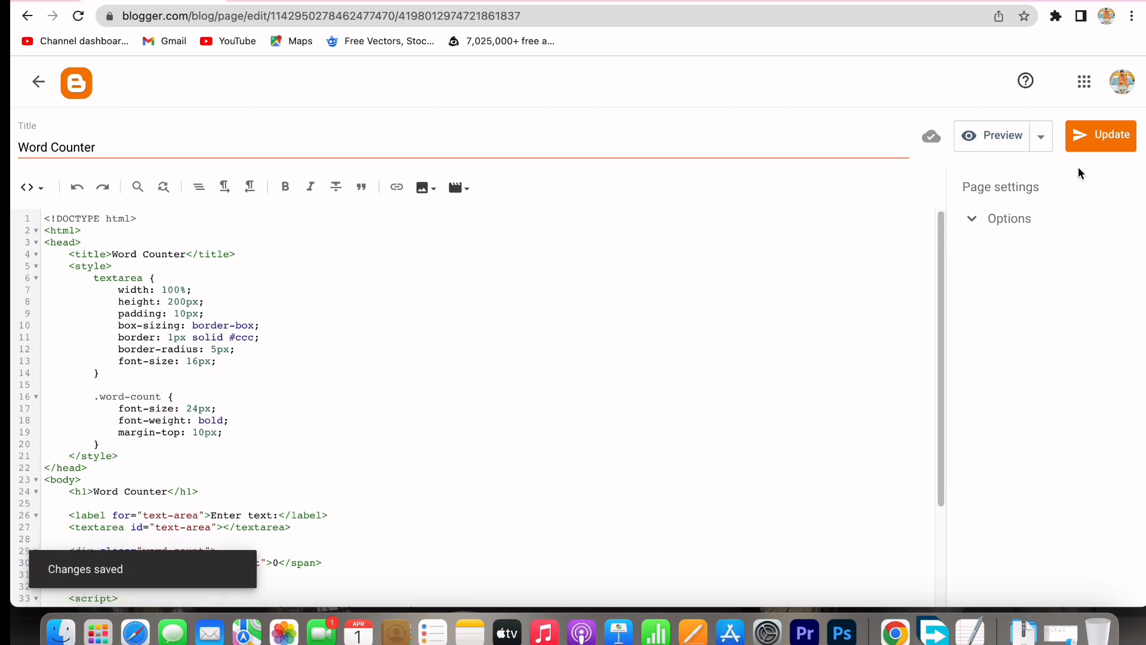
# Step: Return to the page list, view the published Word Counter page and test it with the text "hfghgfhgfgfggff"
pyautogui.click(38, 81)
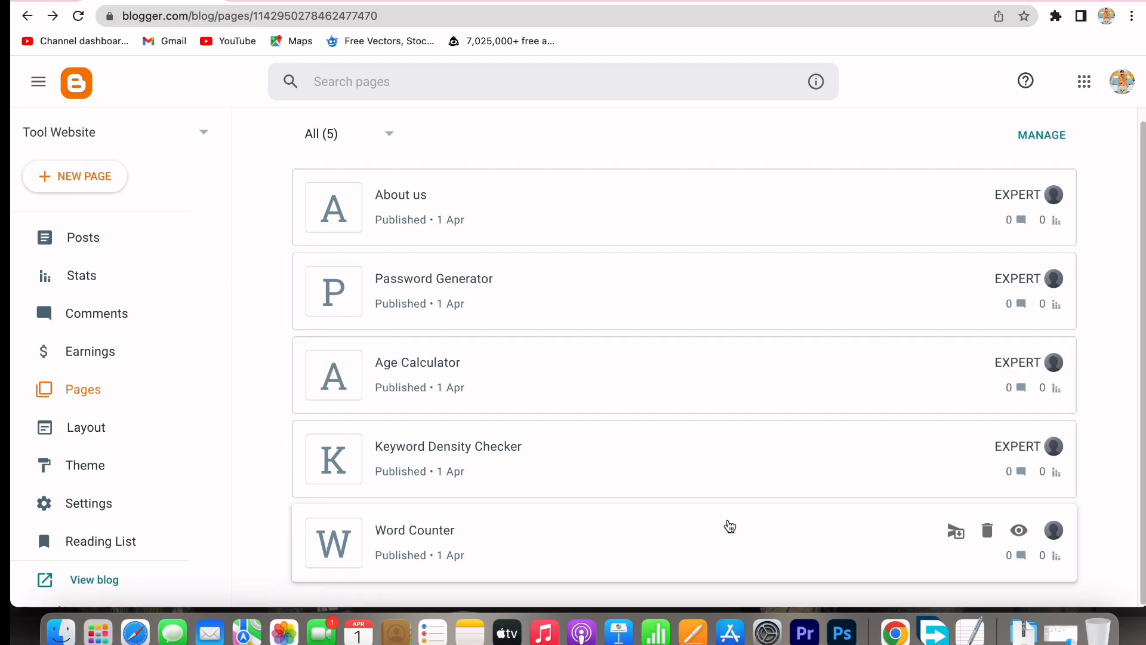
pyautogui.click(1019, 531)
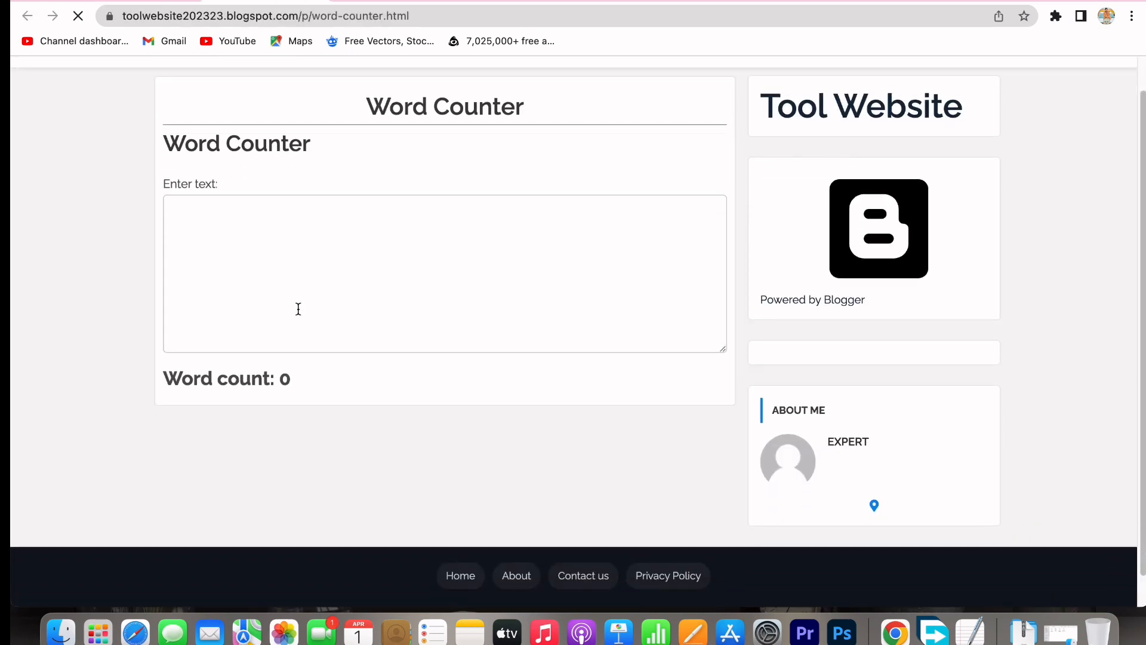
pyautogui.click(225, 254)
pyautogui.write('hfghgfhgfgfggff')
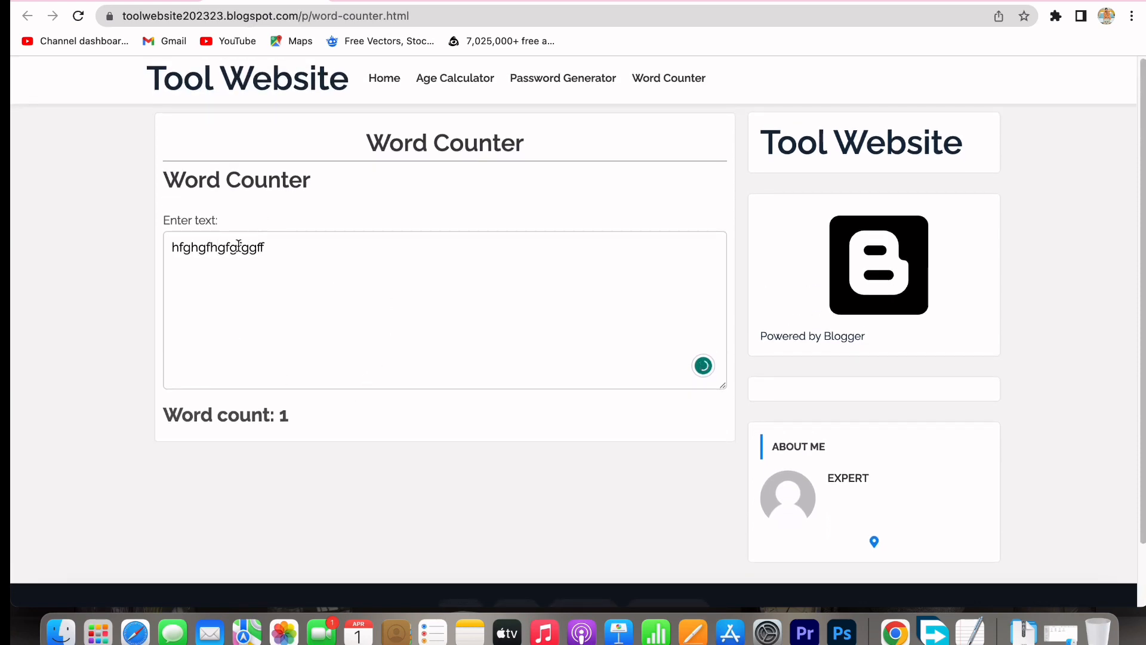
# Step: Test the word counter with other sample texts, ending with "love like subscribe"
pyautogui.doubleClick(212, 249)
pyautogui.write('11')
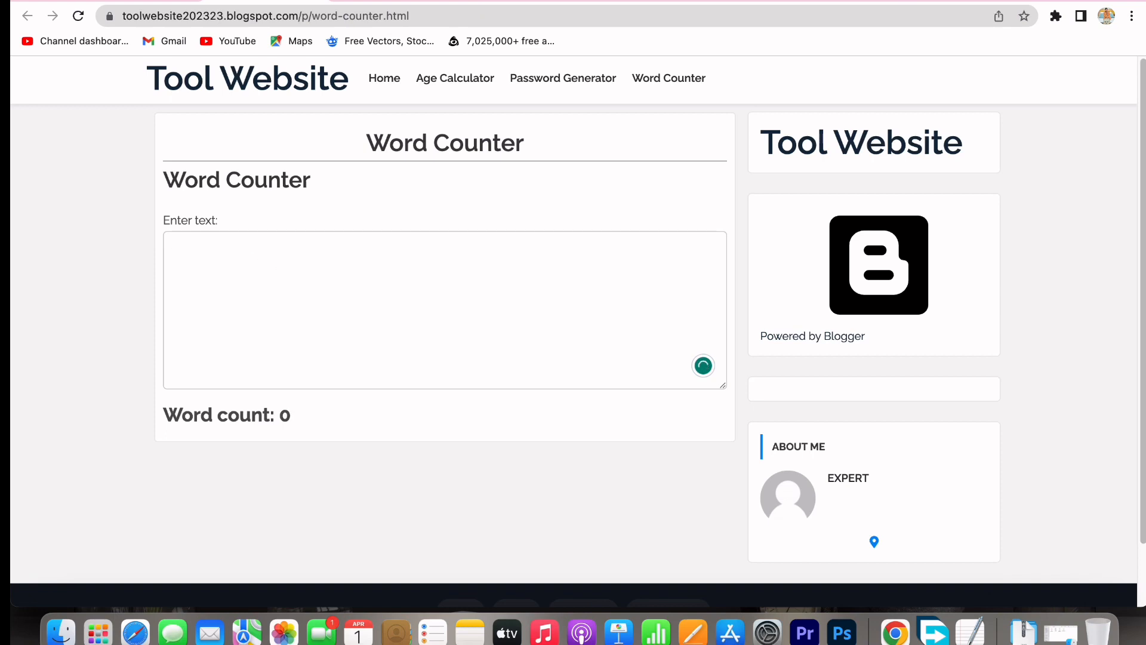
pyautogui.write('avbb d')
pyautogui.press('super+a')
pyautogui.press('BackSpace')
pyautogui.write('love like subsc')
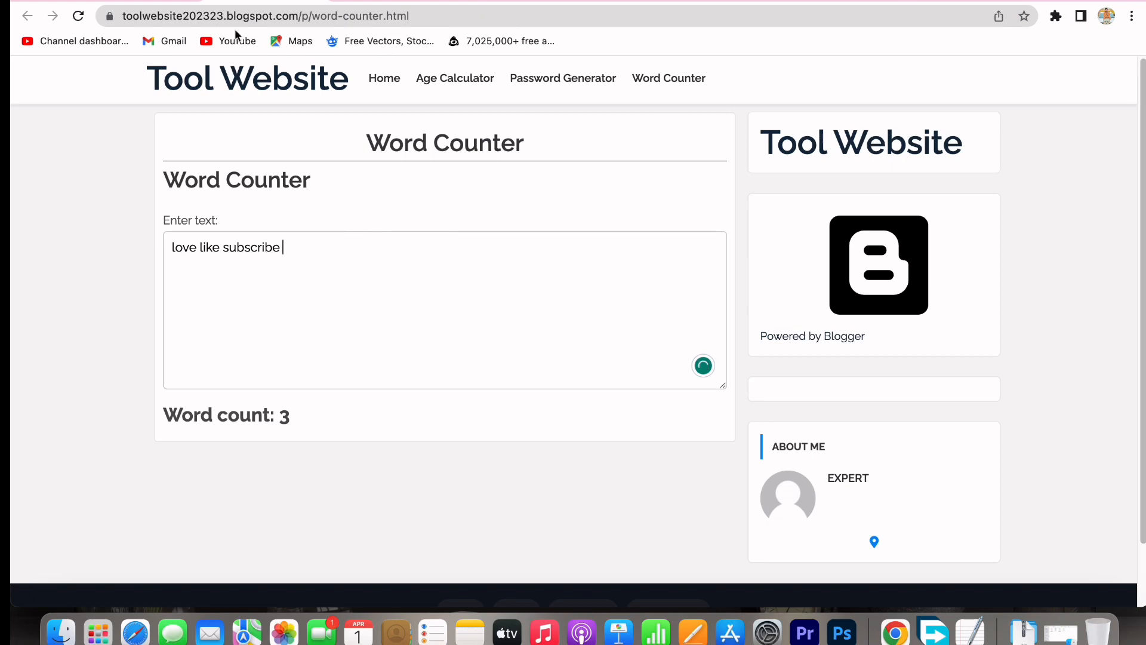
# Step: Go back to Blogger's page list, open the Password Generator page for editing and select its title
pyautogui.click(174, 2)
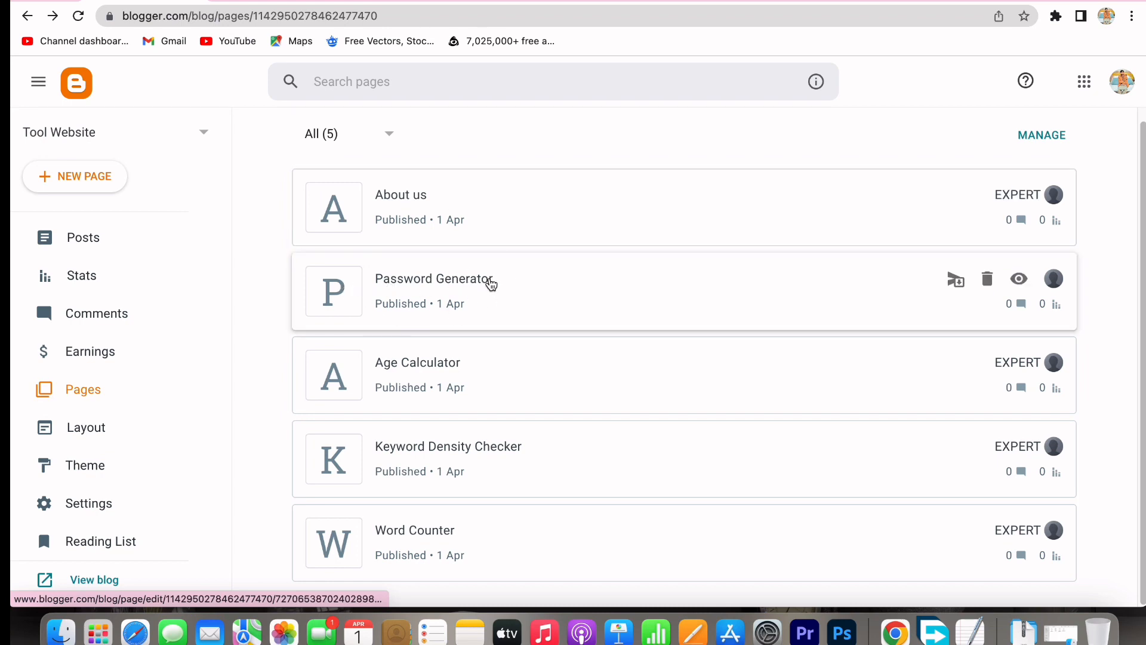
pyautogui.click(491, 284)
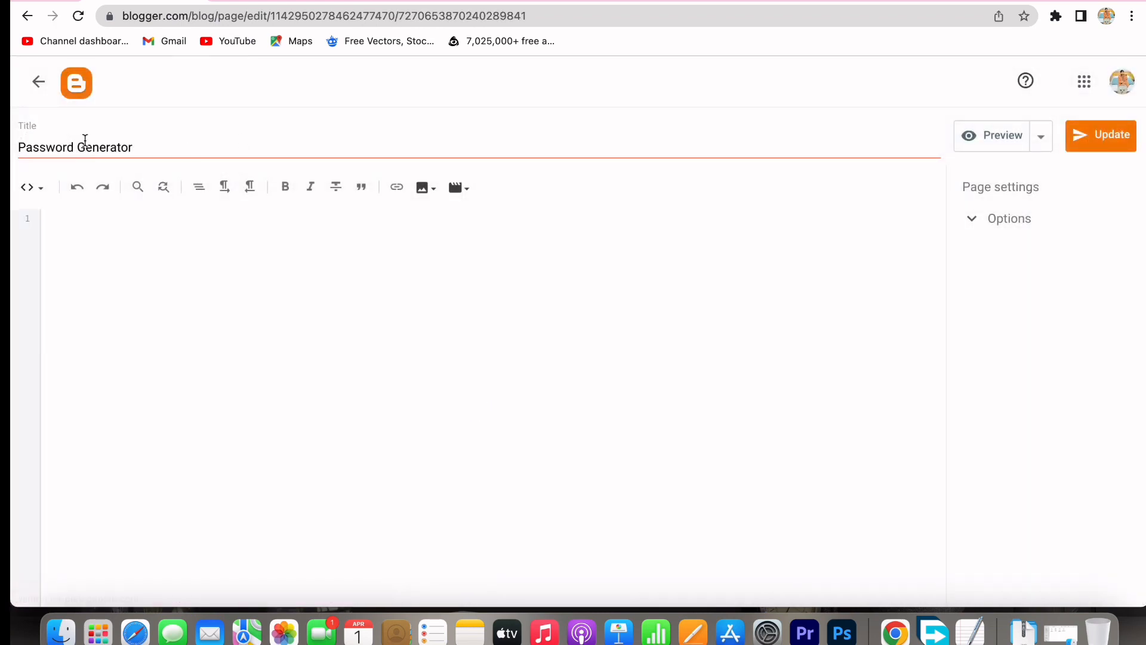
pyautogui.tripleClick(93, 146)
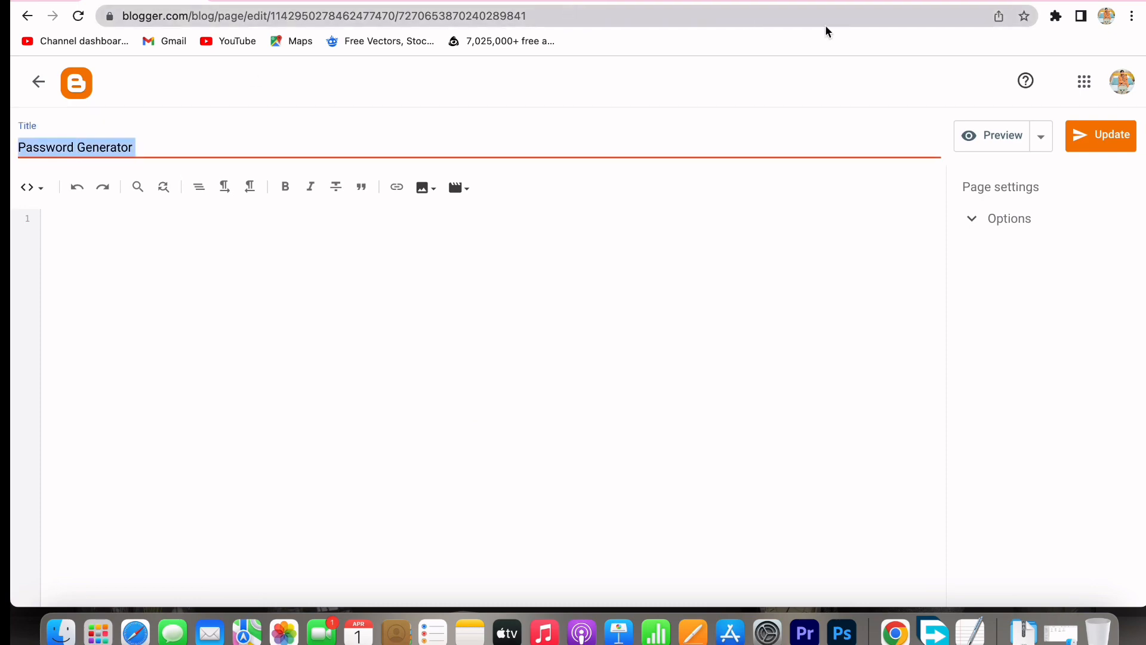
# Step: Reuse the Word Counter prompt in ChatGPT with the new tool's name, sending "create Password Generator in html,css and javascript in single index.html"
pyautogui.click(967, 5)
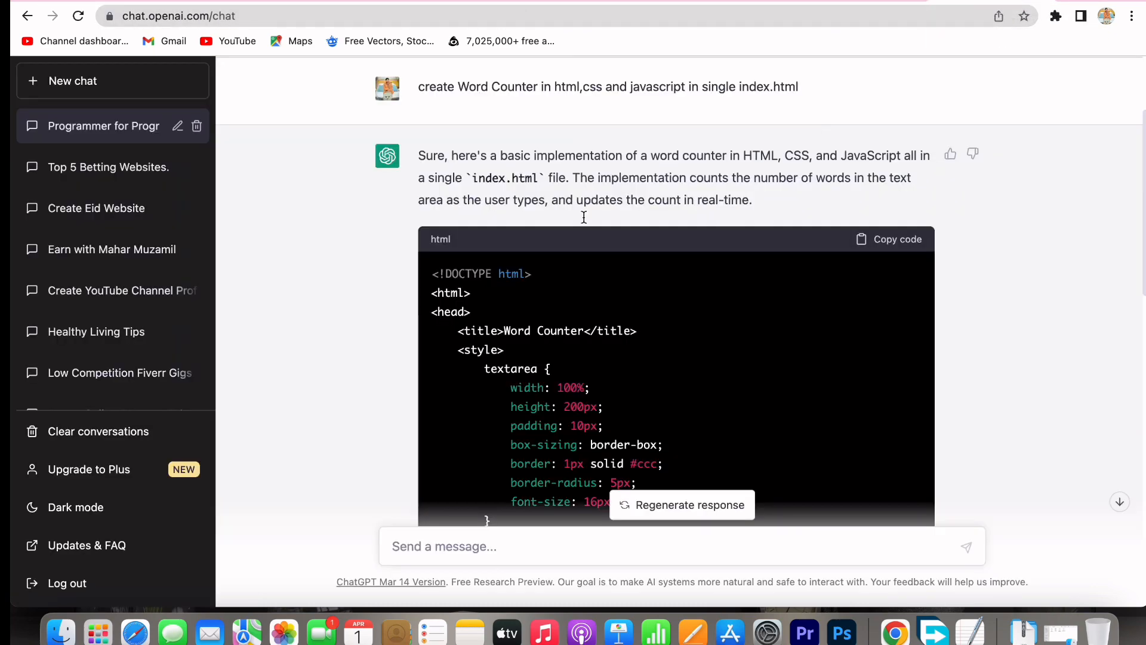
pyautogui.scroll(3, 525, 220)
pyautogui.tripleClick(574, 203)
pyautogui.press('super+c')
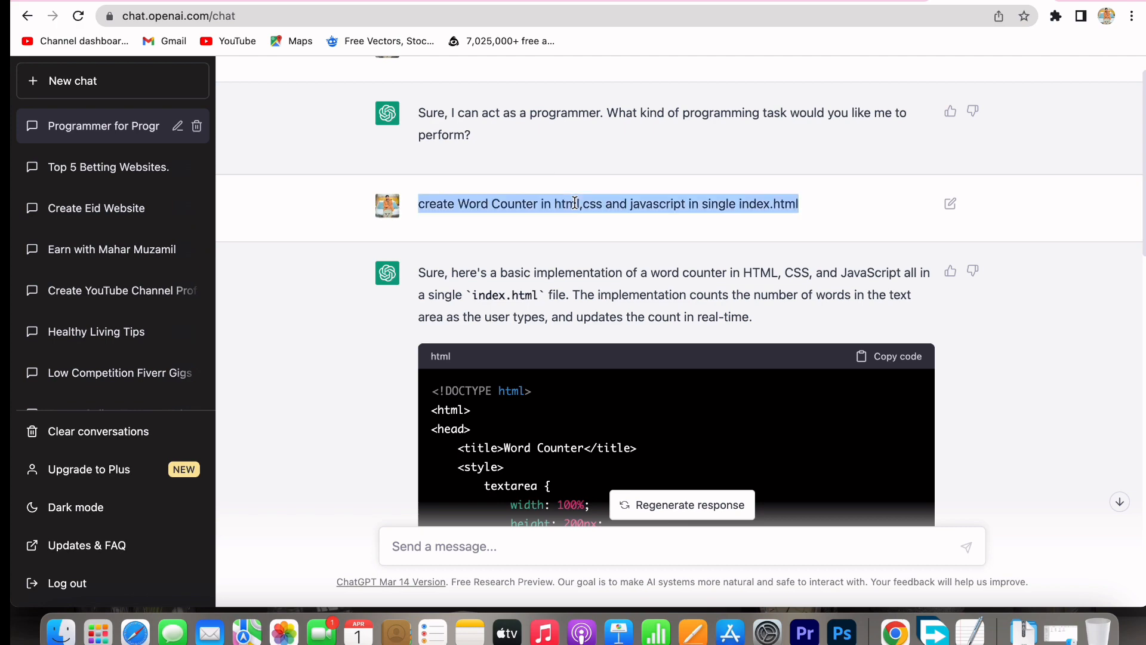
pyautogui.scroll(-15, 546, 217)
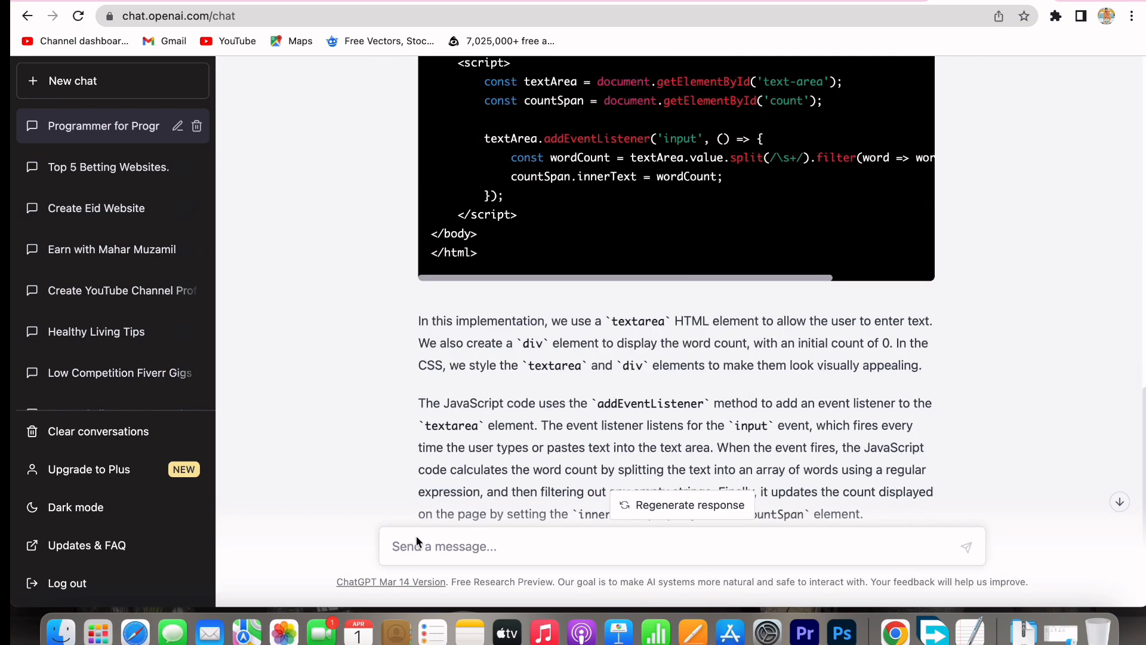
pyautogui.press('super+v')
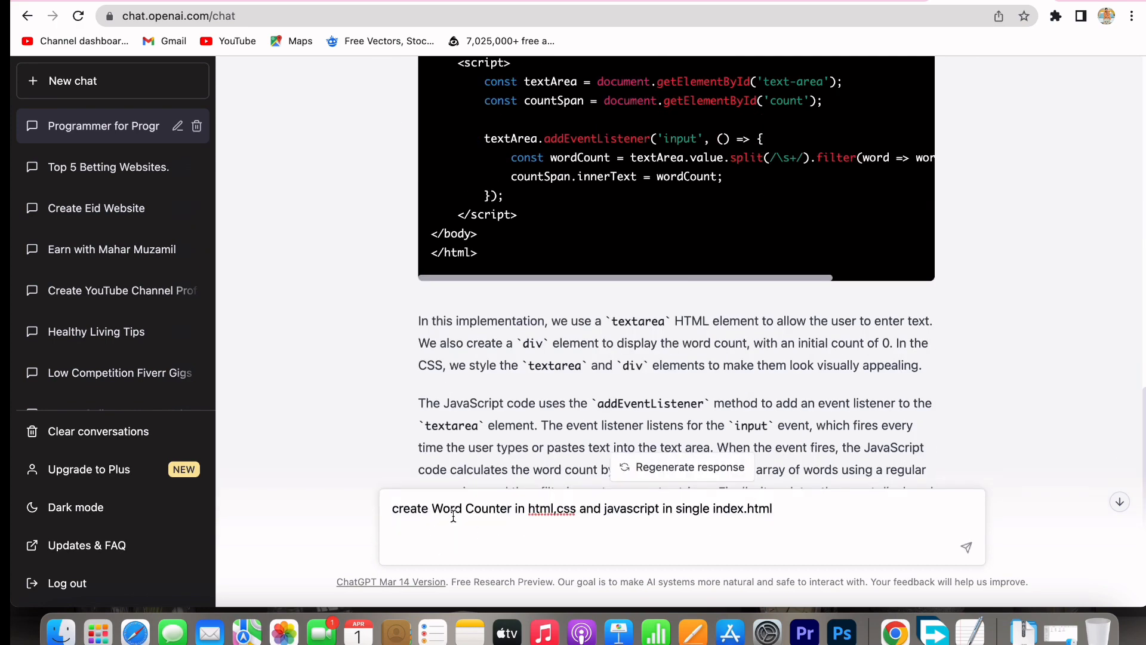
pyautogui.moveTo(430, 510); pyautogui.dragTo(512, 509)
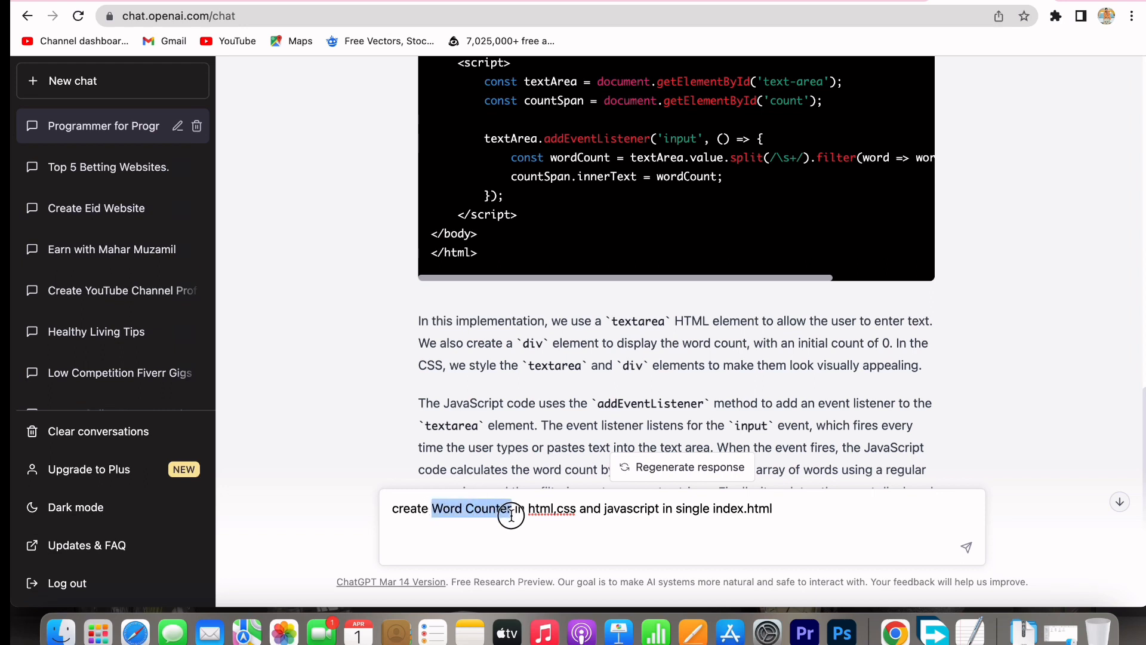
pyautogui.click(173, 1)
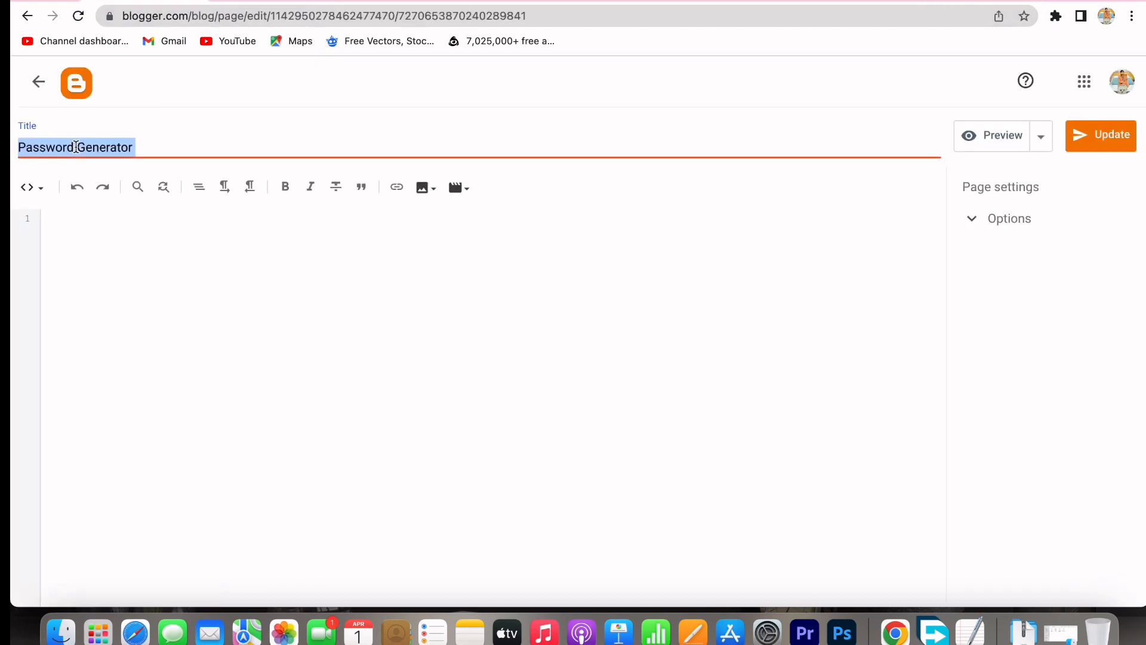
pyautogui.click(960, 2)
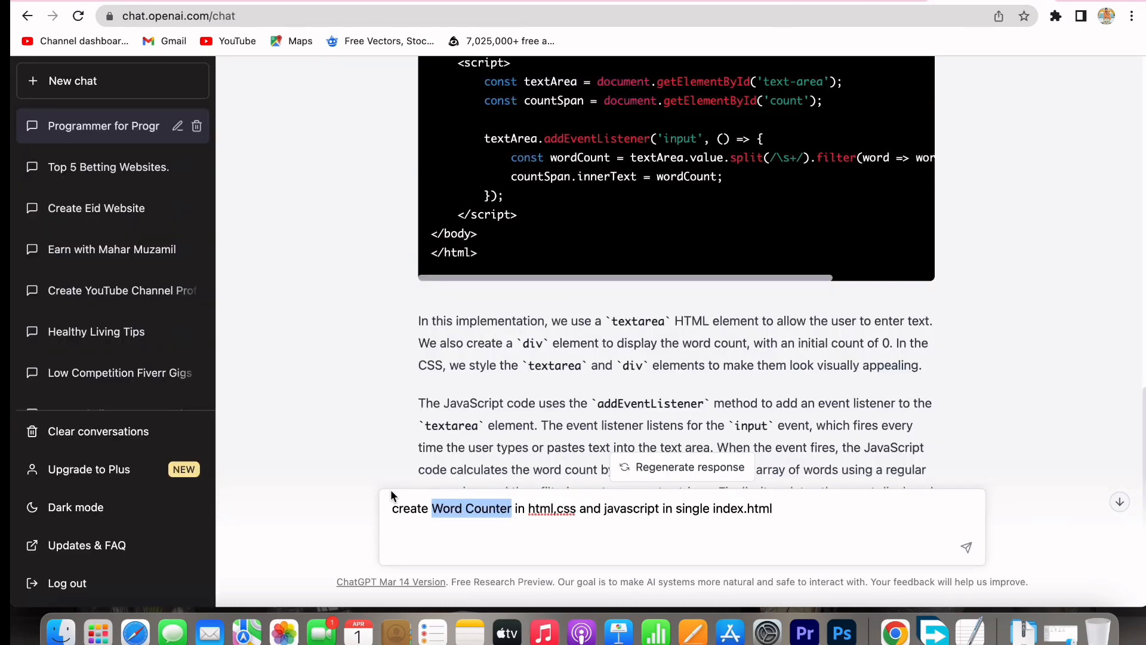
pyautogui.press('super+v')
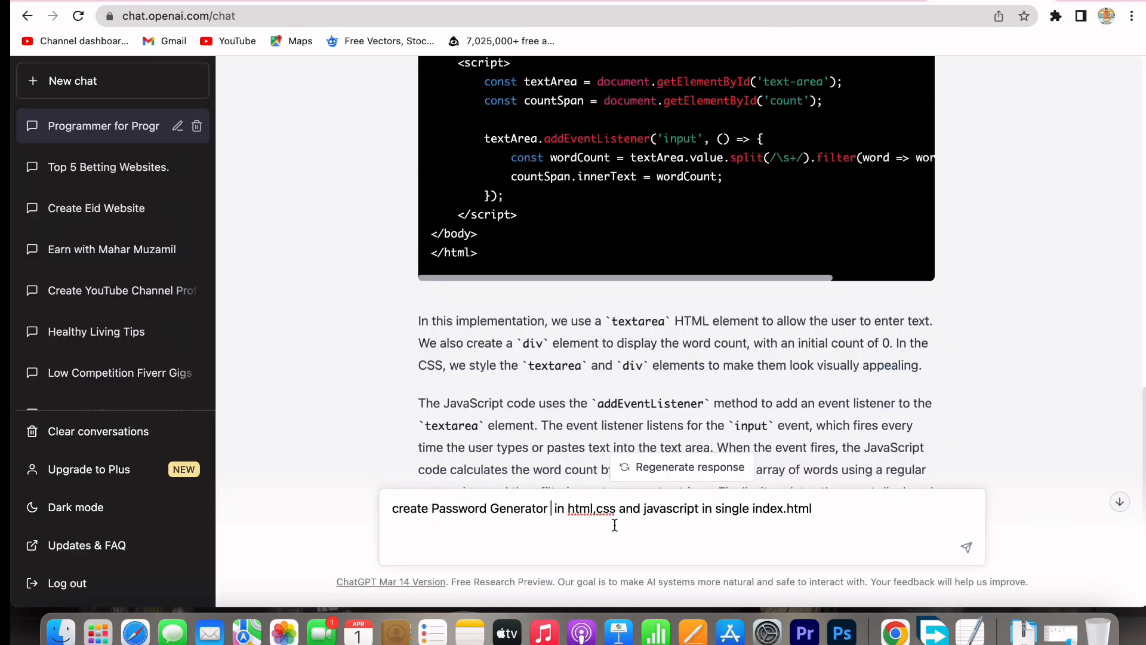
pyautogui.click(972, 549)
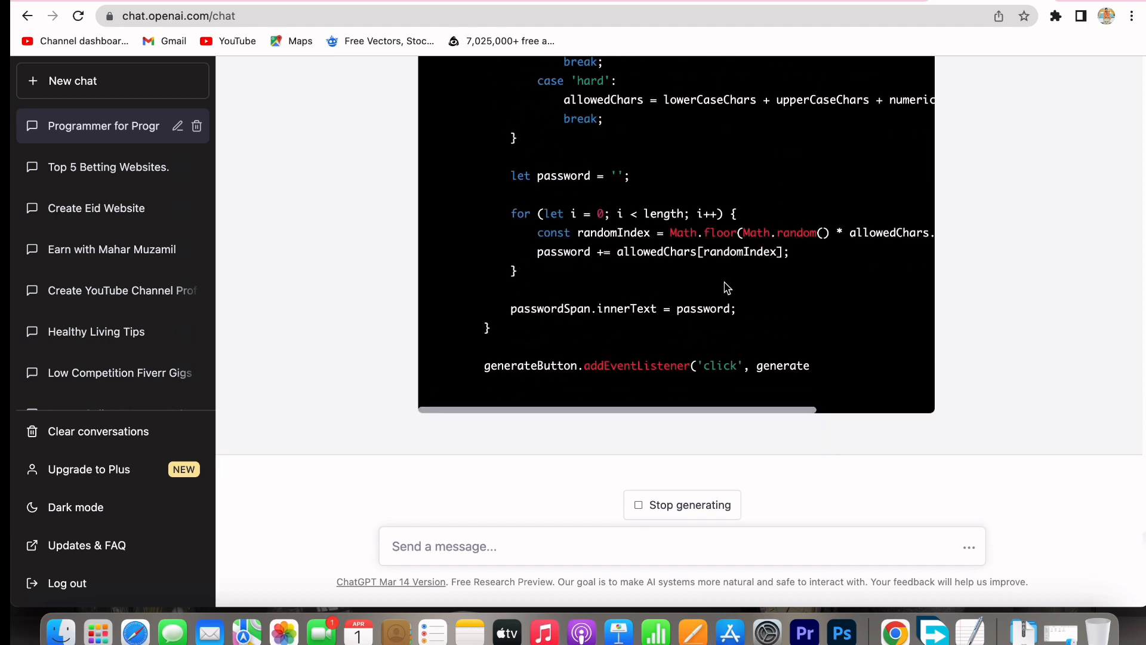
# Step: Copy the Password Generator code that ChatGPT generated
pyautogui.scroll(15, 727, 288)
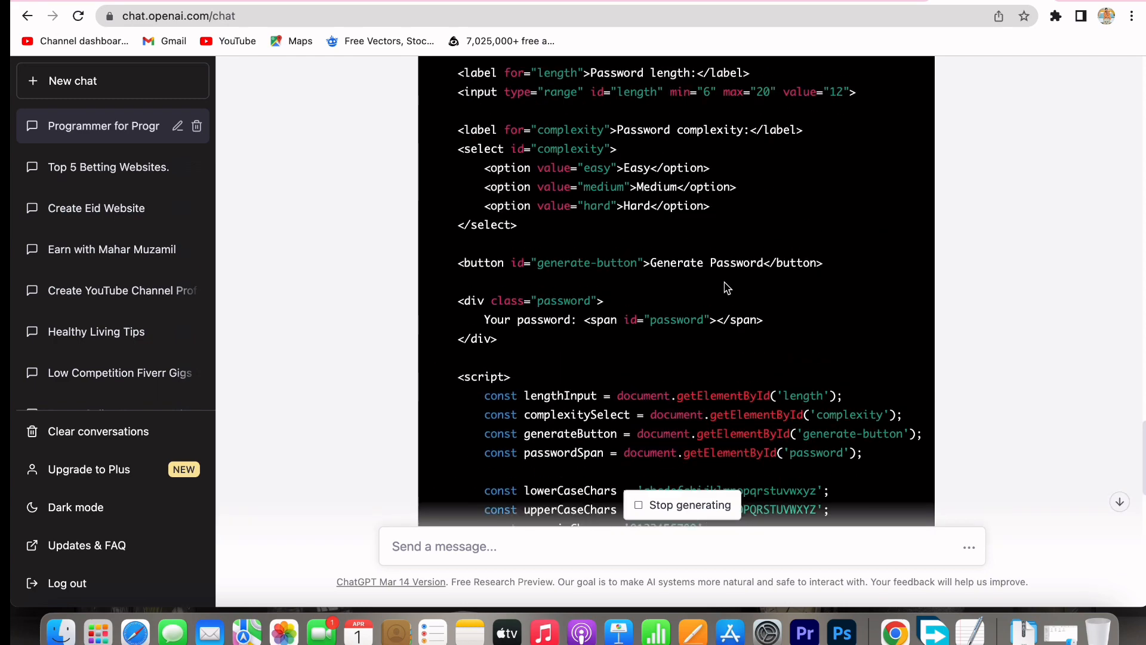
pyautogui.scroll(10, 726, 284)
pyautogui.scroll(-4, 724, 282)
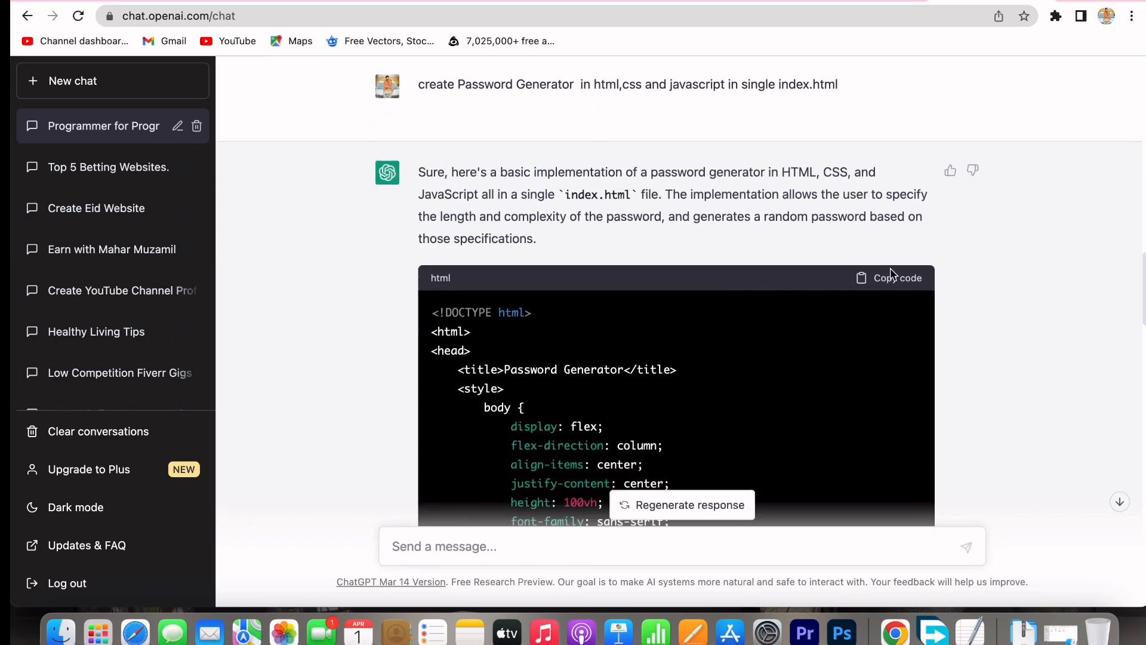
pyautogui.click(895, 278)
# Step: Paste the copied code into Blogger's Password Generator page in HTML view and update the page
pyautogui.click(158, 1)
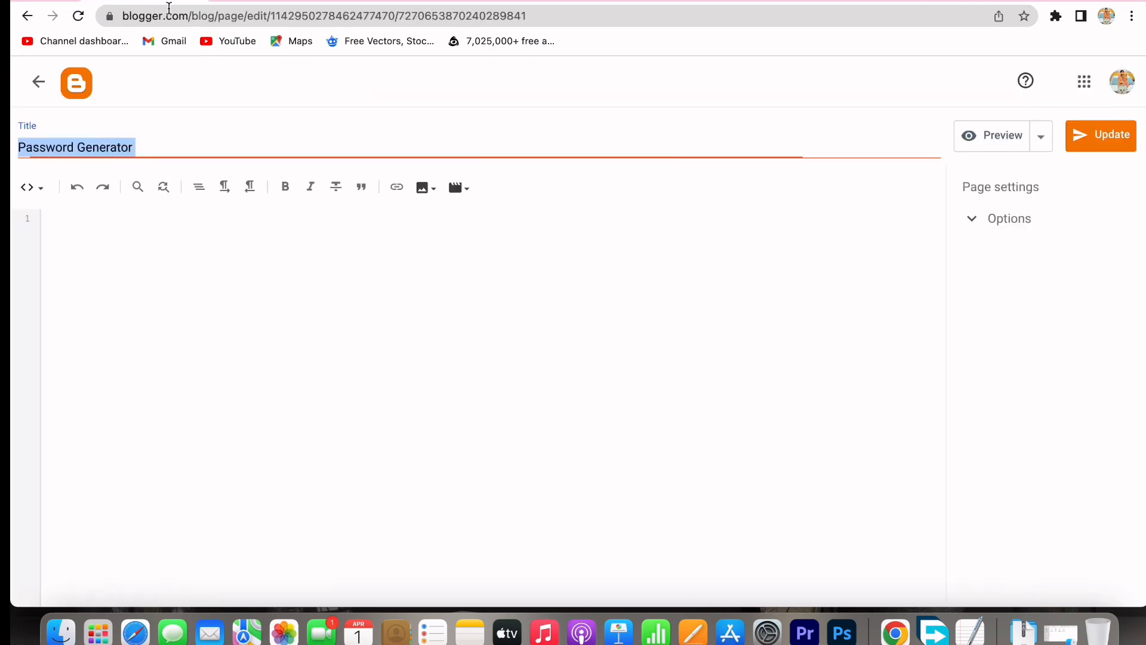
pyautogui.click(34, 196)
pyautogui.click(83, 198)
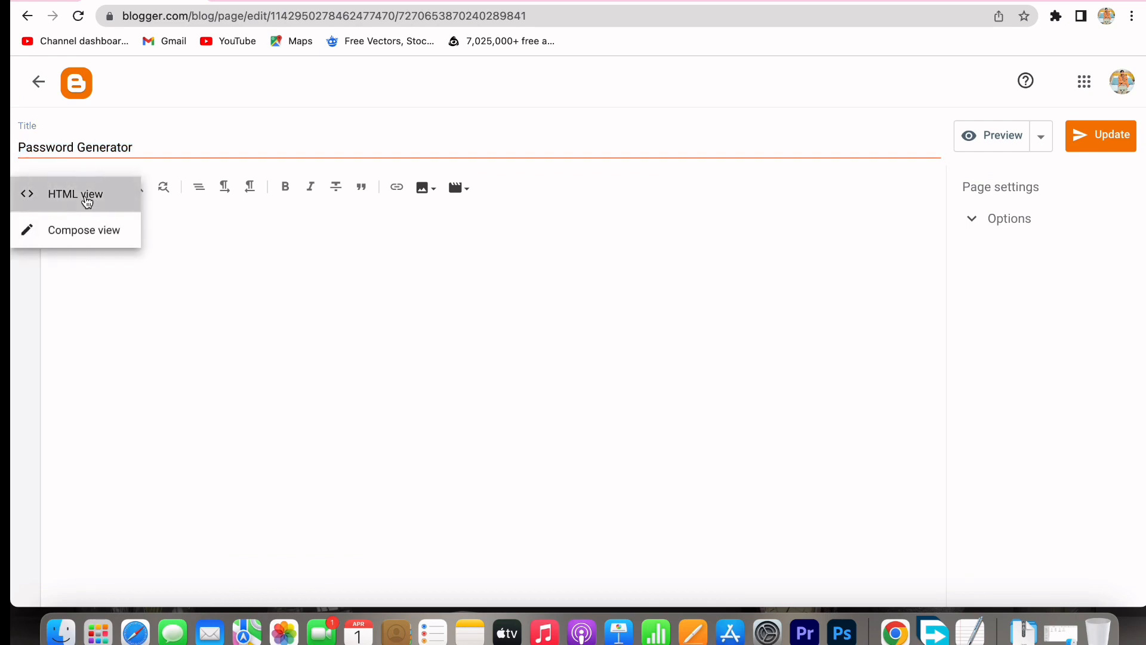
pyautogui.press('super+v')
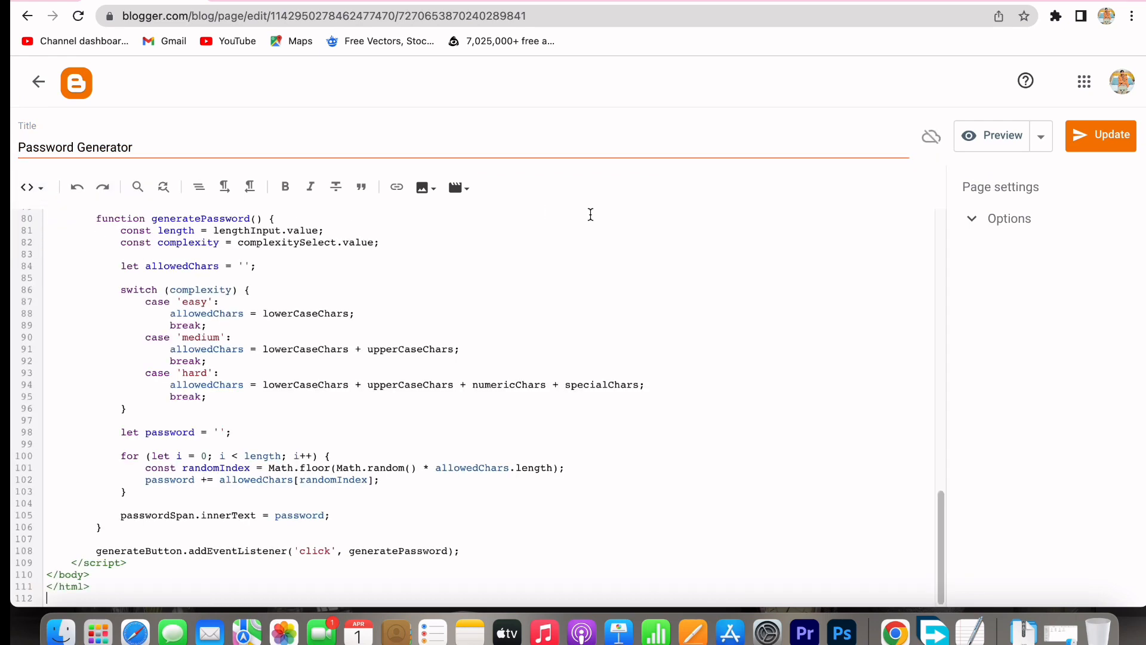
pyautogui.click(1104, 139)
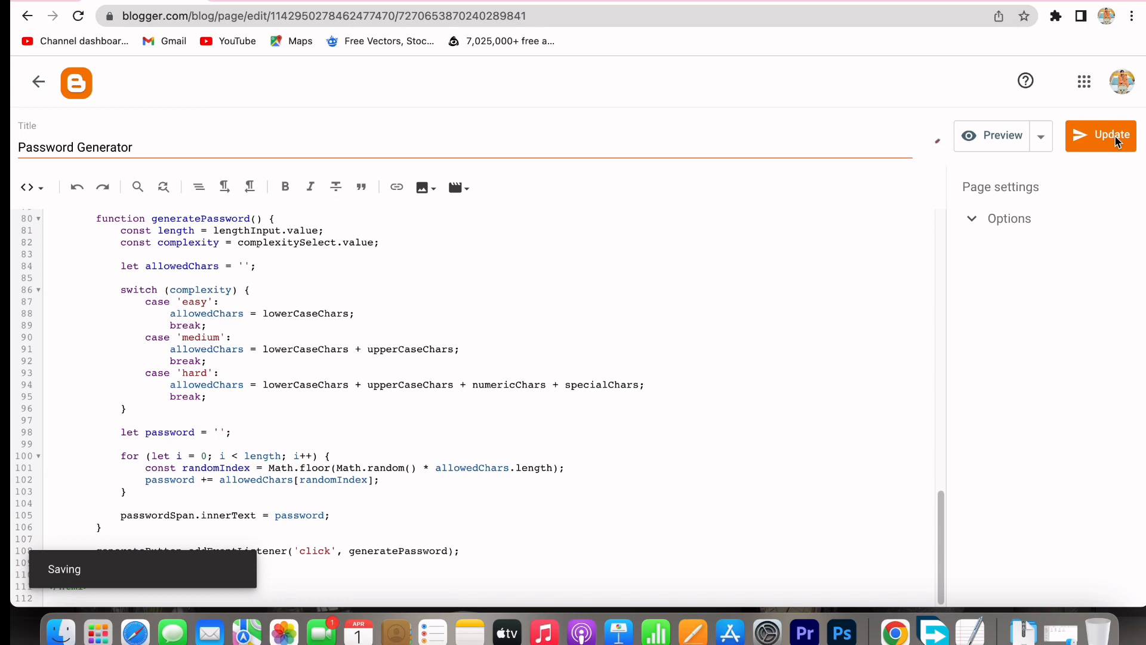
# Step: View the published Password Generator page and generate a password with Hard complexity
pyautogui.click(48, 83)
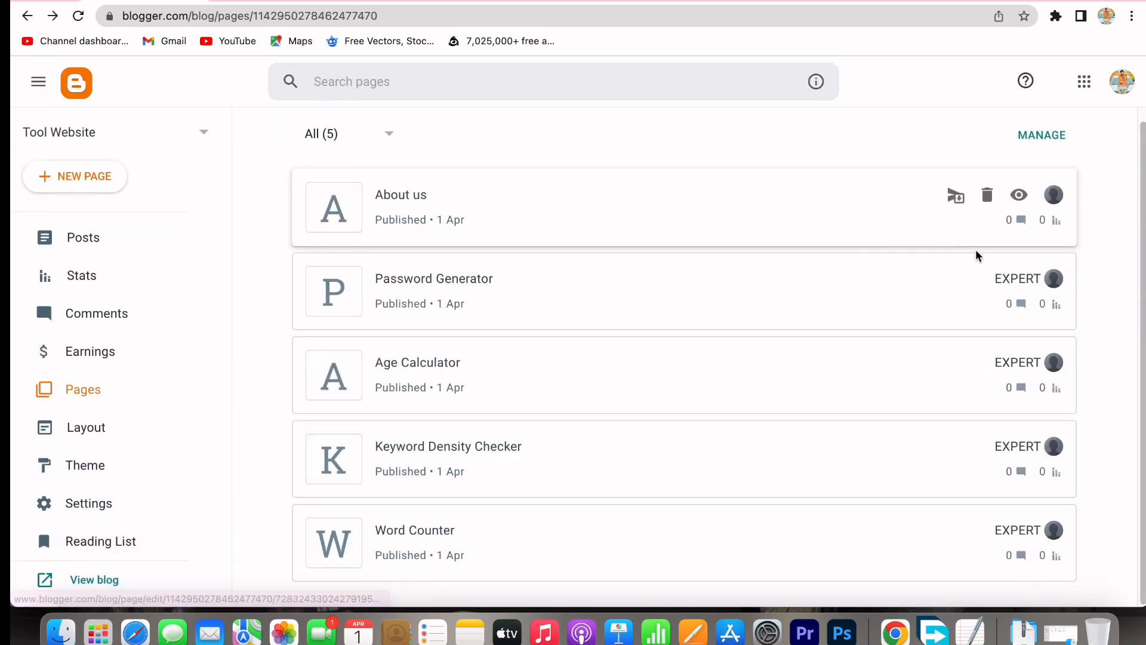
pyautogui.click(1018, 279)
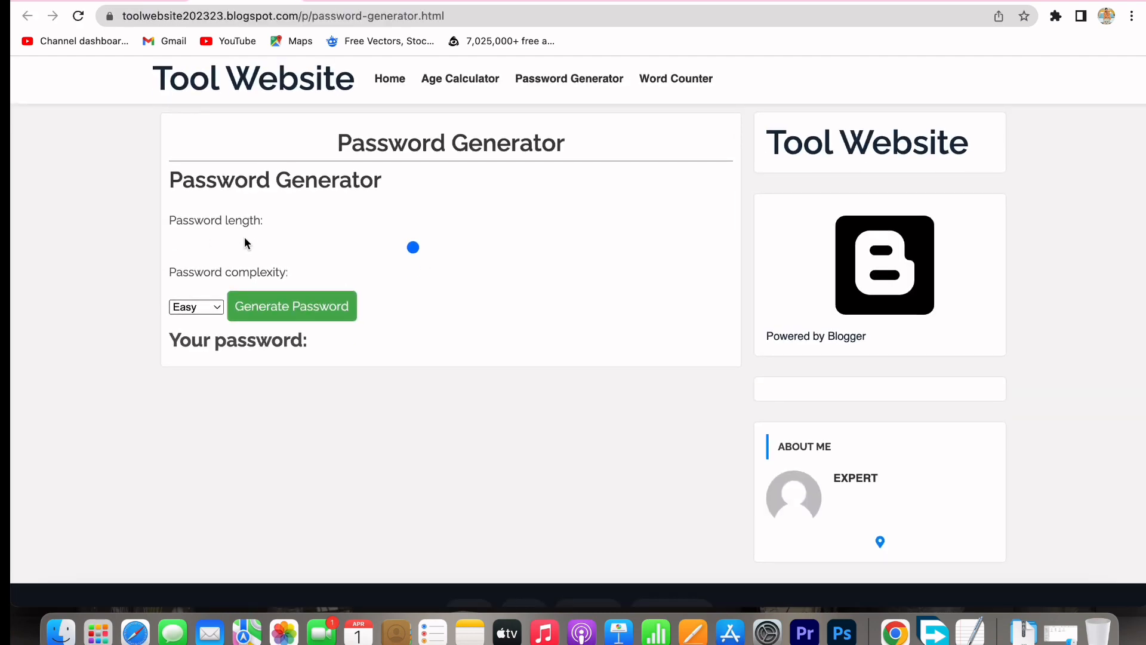
pyautogui.click(201, 306)
pyautogui.click(202, 325)
pyautogui.click(202, 305)
pyautogui.click(192, 325)
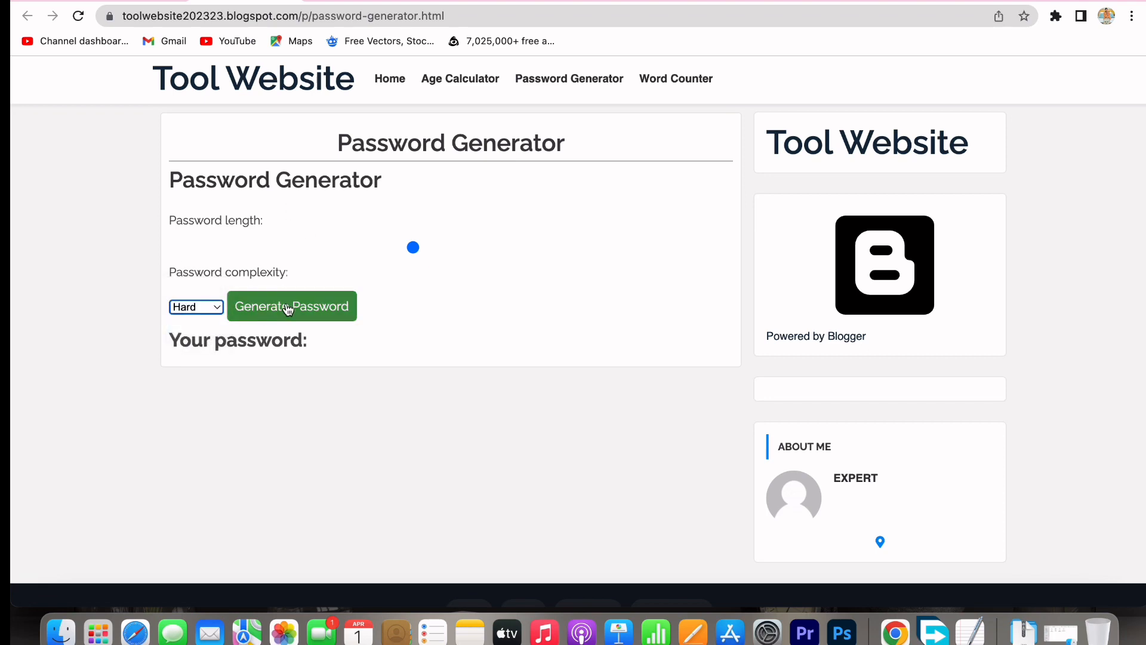
pyautogui.click(290, 308)
pyautogui.doubleClick(365, 347)
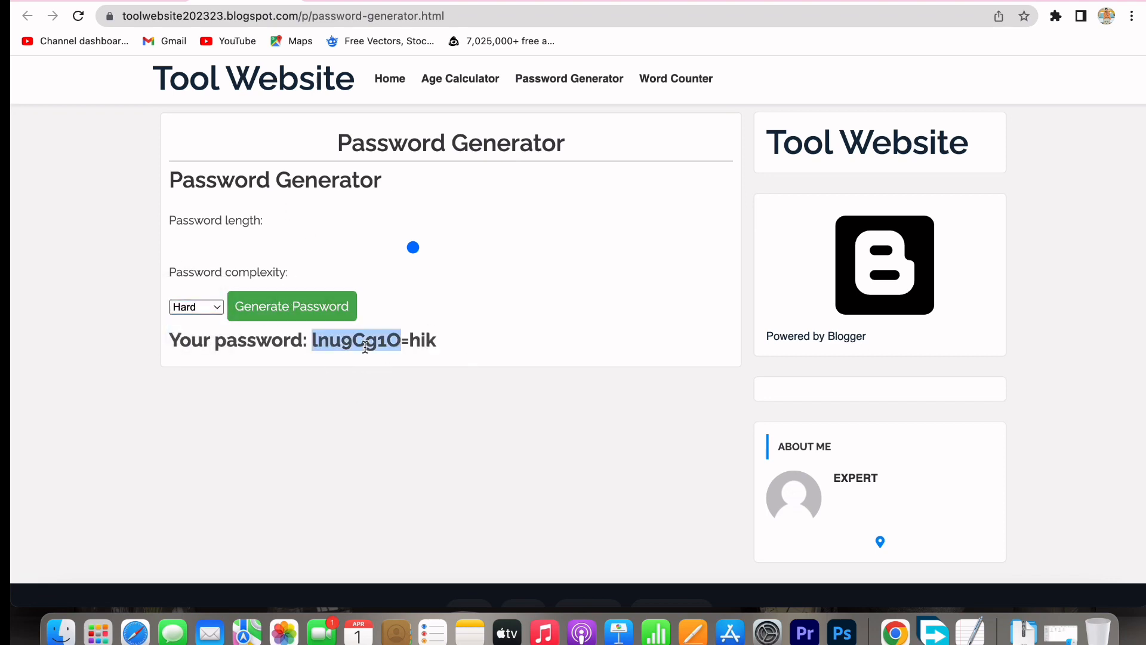
# Step: Generate another test password with the complexity set to Easy
pyautogui.click(197, 307)
pyautogui.click(210, 272)
pyautogui.click(283, 307)
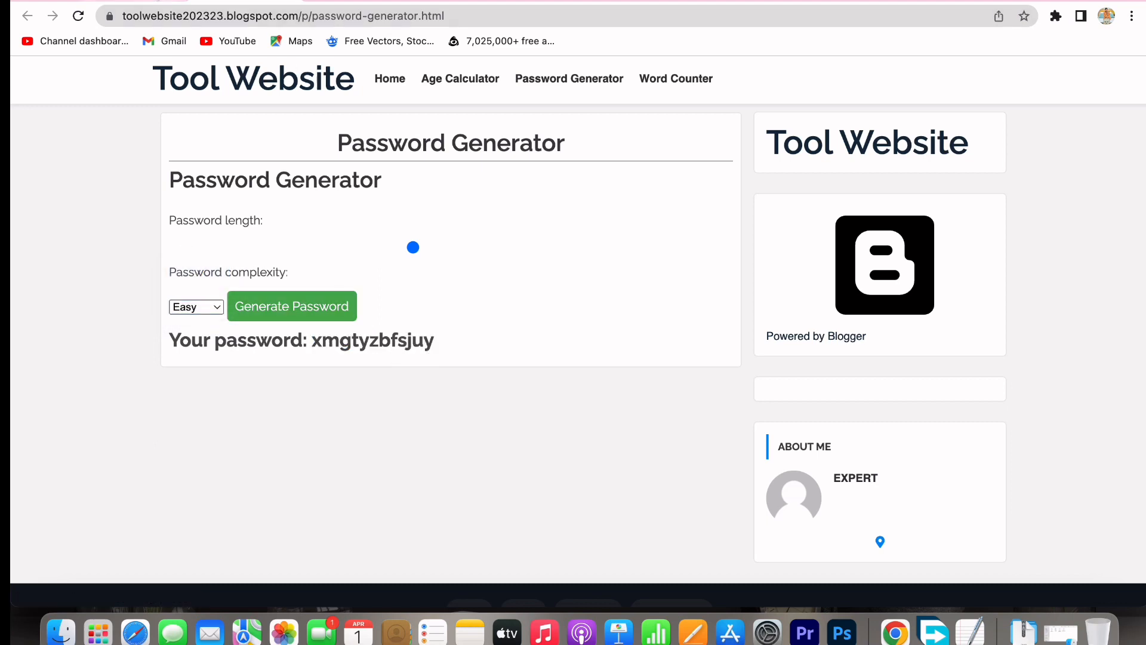
# Step: Open the Age Calculator page for editing in Blogger, copy its title and switch to ChatGPT
pyautogui.click(138, 1)
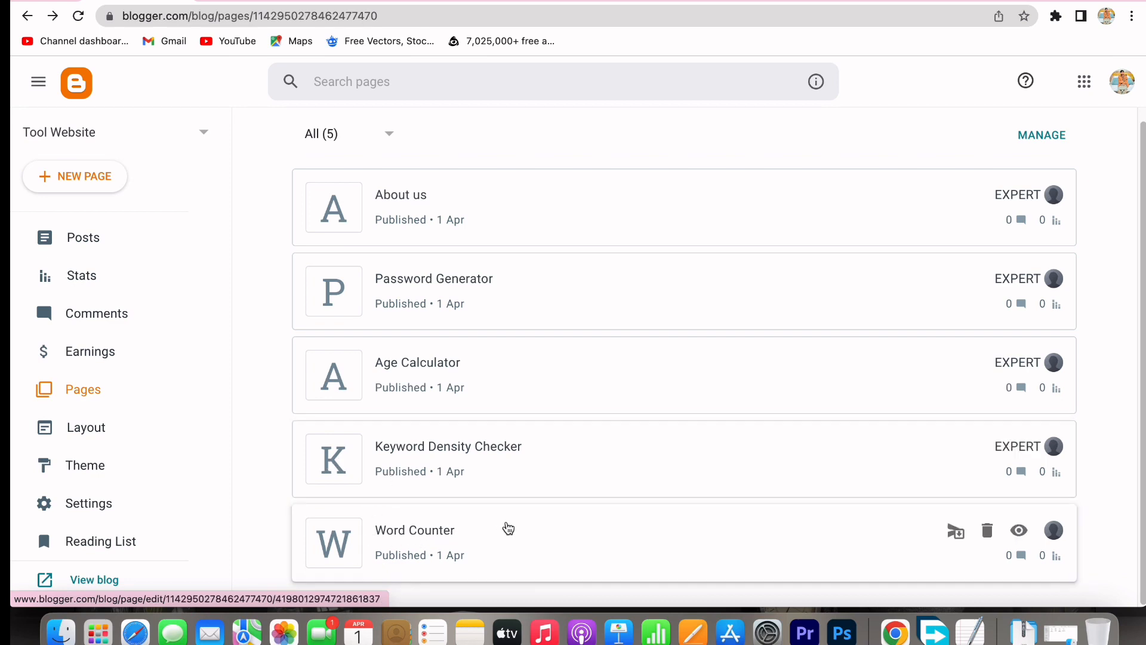
pyautogui.click(429, 371)
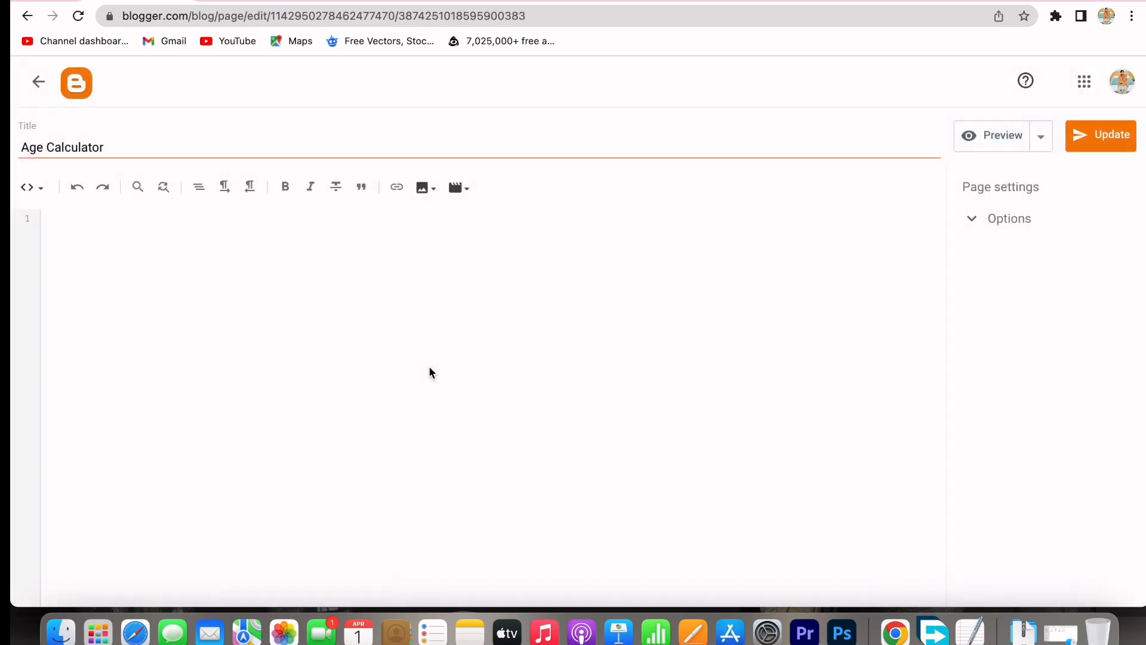
pyautogui.tripleClick(66, 156)
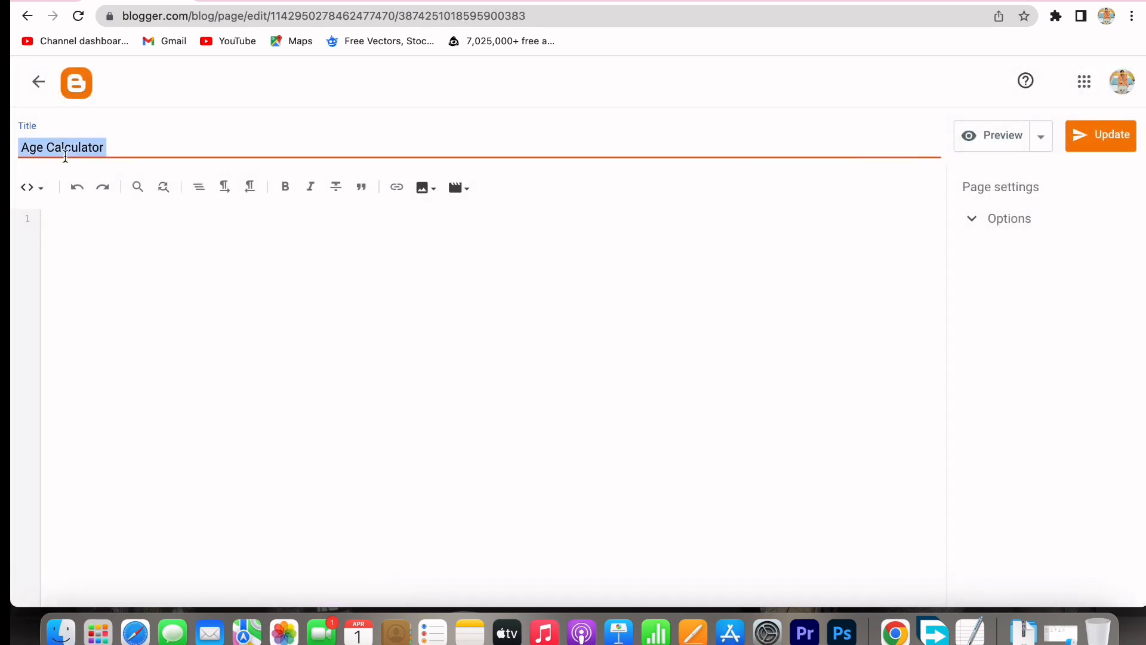
pyautogui.click(994, 2)
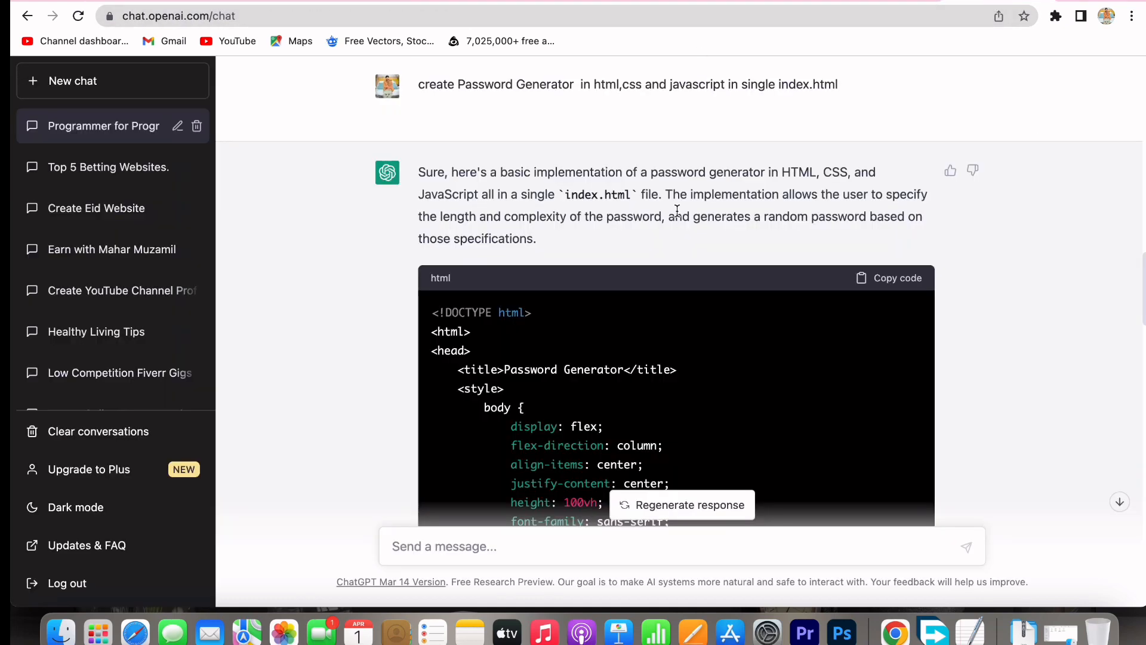
# Step: Reuse the Password Generator prompt to ask ChatGPT for an Age Calculator in HTML, CSS and JavaScript in a single index.html
pyautogui.tripleClick(567, 83)
pyautogui.hotkey('ctrl', 'c')
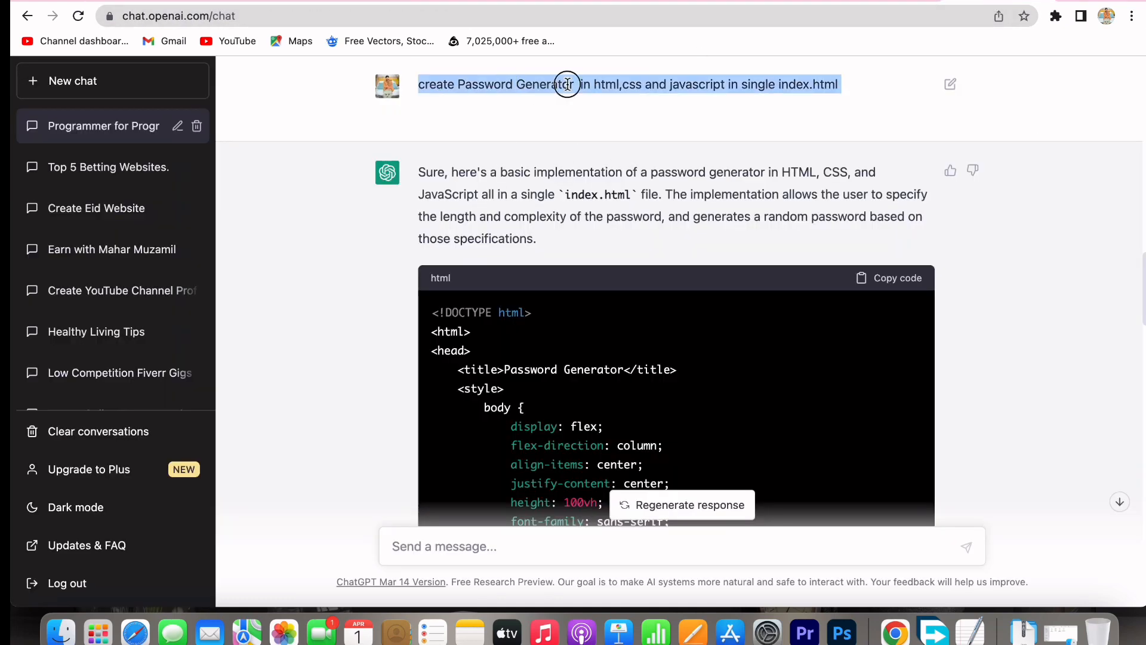
pyautogui.click(448, 546)
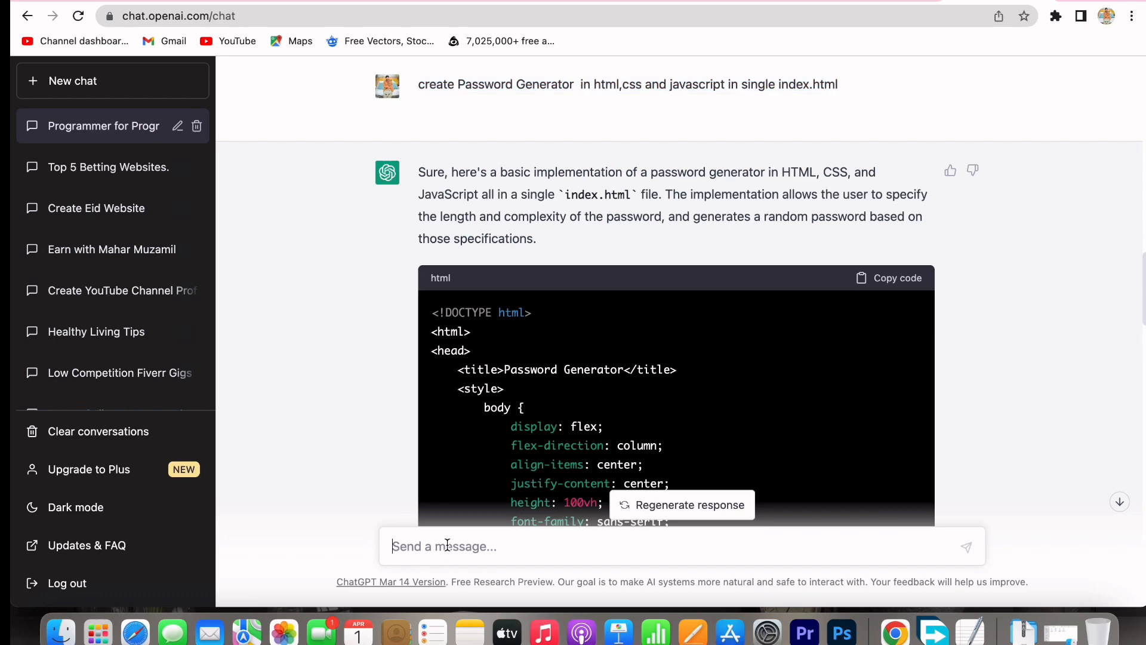
pyautogui.hotkey('ctrl', 'v')
pyautogui.click(137, 2)
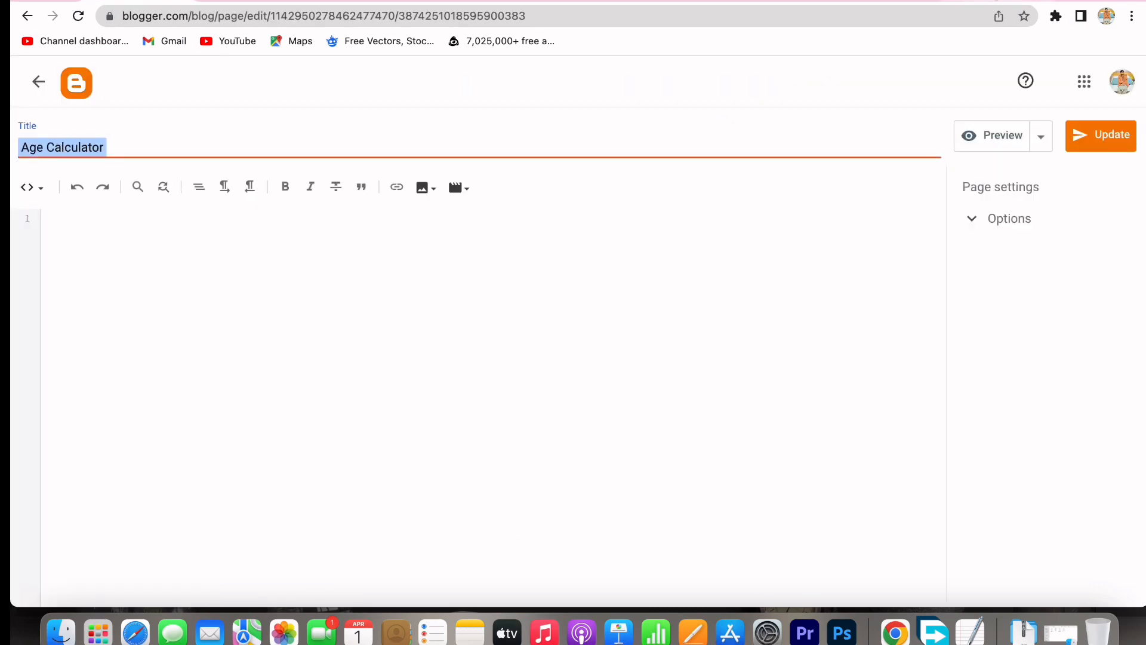
pyautogui.click(998, 2)
pyautogui.moveTo(432, 530); pyautogui.dragTo(545, 532)
pyautogui.click(546, 531)
pyautogui.write('Age Calculator')
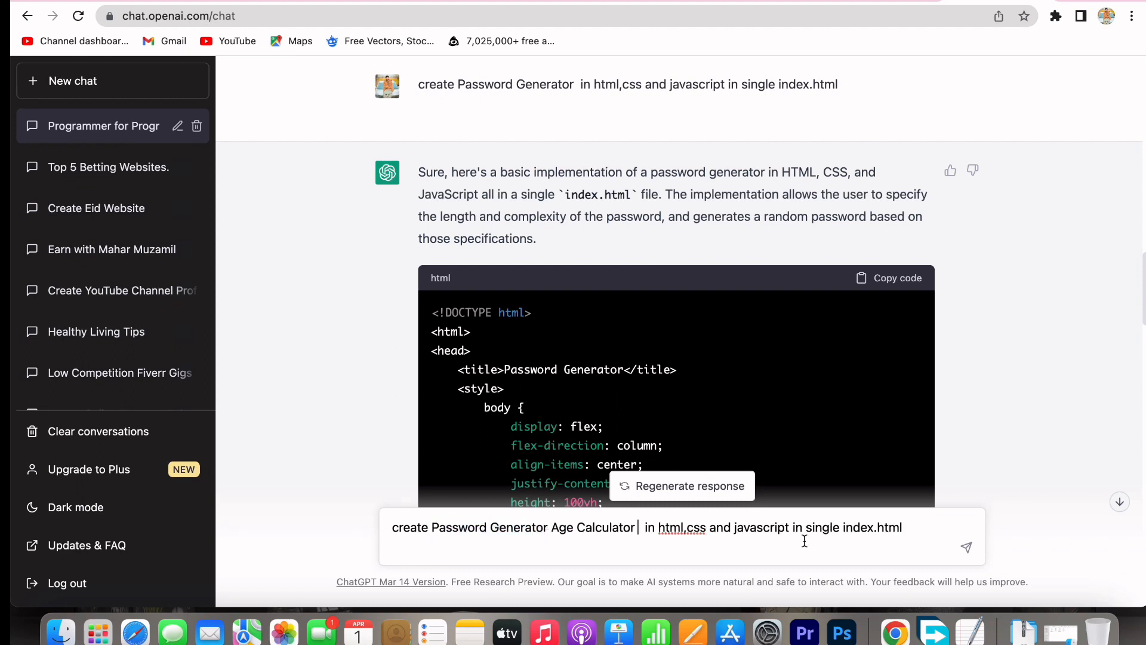
pyautogui.press('Return')
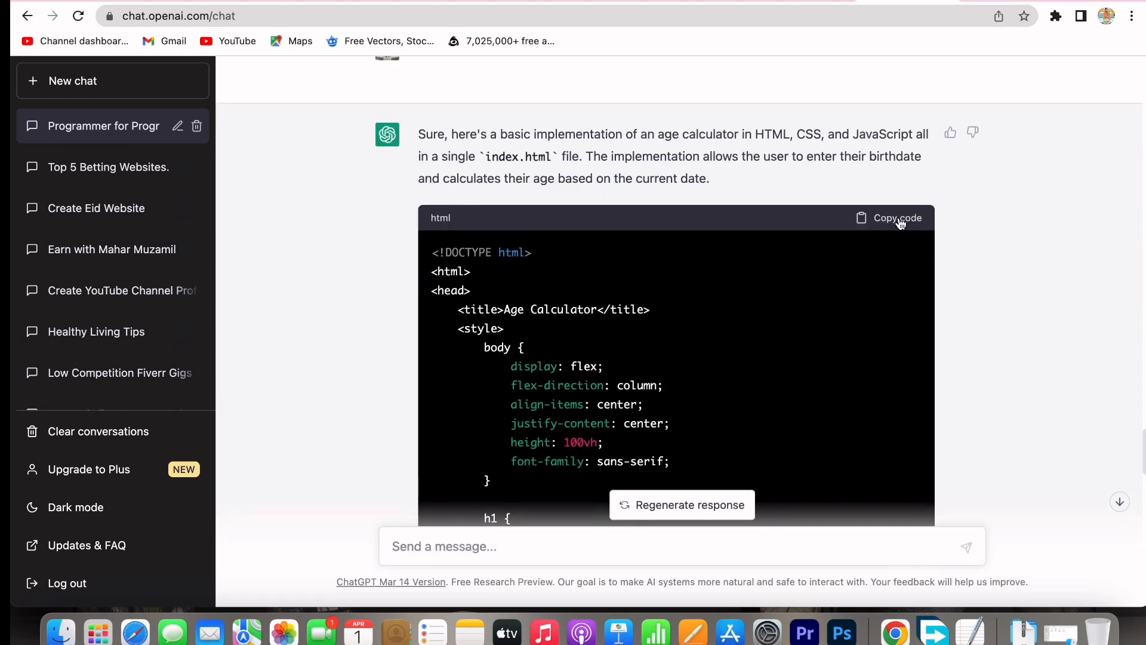
# Step: Copy the generated Age Calculator code, paste it into the Age Calculator page in Blogger and update the page
pyautogui.click(899, 220)
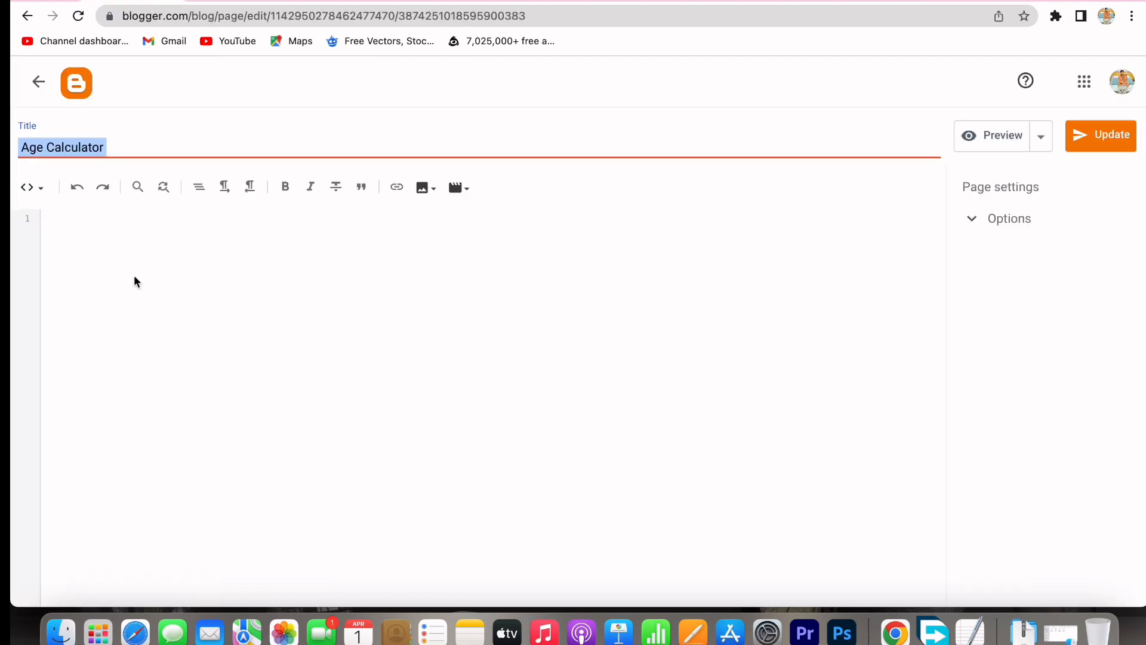
pyautogui.click(177, 274)
pyautogui.press('super+v')
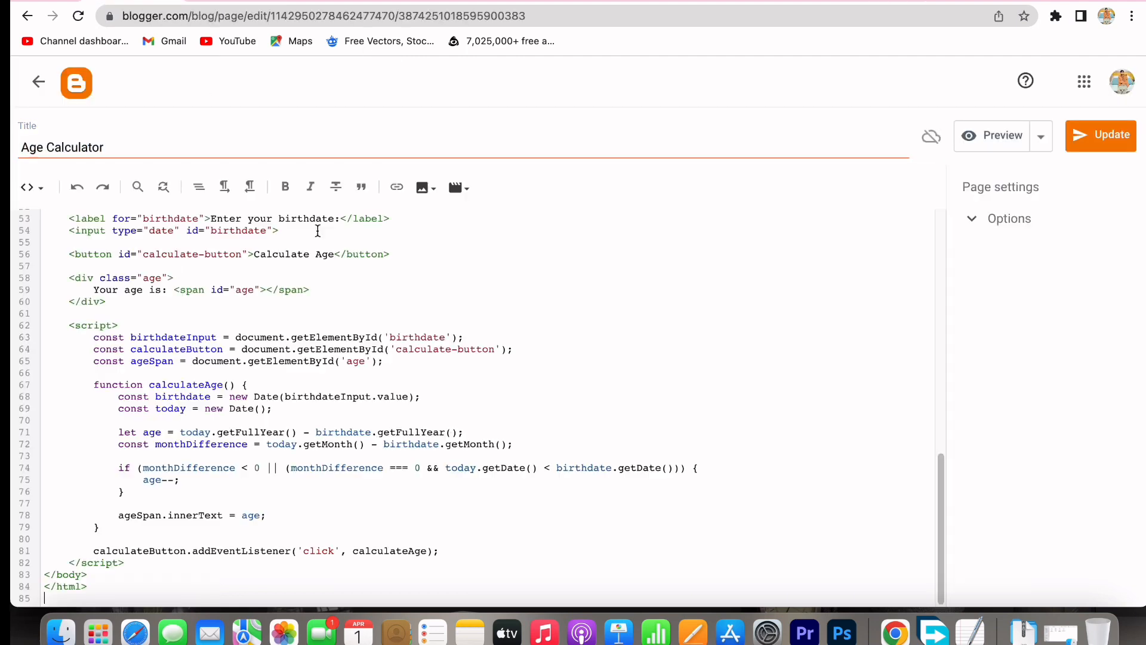
pyautogui.click(1123, 142)
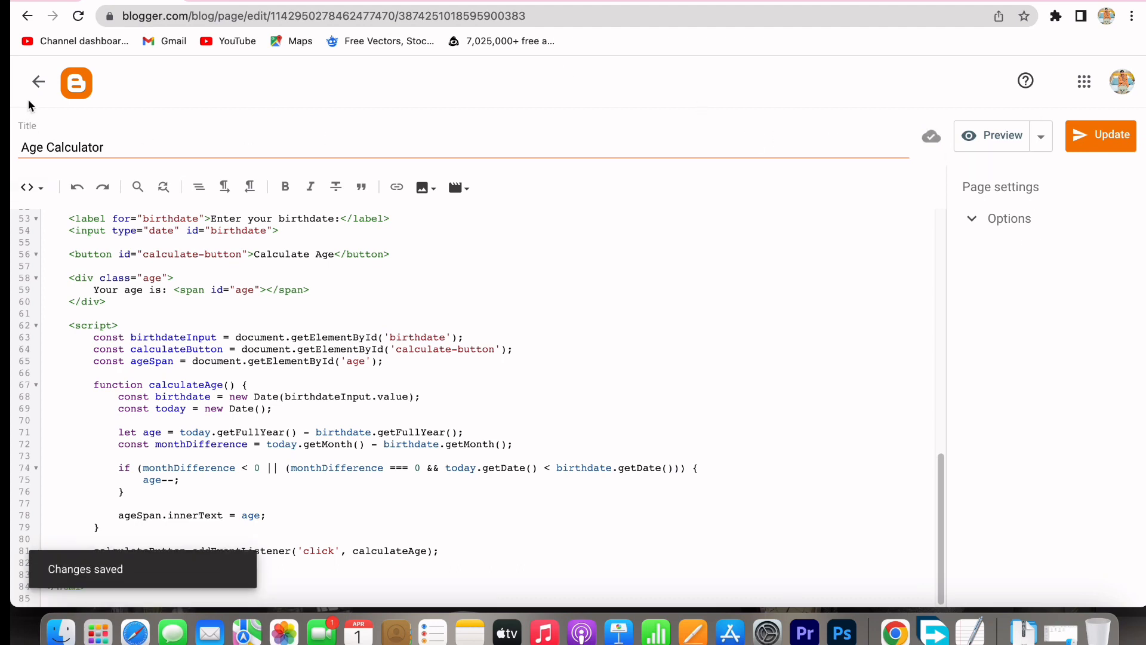
# Step: View the published Age Calculator page and calculate the age for a test birthdate
pyautogui.click(38, 81)
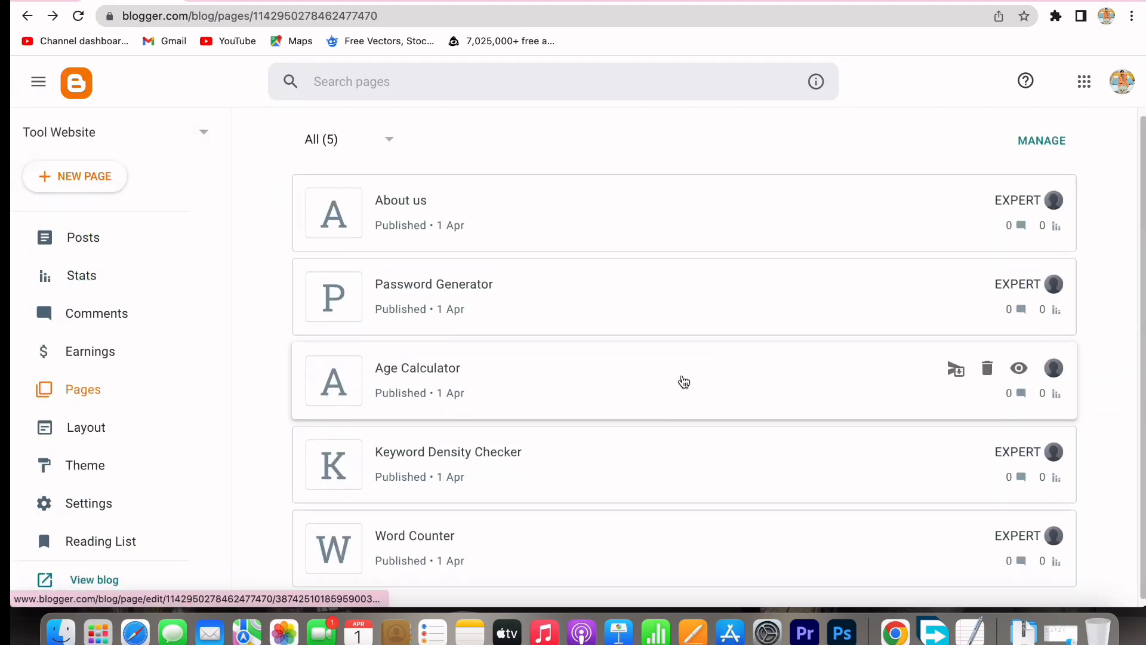
pyautogui.scroll(-1, 829, 404)
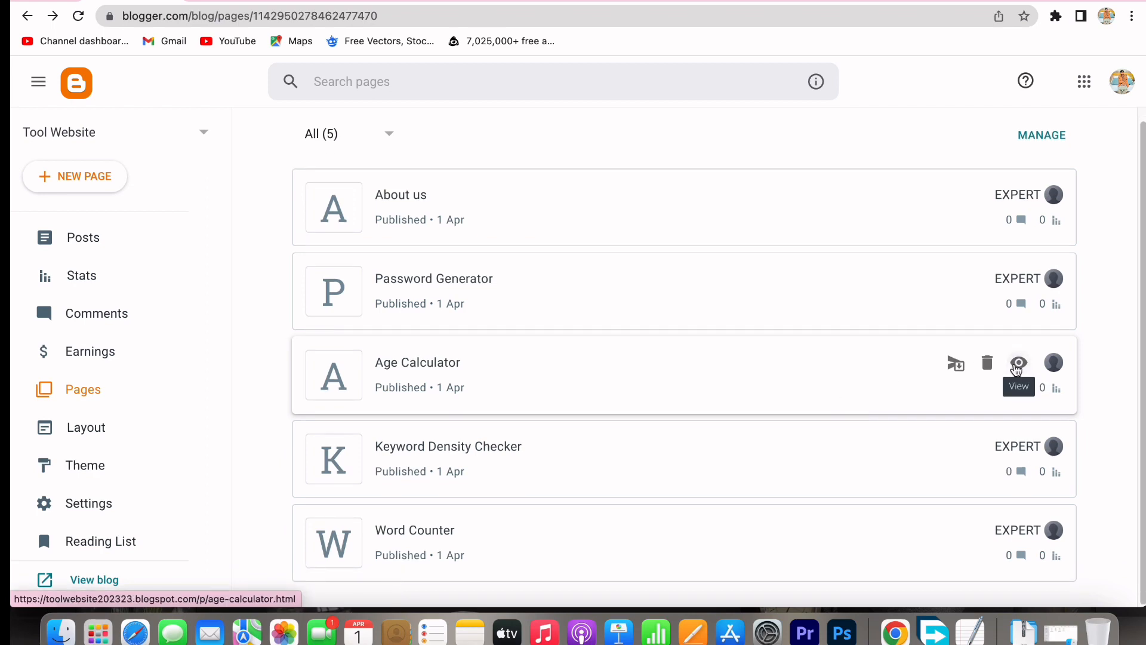
pyautogui.click(1018, 364)
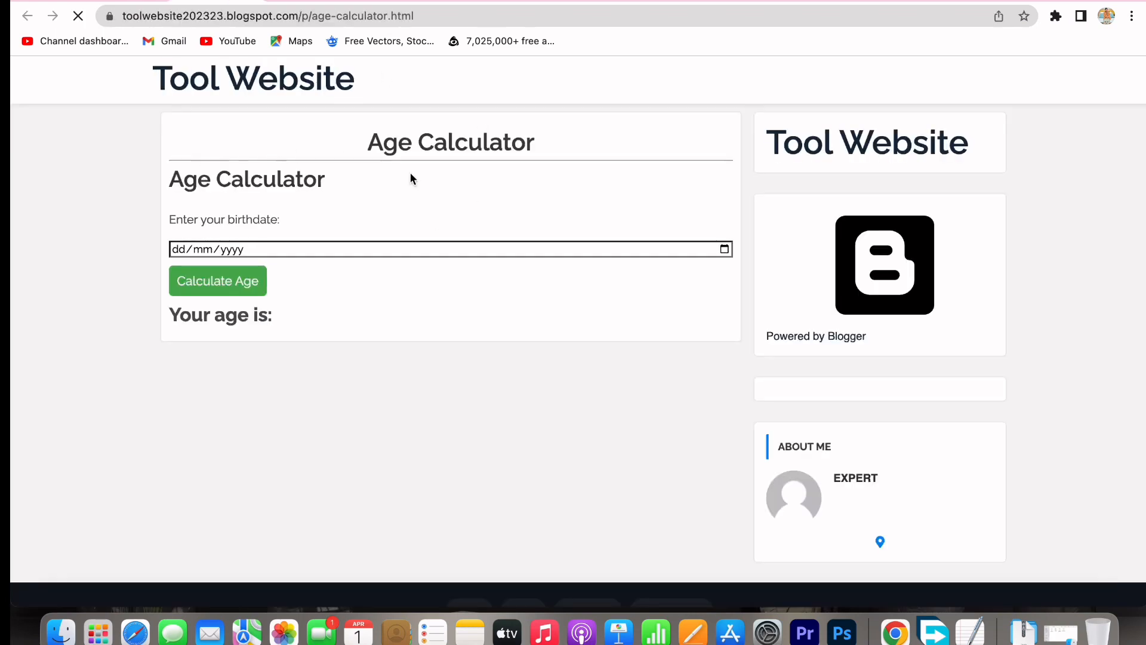
pyautogui.click(214, 250)
pyautogui.click(179, 253)
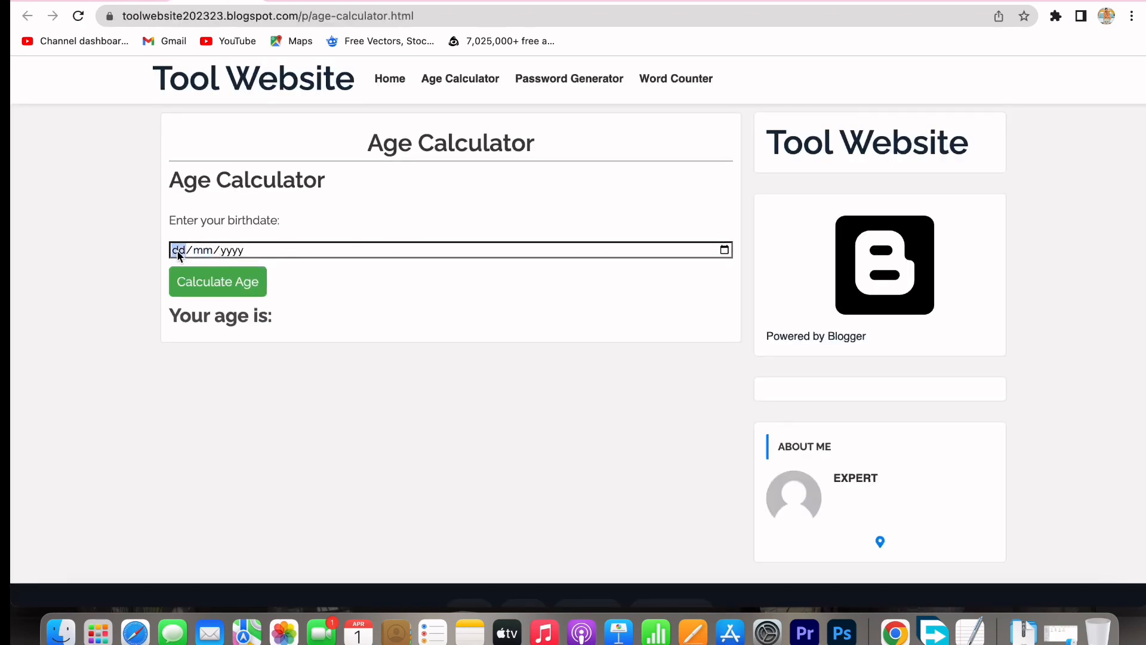
pyautogui.write('02/02/0002')
pyautogui.click(241, 278)
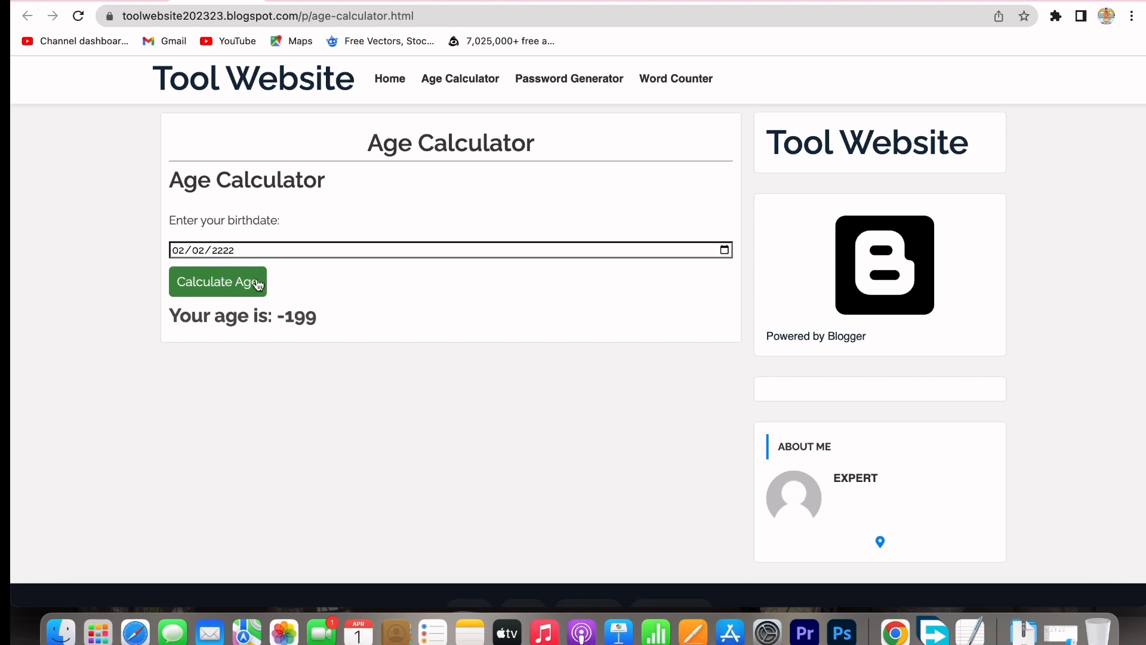
pyautogui.doubleClick(305, 319)
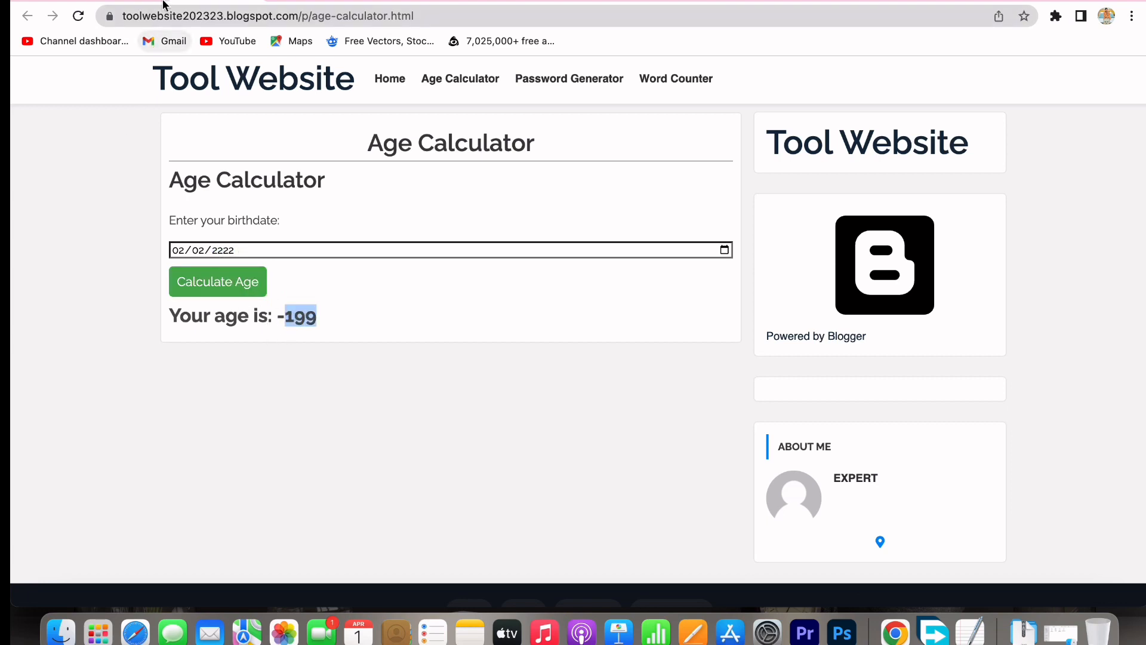
# Step: Return to Blogger, go to the blog's layout and open the Main Menu link list for editing
pyautogui.click(132, 1)
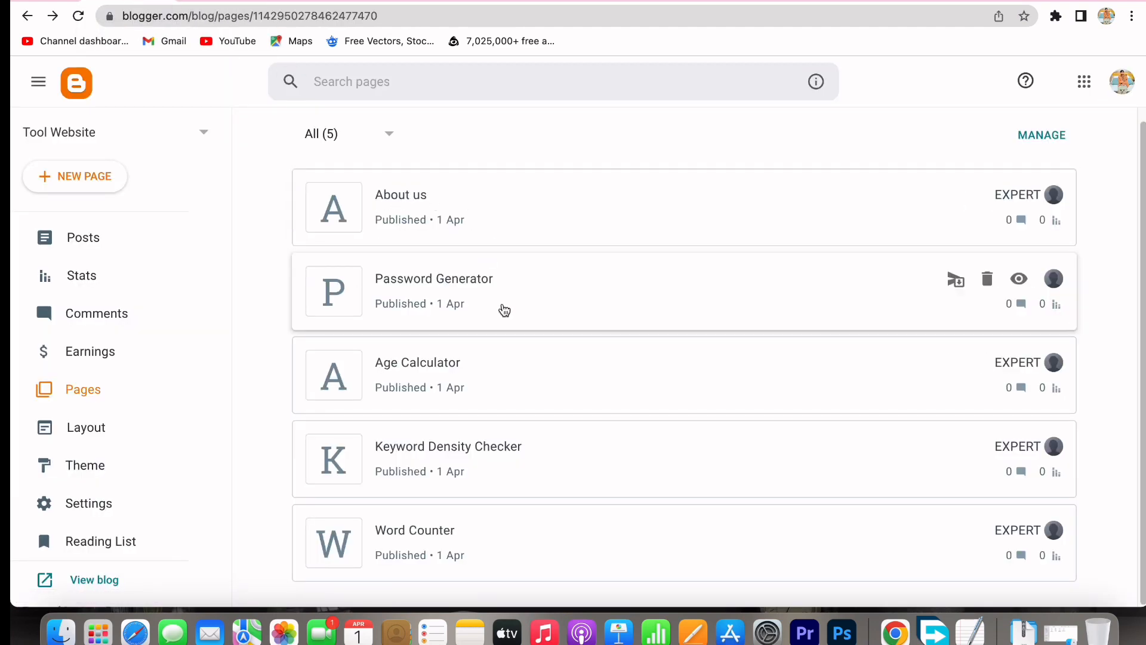
pyautogui.scroll(1, 503, 314)
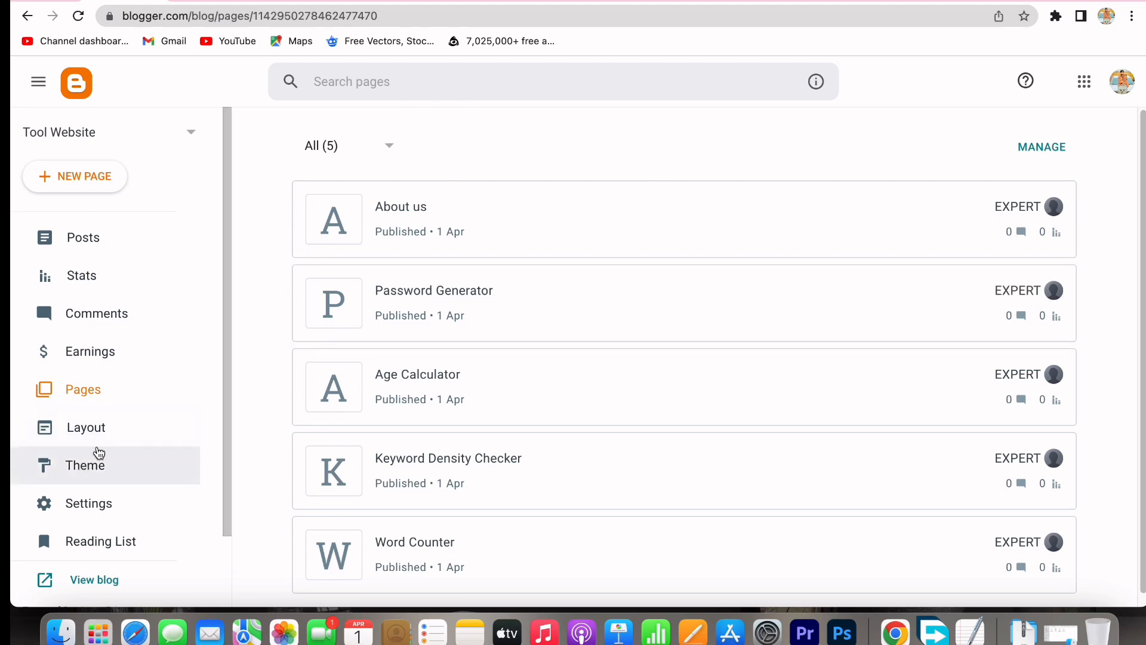
pyautogui.click(102, 437)
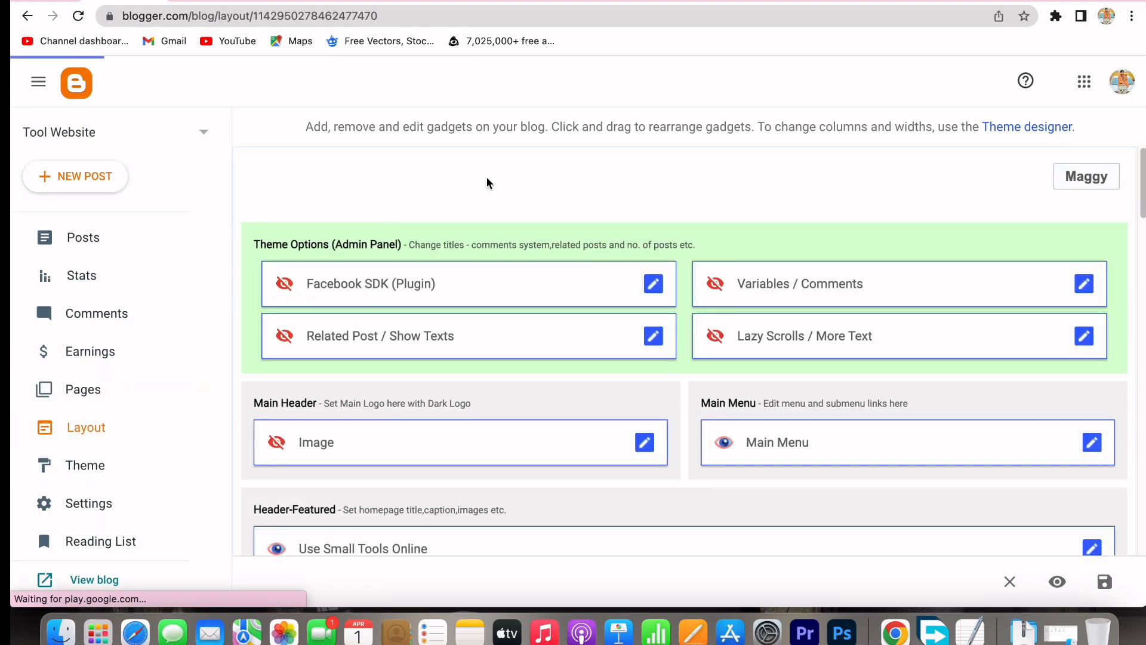
pyautogui.scroll(-5, 528, 369)
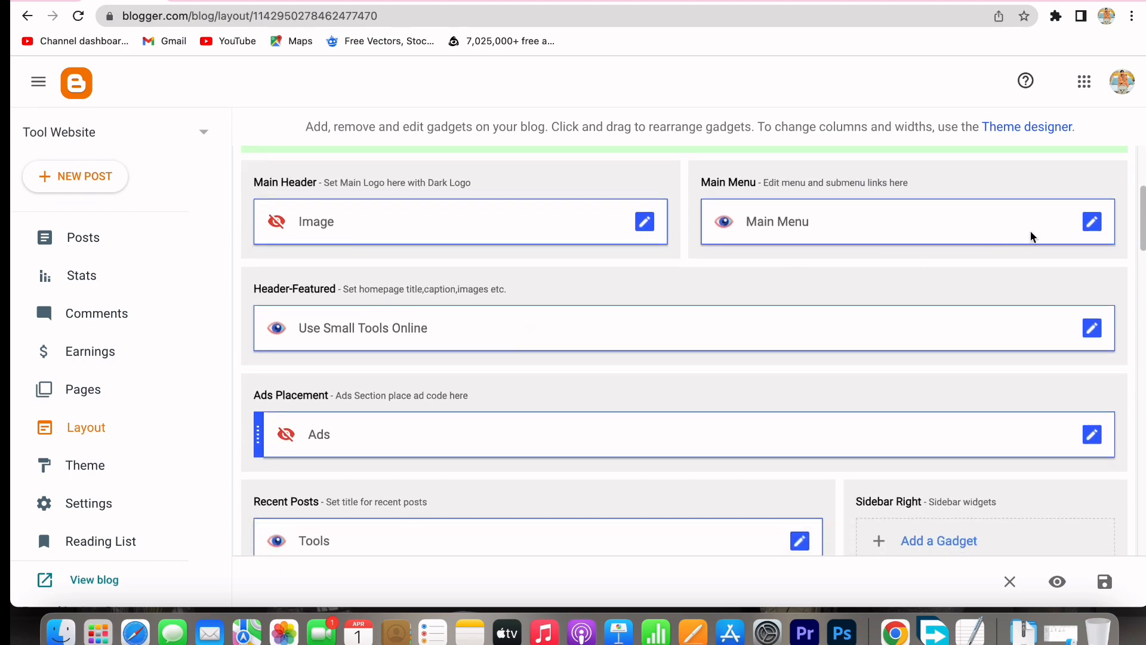
pyautogui.click(1090, 225)
pyautogui.scroll(-3, 477, 387)
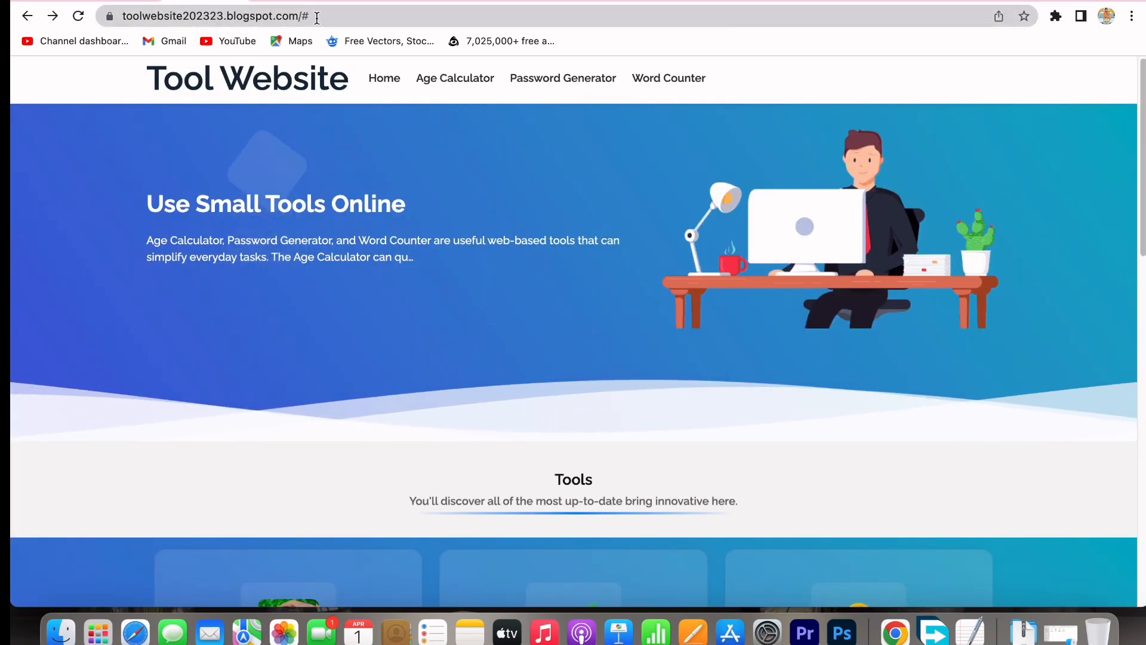
pyautogui.click(354, 17)
pyautogui.press('super+c')
pyautogui.click(354, 19)
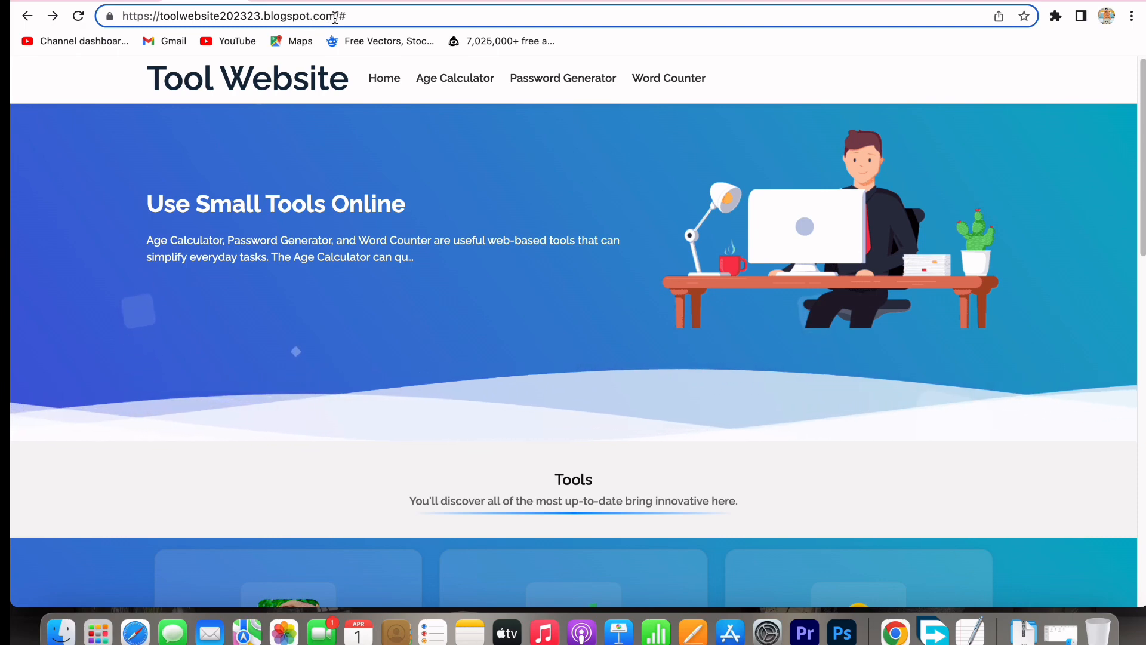
pyautogui.moveTo(336, 17); pyautogui.dragTo(115, 19)
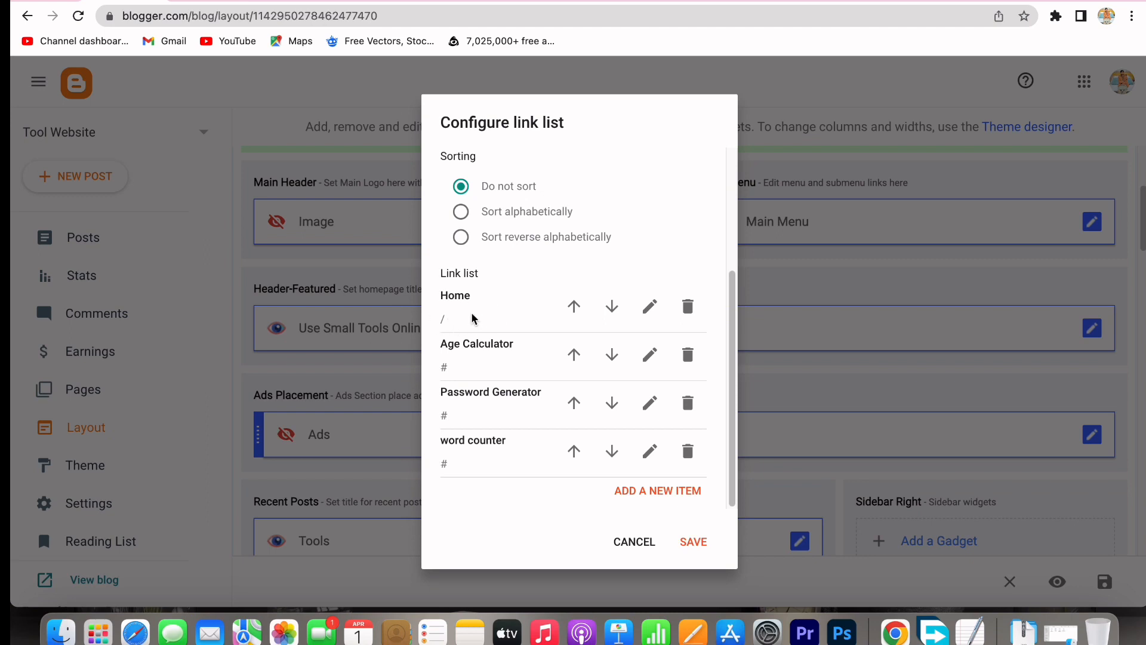
pyautogui.click(648, 308)
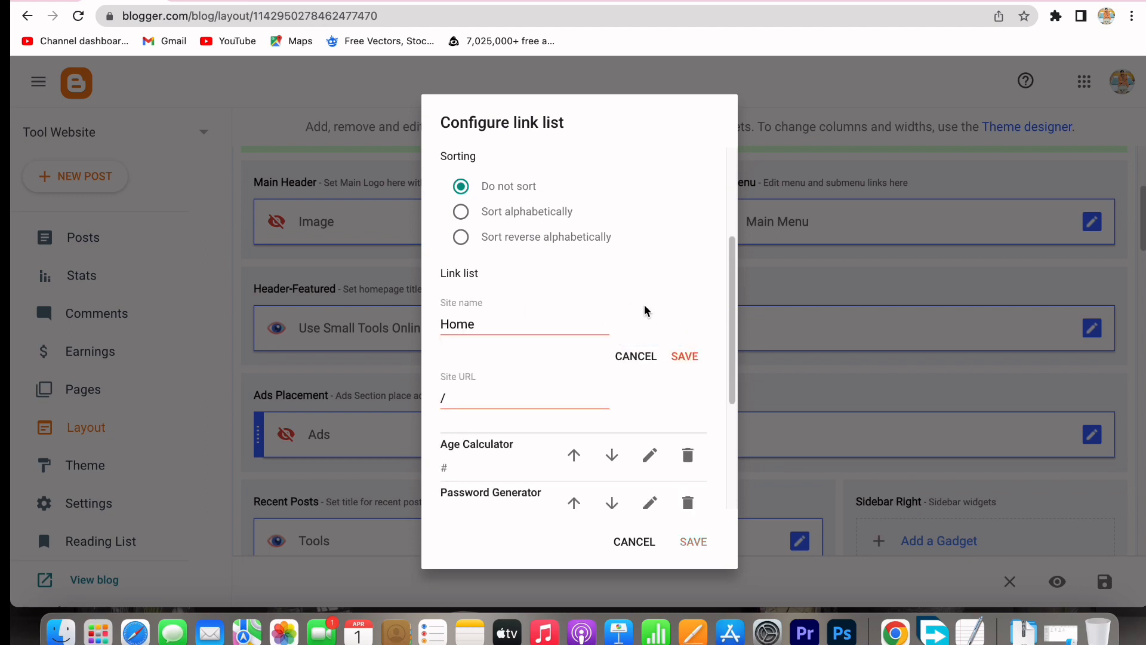
pyautogui.click(455, 397)
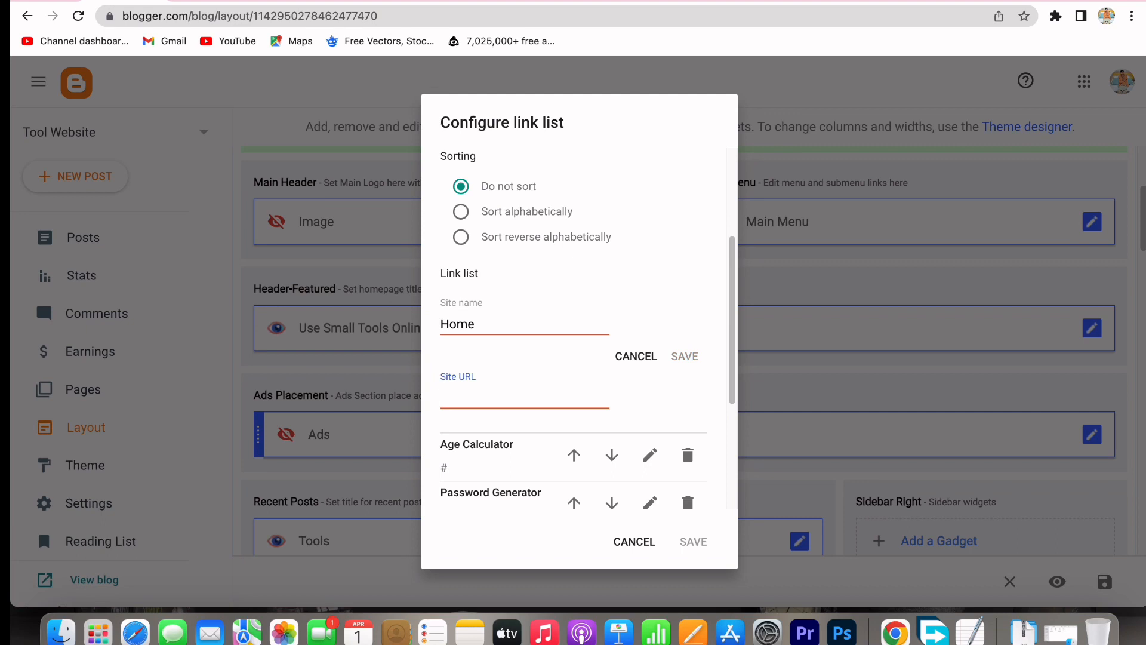
pyautogui.press('super+v')
pyautogui.scroll(-5, 549, 394)
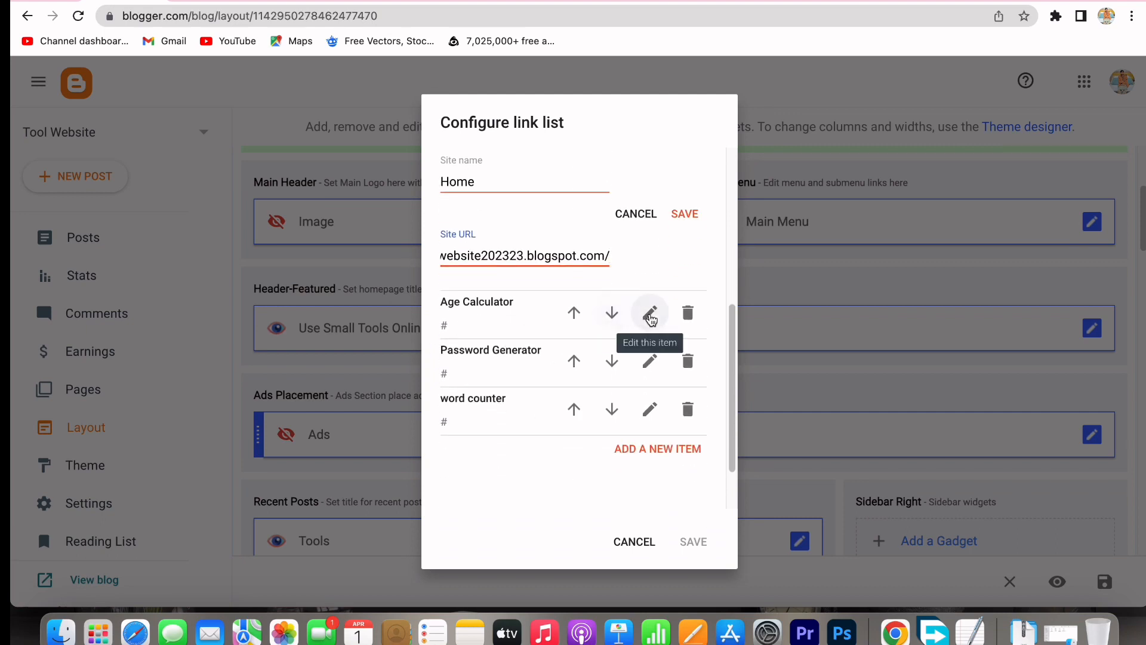
pyautogui.click(651, 317)
pyautogui.click(478, 400)
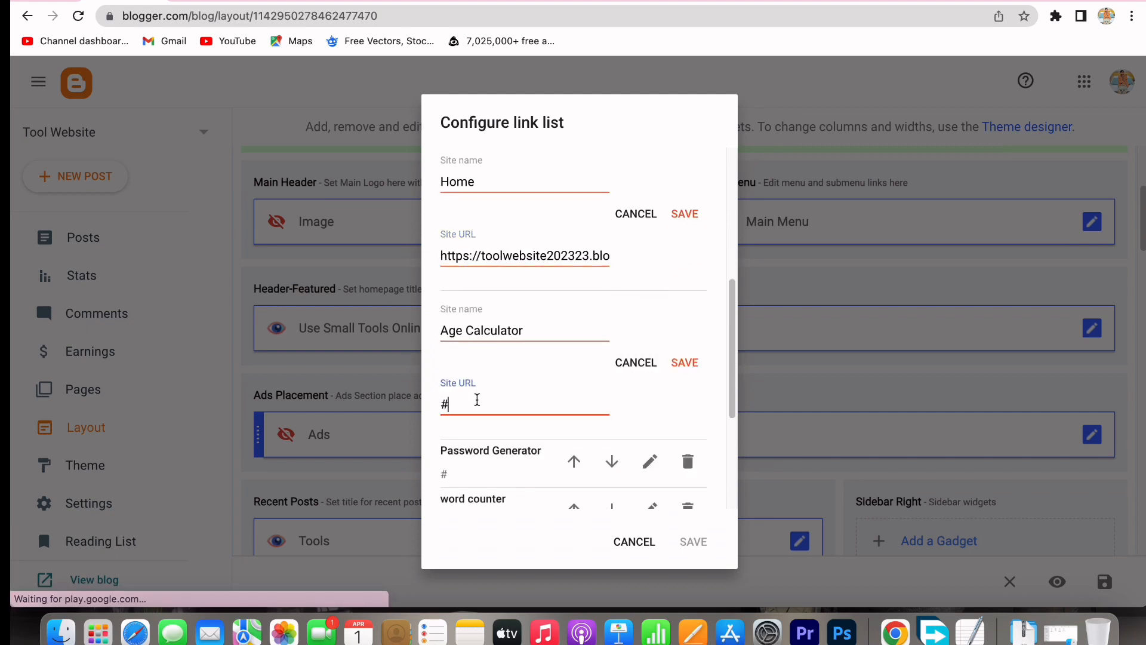
pyautogui.press('BackSpace')
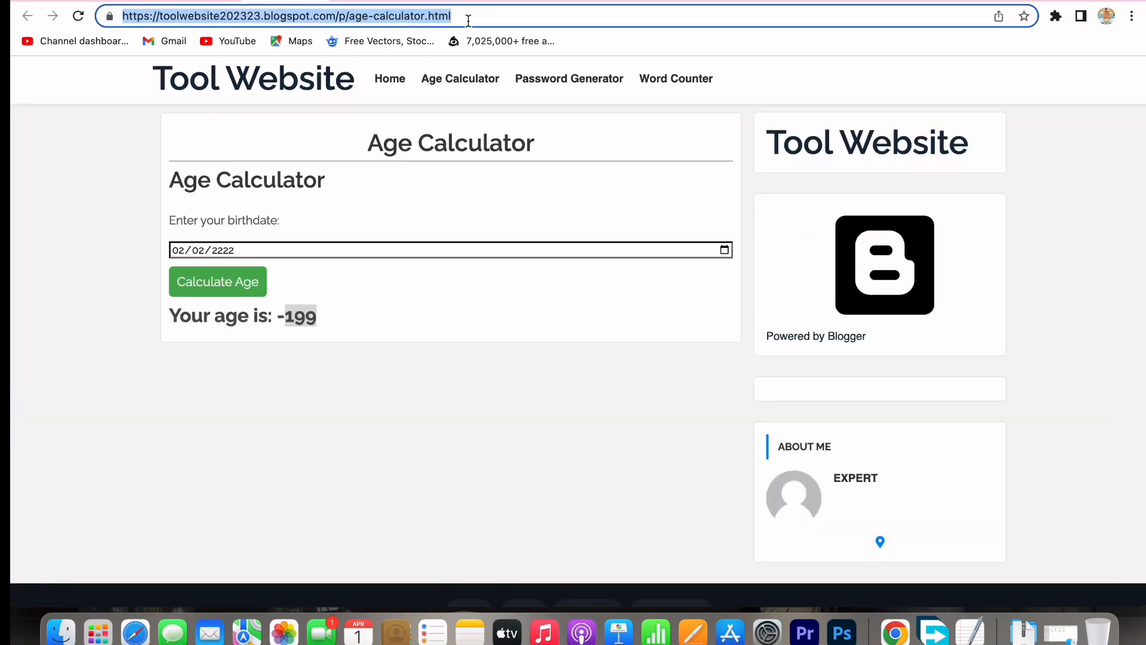
pyautogui.click(126, 1)
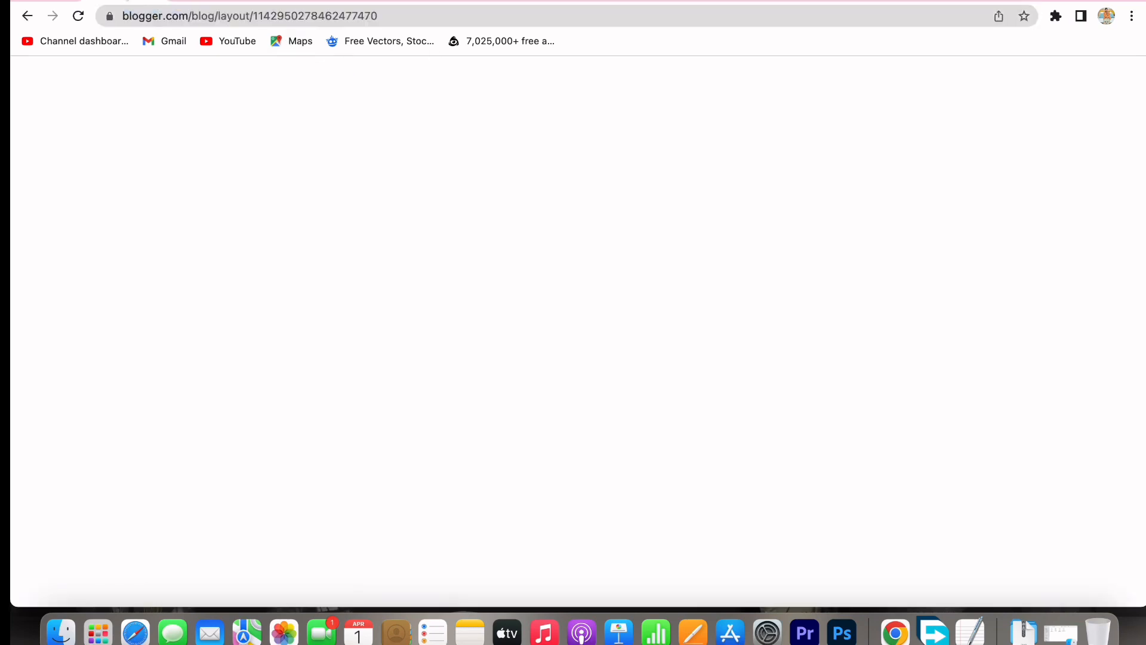
pyautogui.write('https://toolwebsite202323.blogspot.com/p/age-calculator.html')
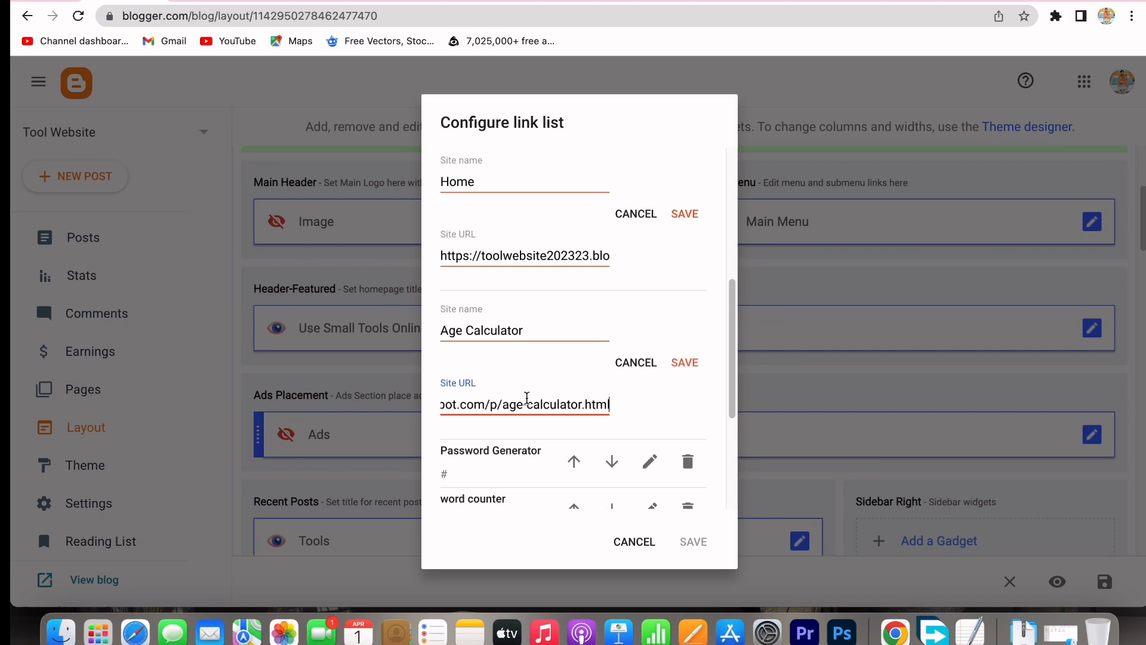
pyautogui.scroll(-2, 609, 418)
pyautogui.click(685, 292)
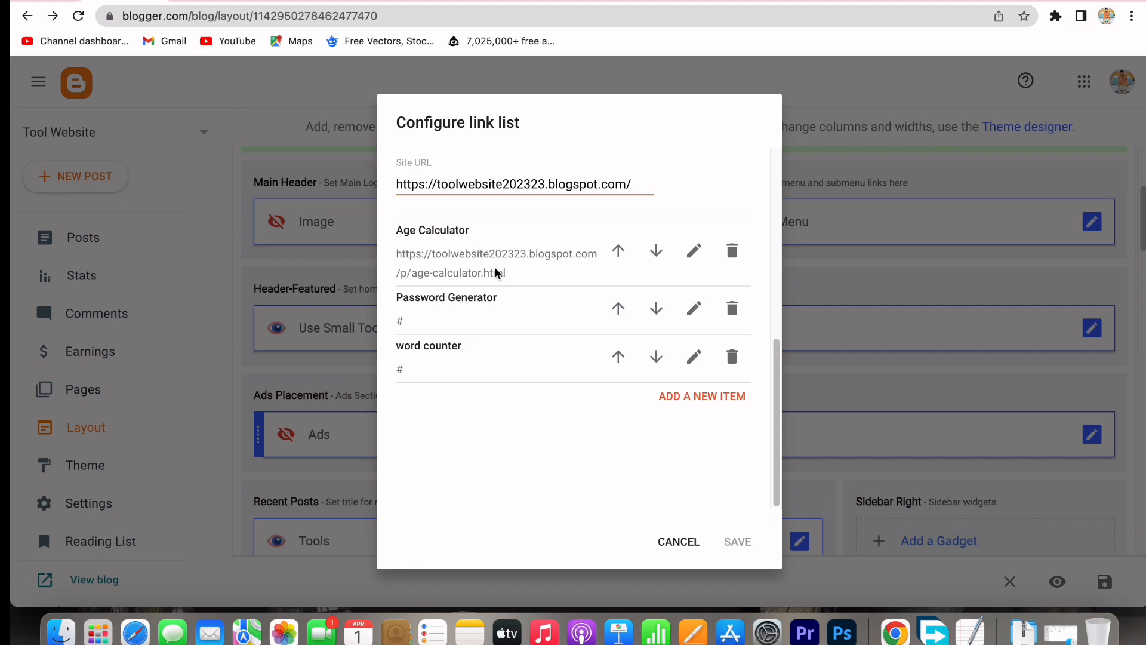
pyautogui.click(690, 309)
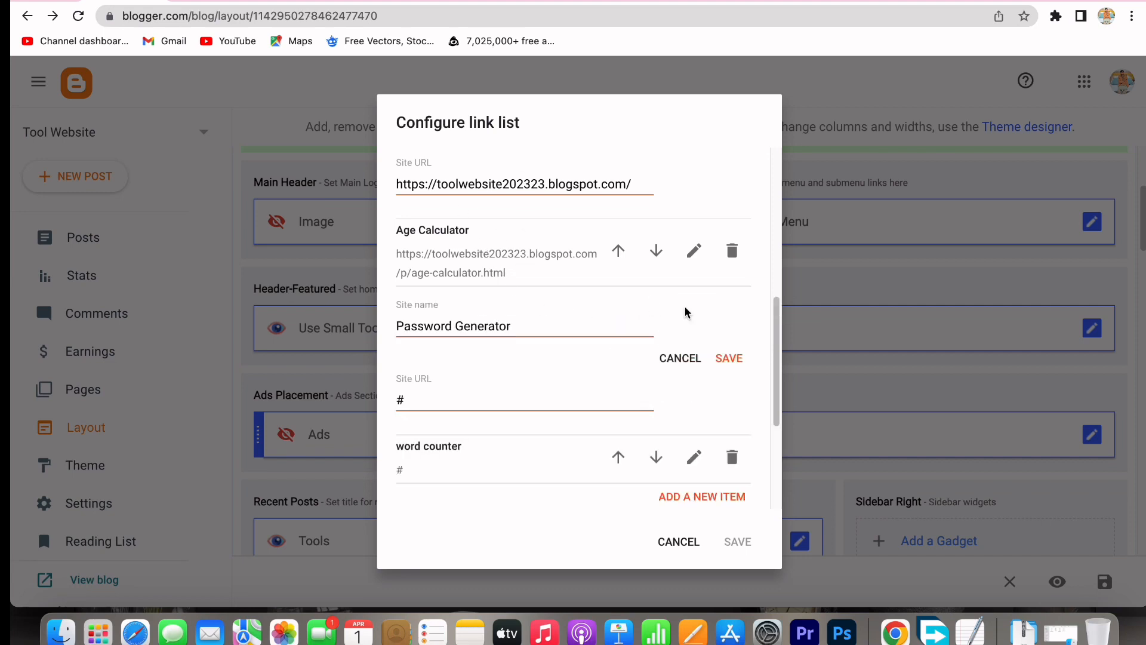
pyautogui.click(421, 404)
pyautogui.press('BackSpace')
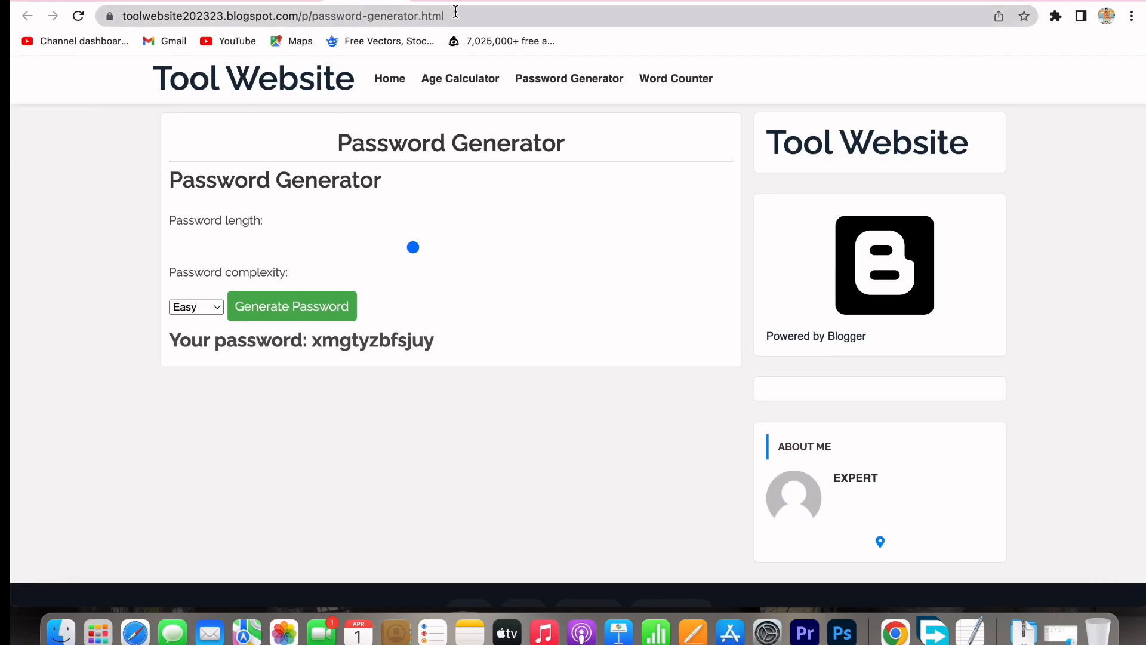
pyautogui.click(489, 16)
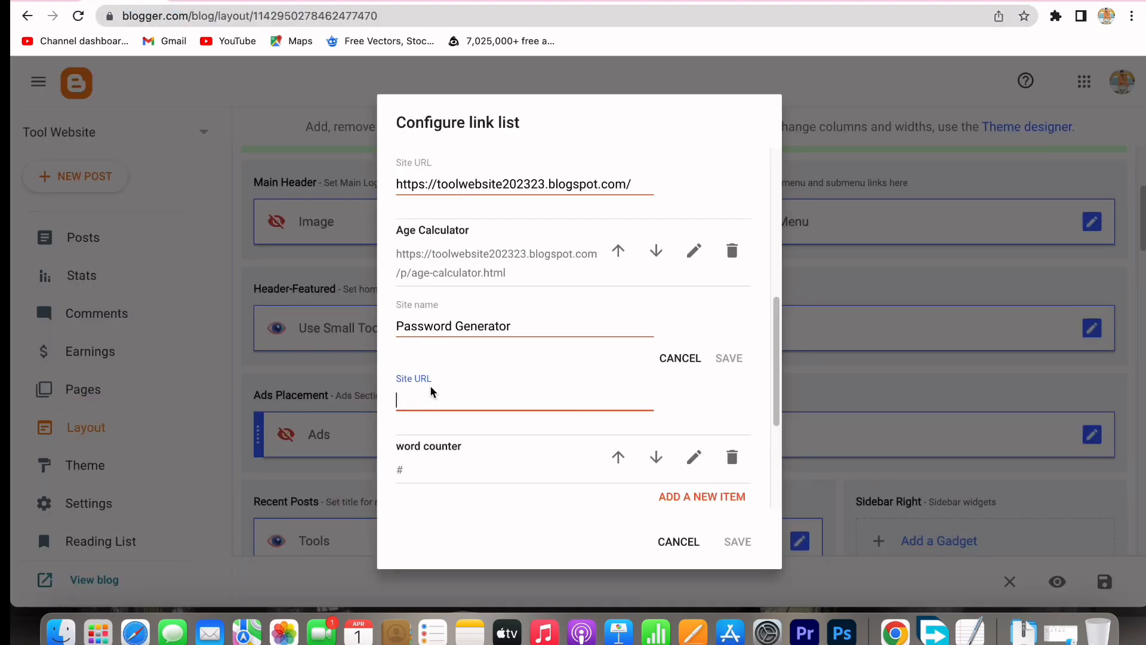
pyautogui.press('super+v')
pyautogui.click(728, 359)
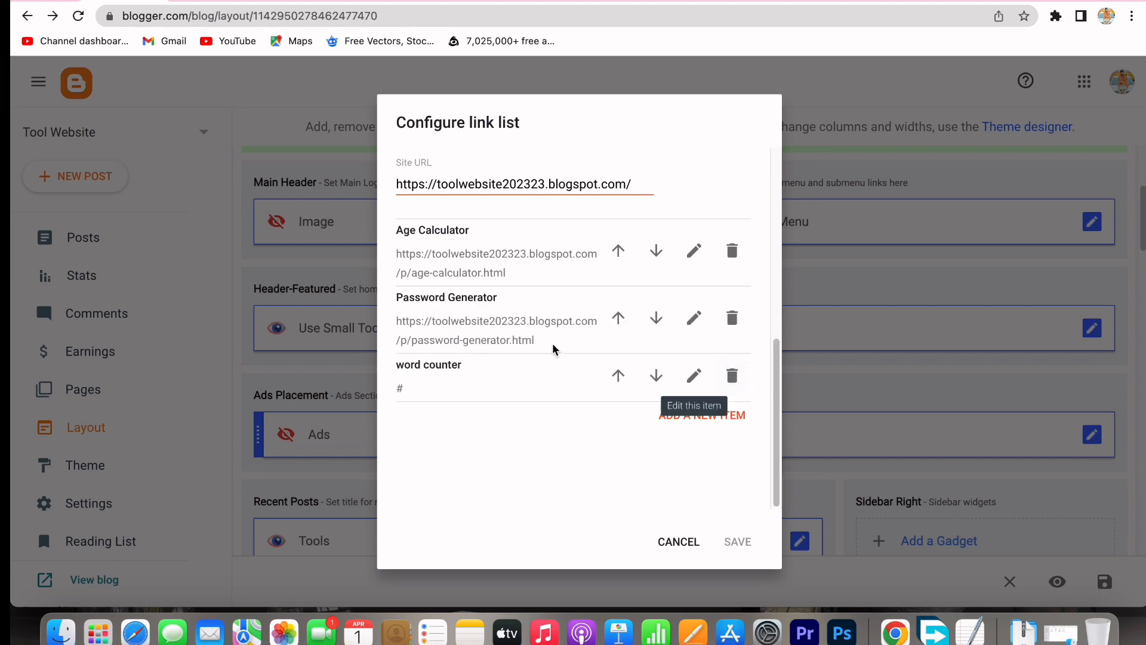
pyautogui.click(711, 378)
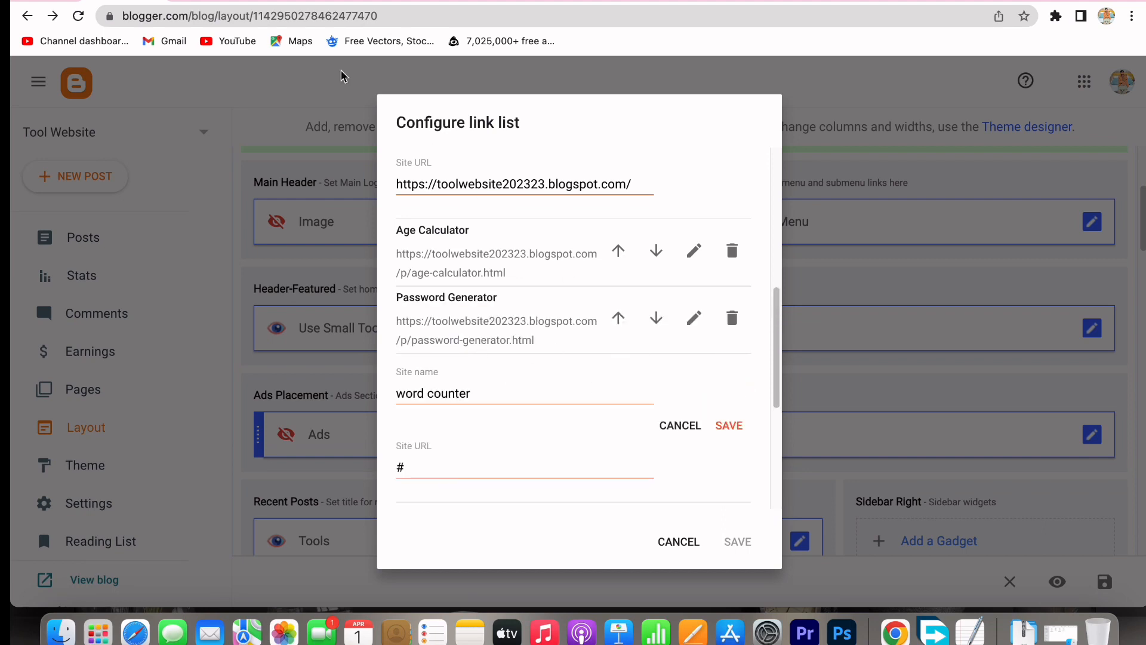
pyautogui.click(440, 1)
pyautogui.click(486, 23)
pyautogui.click(488, 23)
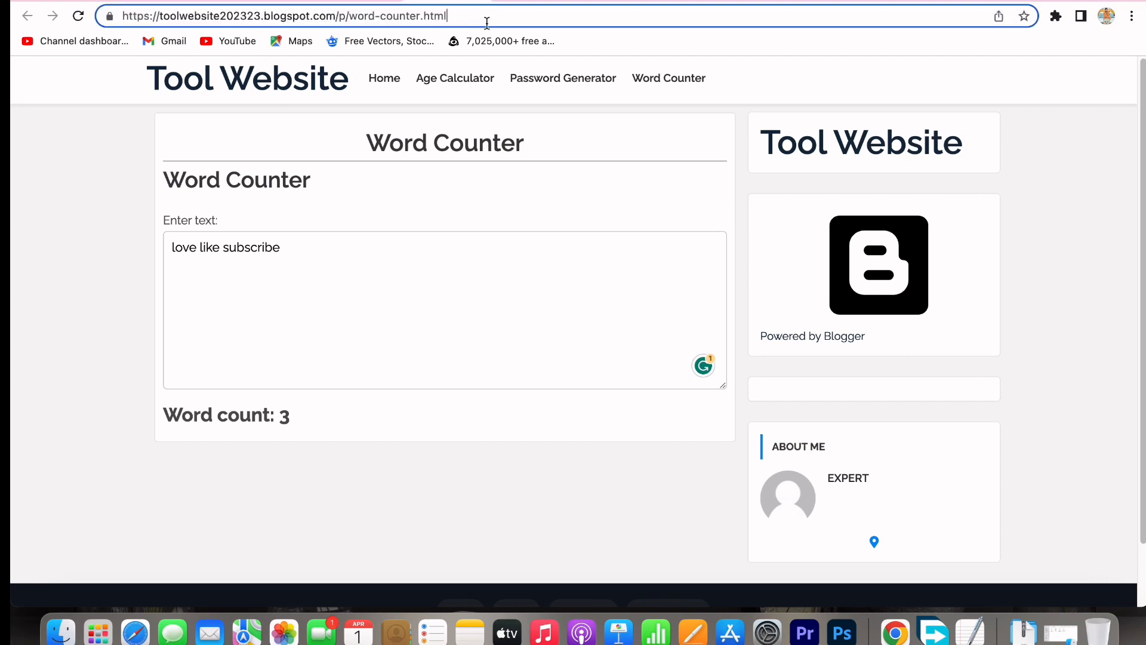
pyautogui.press('super+a')
pyautogui.press('super+c')
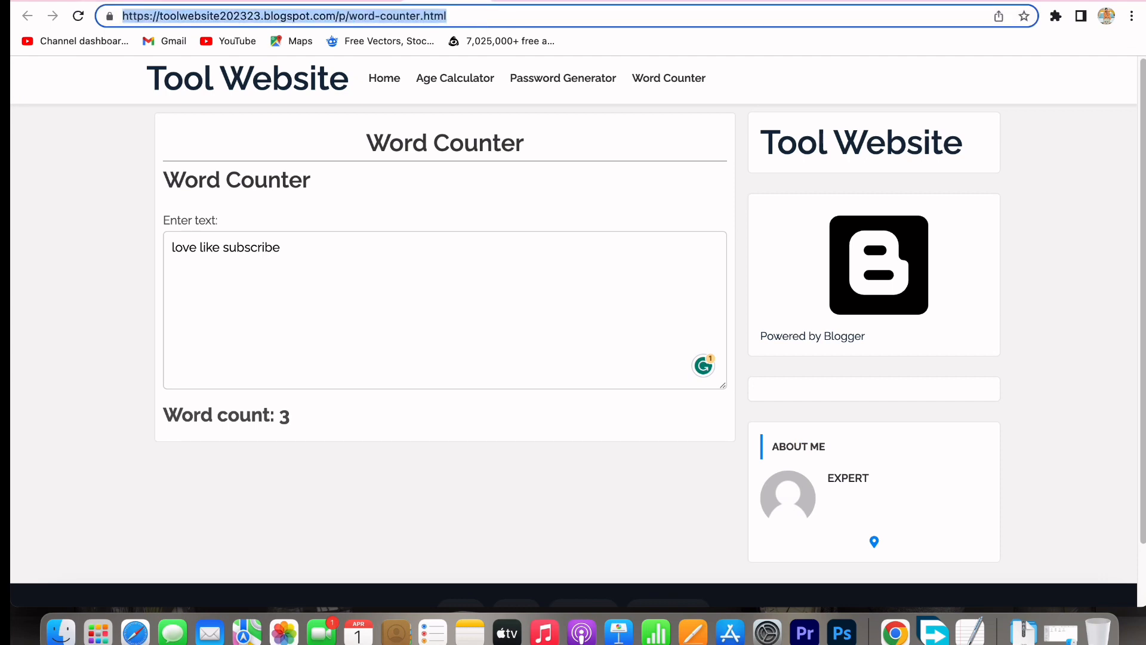
pyautogui.click(142, 1)
pyautogui.click(434, 457)
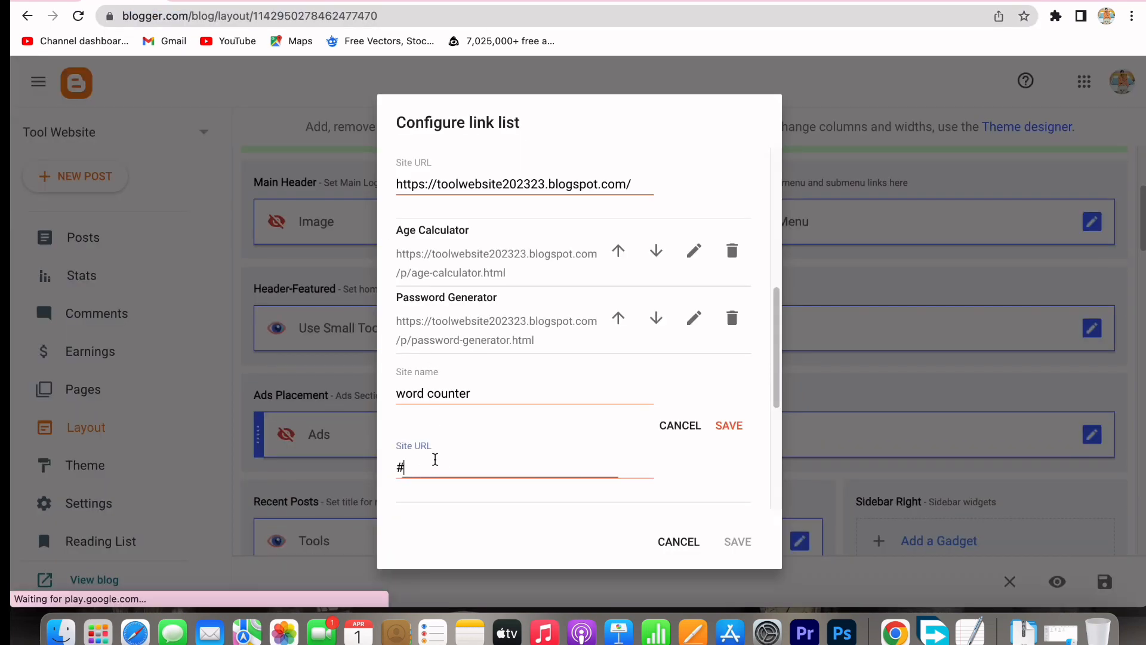
pyautogui.press('BackSpace')
pyautogui.press('super+v')
pyautogui.click(729, 426)
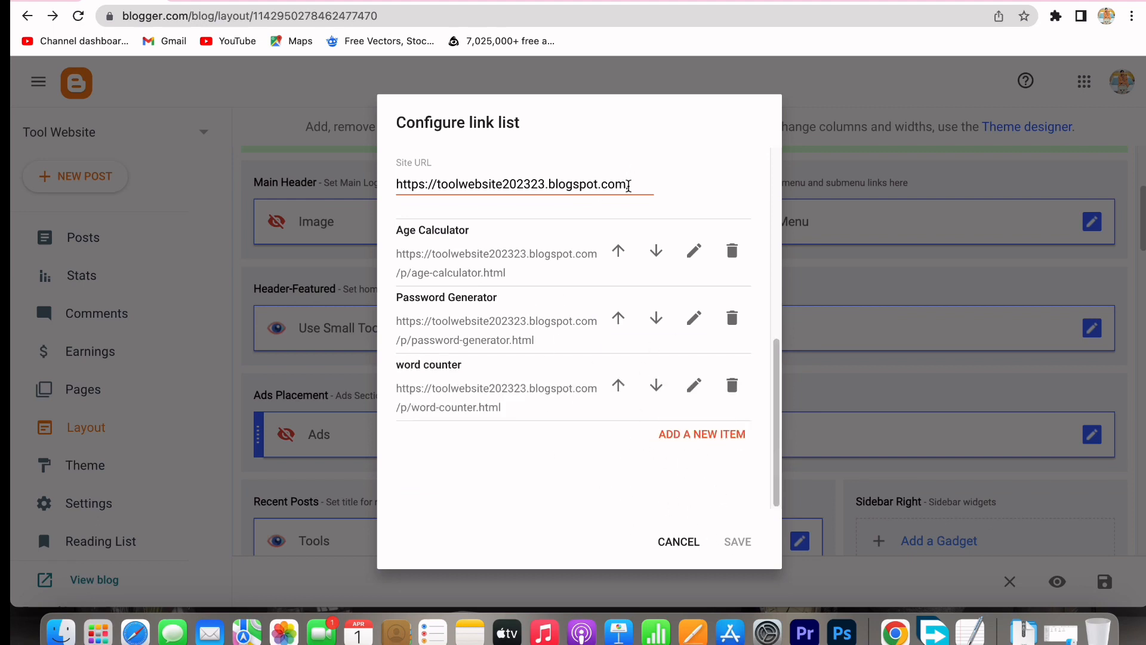
pyautogui.click(628, 187)
pyautogui.write('/')
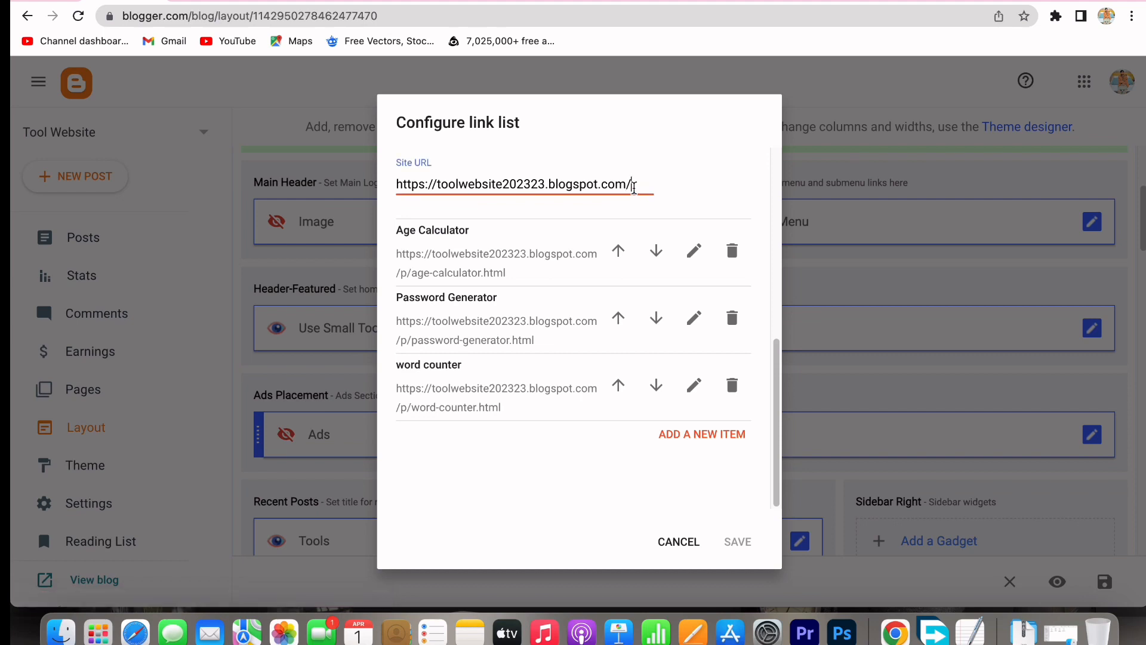
pyautogui.click(527, 418)
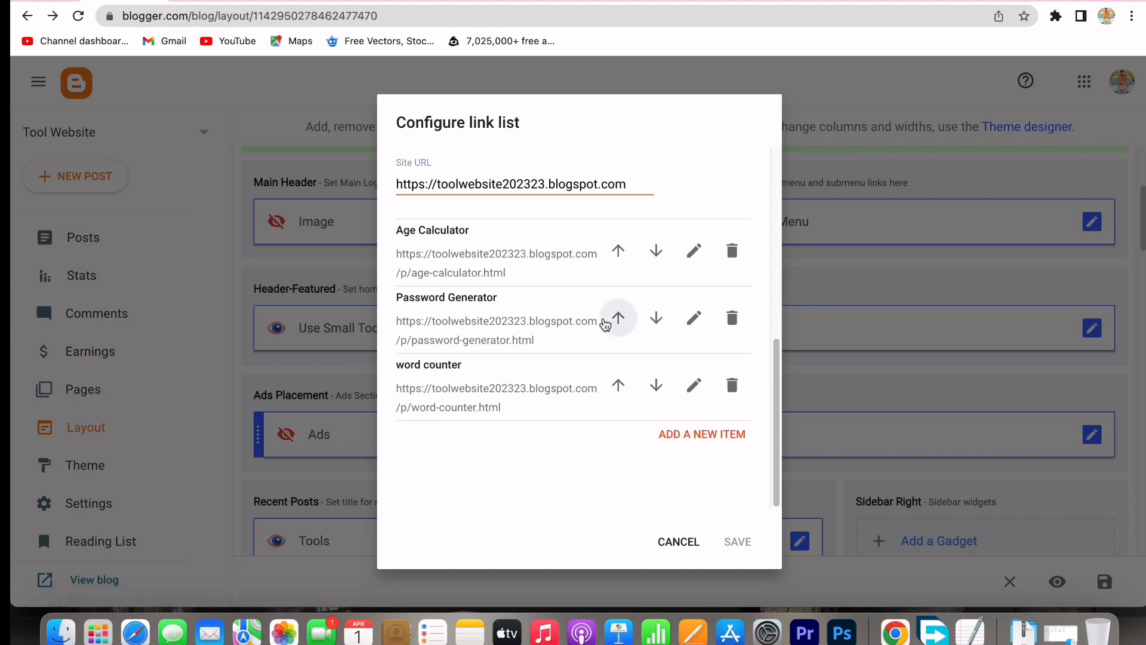
# Step: Add a new item named okkk to the main menu's link list
pyautogui.click(714, 439)
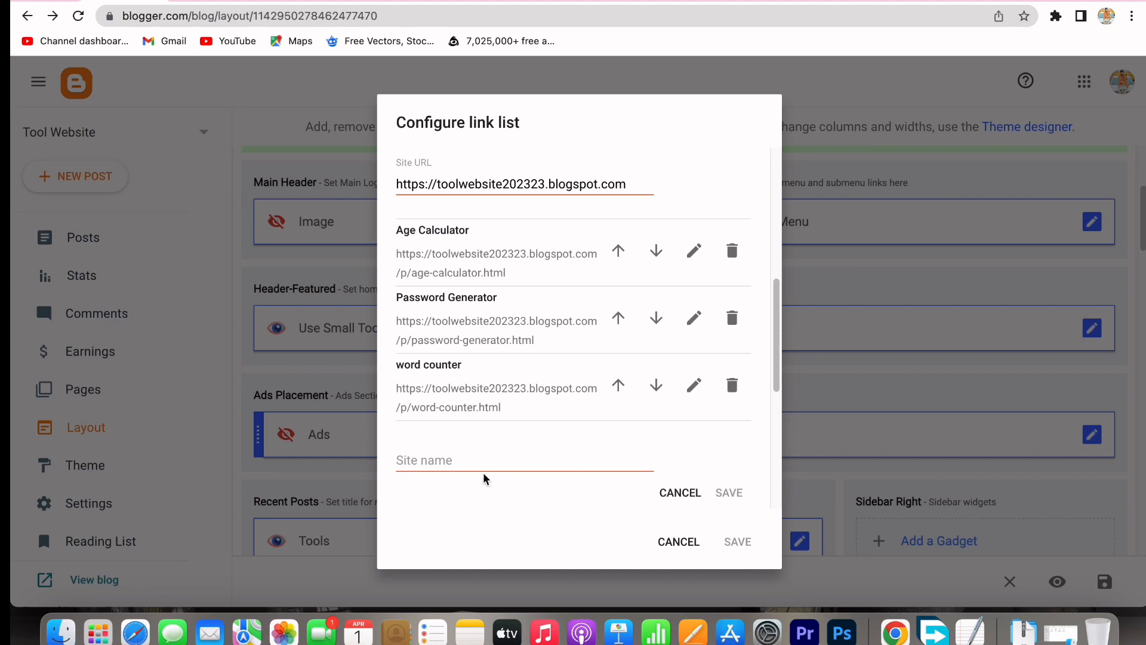
pyautogui.click(469, 460)
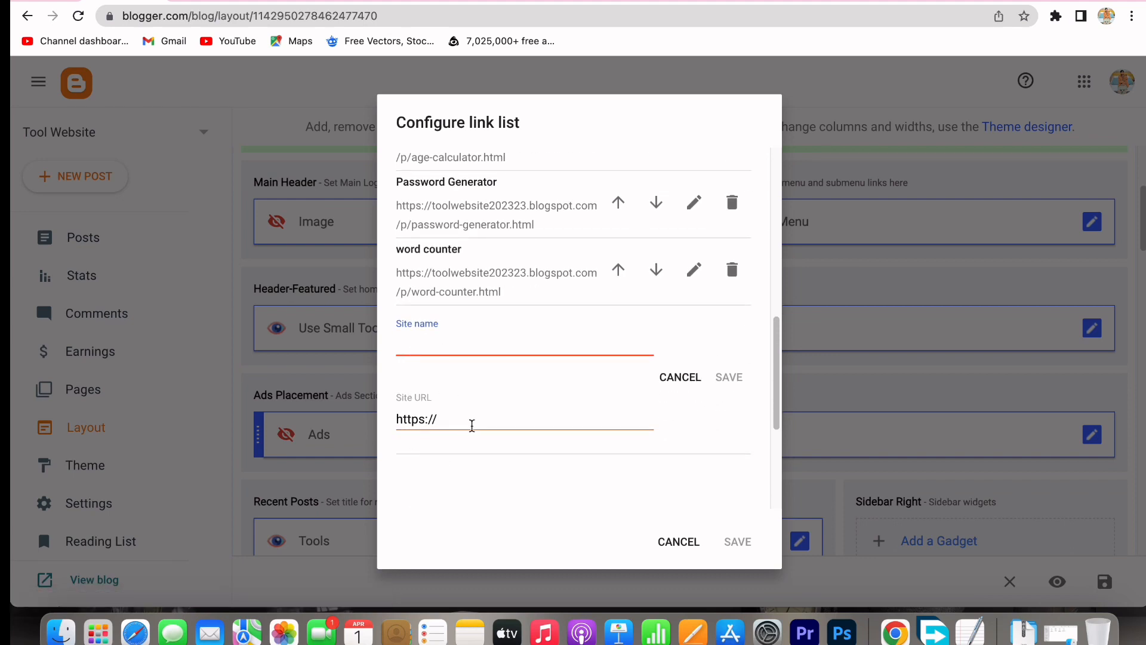
pyautogui.click(219, 2)
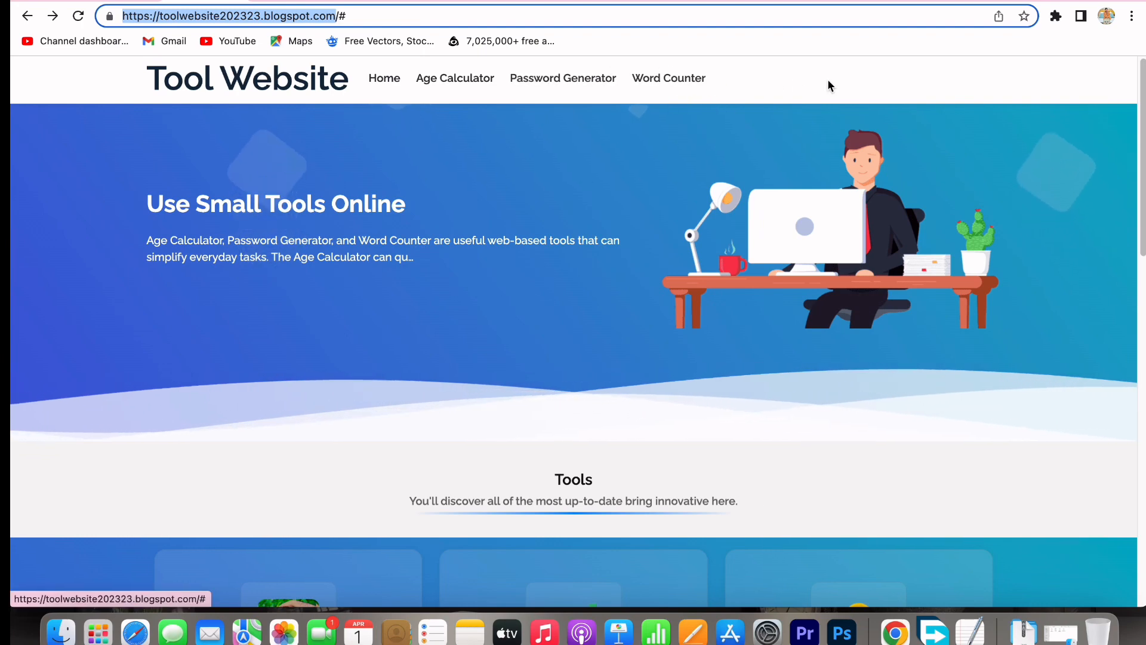
pyautogui.click(122, 2)
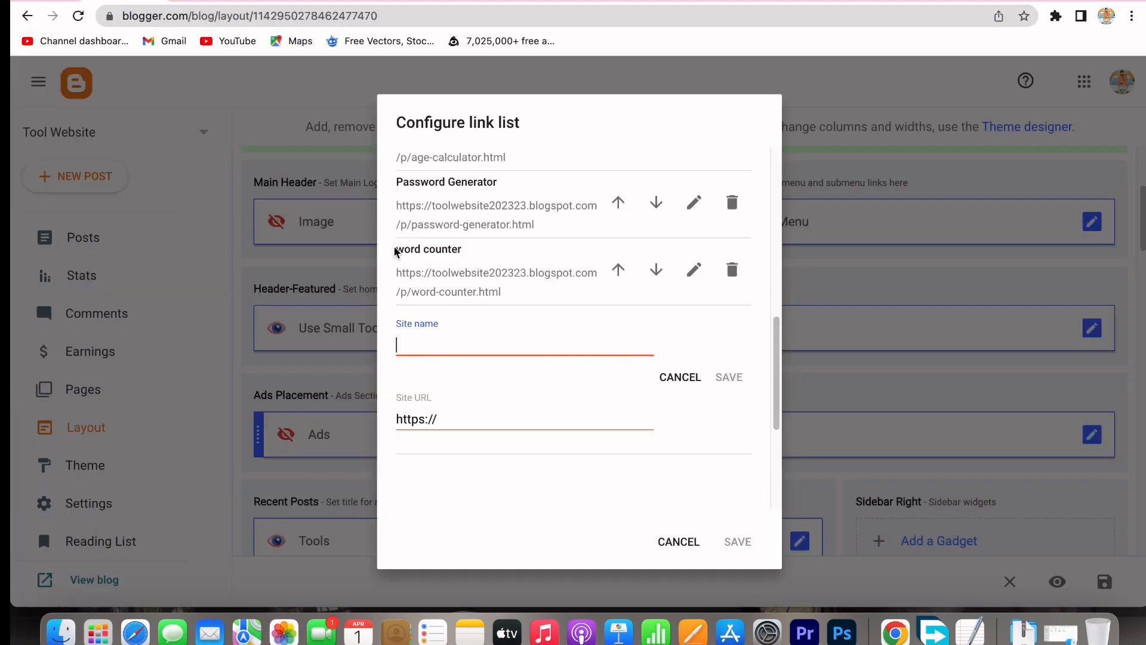
pyautogui.write('okkk')
pyautogui.click(521, 423)
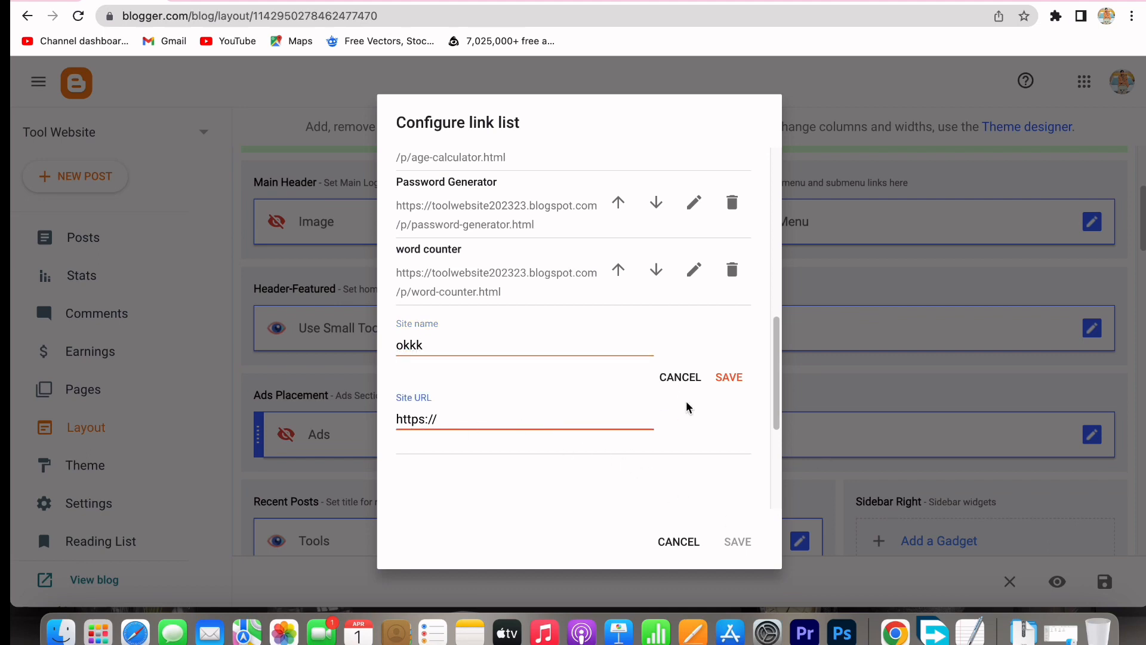
pyautogui.press('BackSpace')
pyautogui.press('BackSpace')
pyautogui.press('BackSpace')
pyautogui.press('BackSpace')
pyautogui.press('super+v')
pyautogui.click(730, 382)
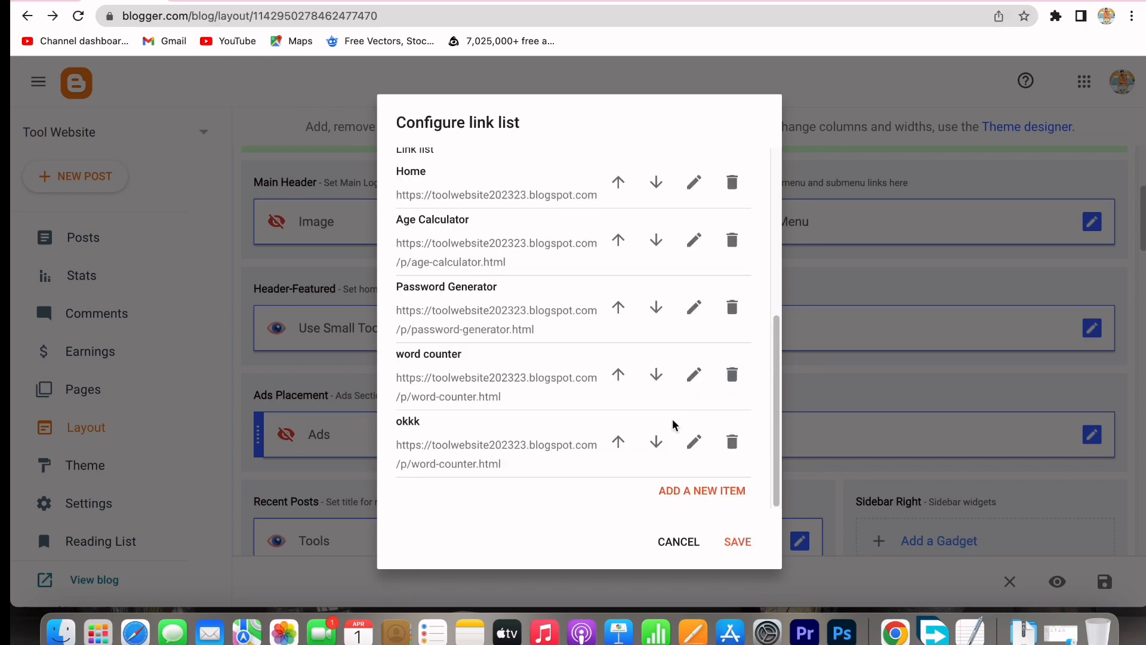
pyautogui.click(736, 542)
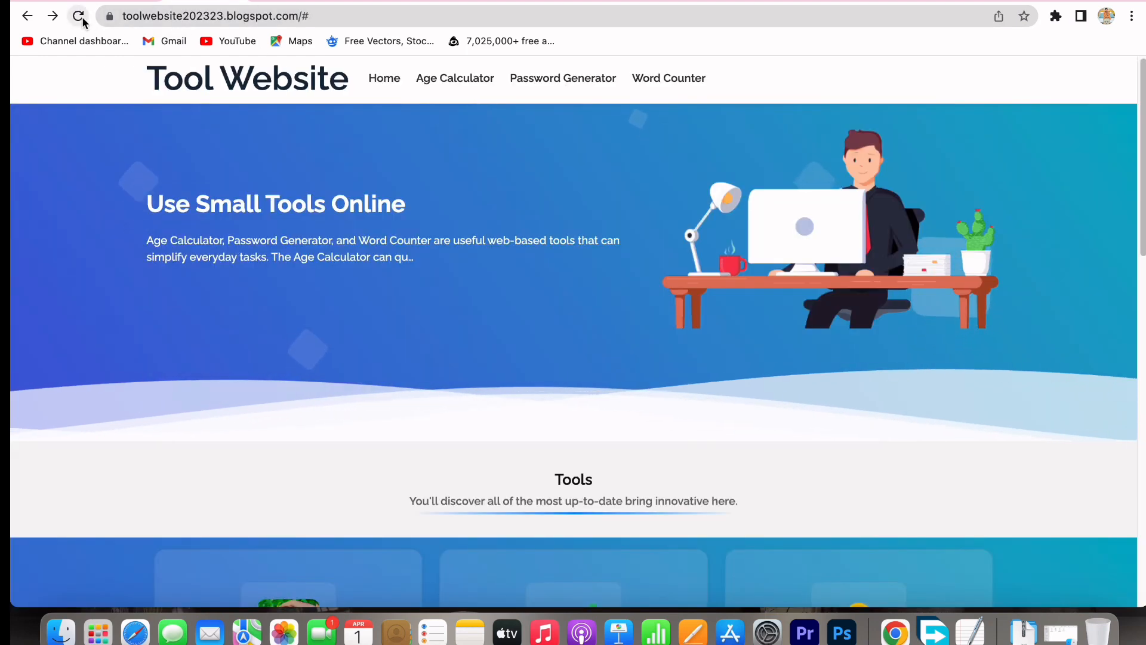
# Step: Reload the website, test its Age Calculator, Password Generator and Word Counter menu links, and review the homepage's Tools section
pyautogui.click(80, 18)
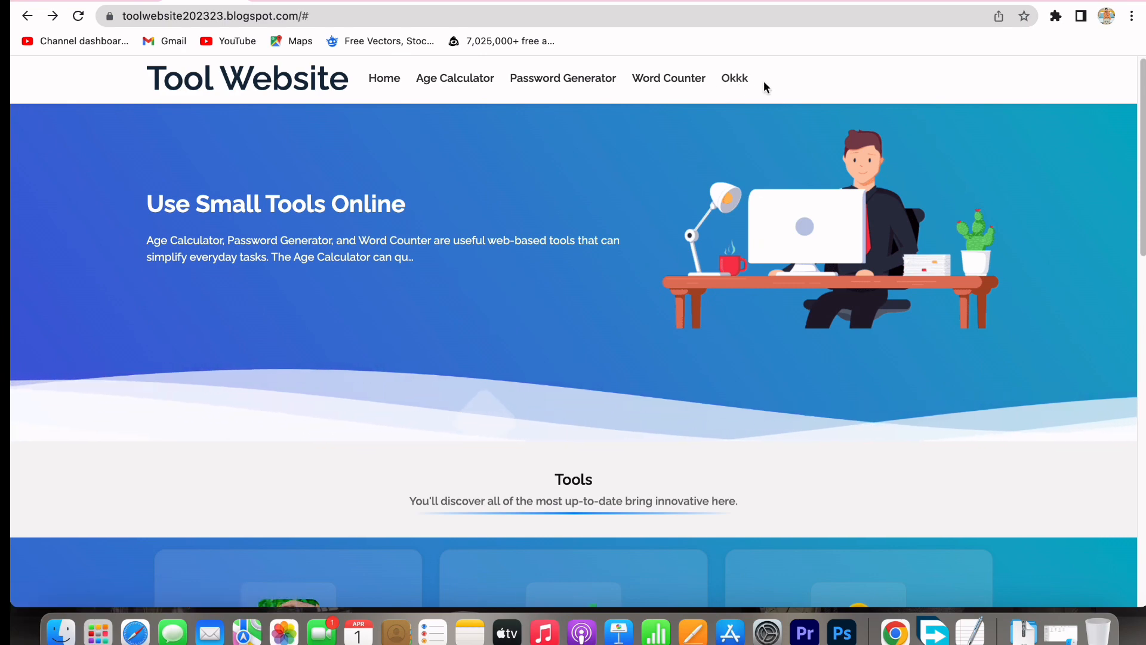
pyautogui.click(451, 79)
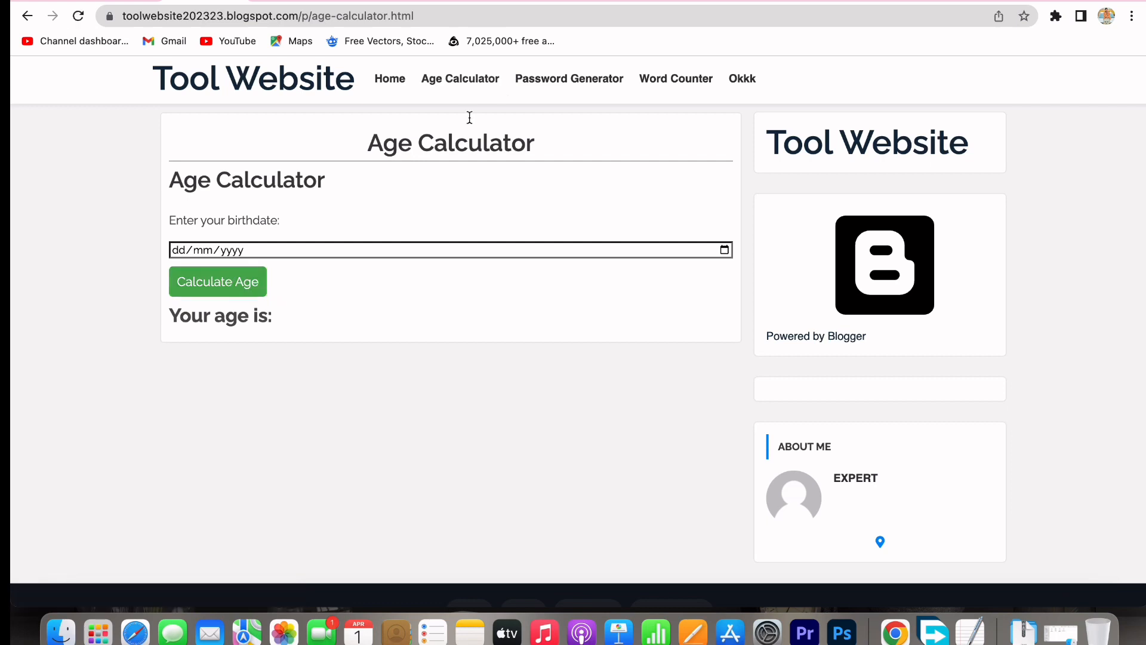
pyautogui.click(547, 92)
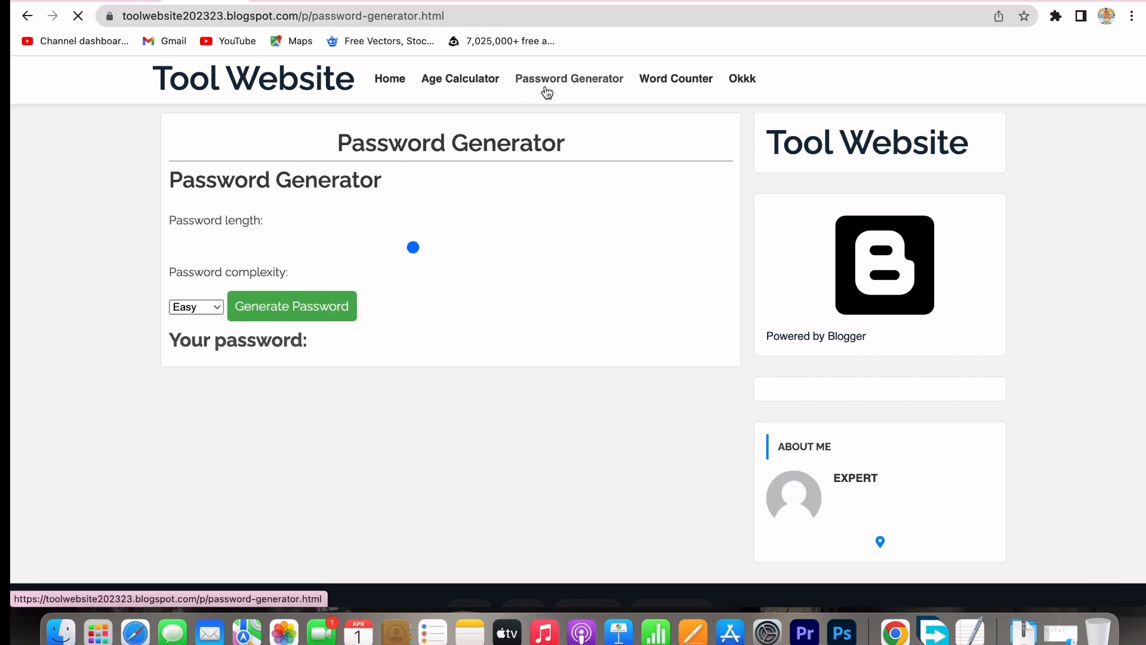
pyautogui.click(675, 80)
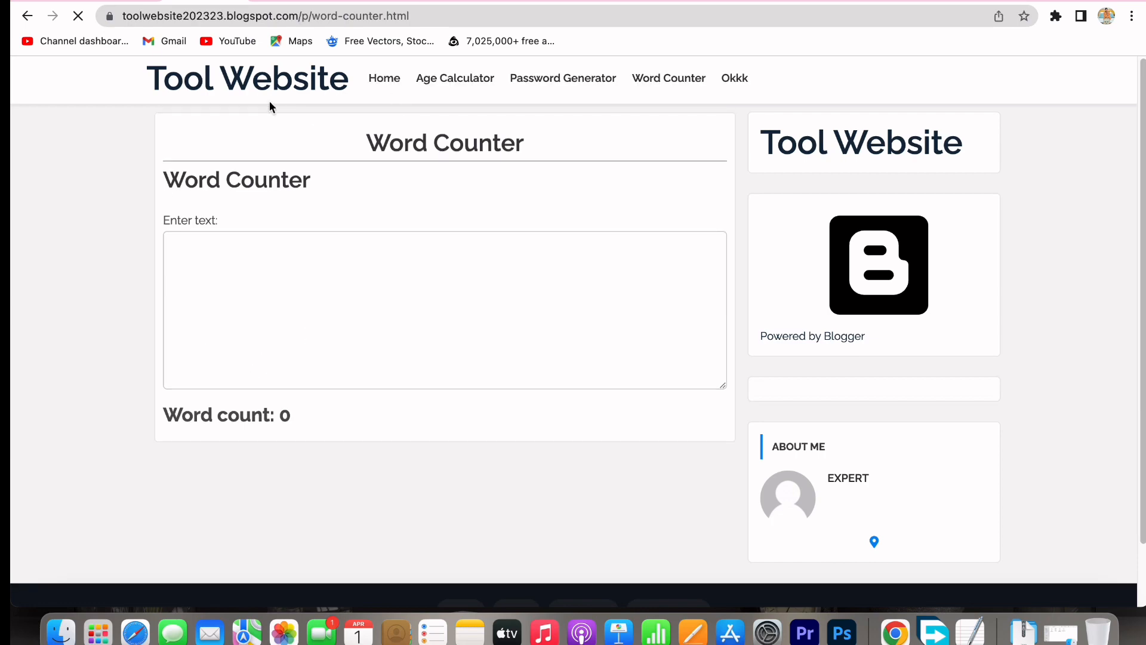
pyautogui.click(261, 94)
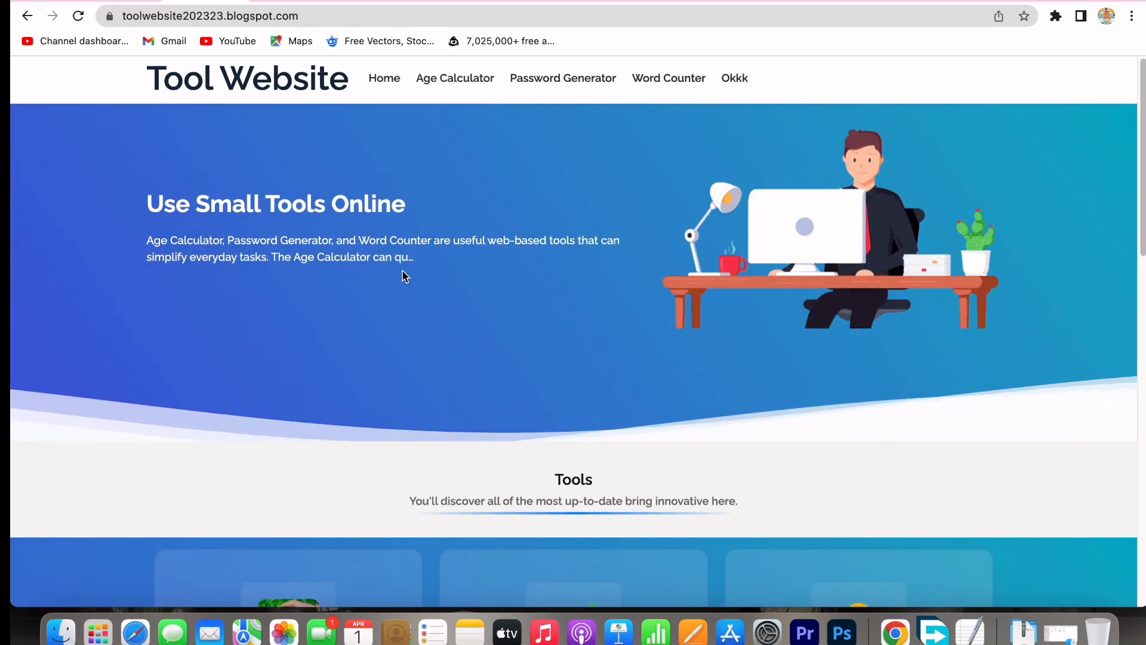
pyautogui.scroll(-7, 402, 273)
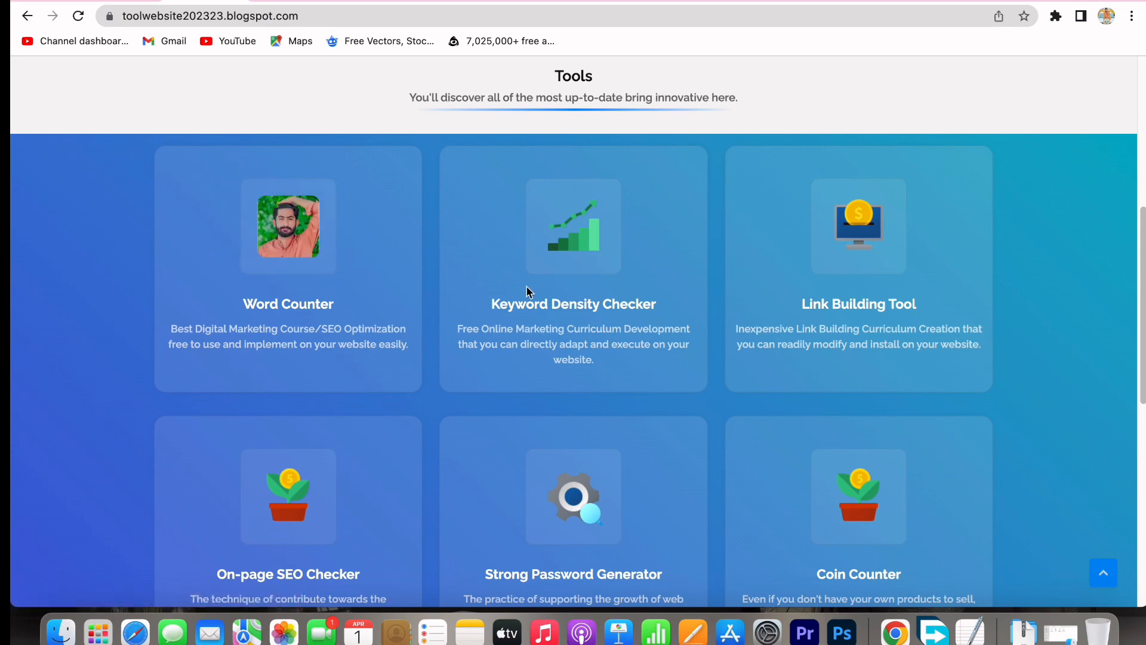
pyautogui.scroll(-2, 743, 385)
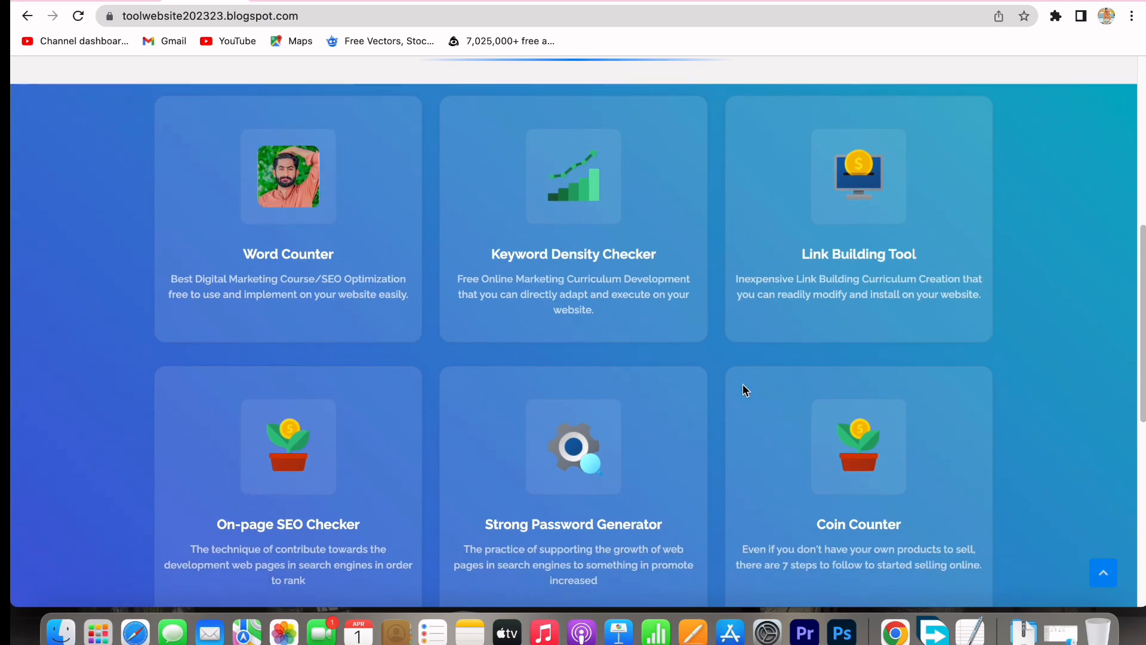
pyautogui.scroll(-5, 351, 422)
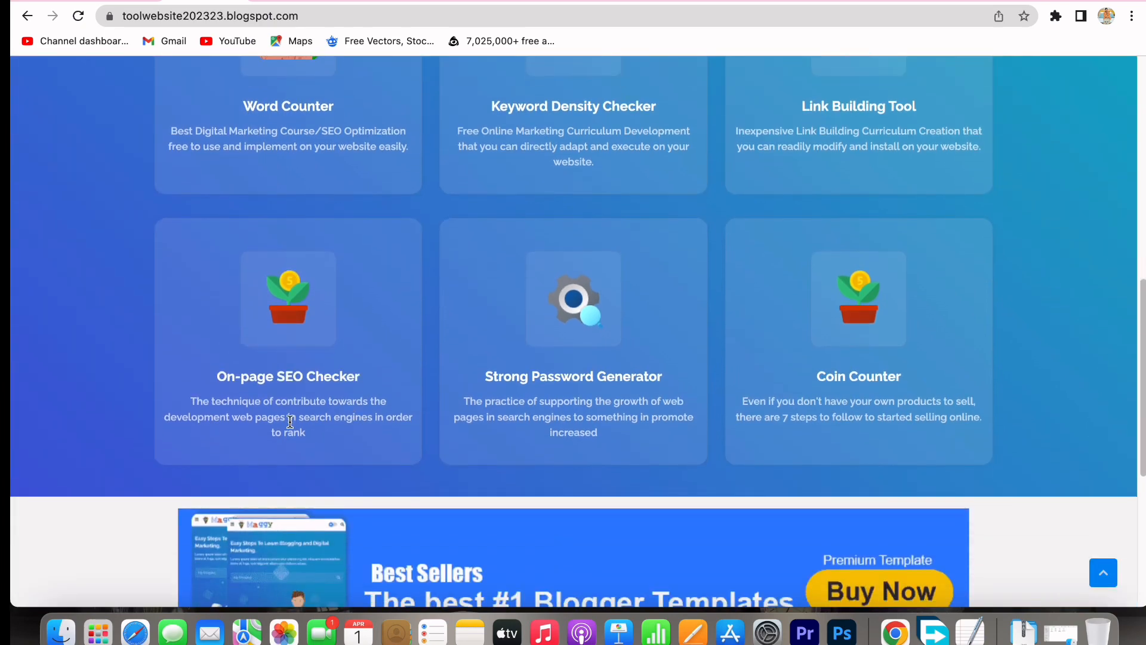
pyautogui.scroll(7, 568, 350)
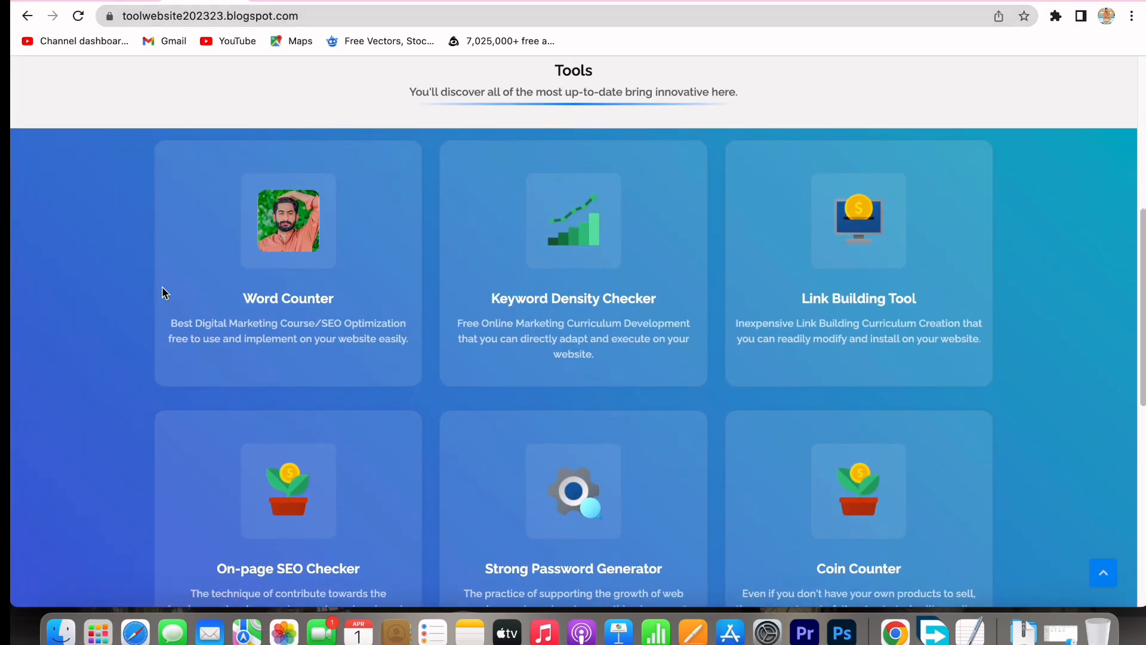
pyautogui.click(124, 1)
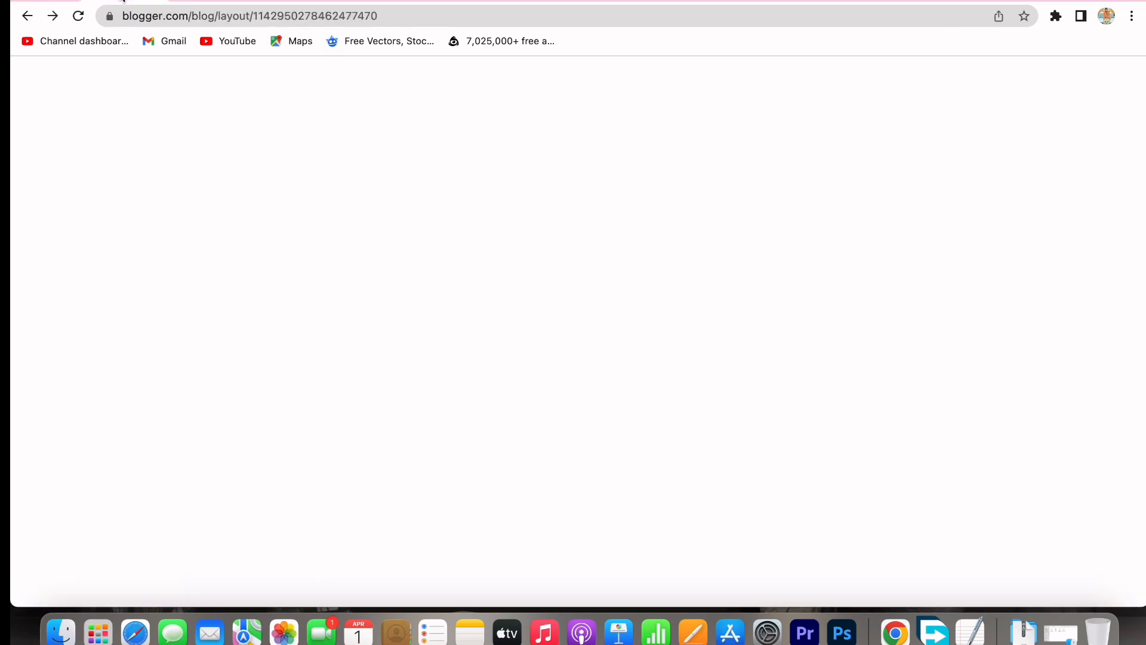
pyautogui.scroll(-15, 367, 398)
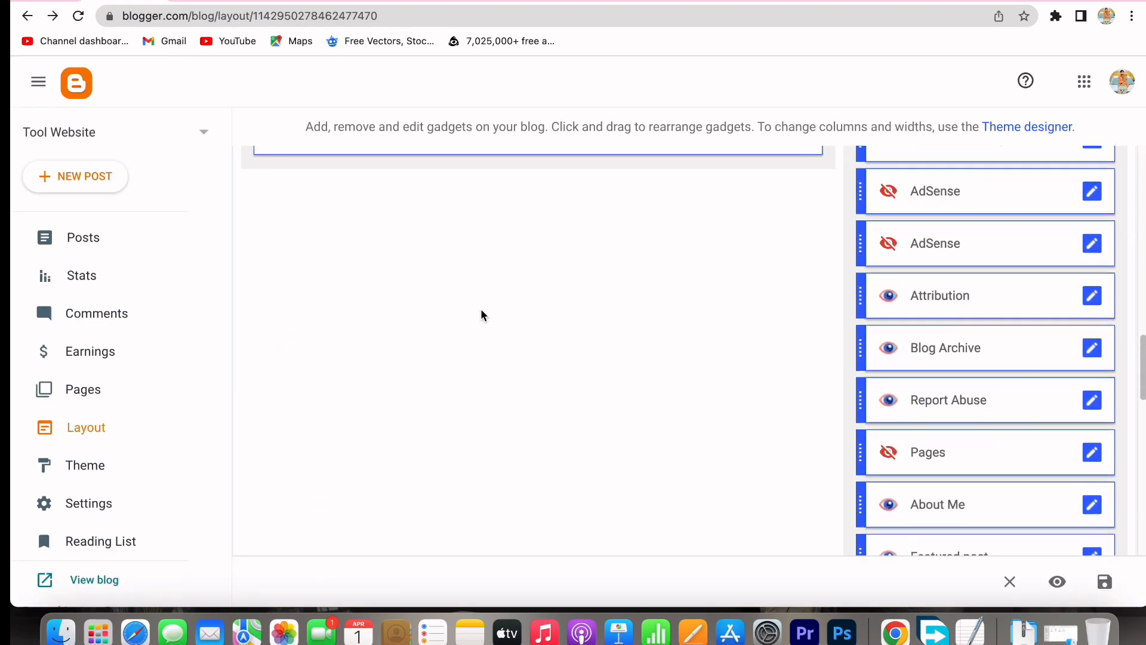
pyautogui.scroll(-5, 483, 314)
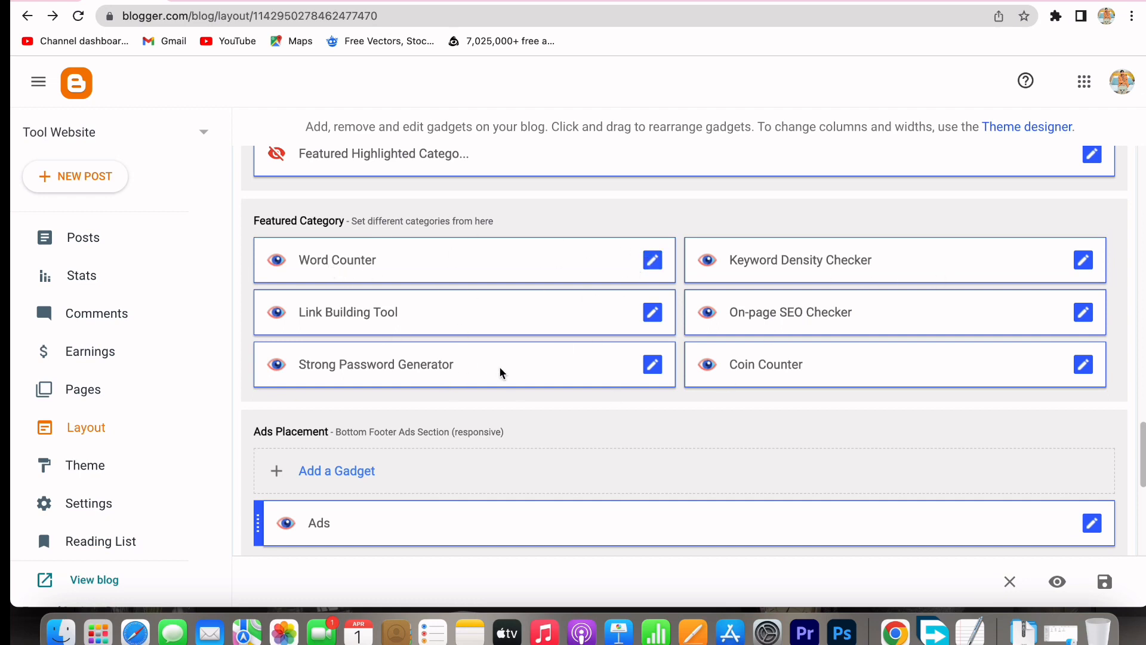
pyautogui.click(656, 373)
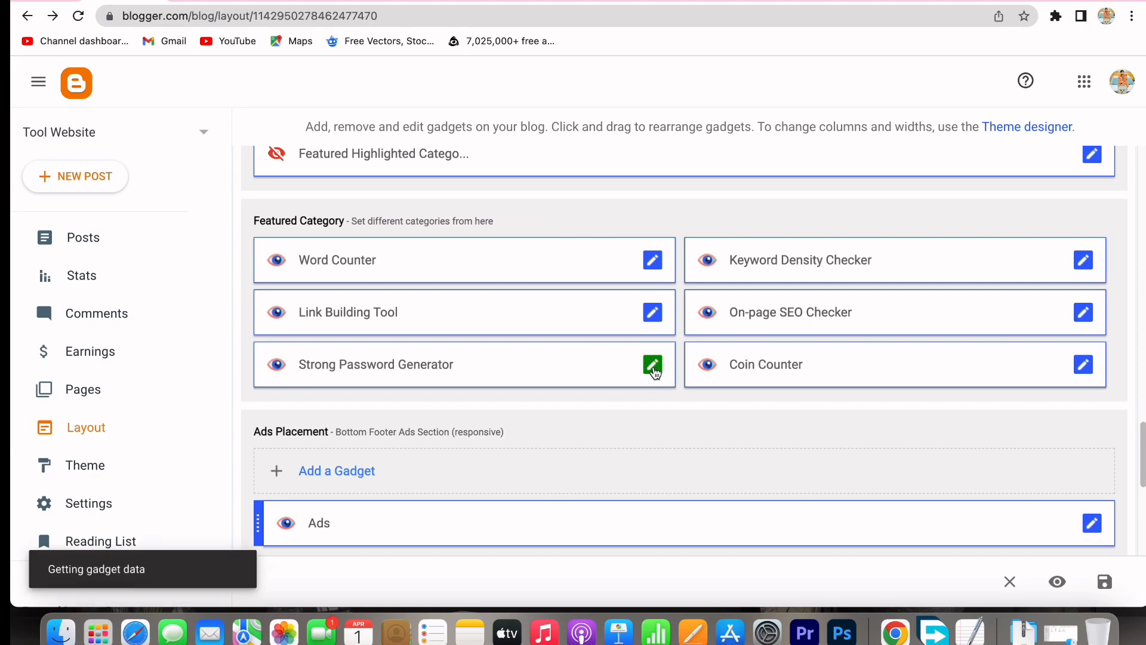
pyautogui.scroll(-3, 458, 346)
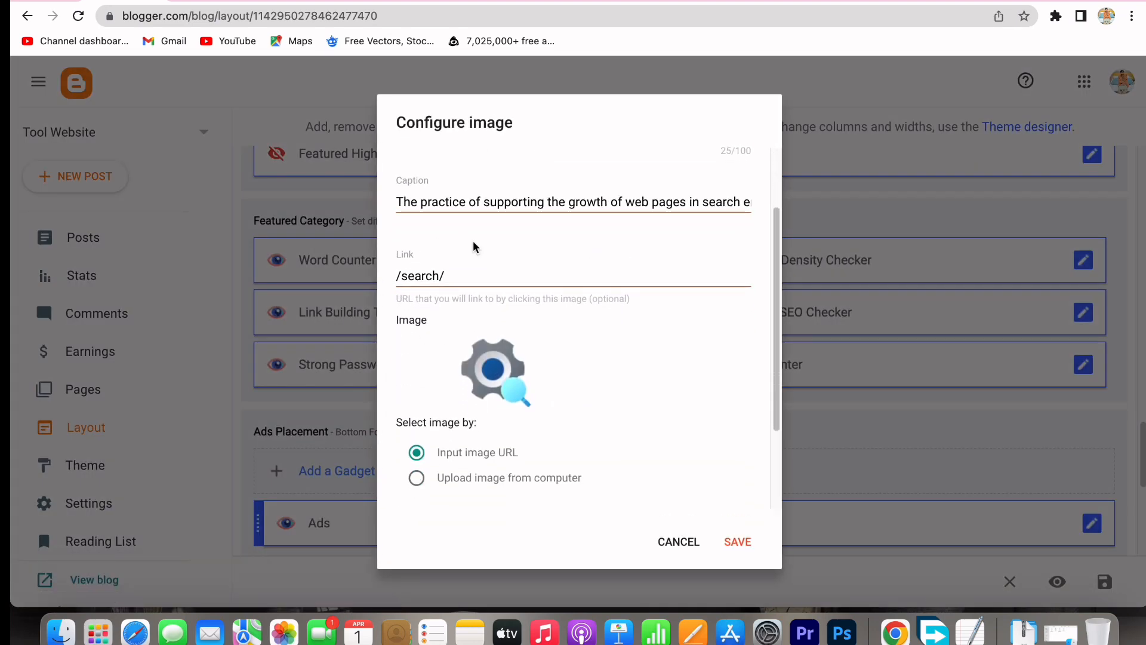
pyautogui.click(445, 276)
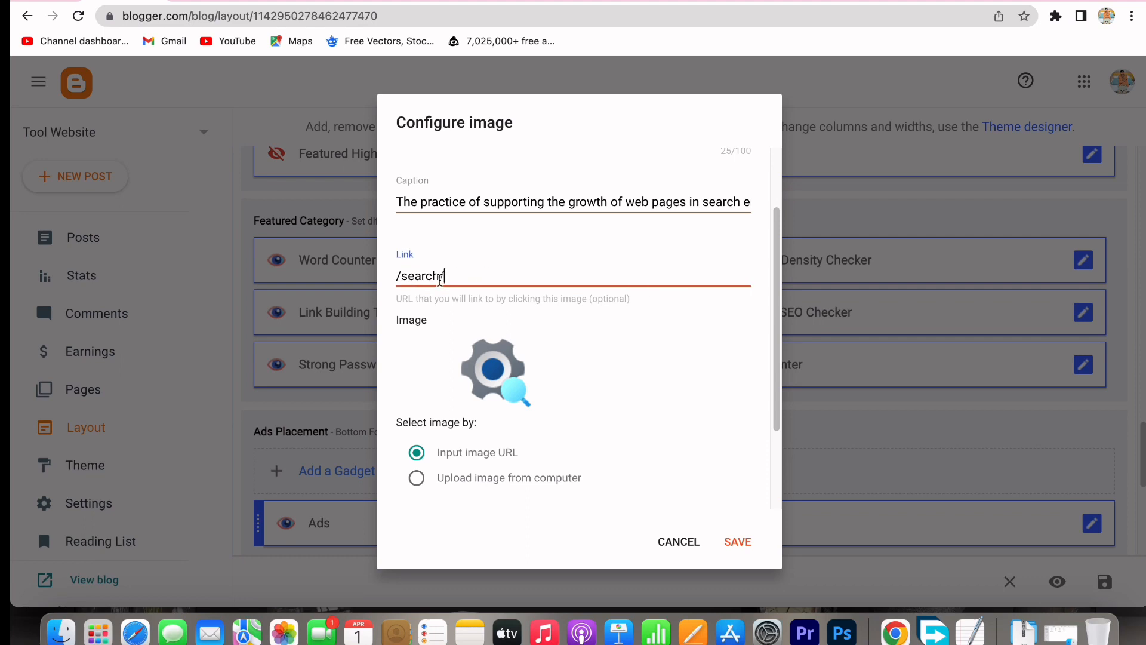
pyautogui.moveTo(445, 276); pyautogui.dragTo(384, 277)
pyautogui.press('BackSpace')
pyautogui.click(397, 5)
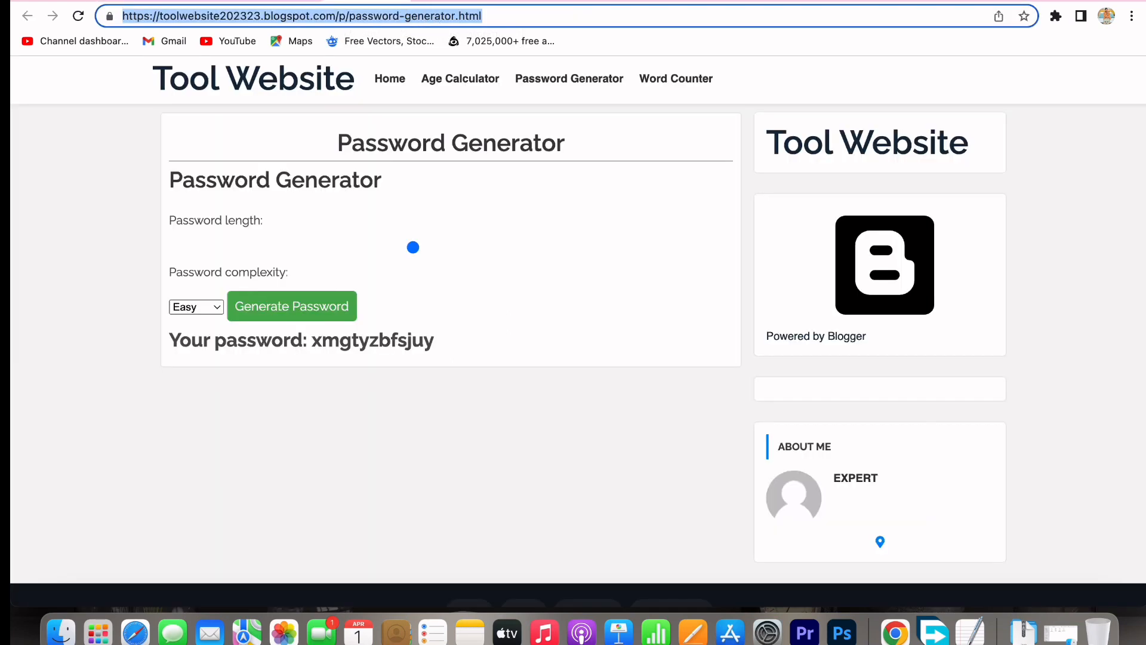
pyautogui.click(125, 2)
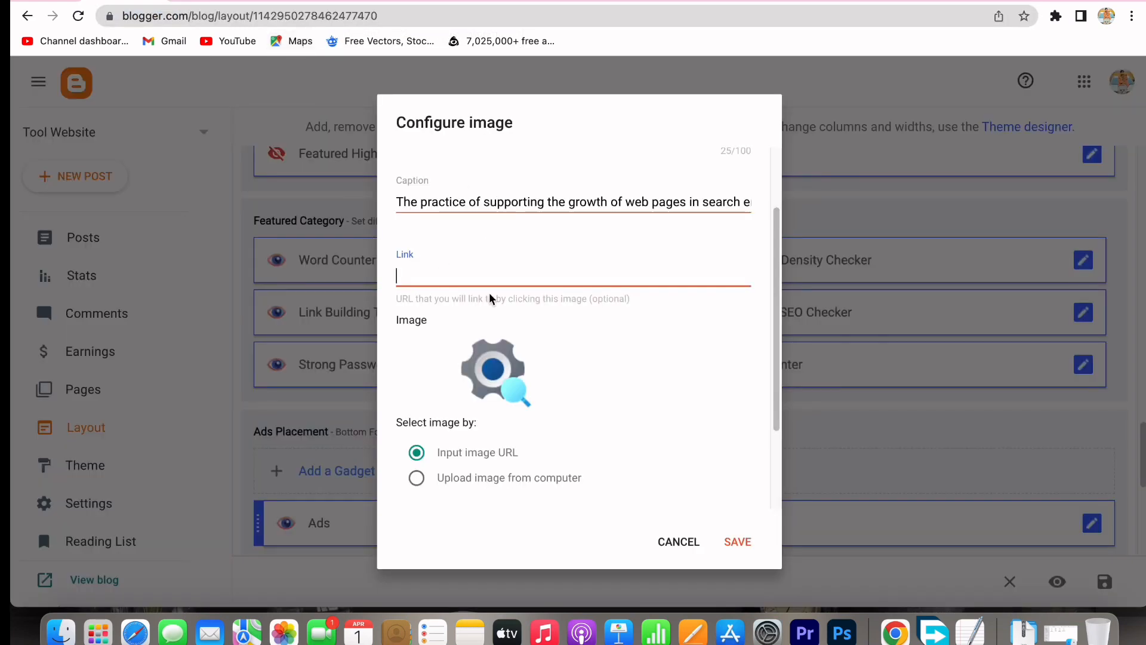
pyautogui.press('super+v')
pyautogui.scroll(-2, 456, 352)
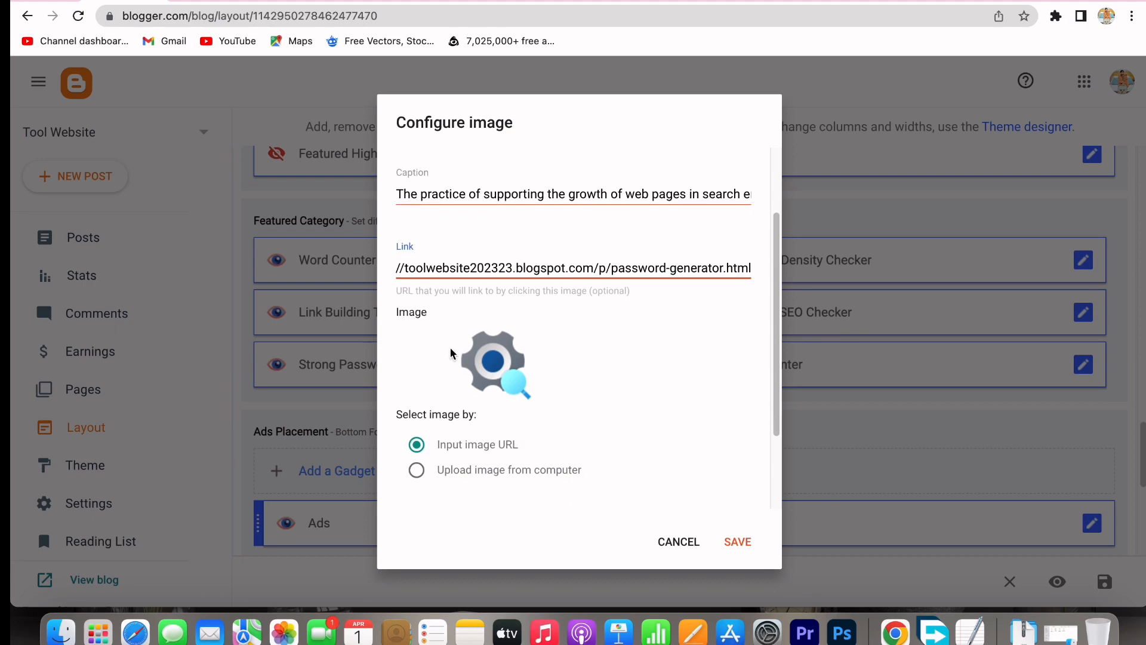
pyautogui.scroll(-1, 550, 382)
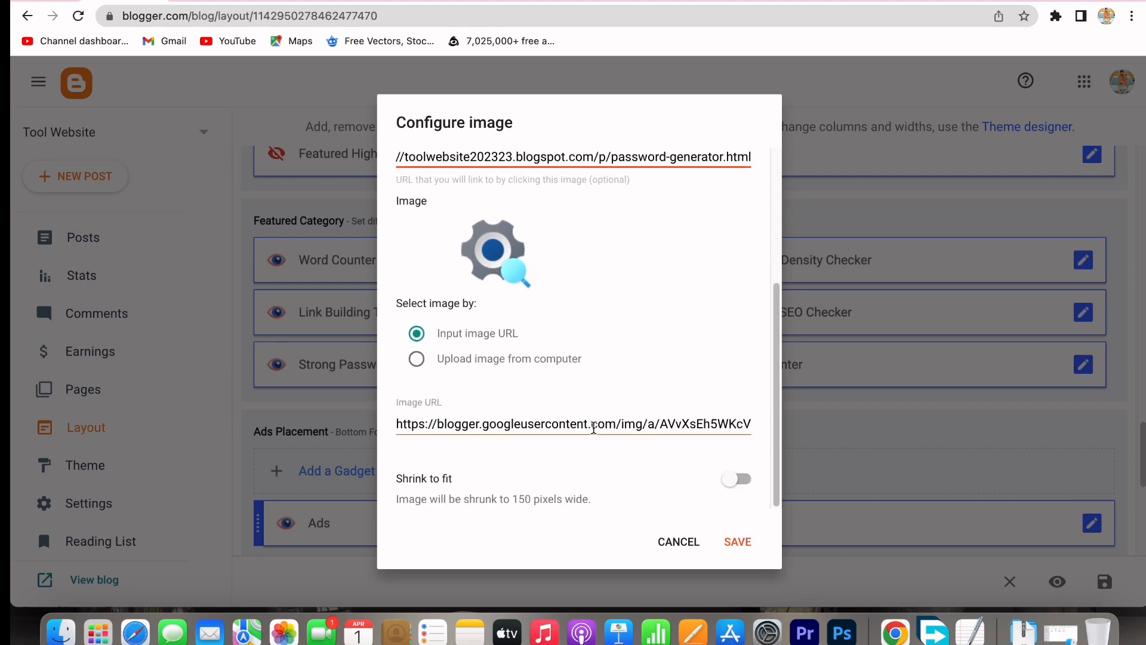
pyautogui.tripleClick(529, 415)
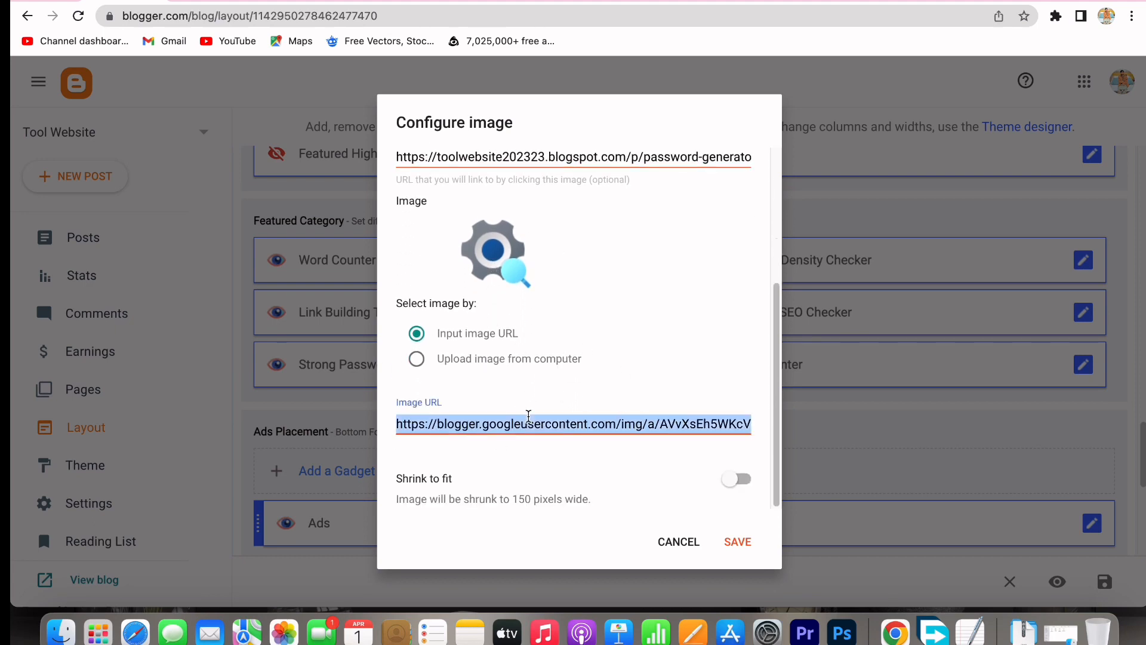
pyautogui.press('BackSpace')
pyautogui.press('super+v')
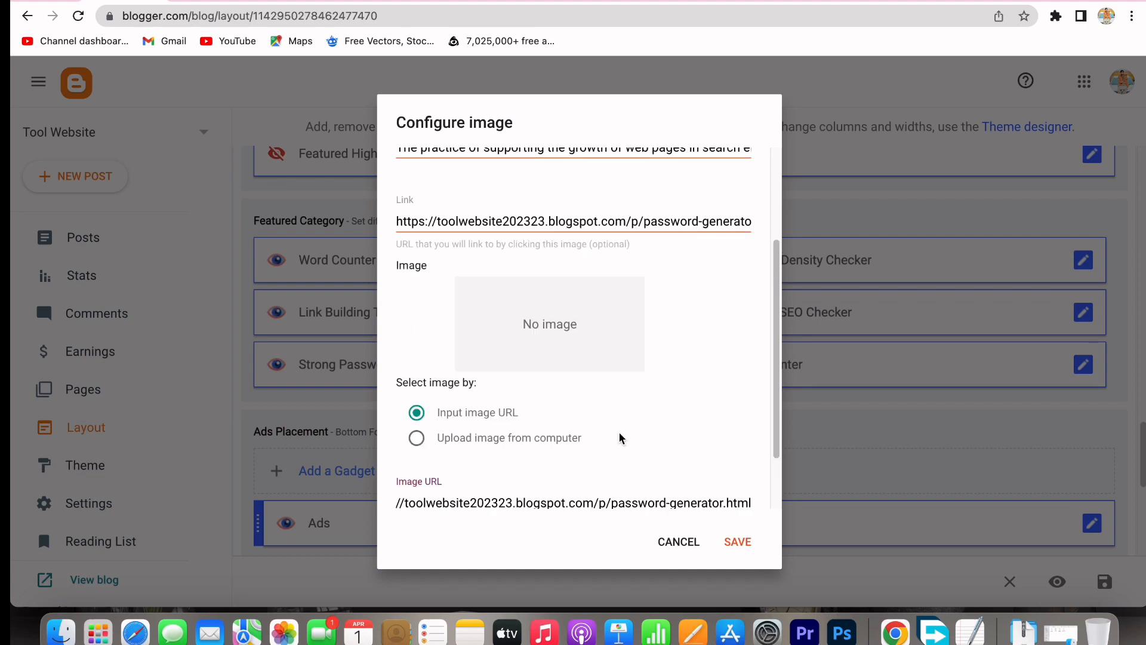
# Step: Switch the Strong Password Generator gadget to a computer-uploaded image, choose the portrait JPG from the Desktop, and save the gadget
pyautogui.scroll(-2, 560, 424)
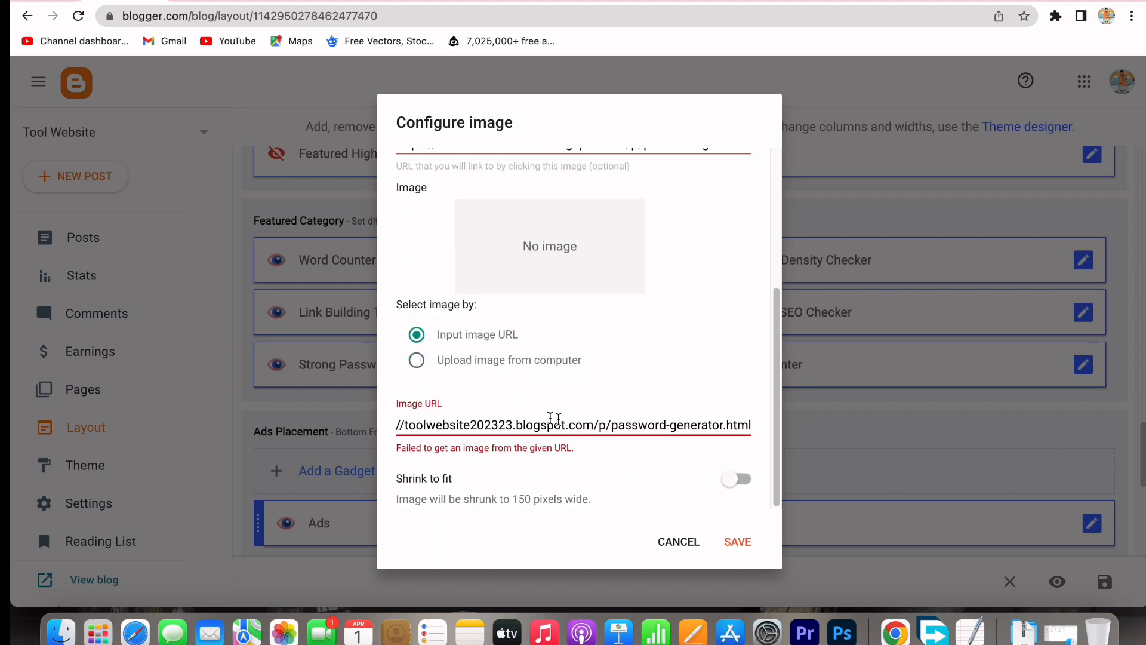
pyautogui.click(416, 359)
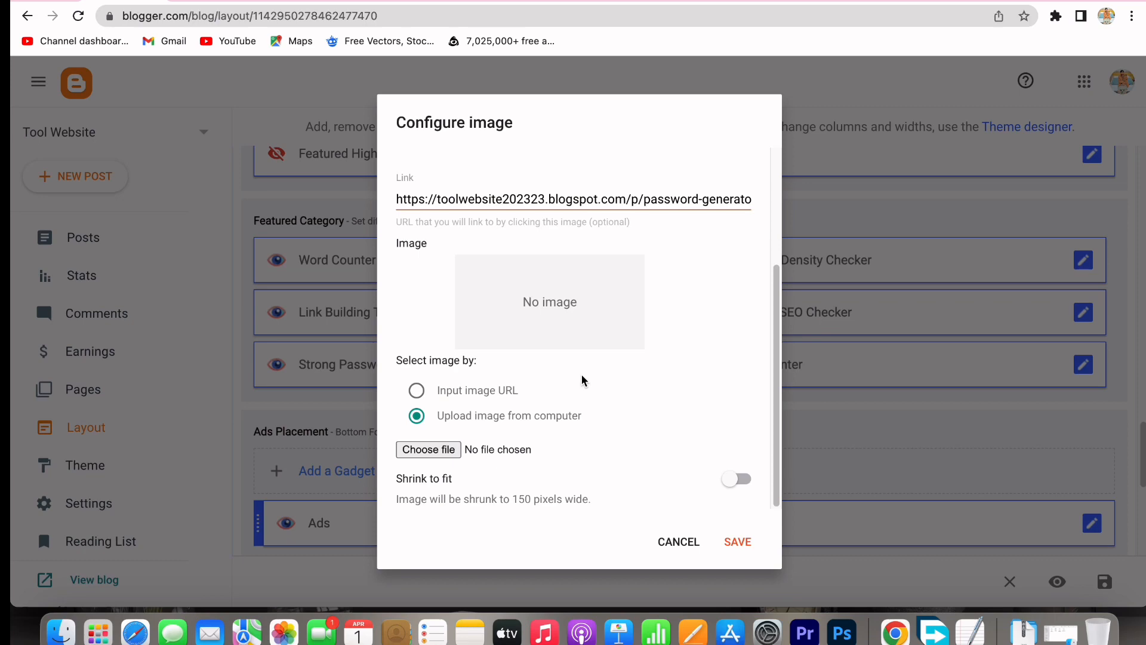
pyautogui.click(435, 450)
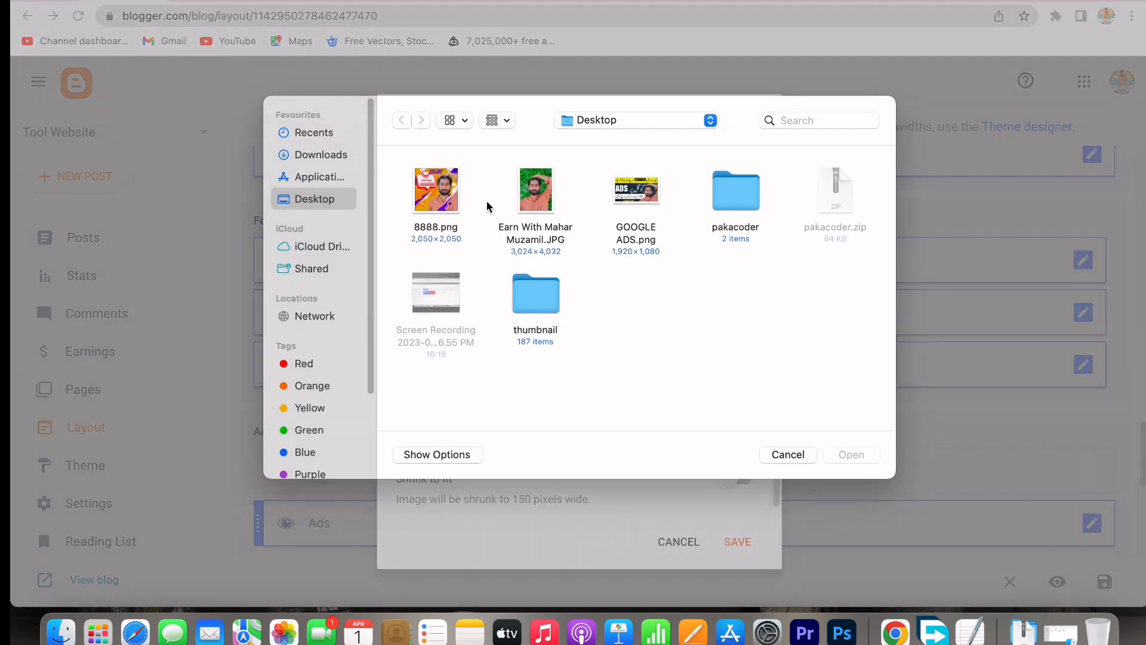
pyautogui.click(531, 195)
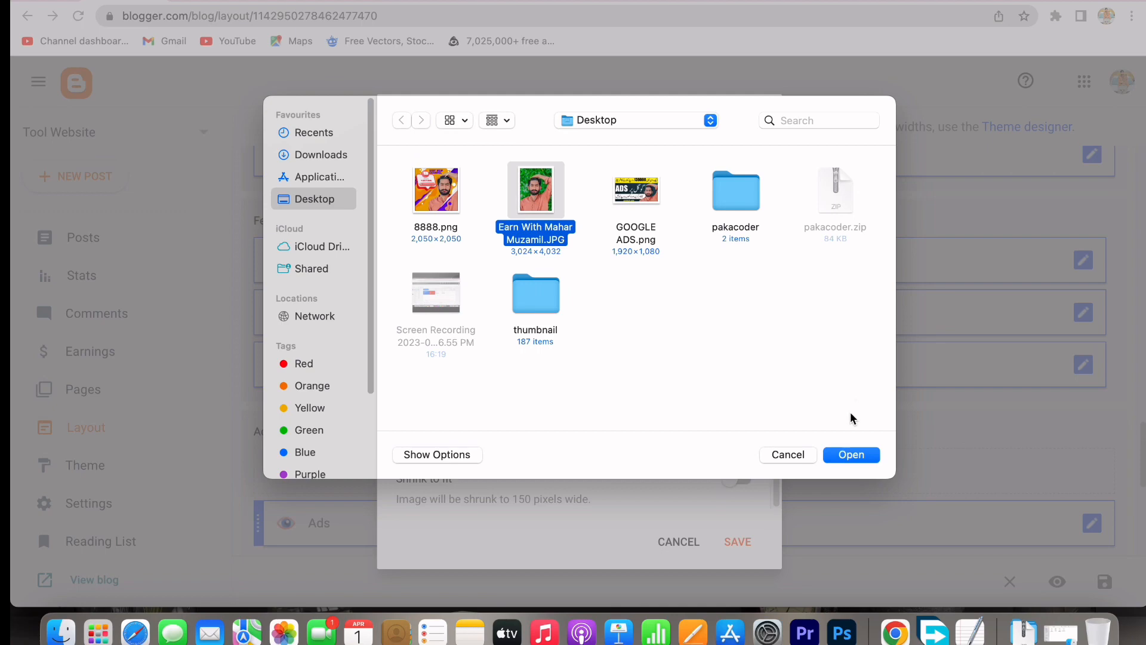
pyautogui.click(851, 455)
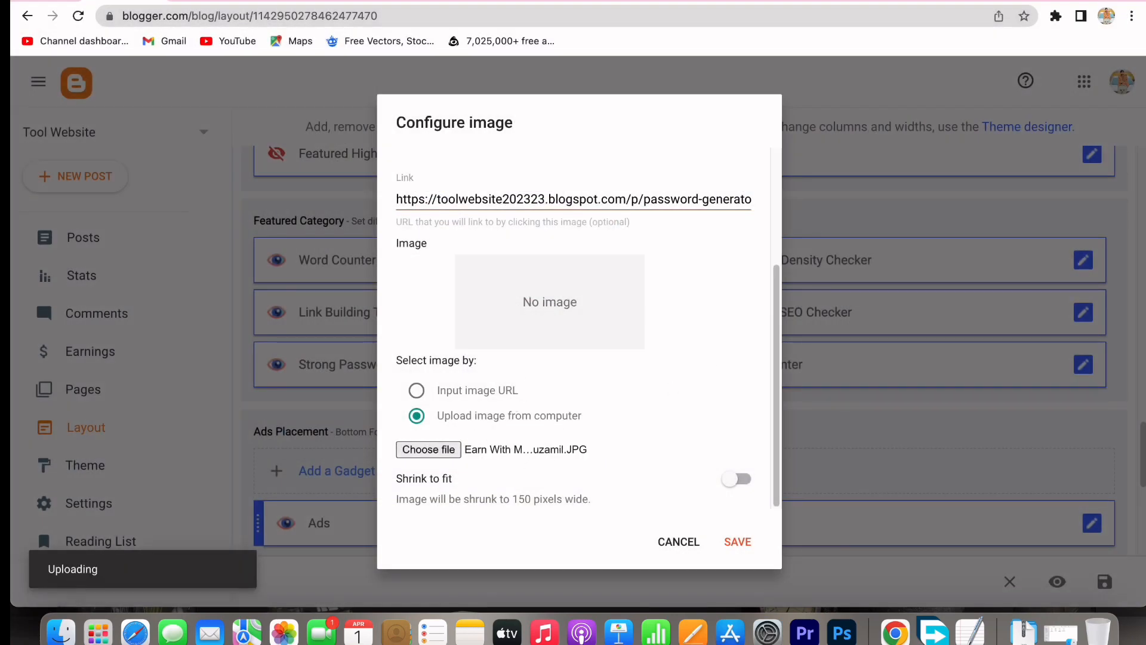
pyautogui.click(740, 543)
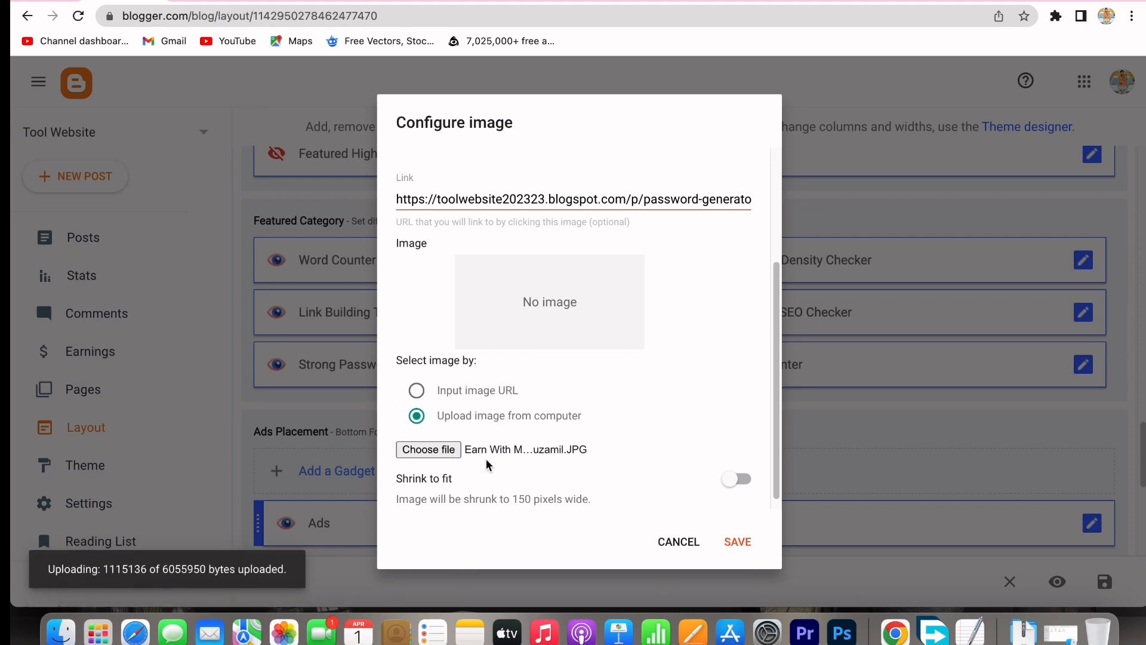
pyautogui.scroll(3, 539, 346)
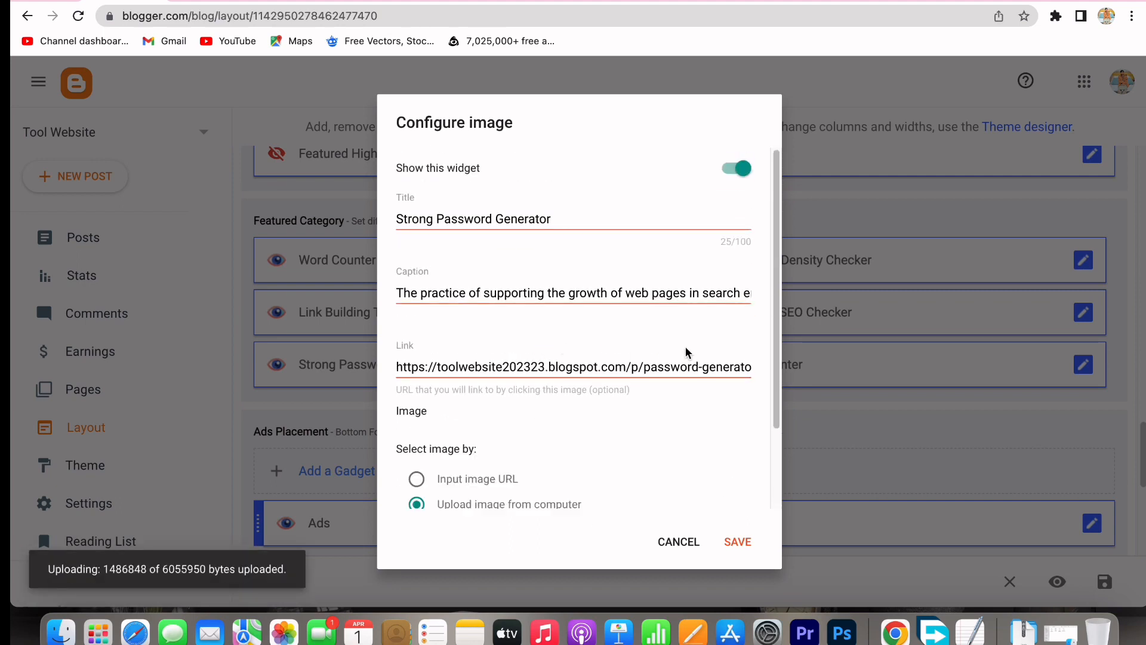
pyautogui.scroll(-3, 672, 428)
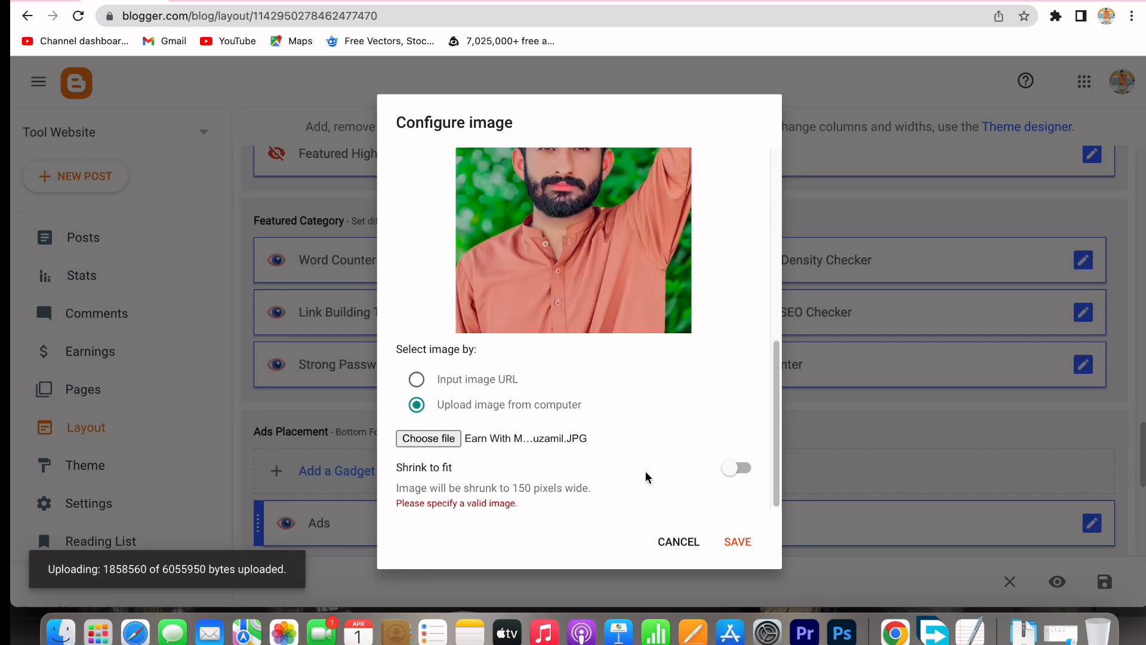
pyautogui.click(751, 551)
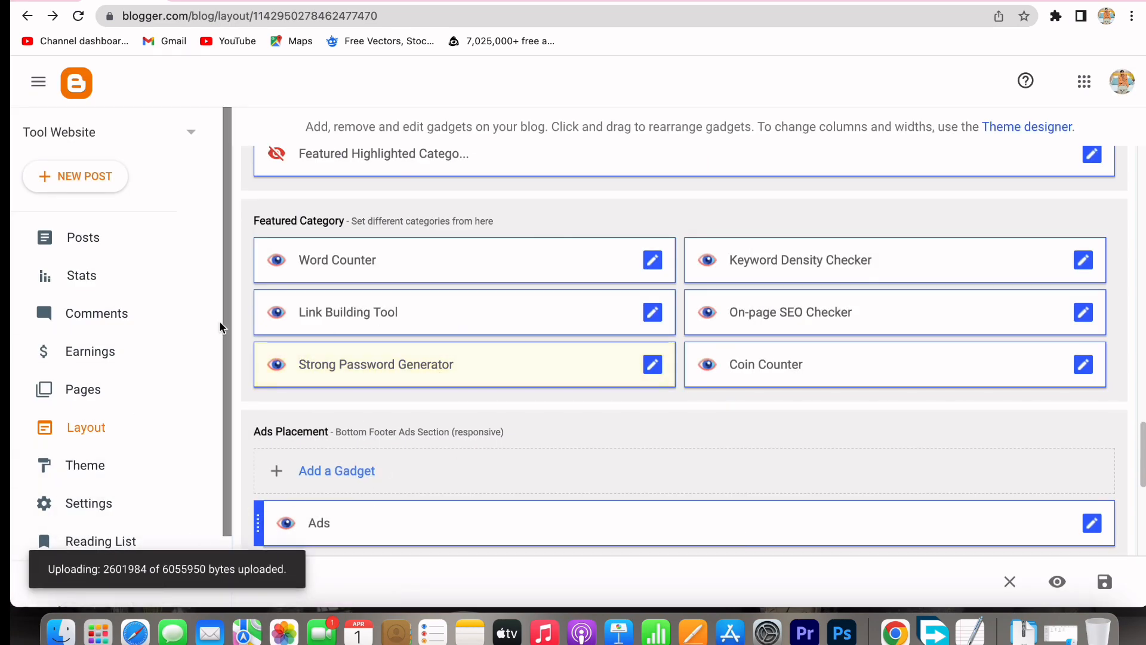
# Step: Reload the website and check the Strong Password Generator card's image in the homepage's Tools section
pyautogui.click(203, 1)
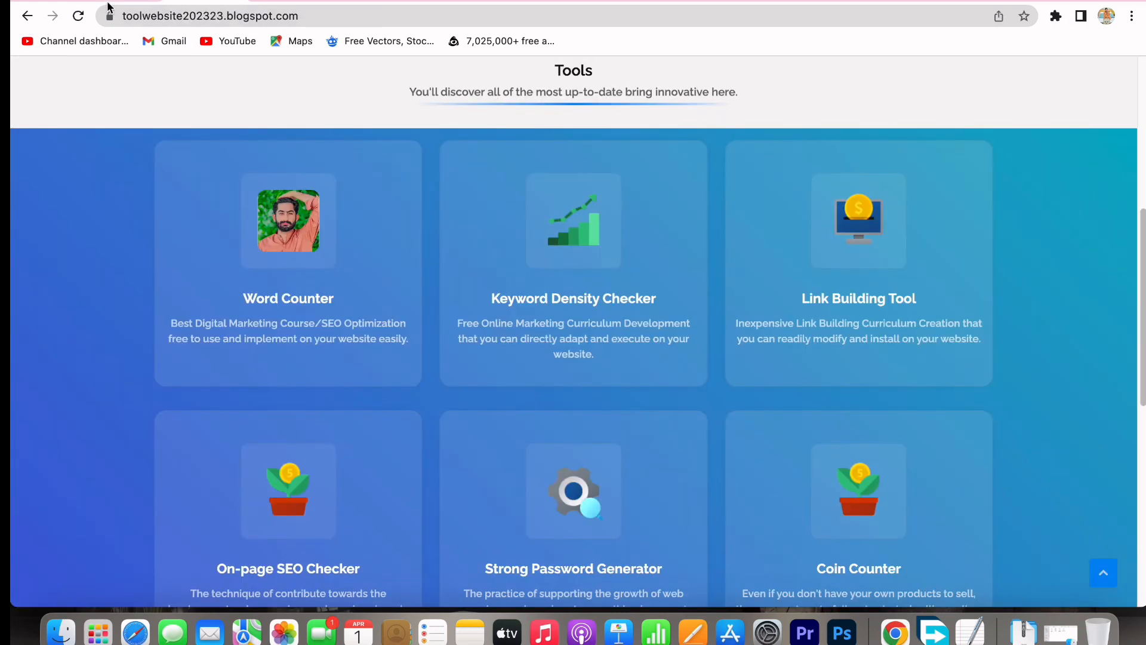
pyautogui.click(78, 13)
pyautogui.scroll(-3, 612, 320)
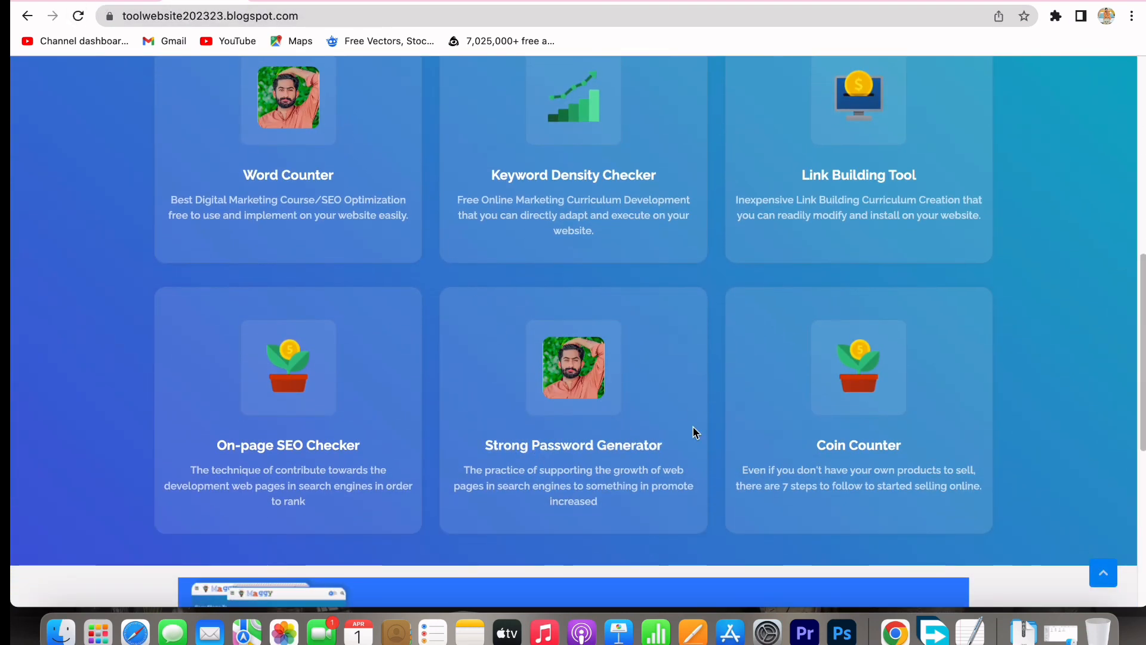
pyautogui.scroll(3, 694, 431)
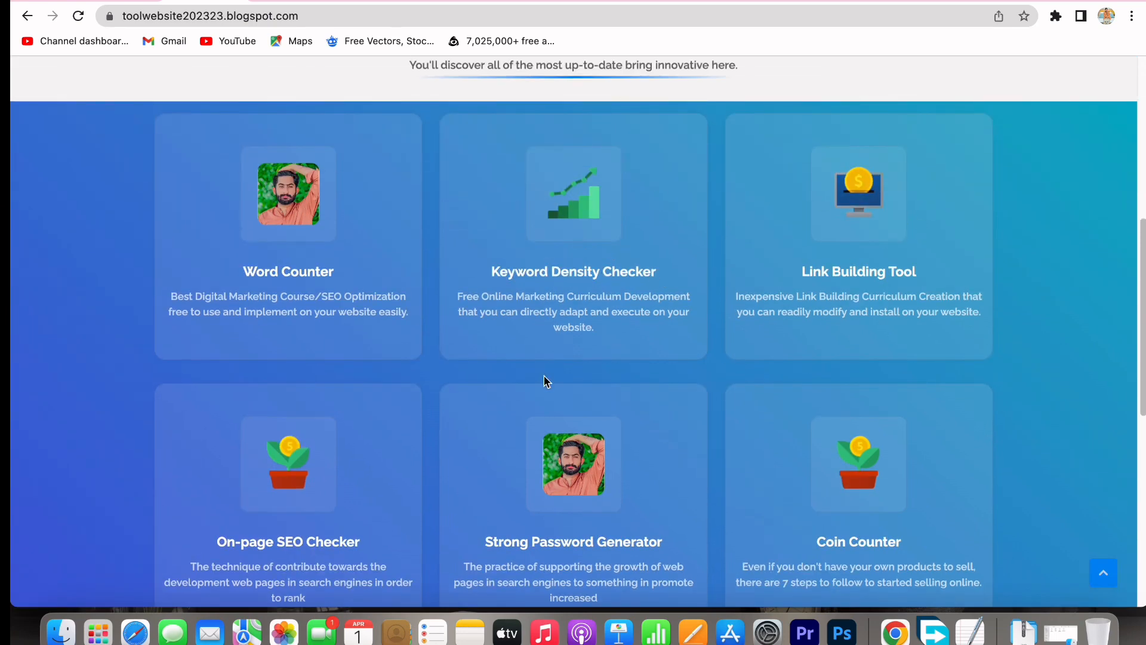
pyautogui.scroll(-3, 545, 381)
pyautogui.scroll(-1, 519, 307)
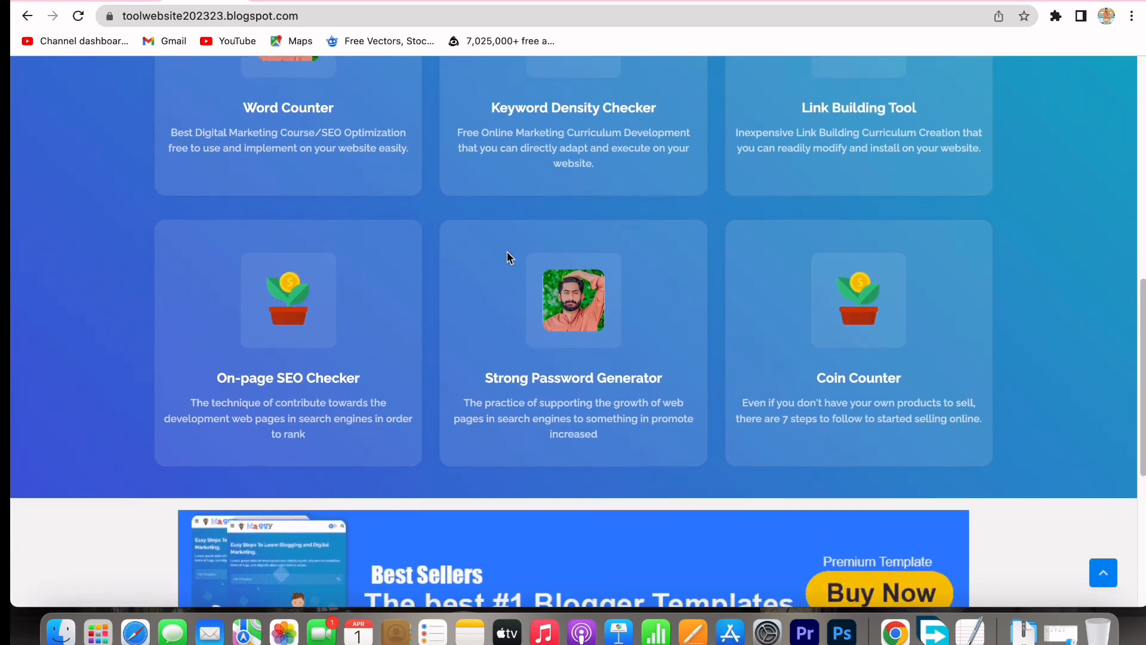
pyautogui.scroll(1, 508, 254)
pyautogui.click(119, 2)
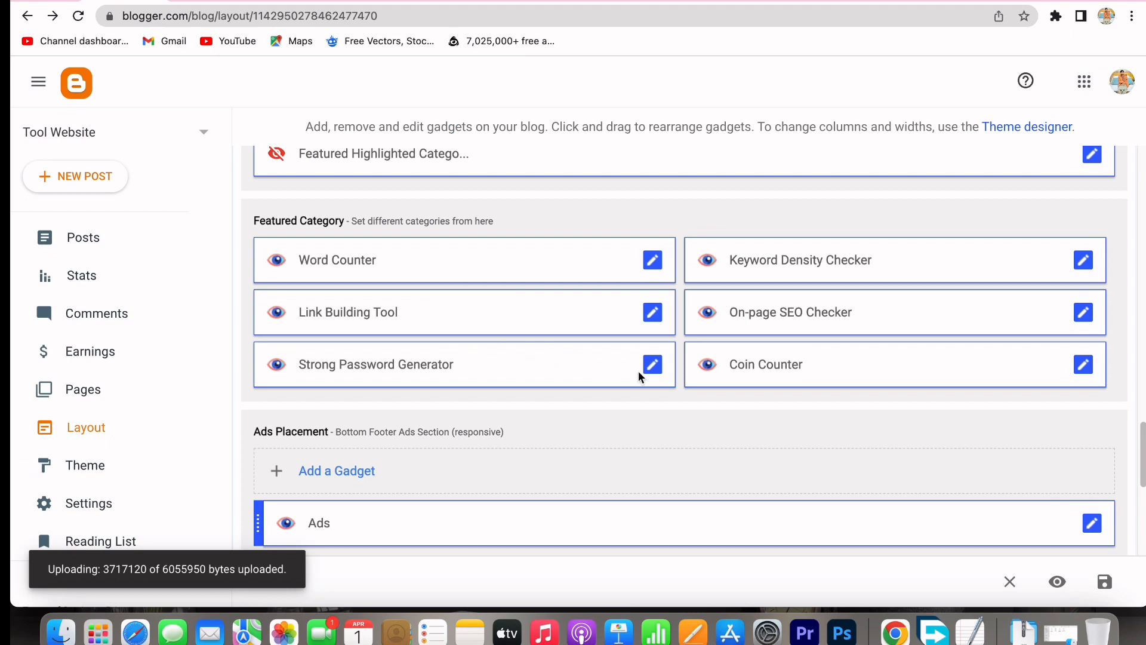
pyautogui.click(653, 314)
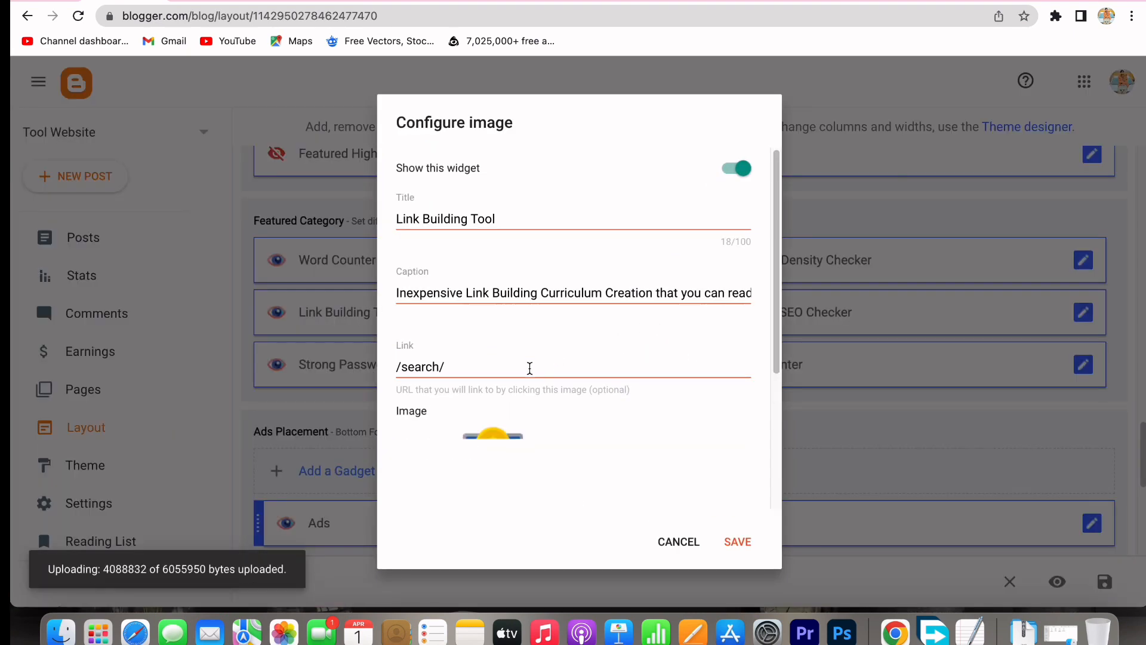
pyautogui.scroll(-4, 585, 221)
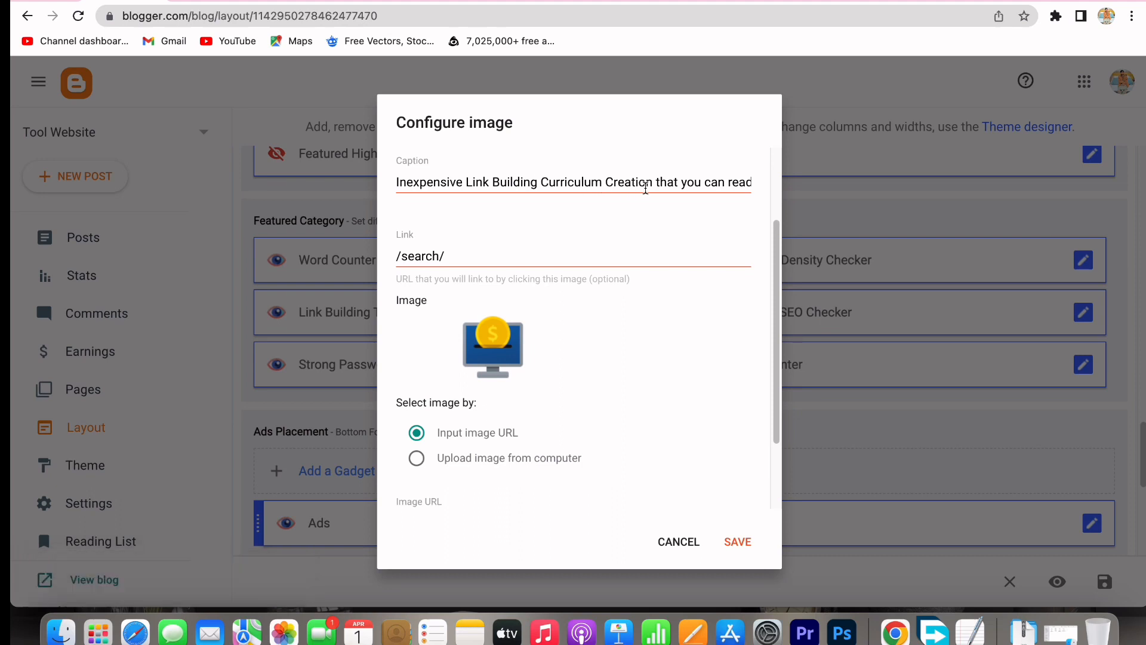
pyautogui.scroll(-1, 416, 200)
pyautogui.scroll(-1, 574, 206)
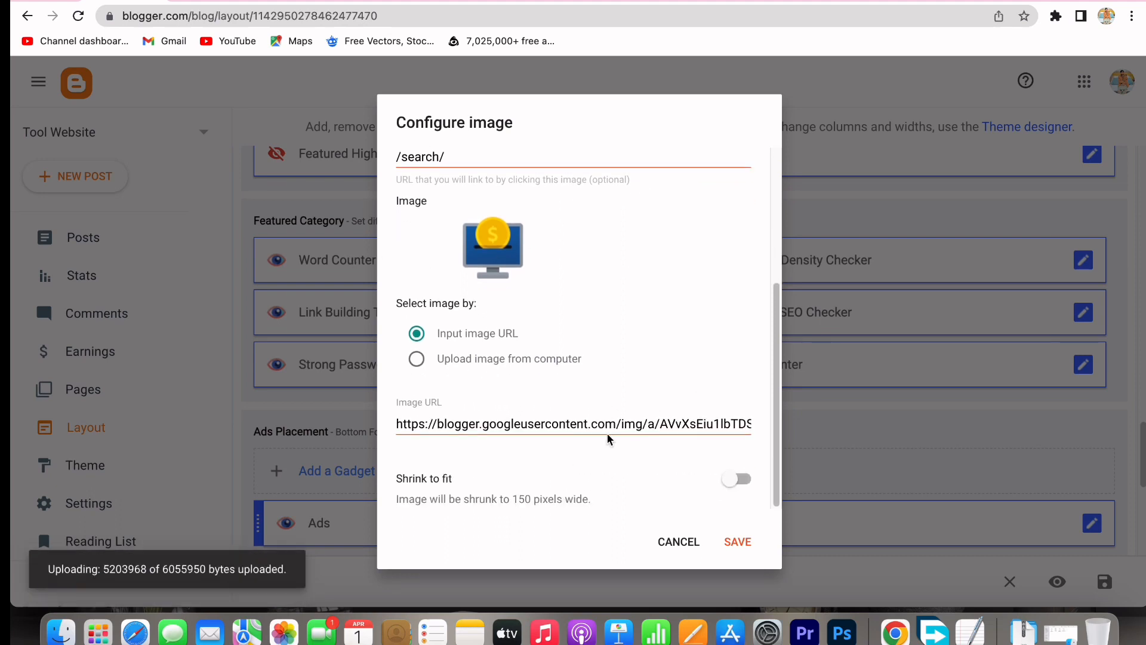
pyautogui.tripleClick(636, 428)
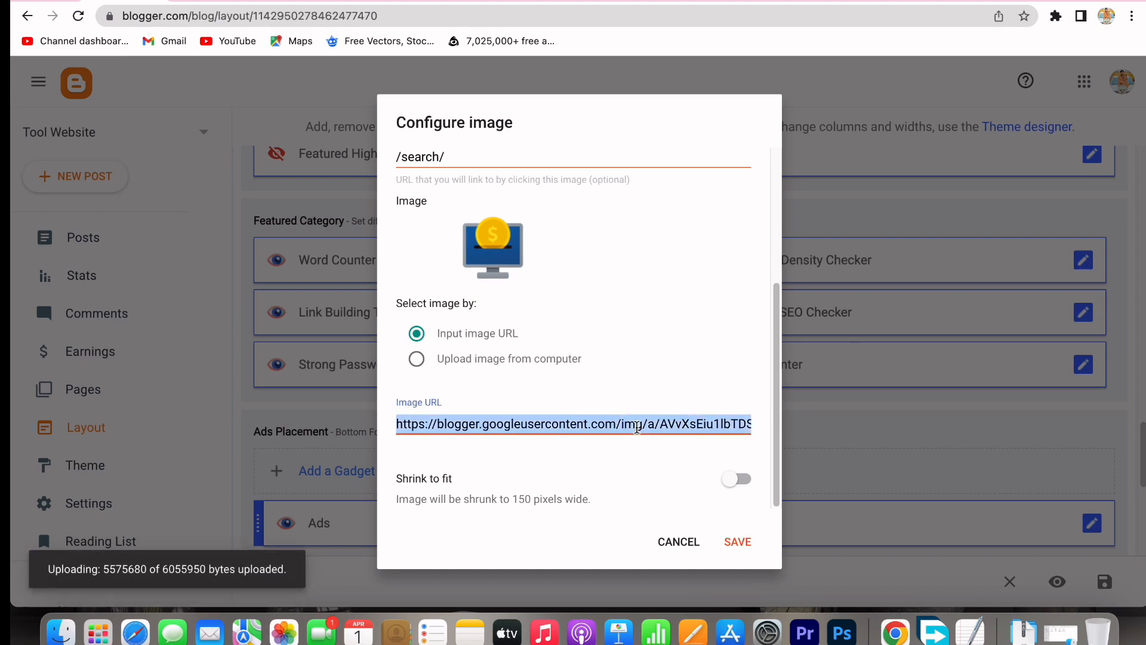
pyautogui.press('BackSpace')
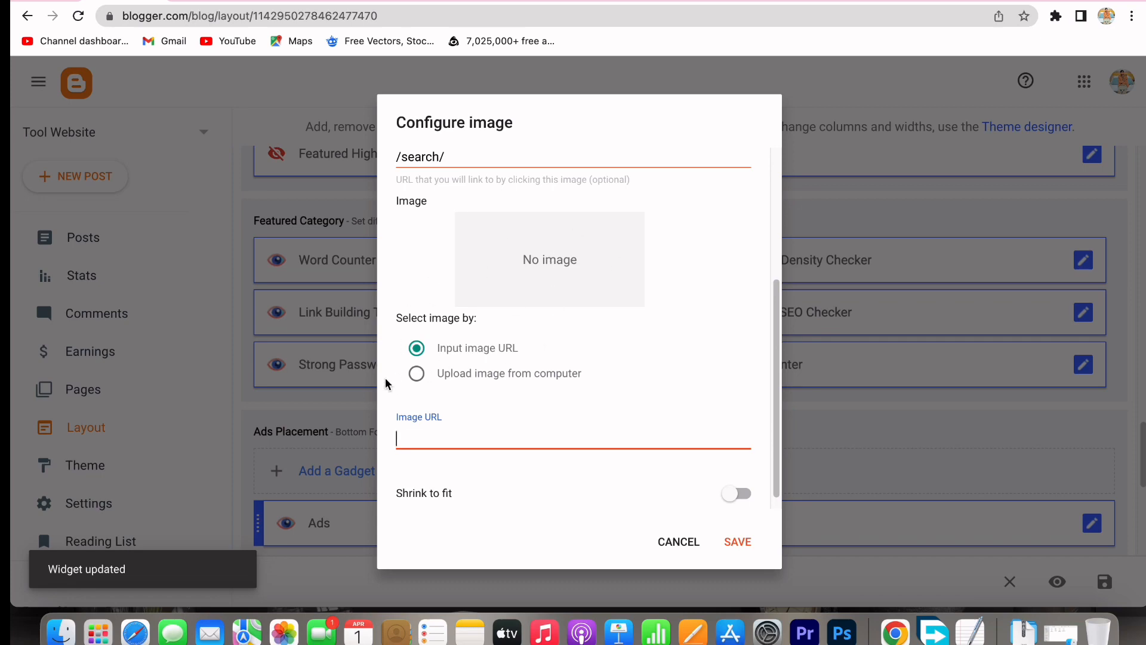
pyautogui.click(669, 544)
# Step: Delete all content of the Ads gadget in the bottom footer Ads Placement section and save it
pyautogui.scroll(-5, 785, 357)
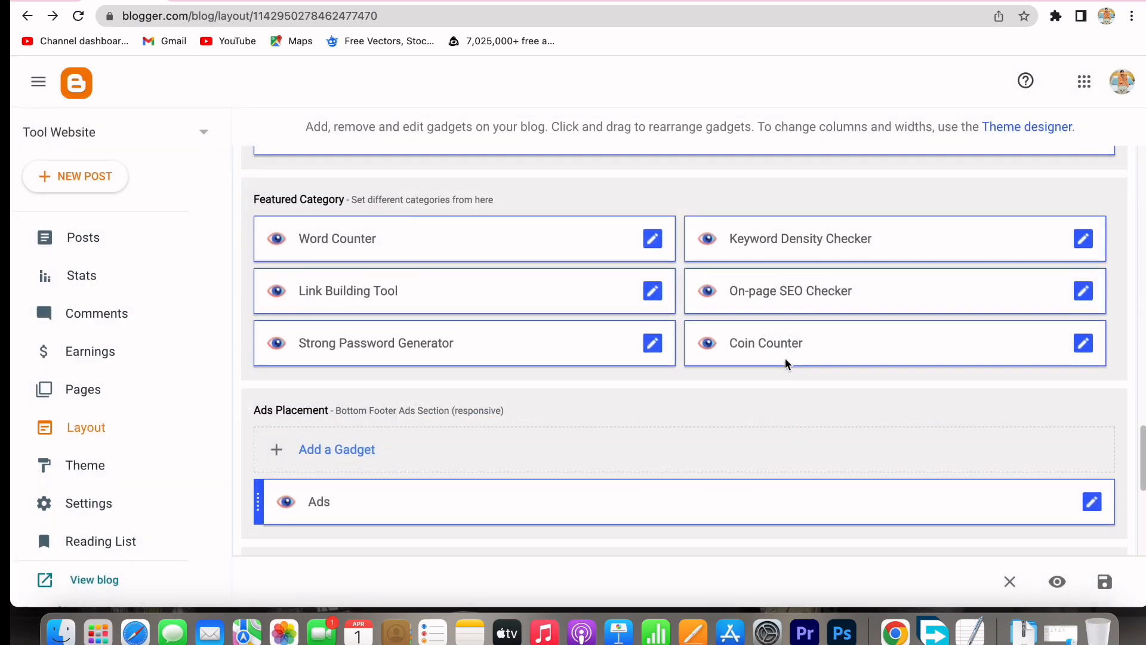
pyautogui.click(1091, 286)
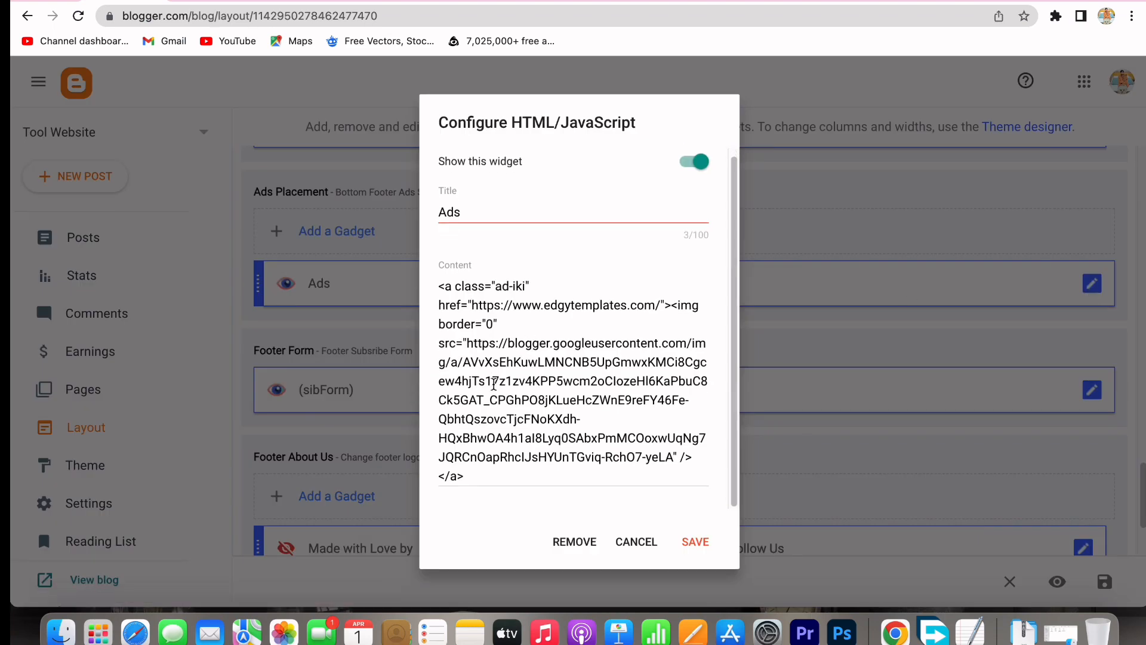
pyautogui.press('super+a')
pyautogui.press('BackSpace')
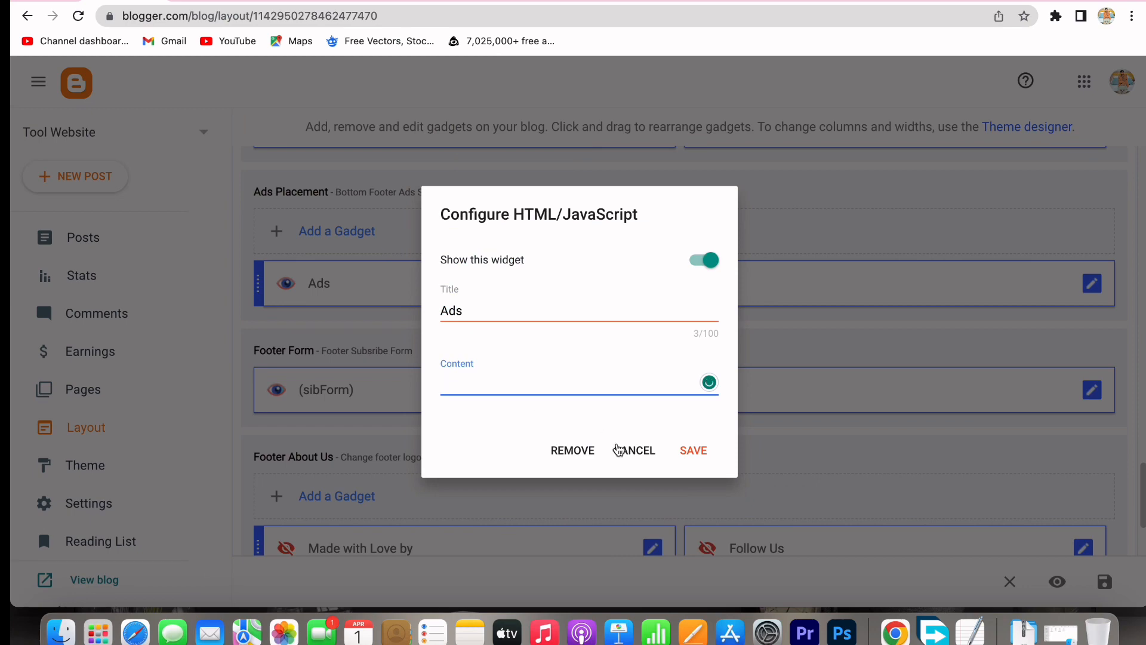
pyautogui.click(693, 451)
# Step: Review the links in the Footer Menu's Link List gadget and close it without saving
pyautogui.scroll(-3, 450, 392)
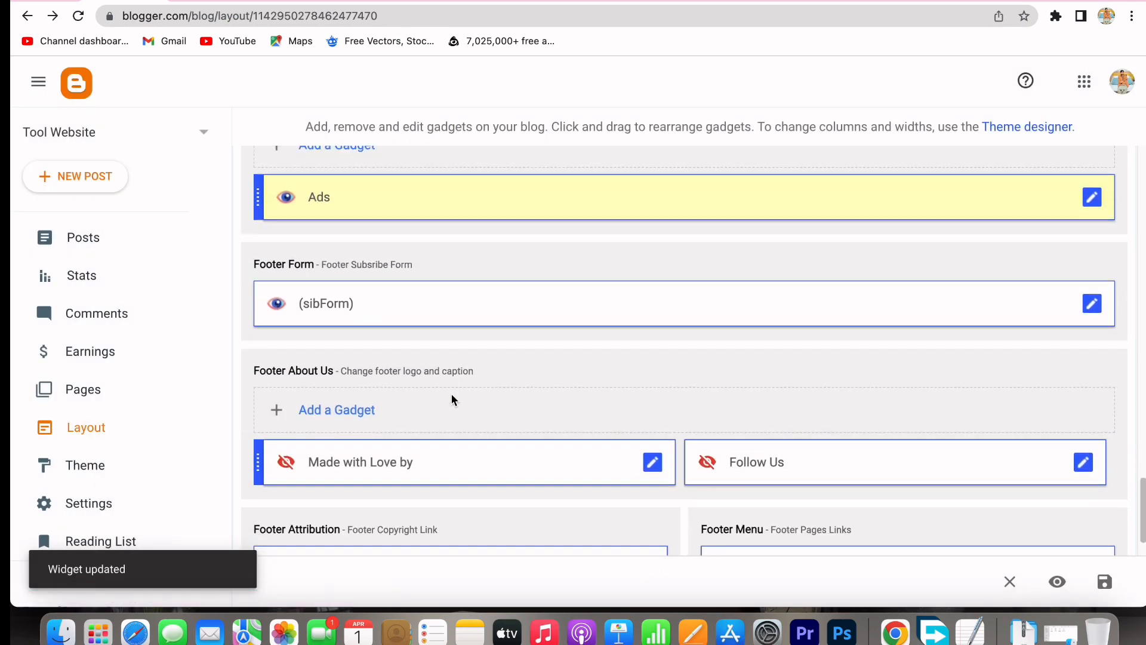
pyautogui.scroll(-1, 450, 287)
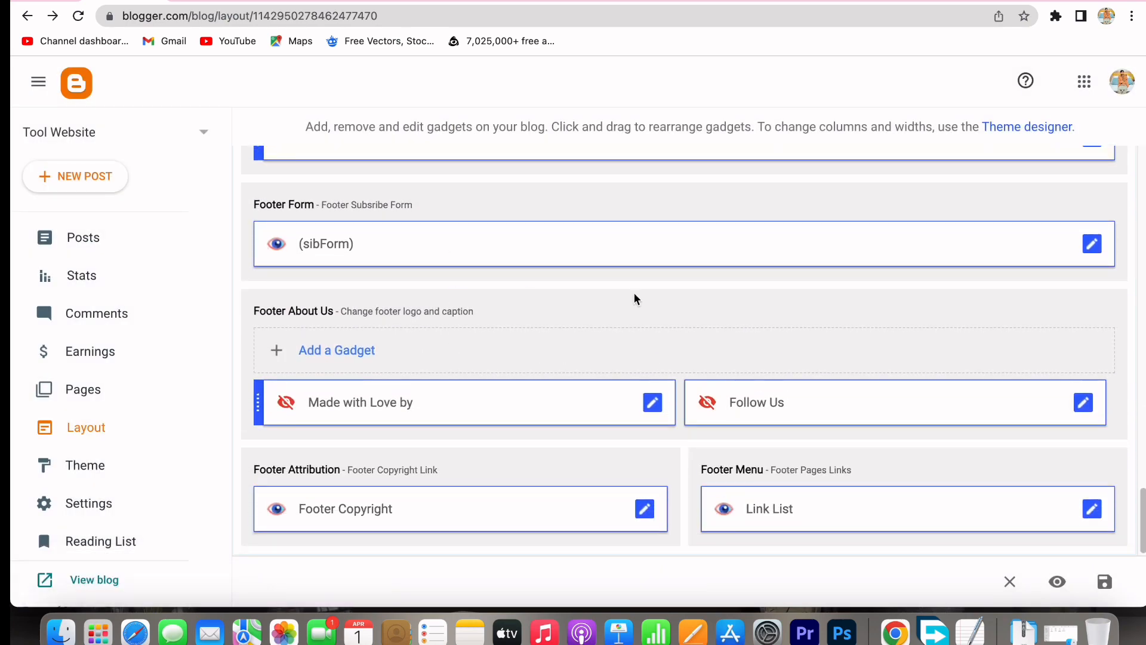
pyautogui.click(1093, 509)
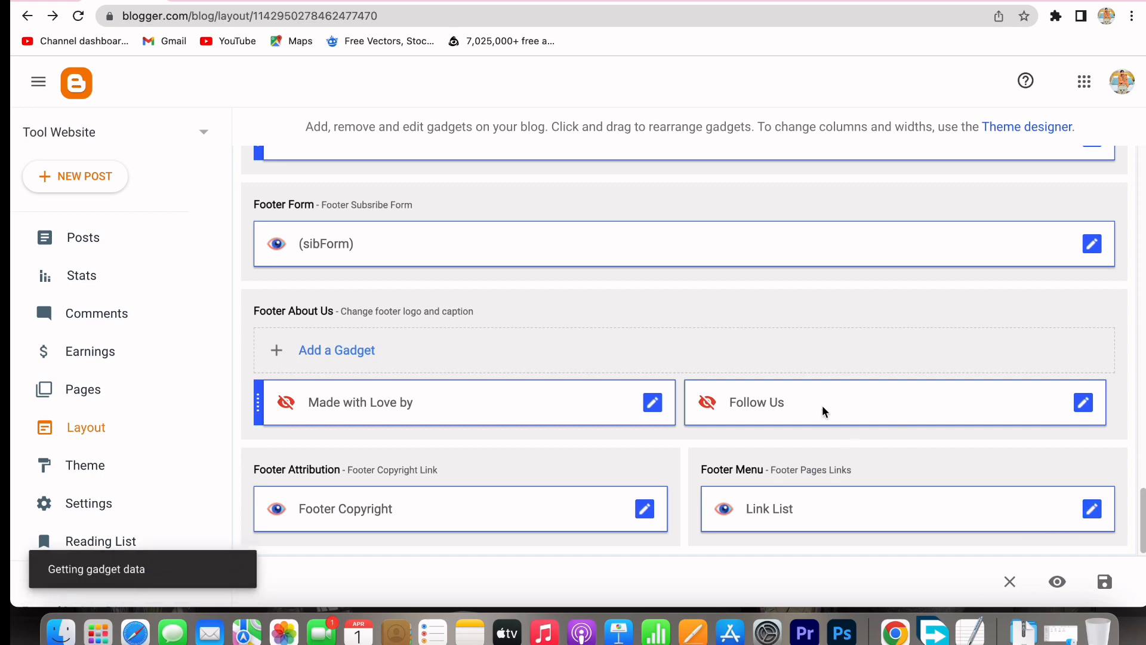
pyautogui.scroll(-5, 661, 402)
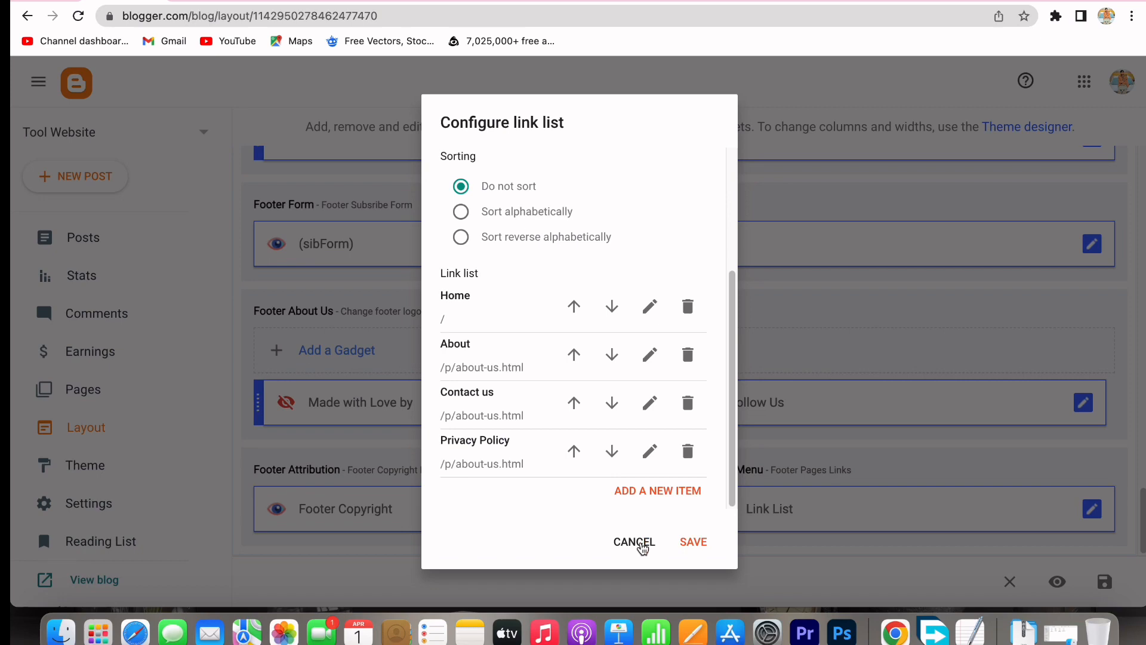
pyautogui.click(646, 542)
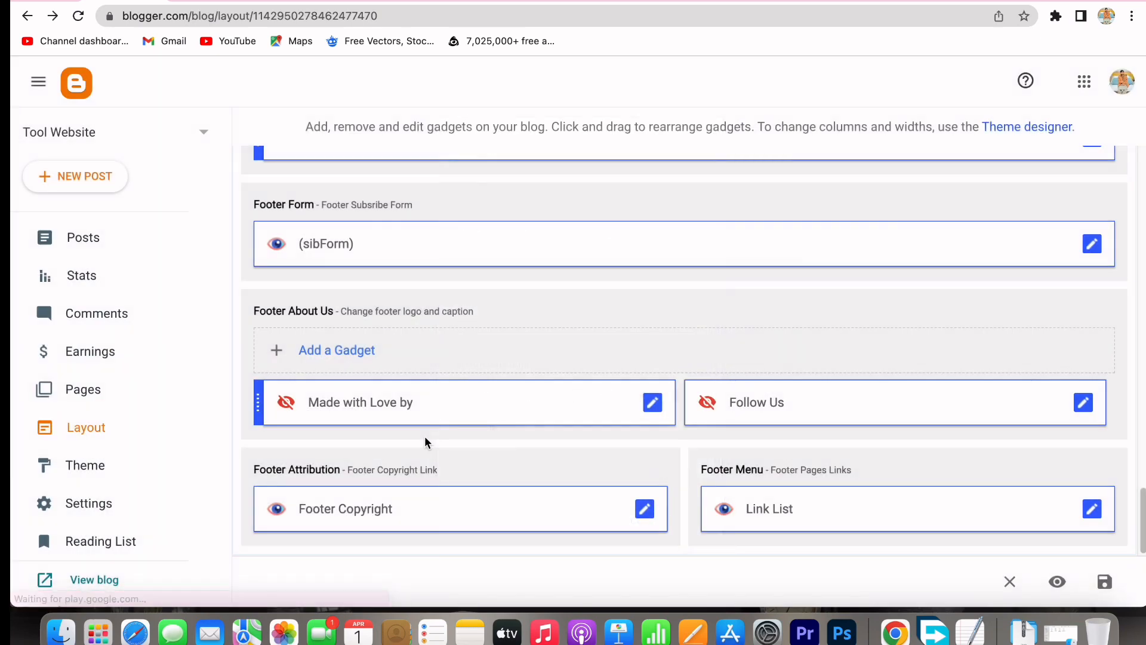
pyautogui.scroll(15, 424, 442)
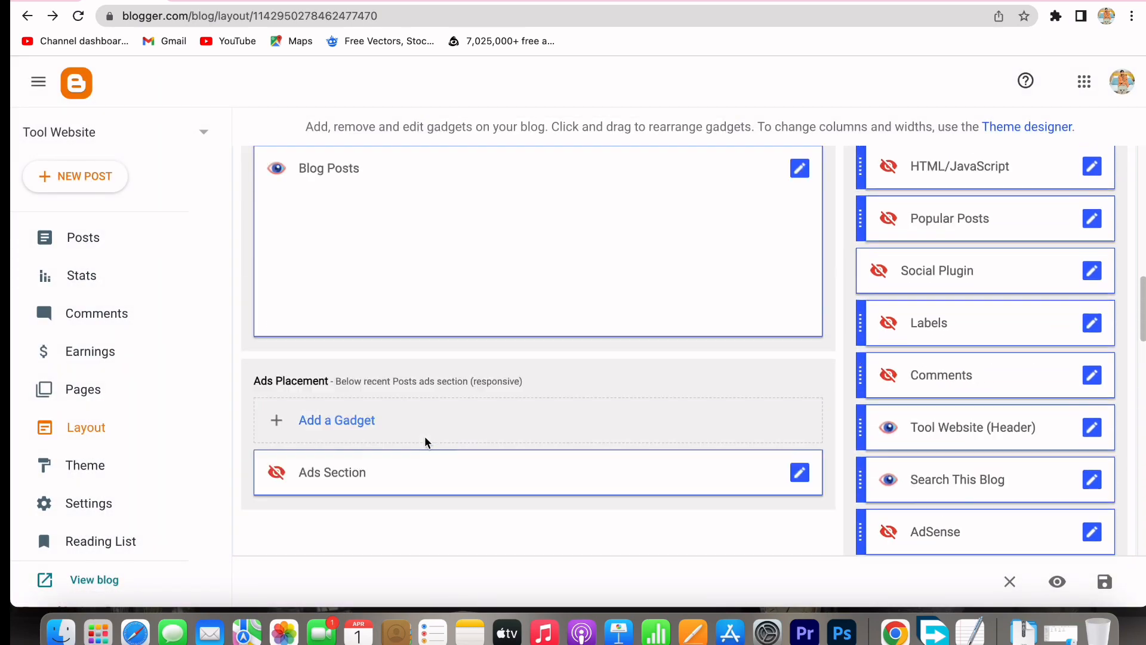
pyautogui.scroll(10, 426, 442)
pyautogui.scroll(6, 605, 342)
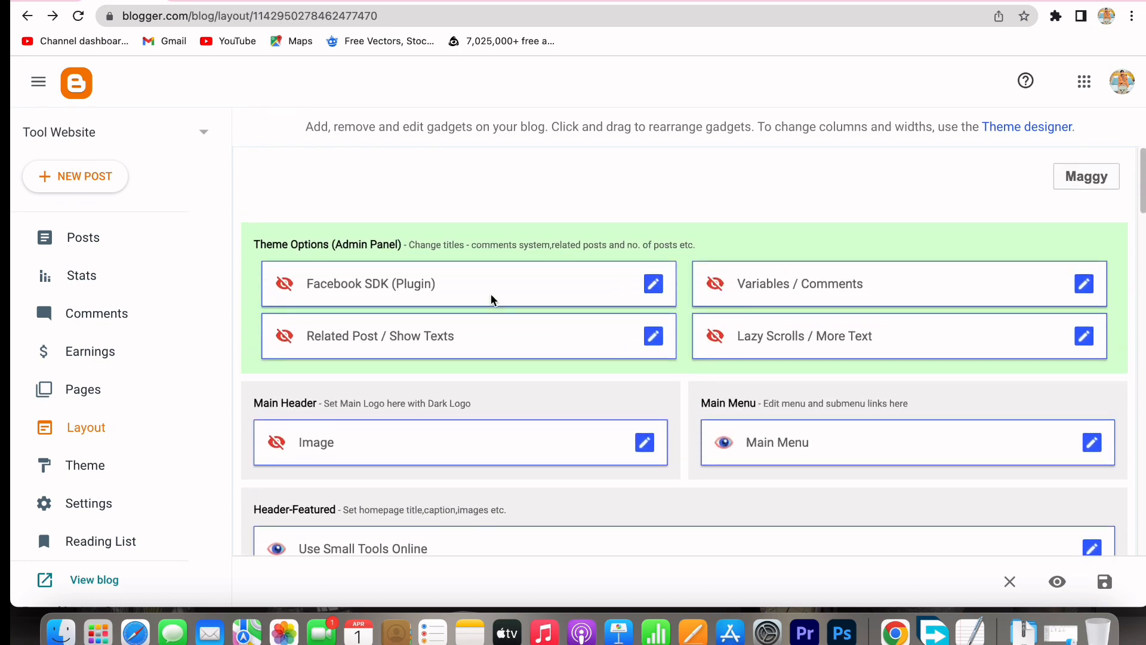
pyautogui.scroll(-5, 491, 294)
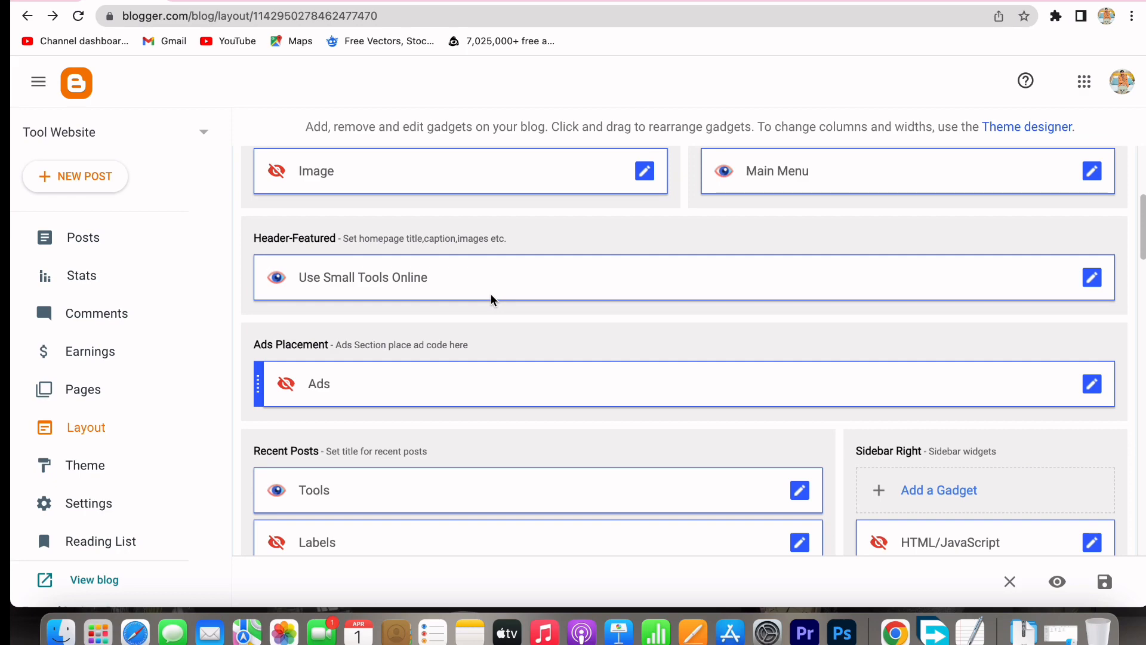
pyautogui.scroll(4, 491, 294)
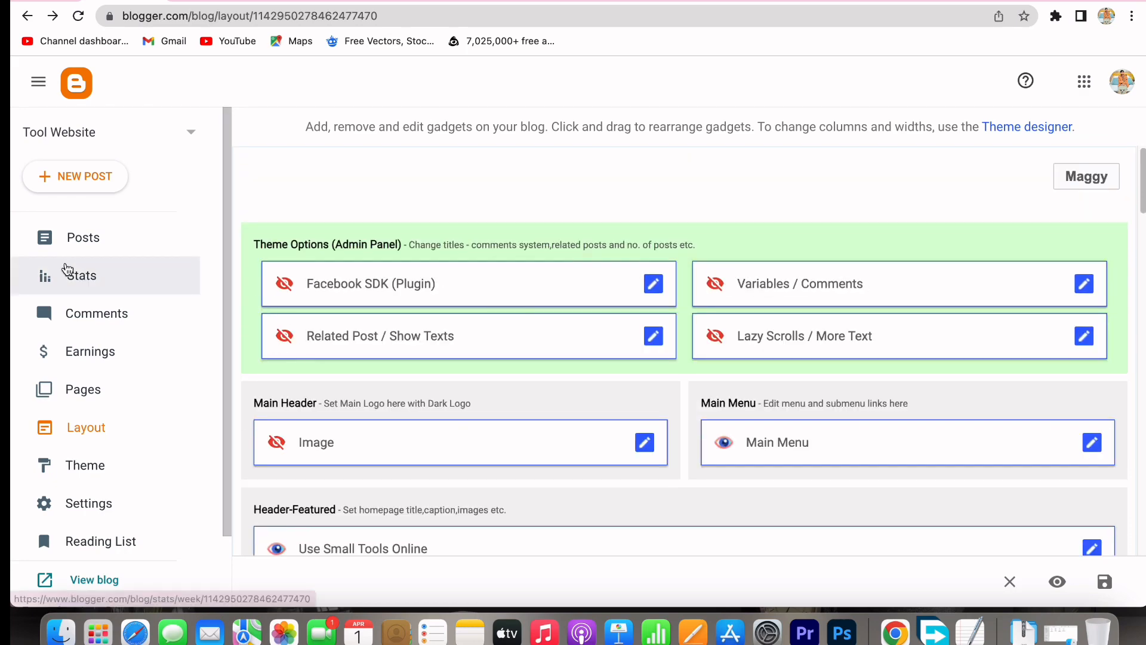
# Step: Open the Password Generator page from the blog's pages list and review its HTML code through to the end
pyautogui.click(85, 236)
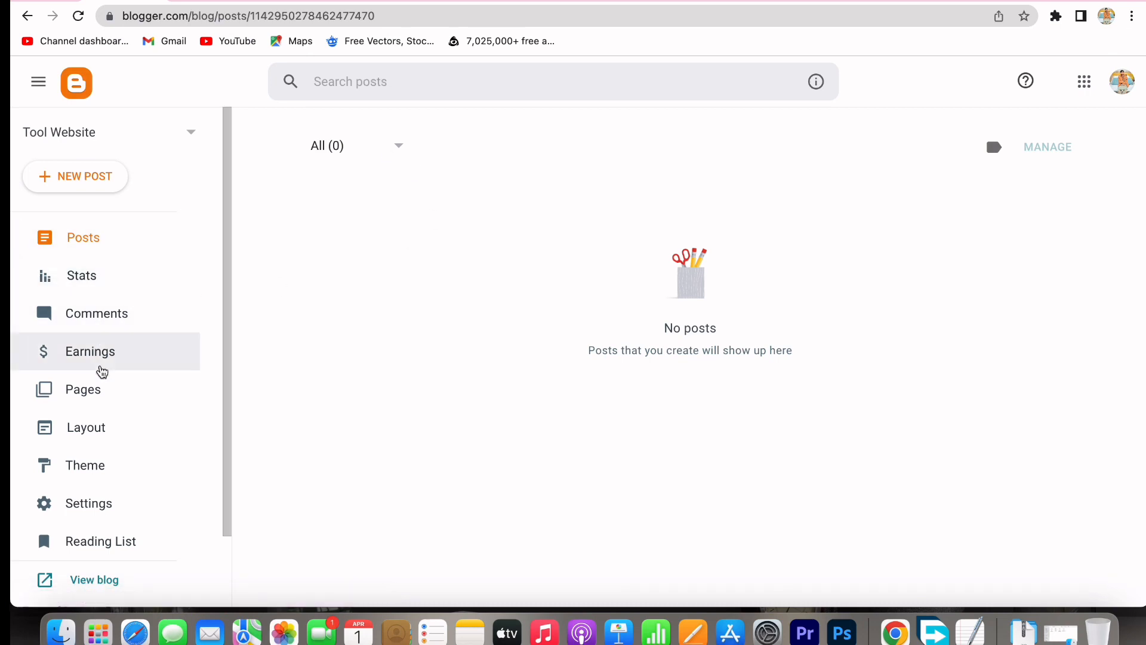
pyautogui.click(95, 391)
pyautogui.scroll(-1, 483, 249)
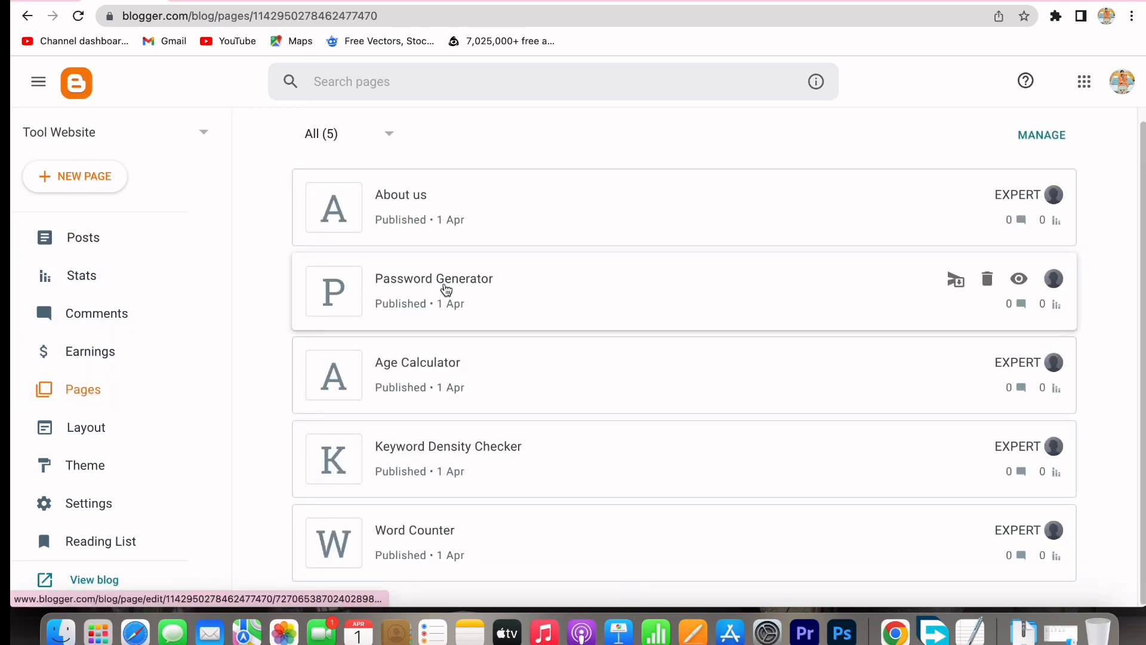
pyautogui.click(471, 281)
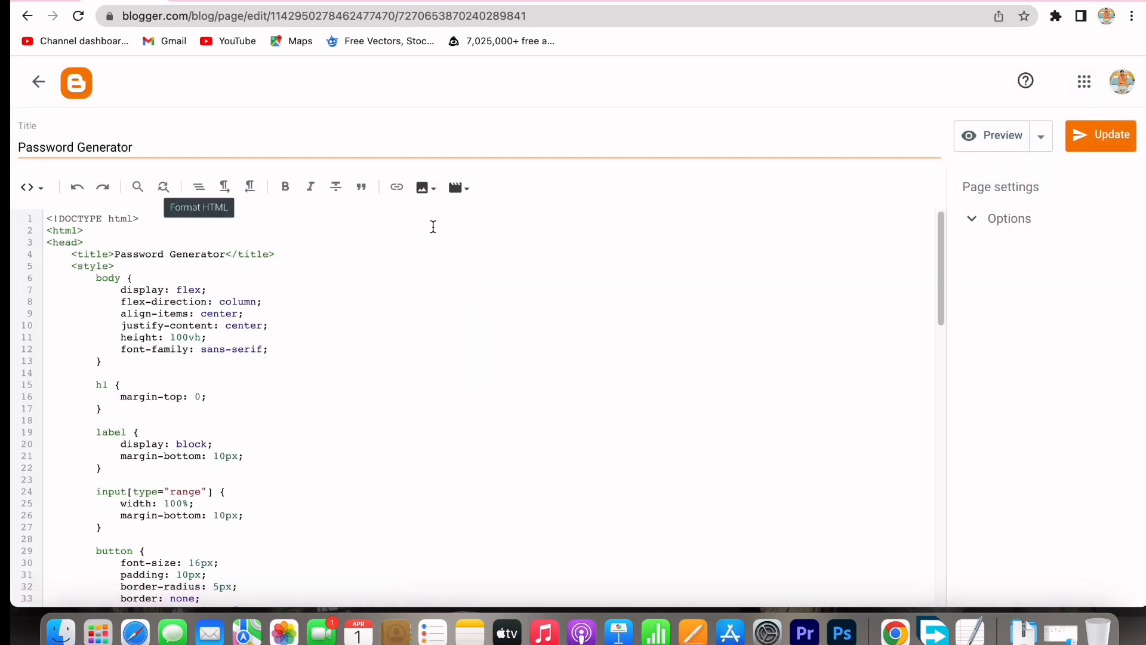
pyautogui.scroll(-15, 337, 418)
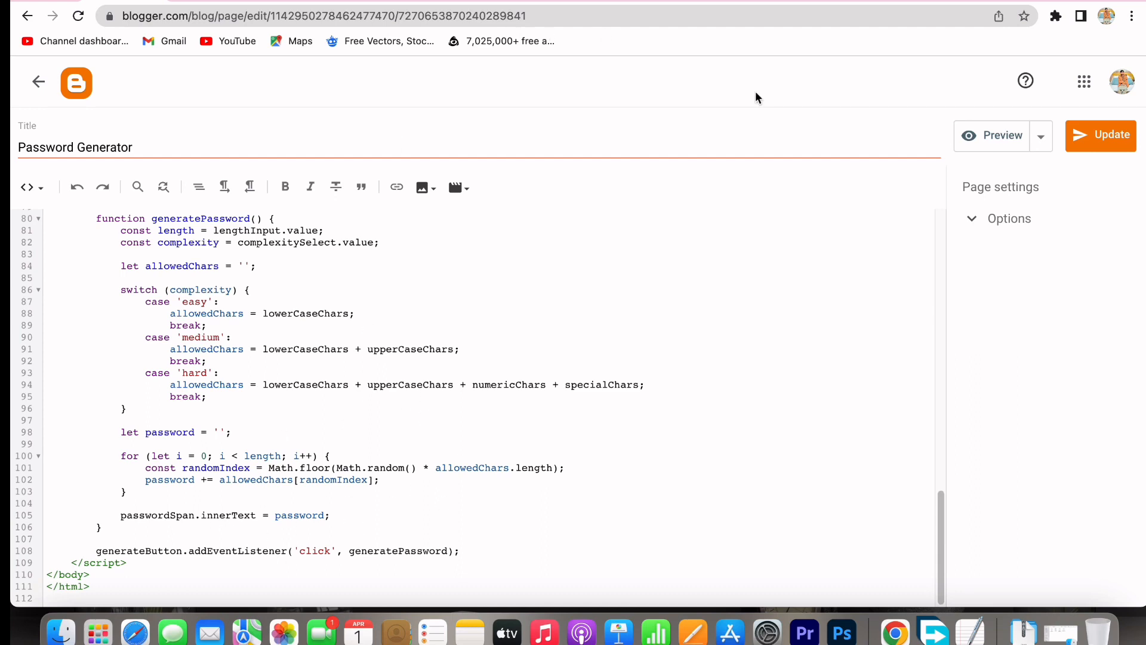
# Step: Check the live Age Calculator and Password Generator pages of the tools website
pyautogui.click(203, 2)
pyautogui.click(284, 1)
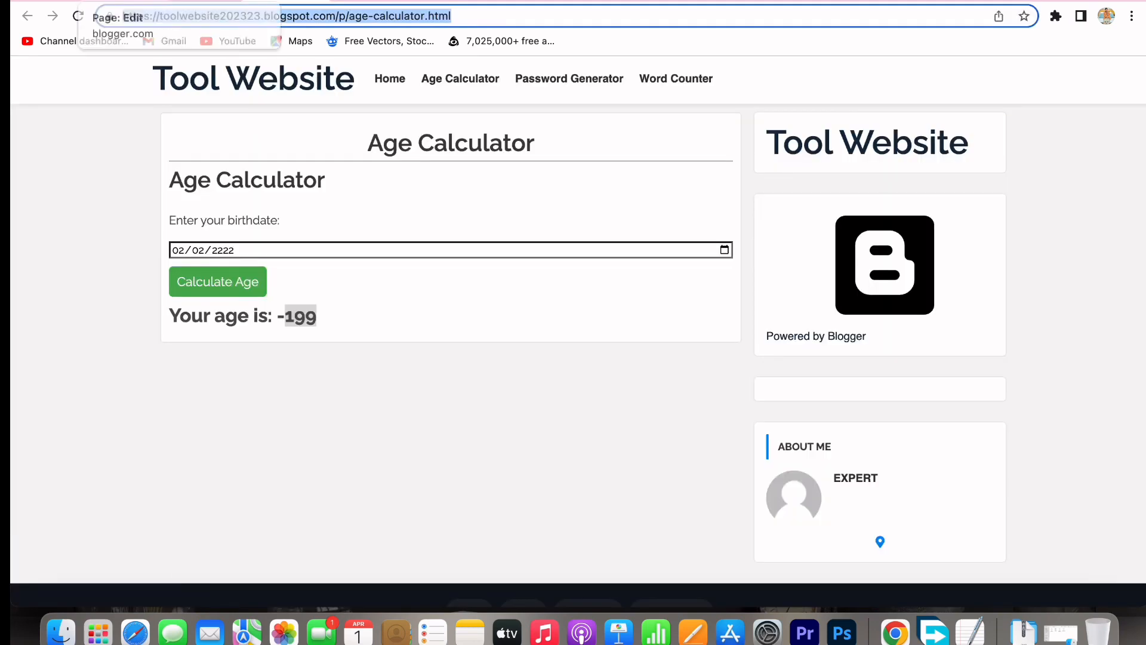
pyautogui.click(99, 1)
pyautogui.click(365, 2)
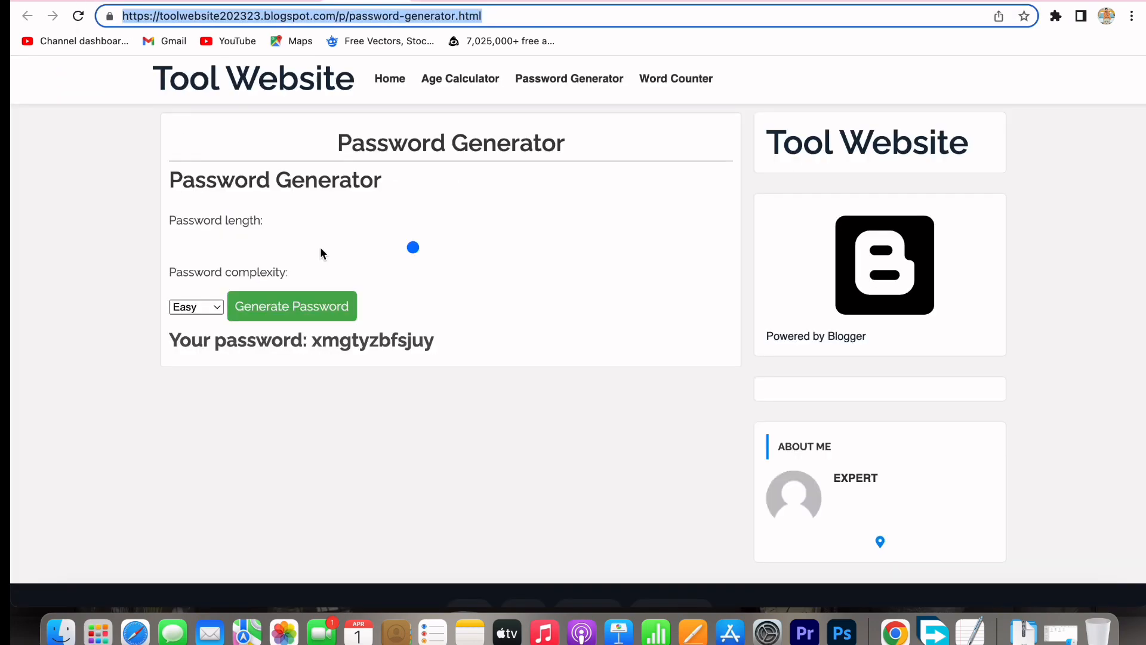
pyautogui.click(277, 422)
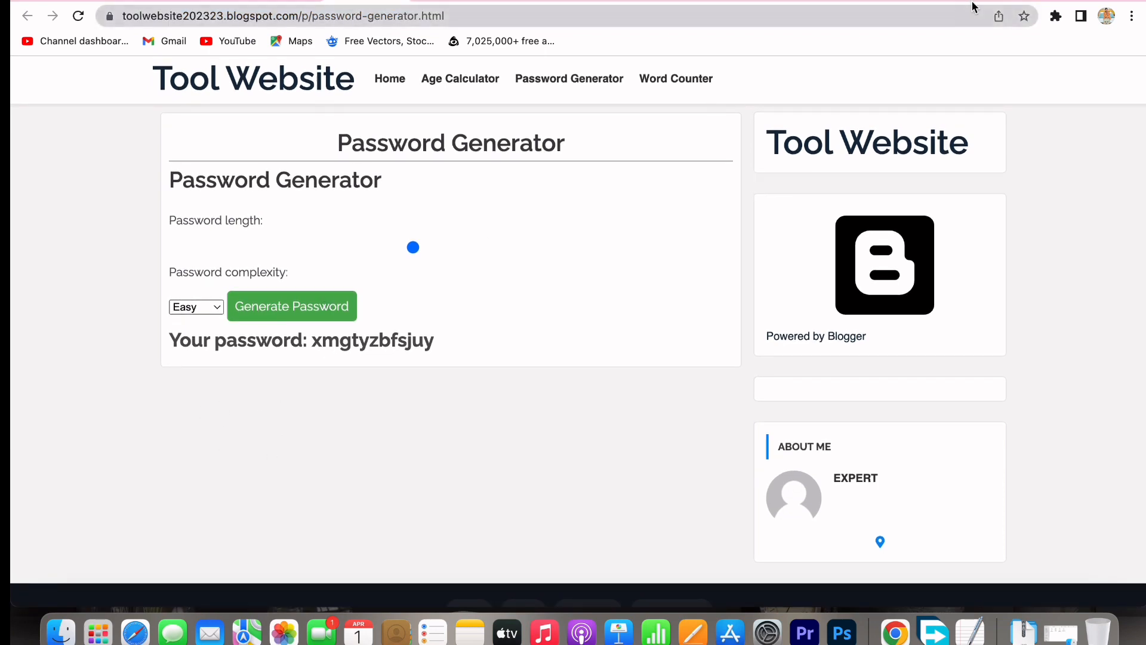
# Step: Start a new ChatGPT chat and copy the Password Generator page's title from the Blogger page editor
pyautogui.click(935, 2)
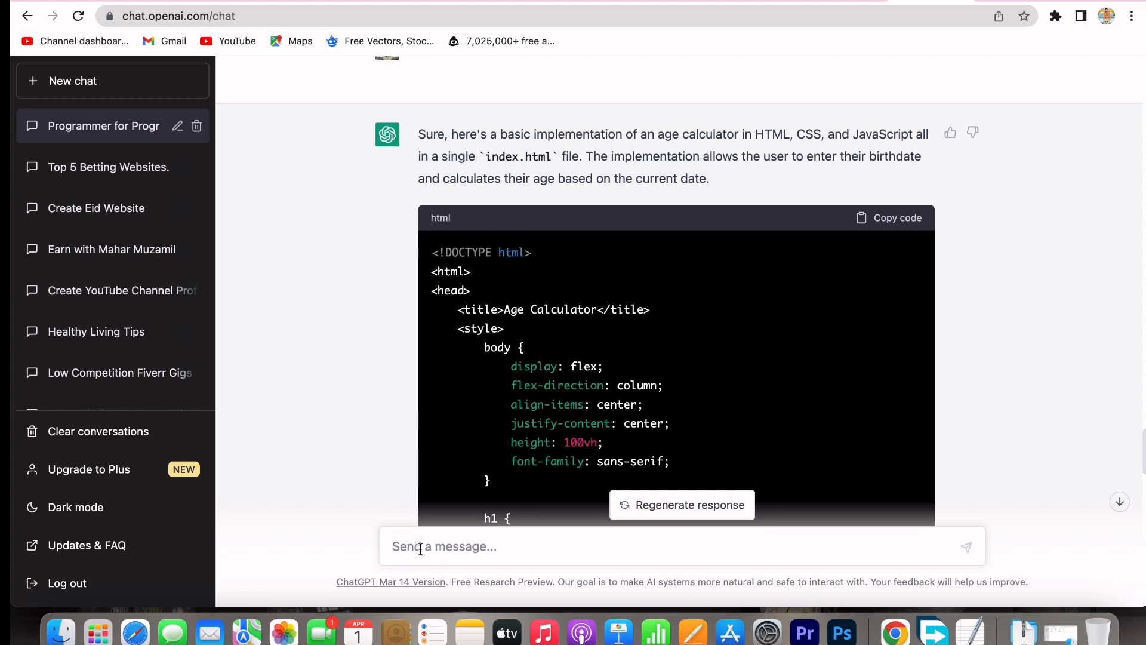
pyautogui.click(65, 83)
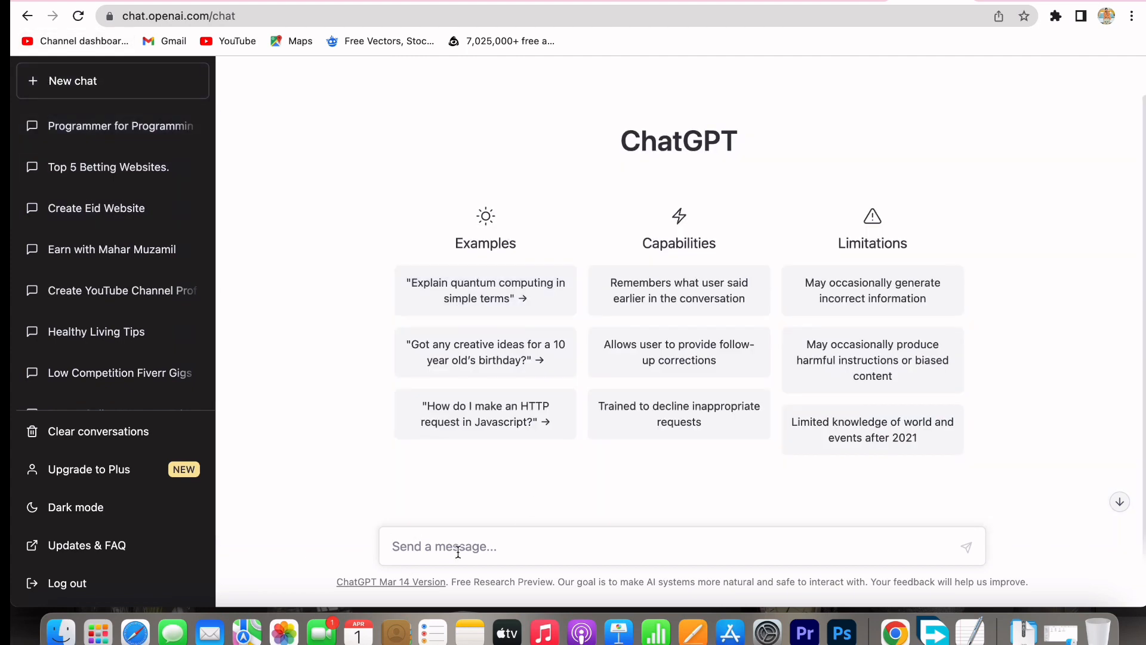
pyautogui.click(123, 2)
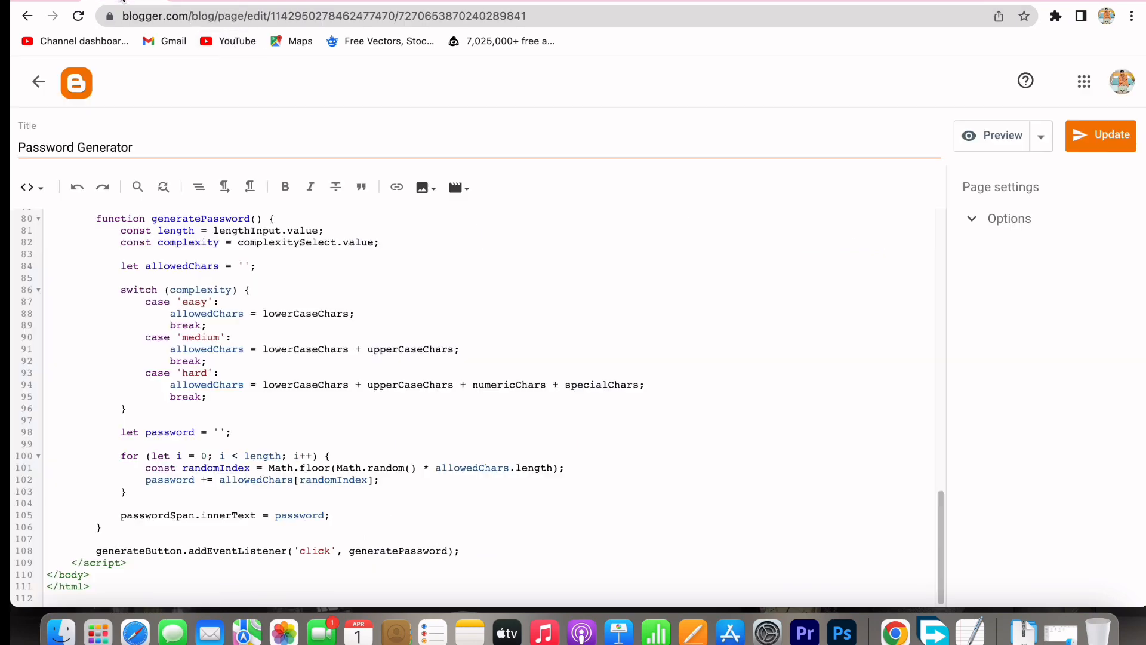
pyautogui.click(99, 147)
pyautogui.press('super+a')
pyautogui.press('super+c')
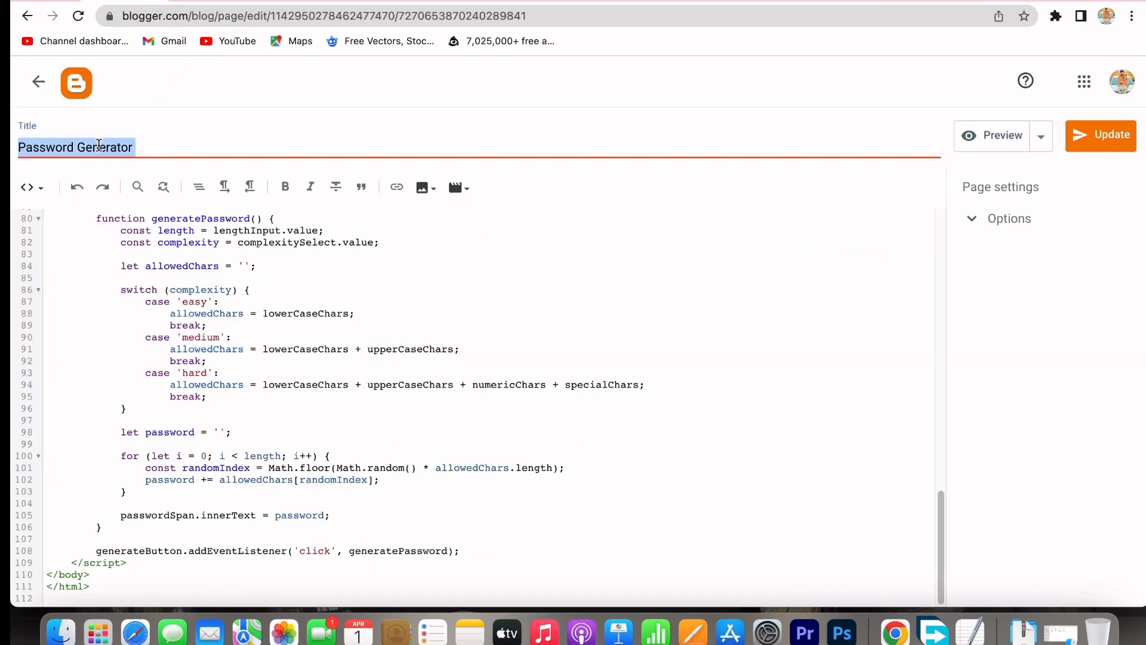
# Step: Send ChatGPT the prompt "write a article about Password Generator page", using the copied title for the topic
pyautogui.click(931, 2)
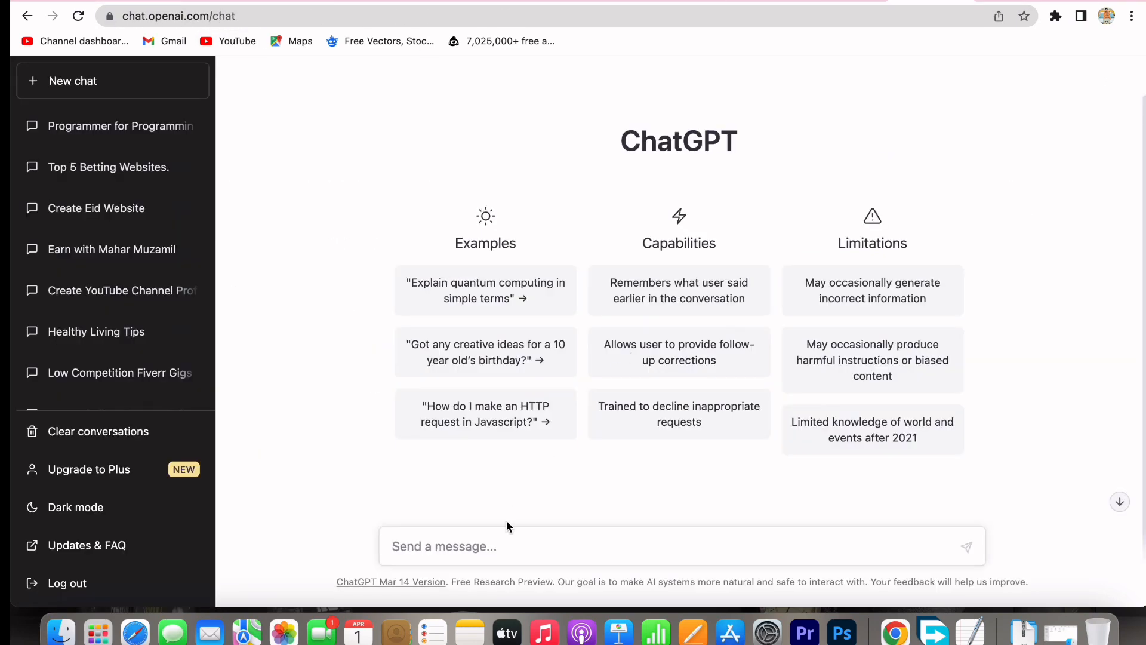
pyautogui.write('write a article about')
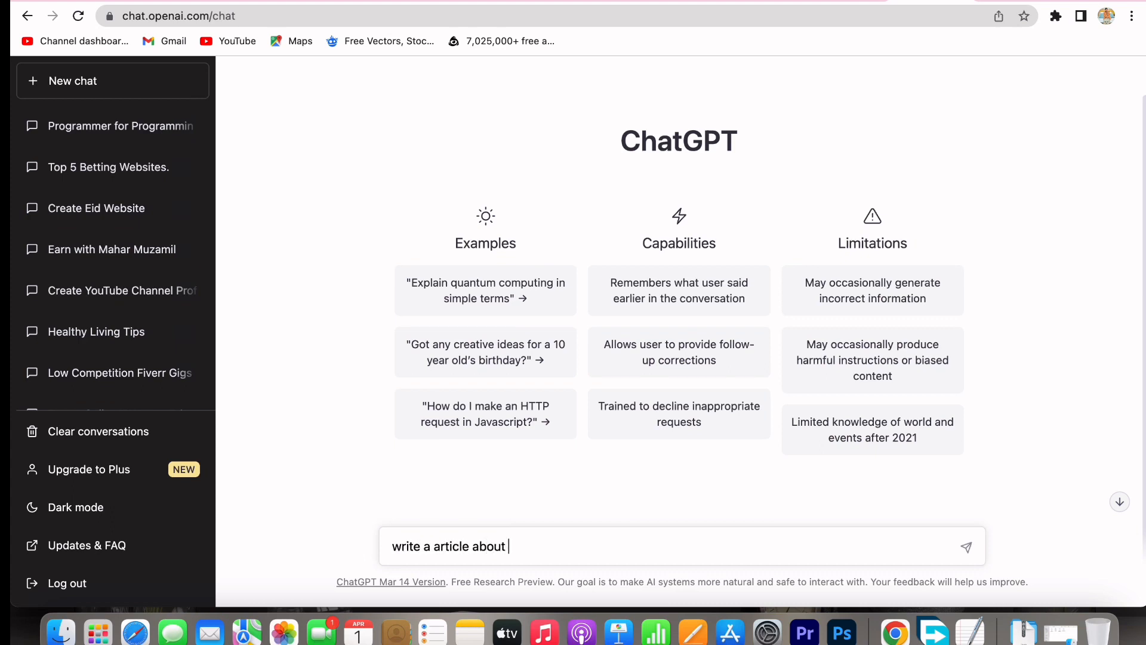
pyautogui.press('super+v')
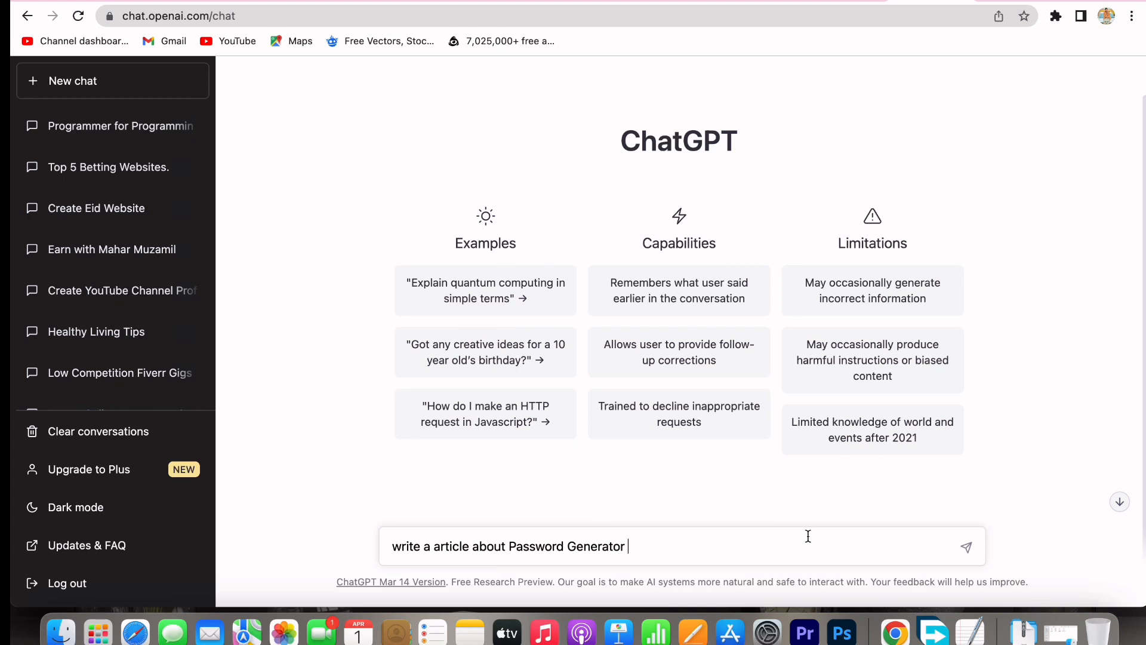
pyautogui.write('page')
pyautogui.press('Return')
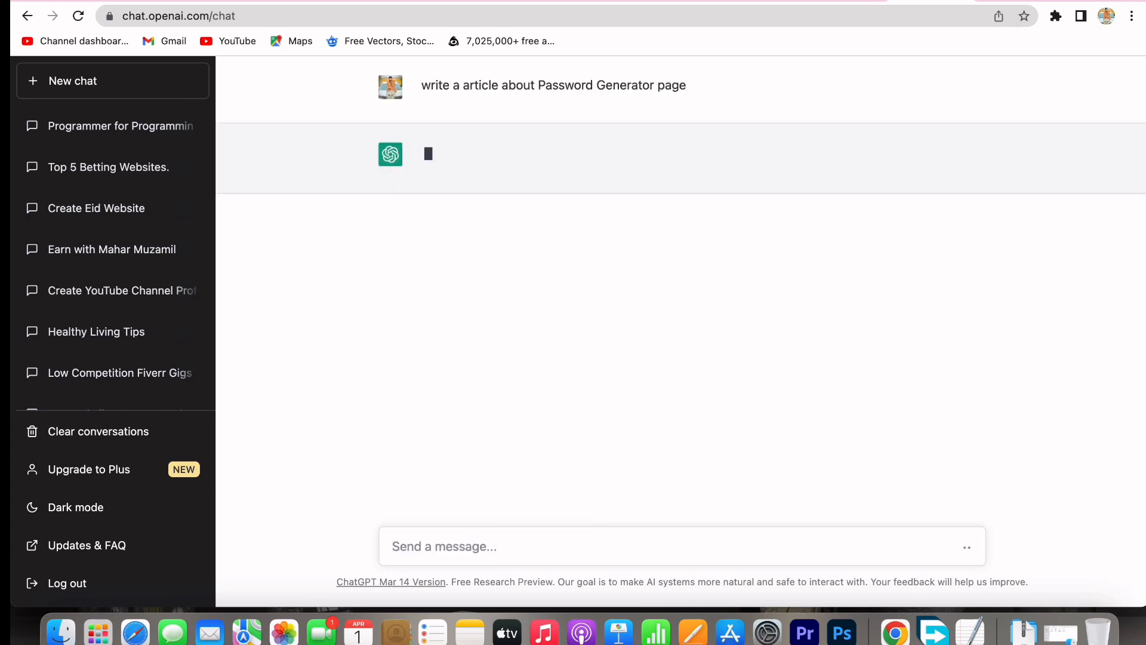
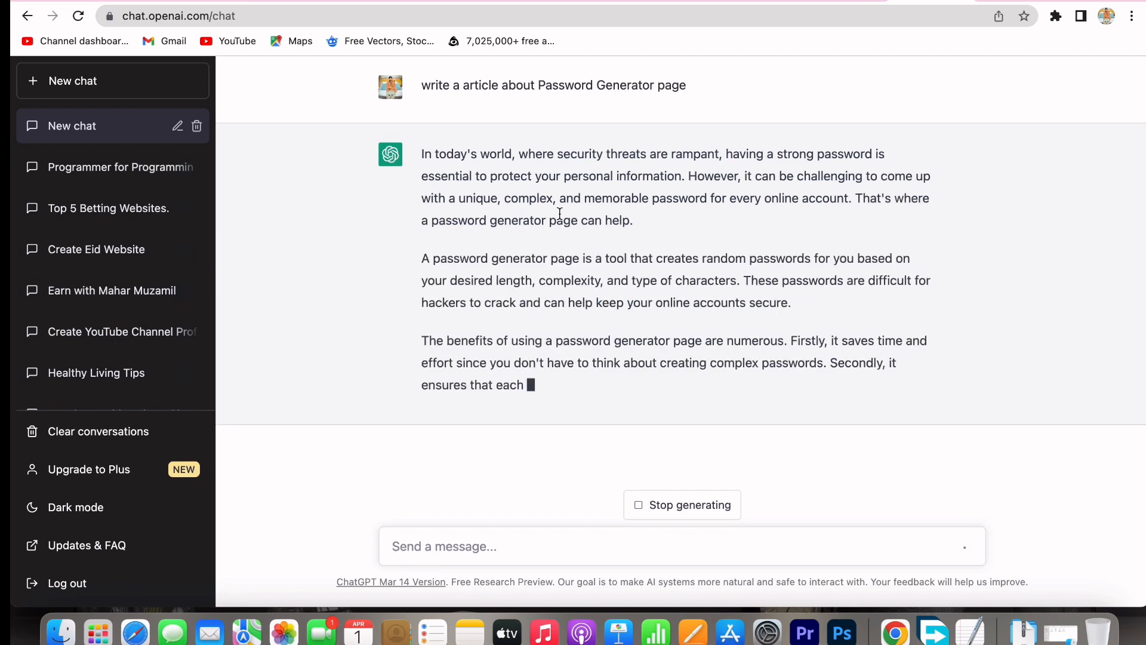
# Step: Search Google for "pakacoder" in a new browser tab and open the Paka Coder free tools website
pyautogui.press('super+t')
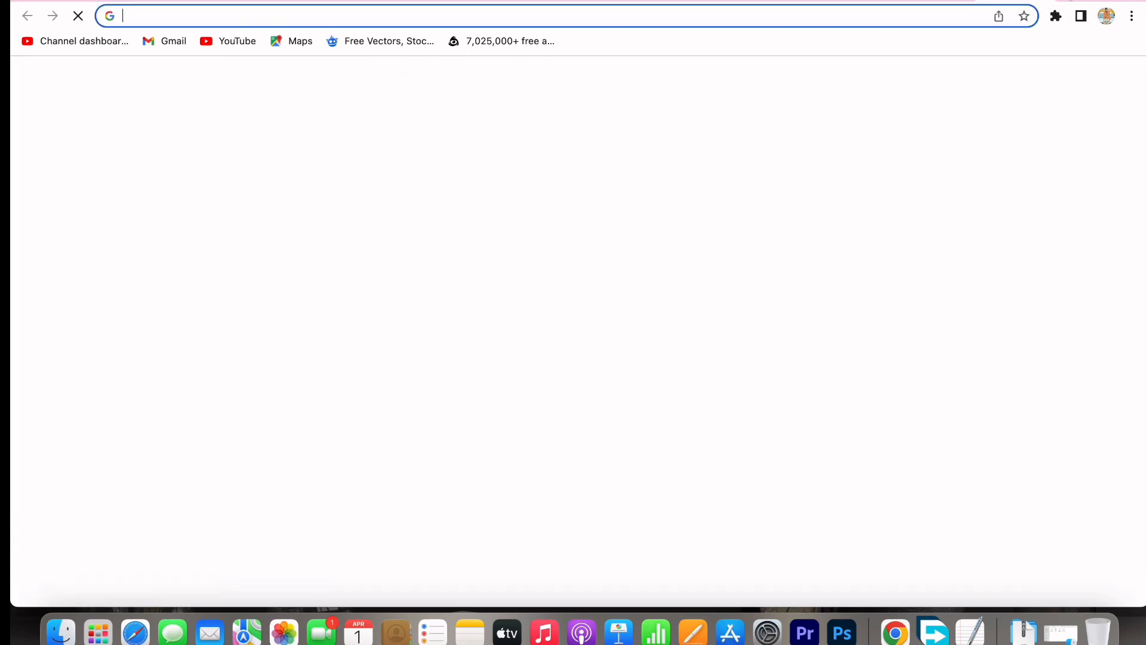
pyautogui.write('paka')
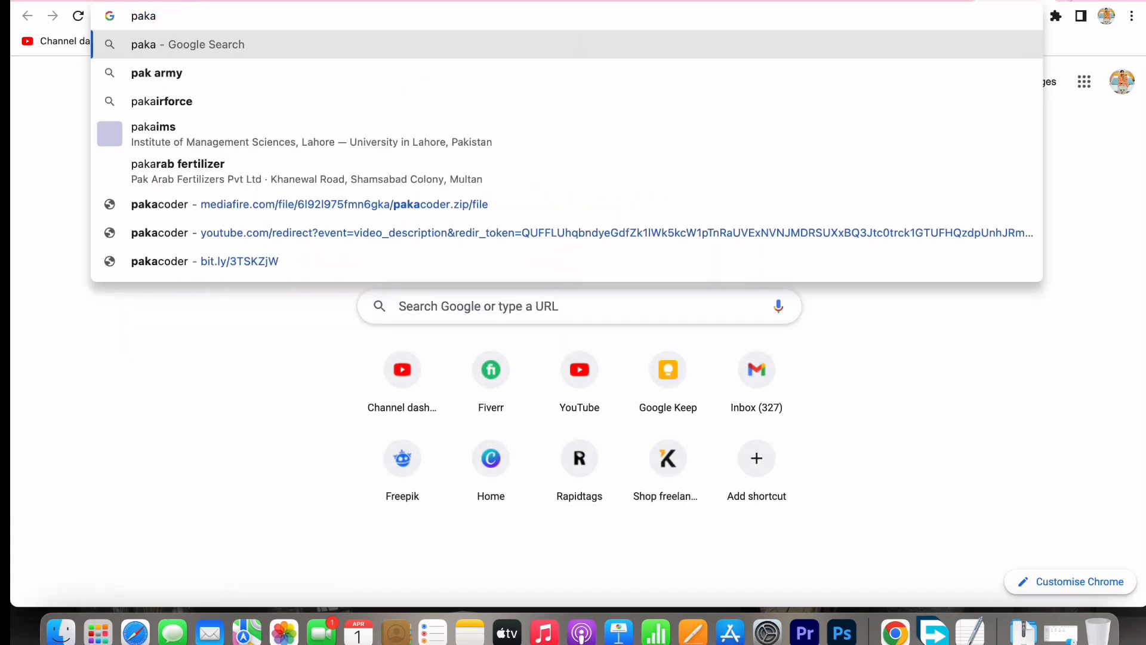
pyautogui.write('coder')
pyautogui.press('Return')
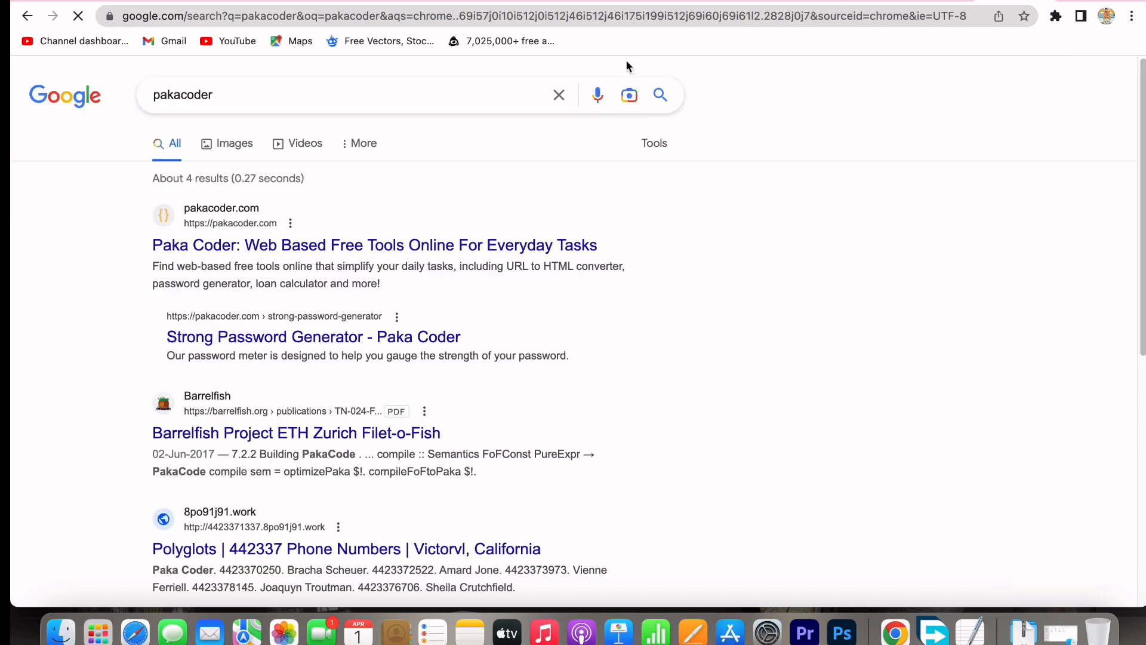
pyautogui.click(349, 246)
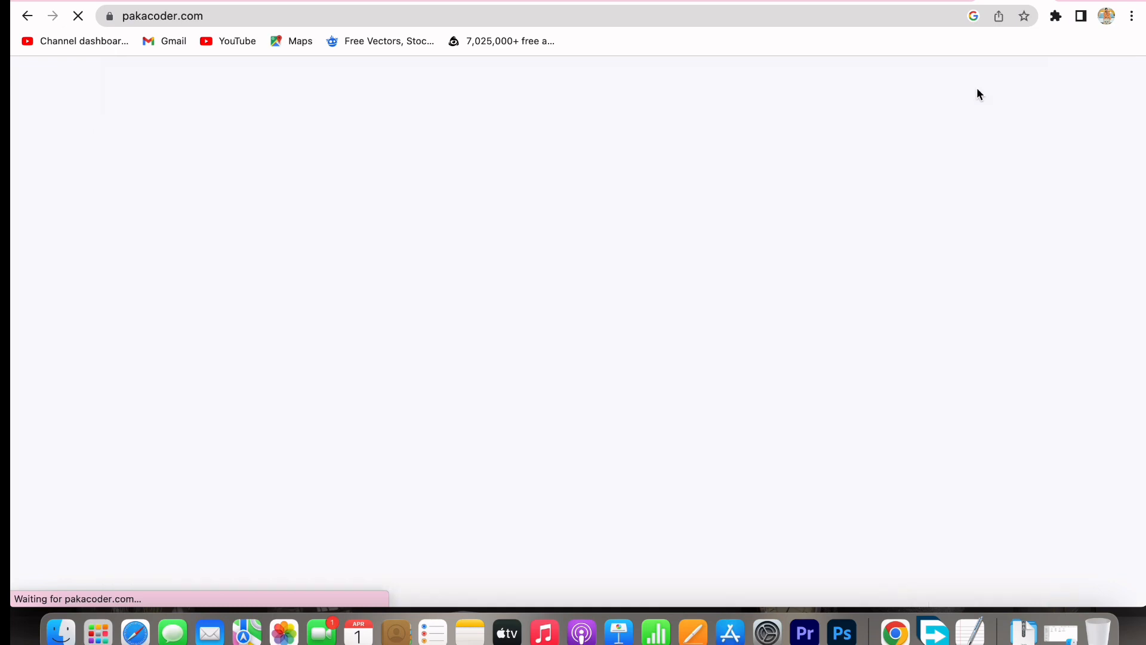
# Step: Return to the ChatGPT chat and review the generated Password Generator article from beginning to end
pyautogui.click(931, 2)
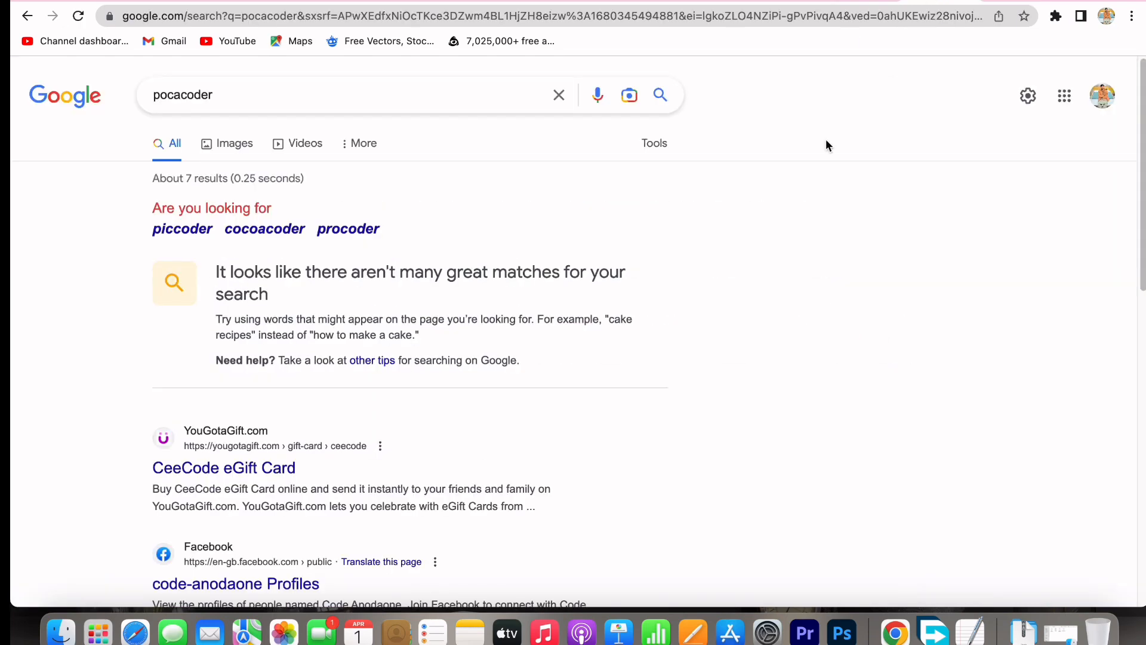
pyautogui.click(867, 2)
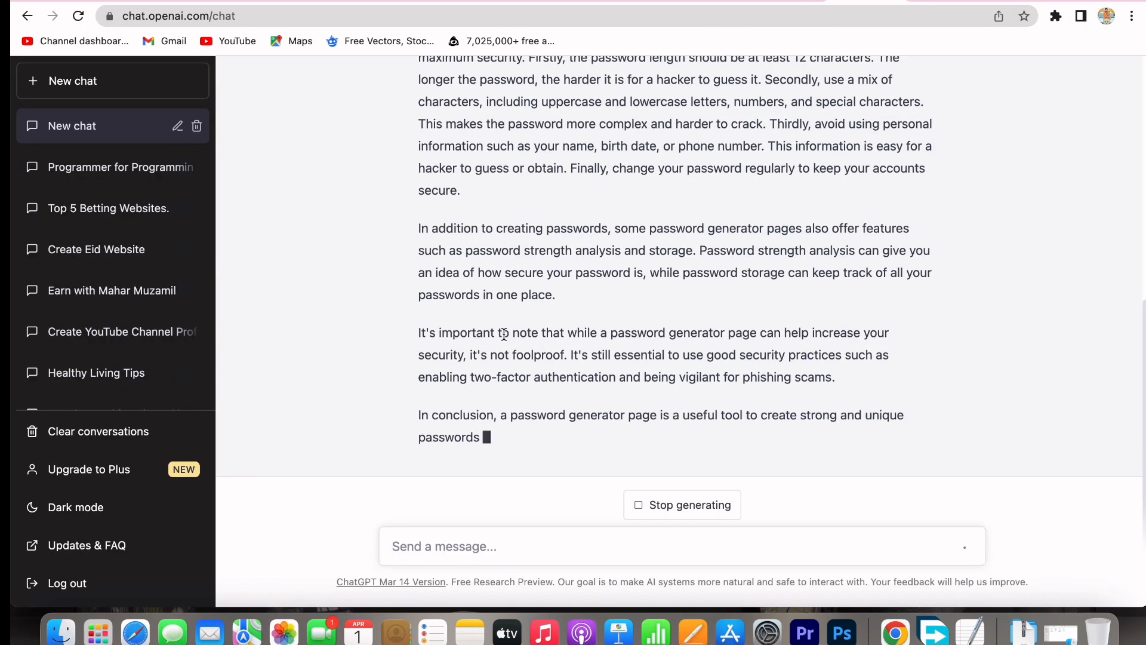
pyautogui.scroll(8, 661, 257)
pyautogui.scroll(-3, 661, 257)
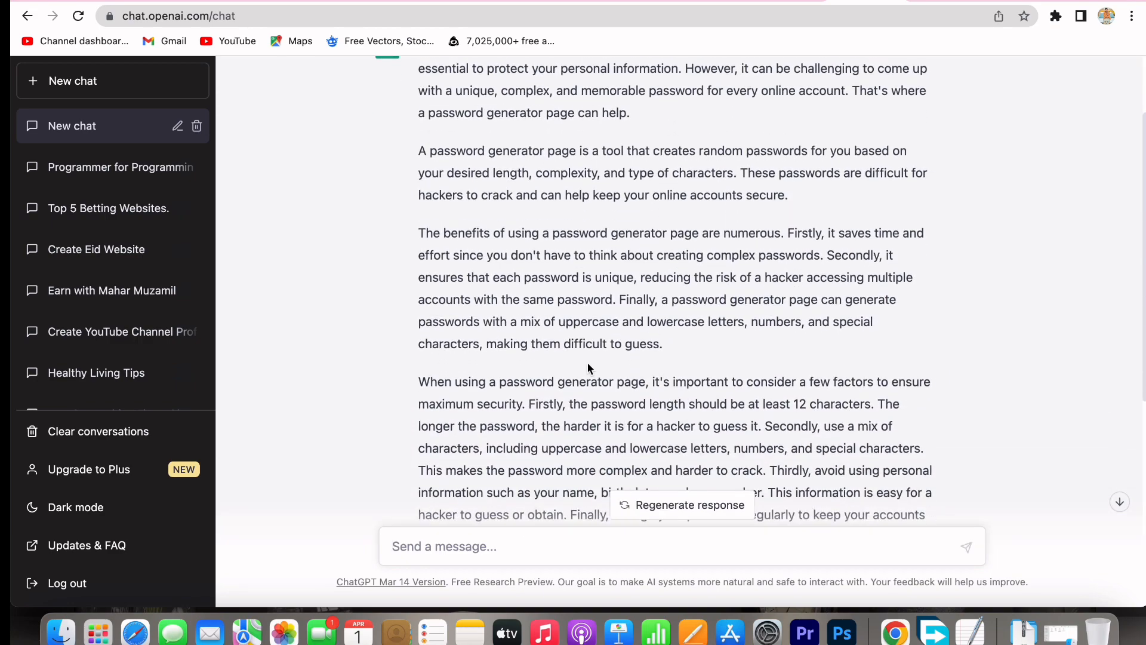
pyautogui.scroll(-8, 587, 364)
pyautogui.scroll(8, 587, 364)
pyautogui.scroll(3, 588, 363)
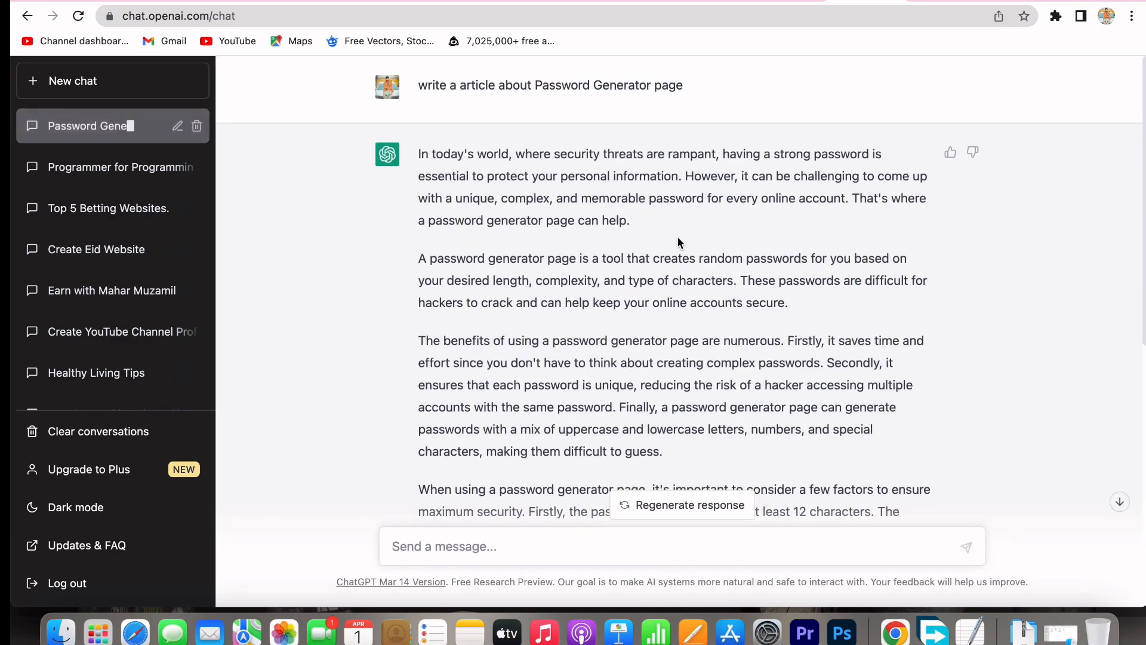
# Step: Select ChatGPT's entire Password Generator article, from the opening paragraph through the conclusion, and copy it
pyautogui.moveTo(418, 154); pyautogui.dragTo(919, 415)
pyautogui.scroll(-3, 671, 384)
pyautogui.scroll(-8, 665, 387)
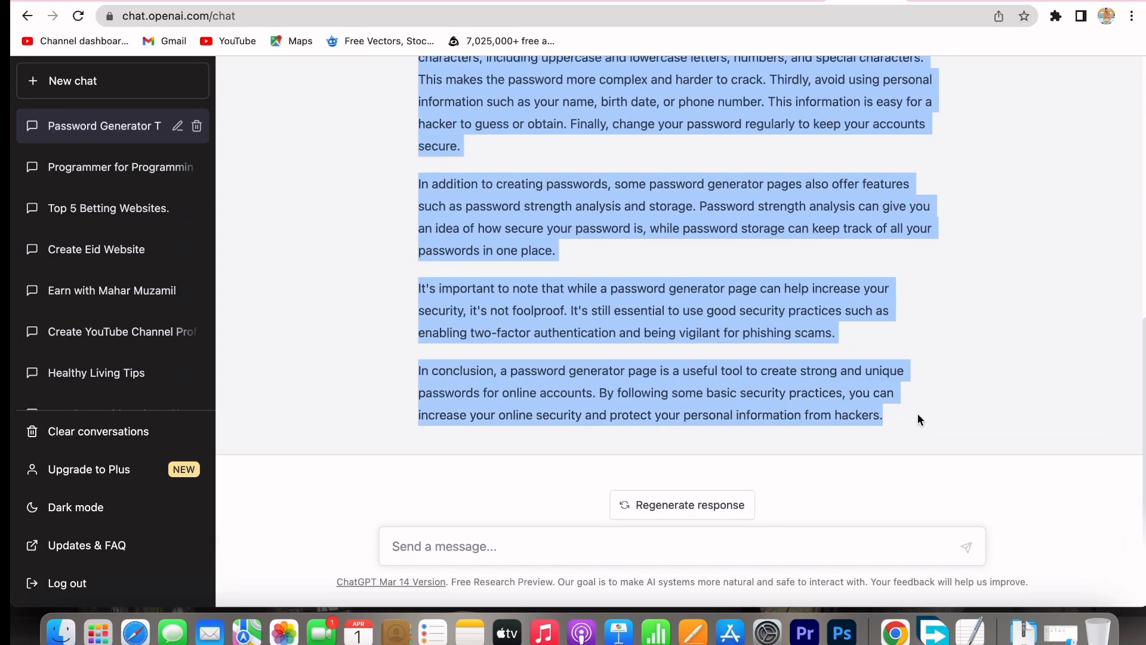
pyautogui.click(791, 5)
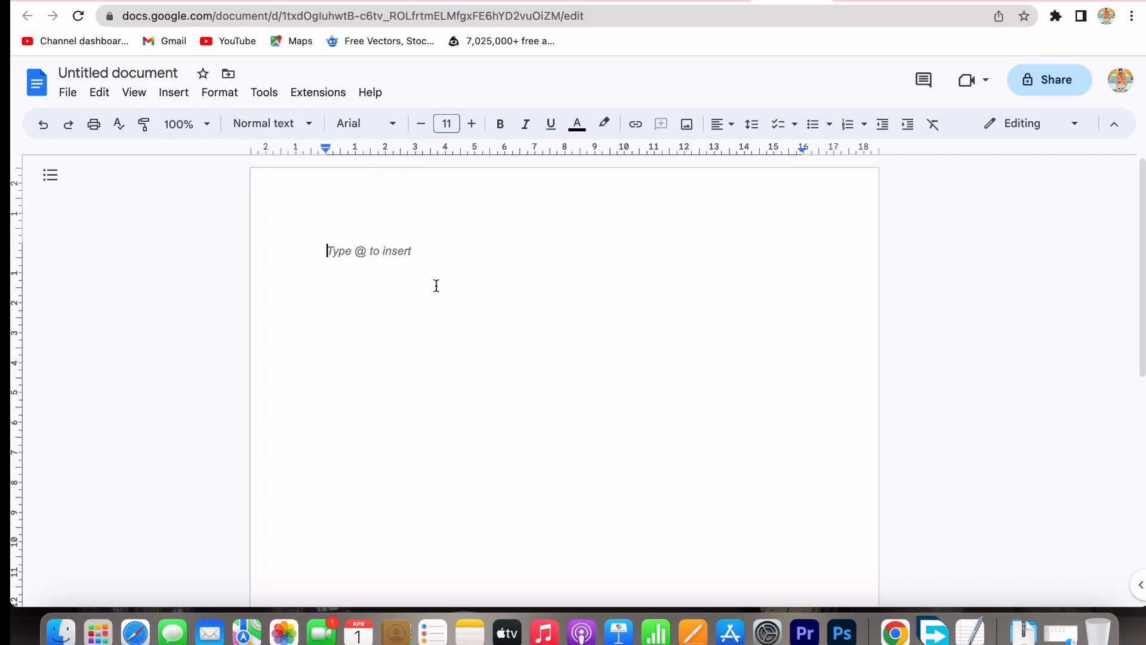
pyautogui.click(866, 2)
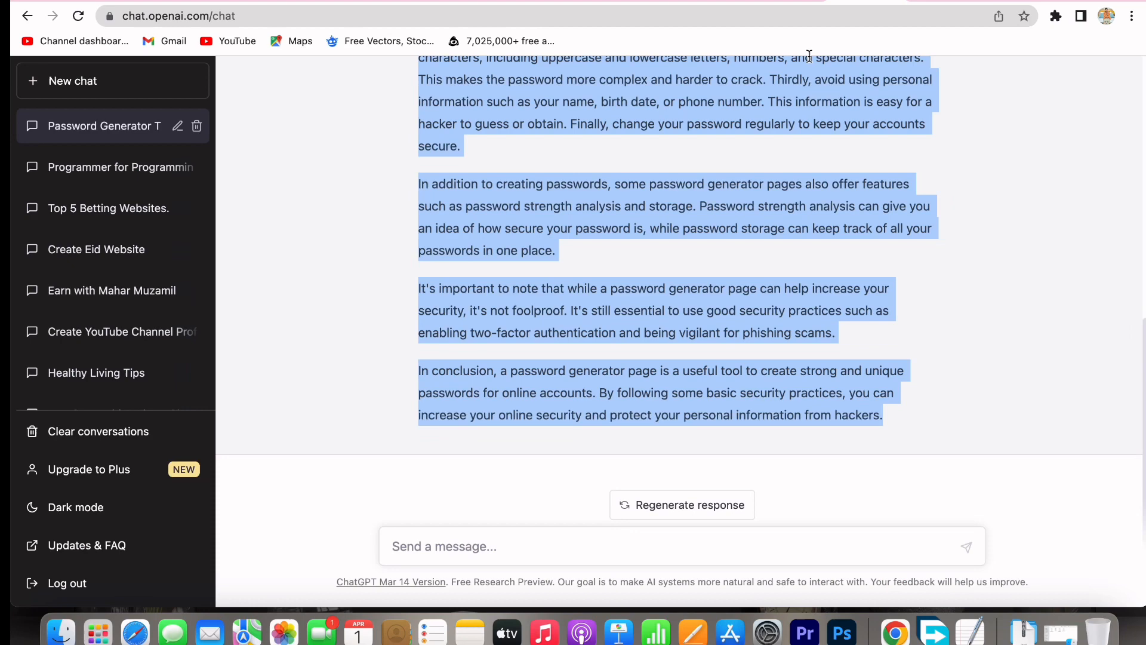
pyautogui.rightClick(565, 184)
pyautogui.click(605, 222)
# Step: Paste the copied article with its formatting into the blank Google Docs document
pyautogui.click(787, 2)
pyautogui.rightClick(390, 249)
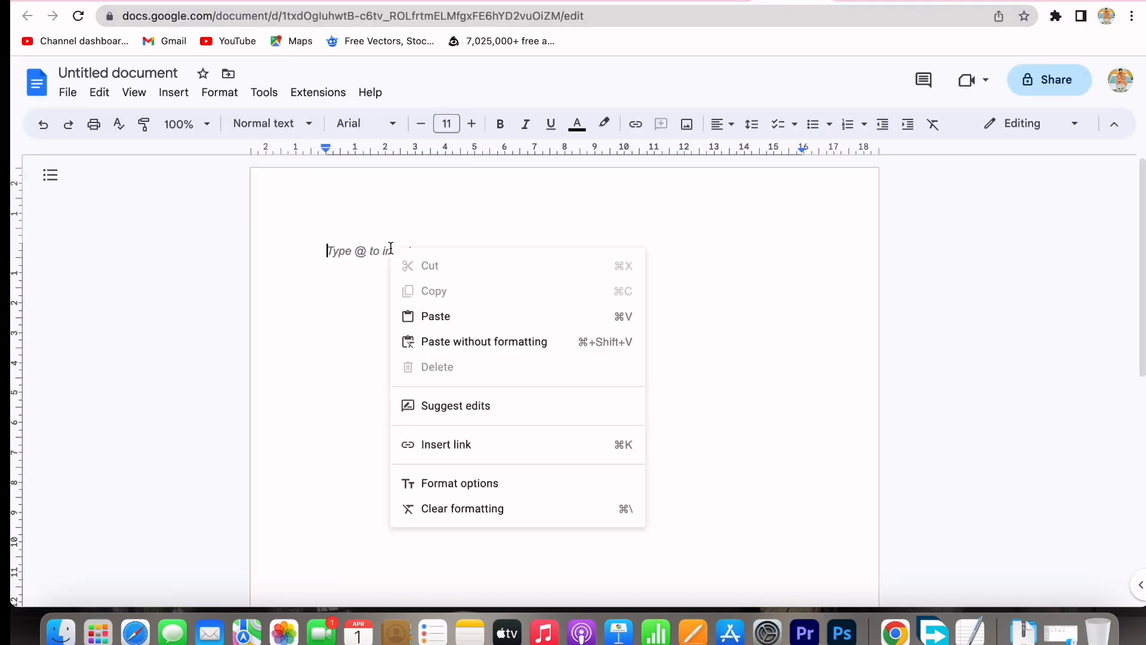
pyautogui.click(440, 317)
pyautogui.scroll(5, 510, 325)
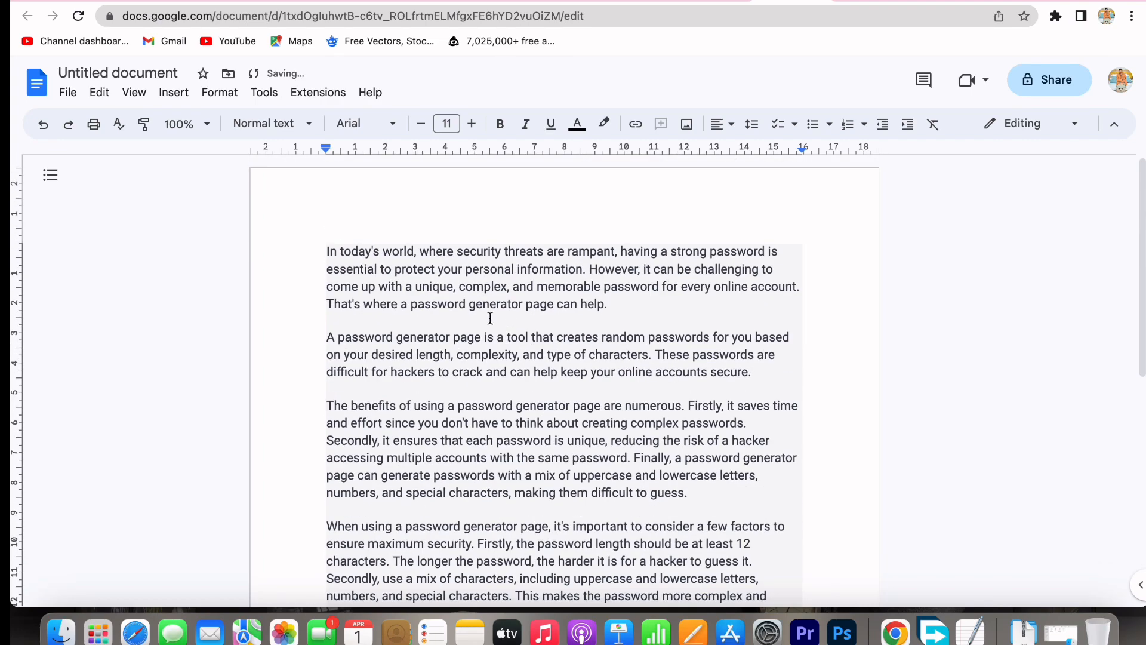
pyautogui.scroll(-1, 378, 312)
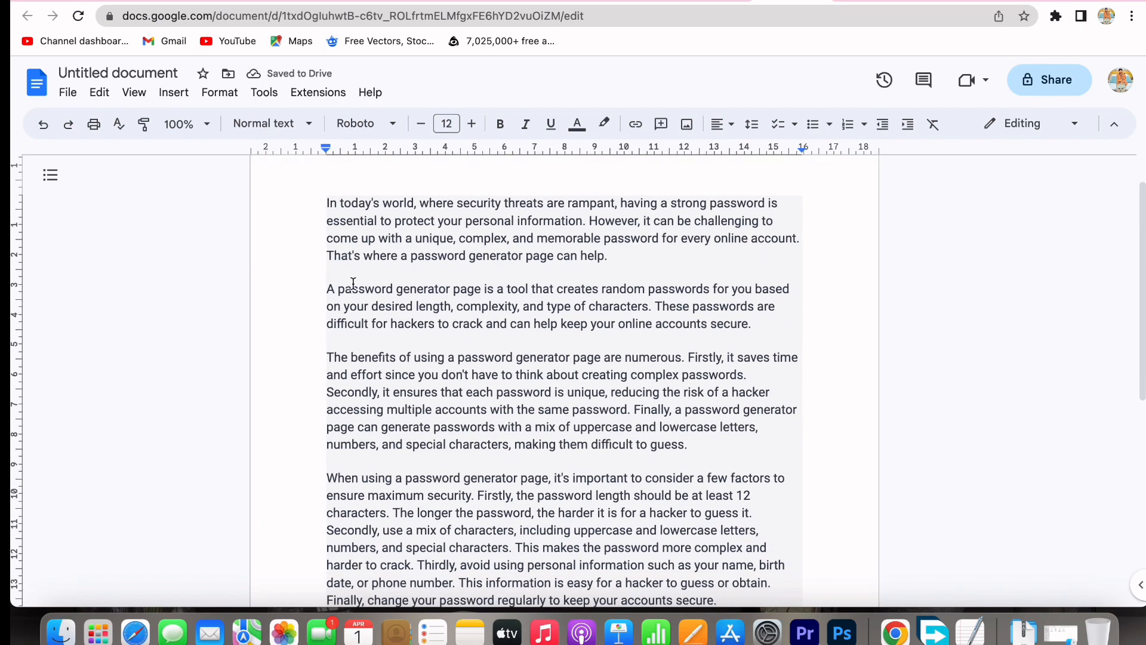
# Step: Insert the title line "Password Generator" above the article's first paragraph
pyautogui.scroll(1, 358, 281)
pyautogui.click(328, 228)
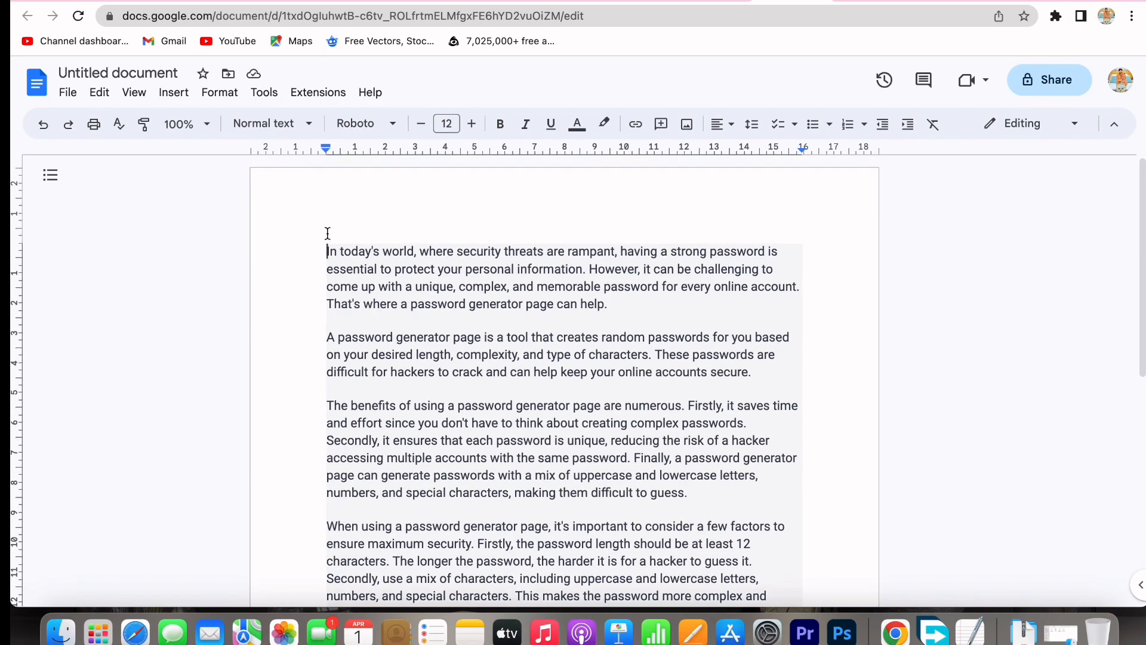
pyautogui.press('Return')
pyautogui.press('Return')
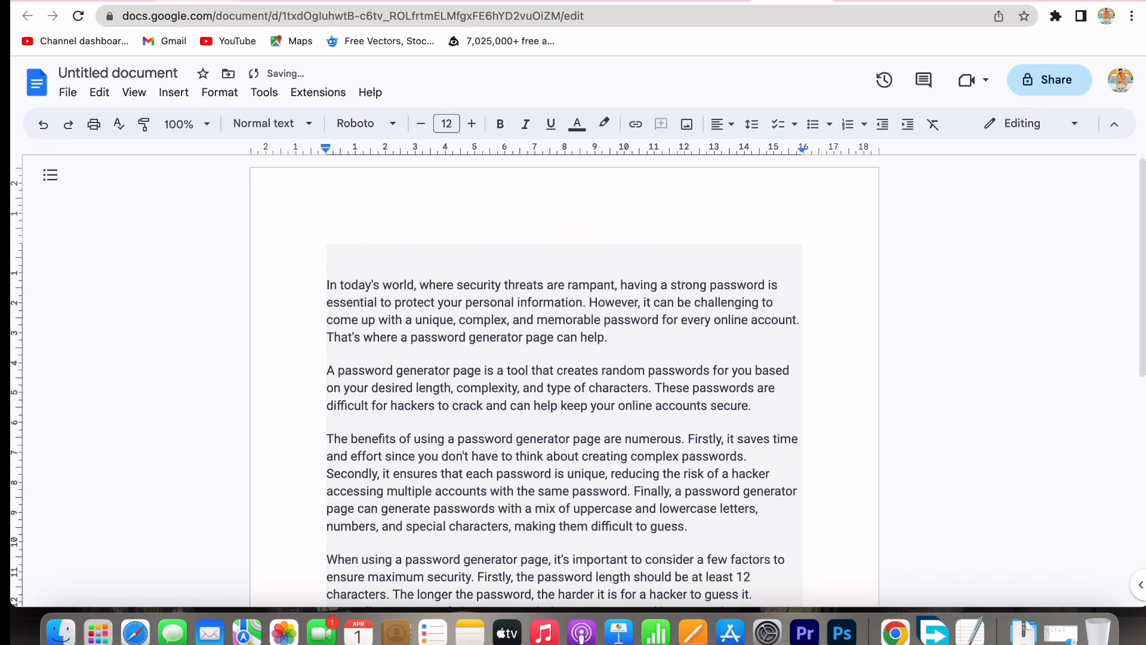
pyautogui.click(118, 1)
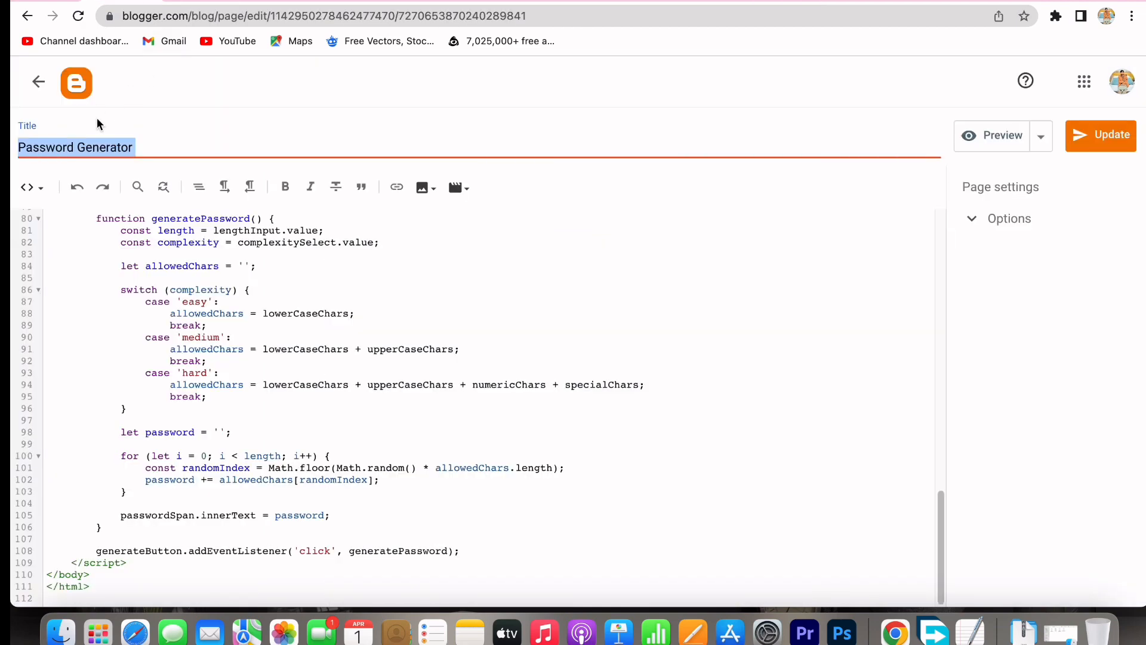
pyautogui.click(677, 1)
pyautogui.press('super+v')
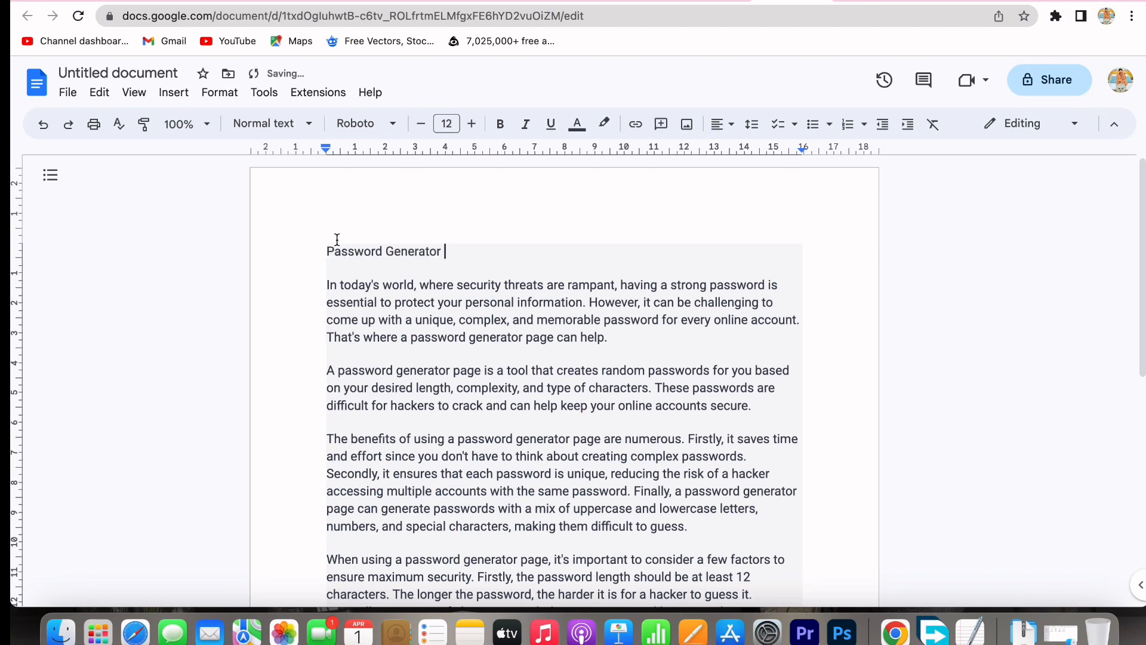
# Step: Apply the Heading 1 style to the "Password Generator" title line
pyautogui.tripleClick(369, 257)
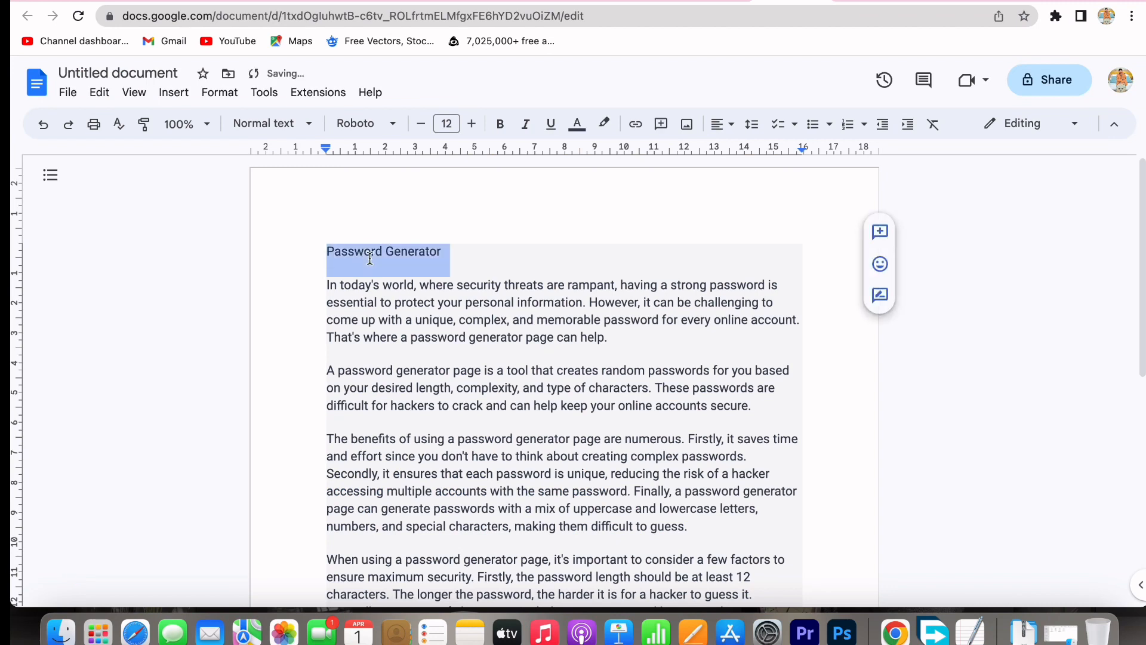
pyautogui.click(274, 124)
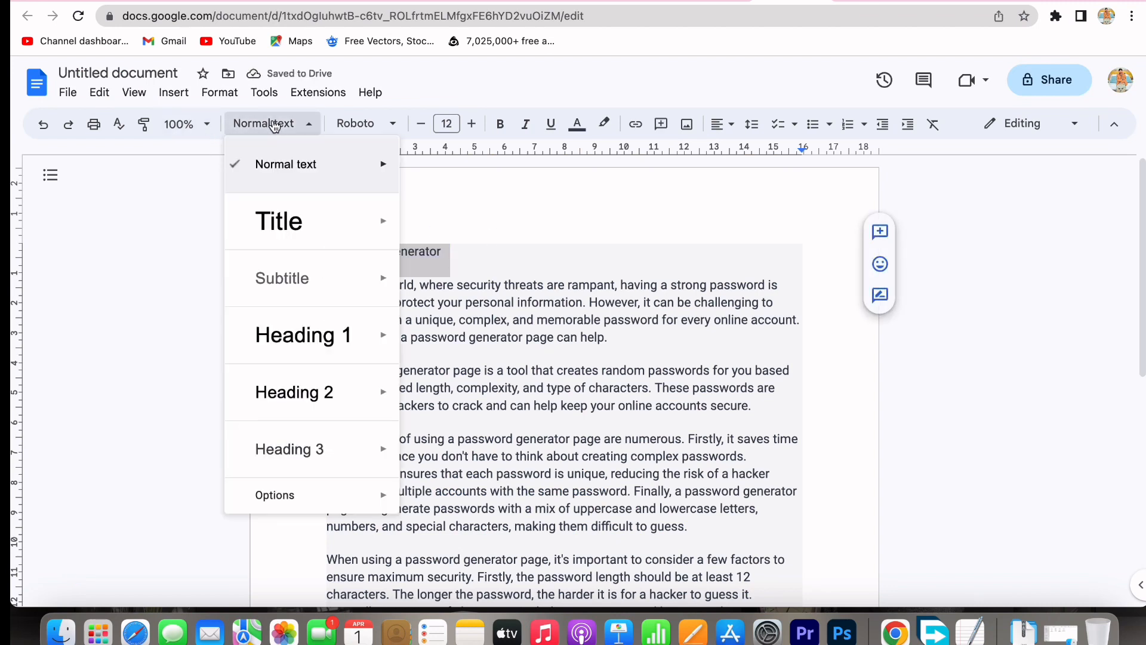
pyautogui.moveTo(379, 335)
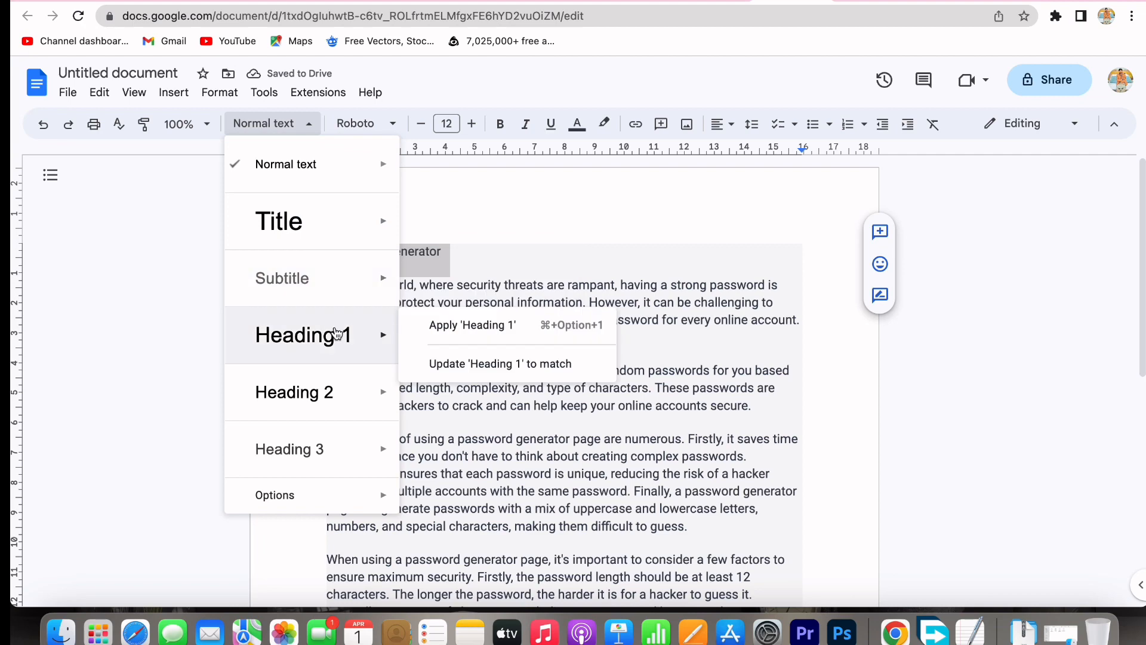
pyautogui.click(479, 325)
pyautogui.click(542, 282)
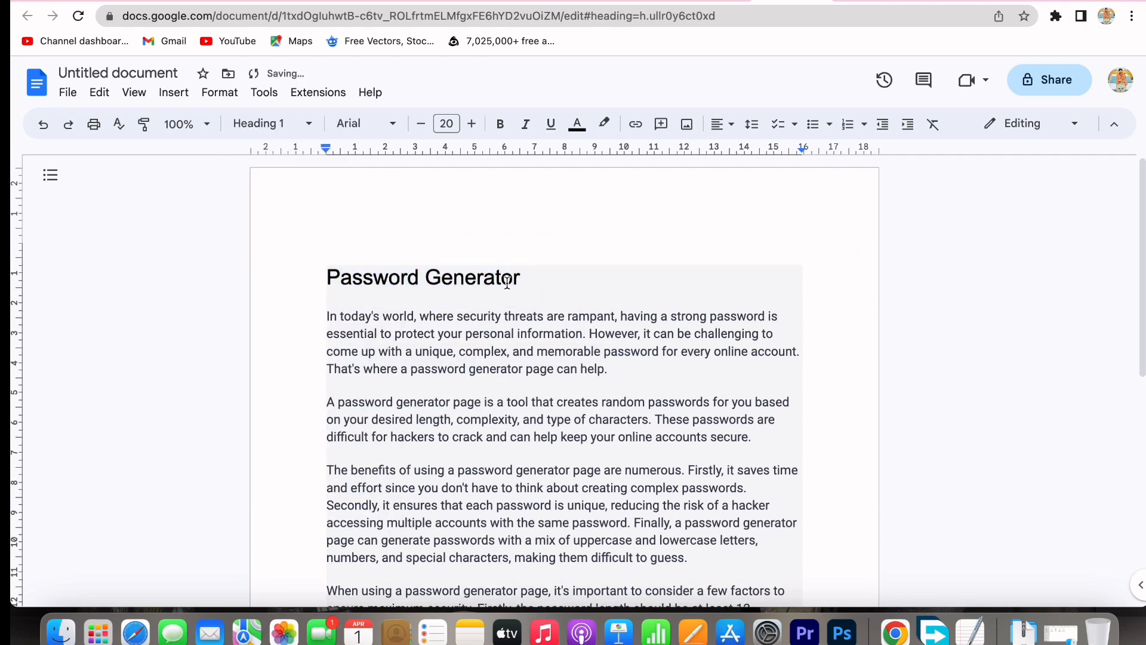
# Step: Copy the "Password Generator" title and paste it on a new line above the paragraph starting "When using a password generator page"
pyautogui.tripleClick(490, 275)
pyautogui.press('super+c')
pyautogui.scroll(-4, 441, 364)
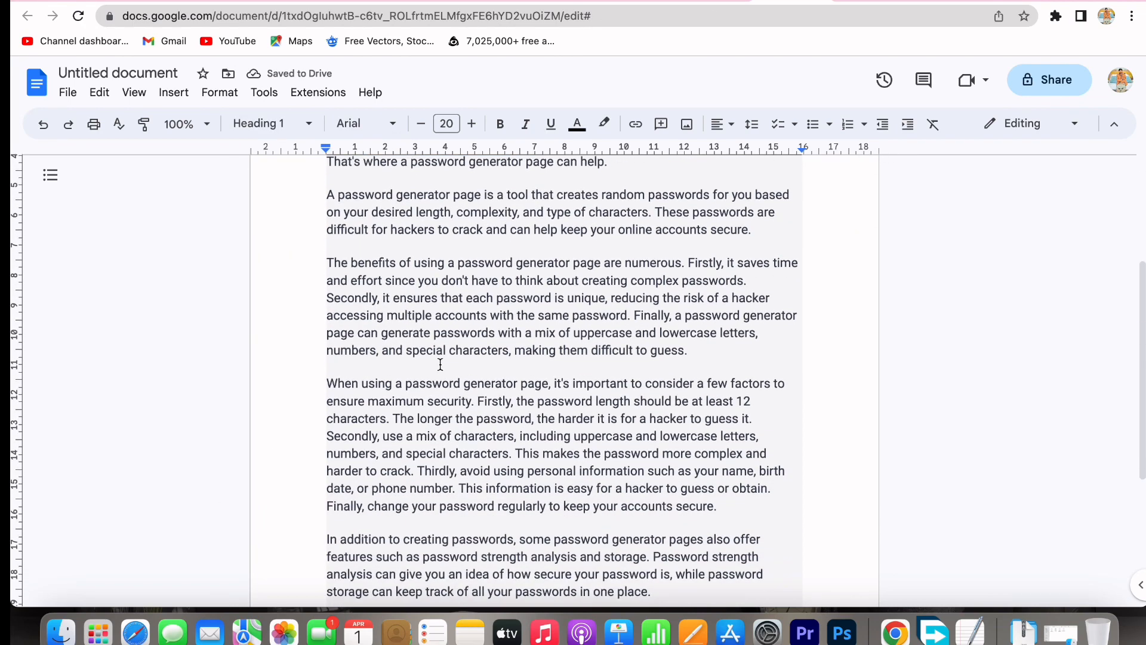
pyautogui.click(716, 363)
pyautogui.press('Return')
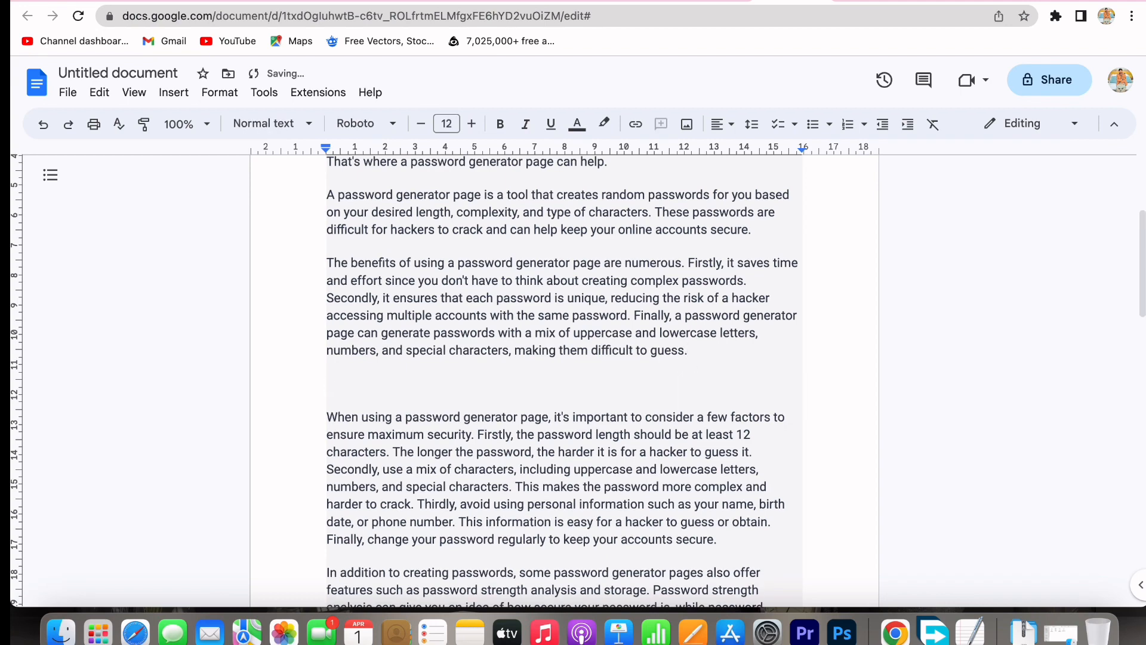
pyautogui.press('super+v')
# Step: Apply the Heading 2 style to the "Password Generator" line in the middle of the article
pyautogui.tripleClick(471, 388)
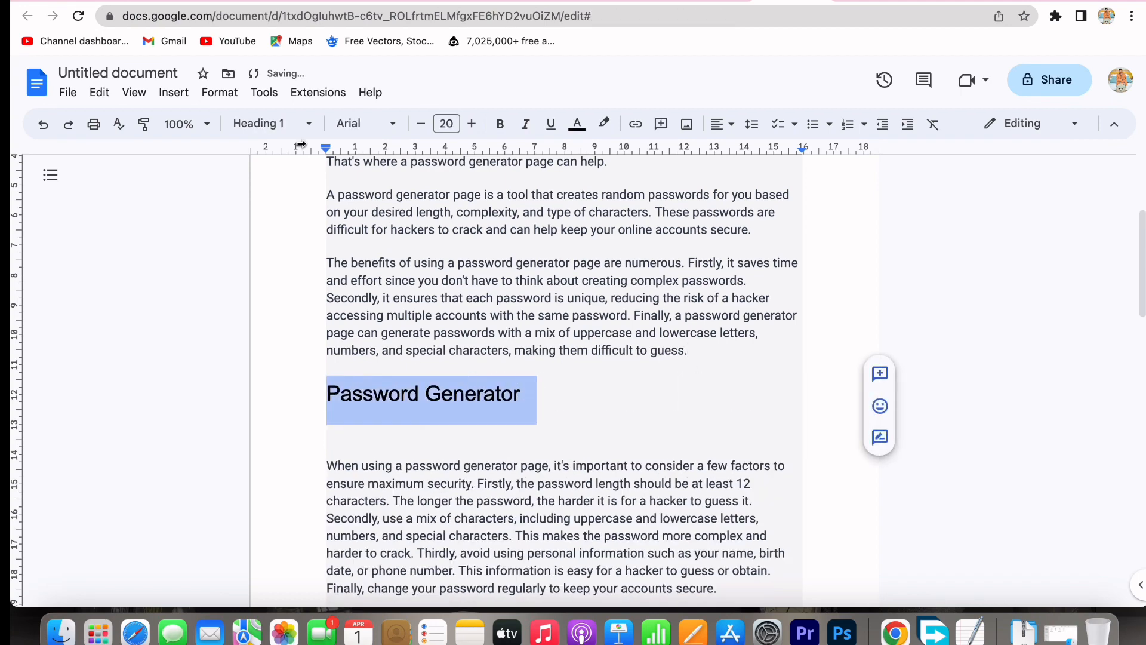
pyautogui.click(310, 124)
pyautogui.moveTo(333, 391)
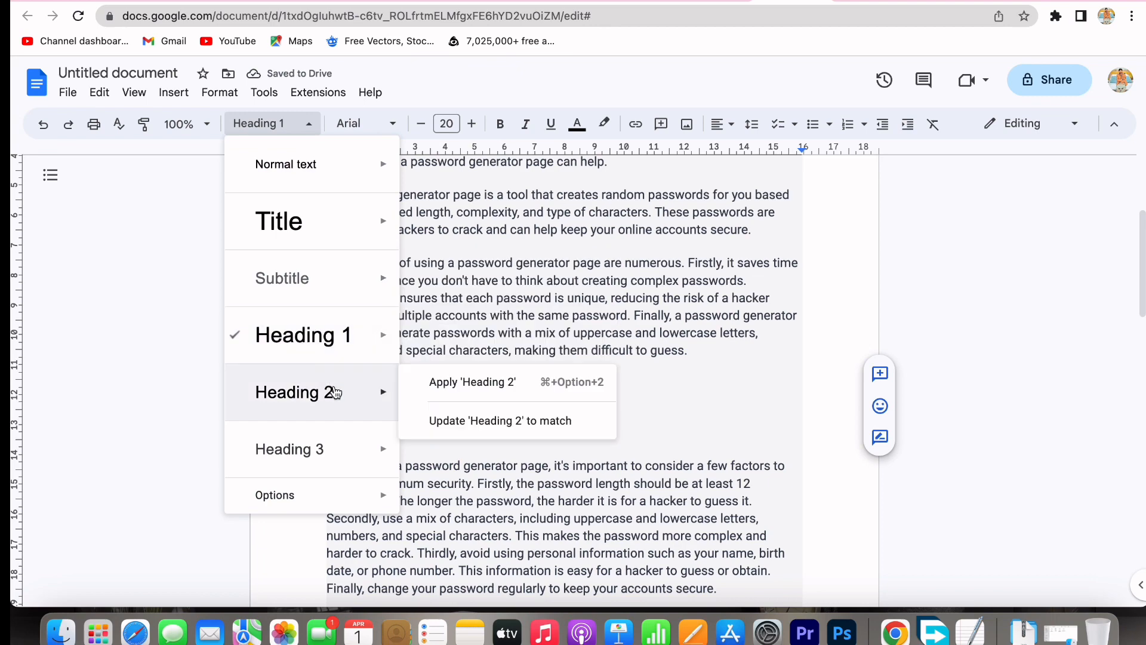
pyautogui.click(476, 382)
pyautogui.click(572, 430)
# Step: Select the entire article in the document, including both headings, and copy it
pyautogui.scroll(5, 635, 364)
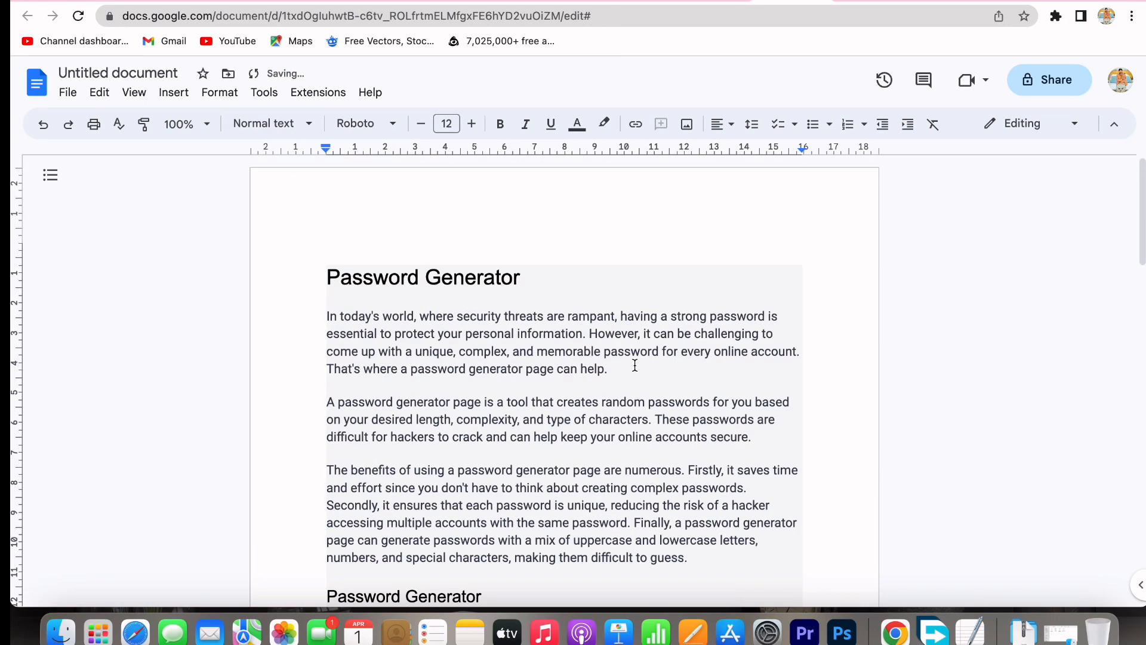
pyautogui.scroll(-1, 535, 363)
pyautogui.scroll(-5, 535, 363)
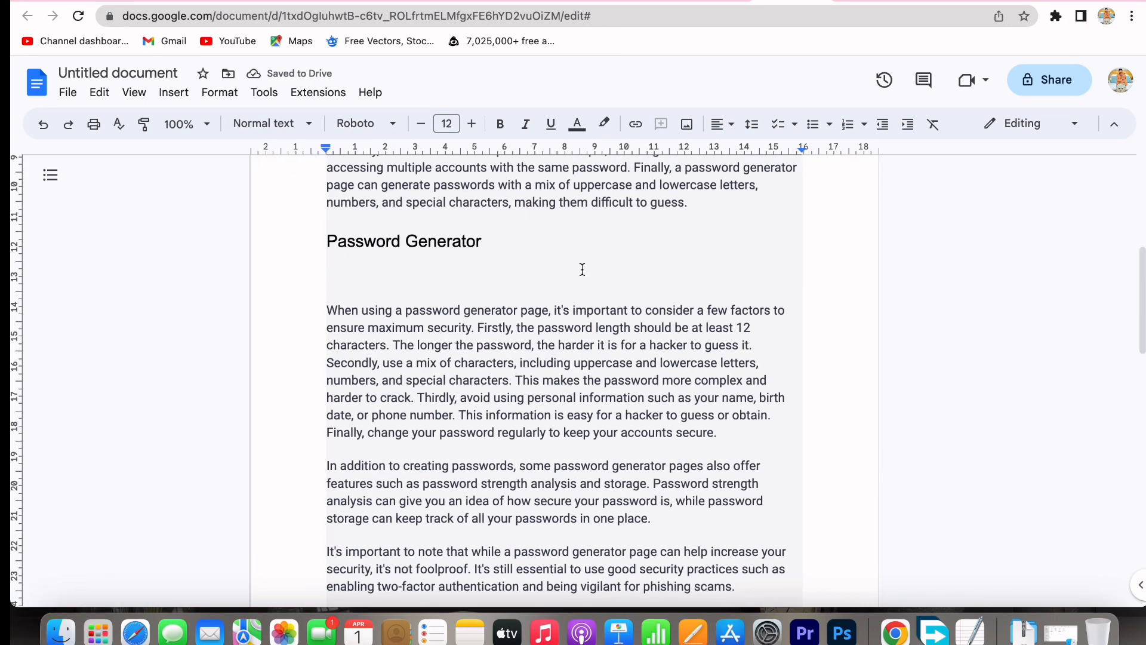
pyautogui.press('super+a')
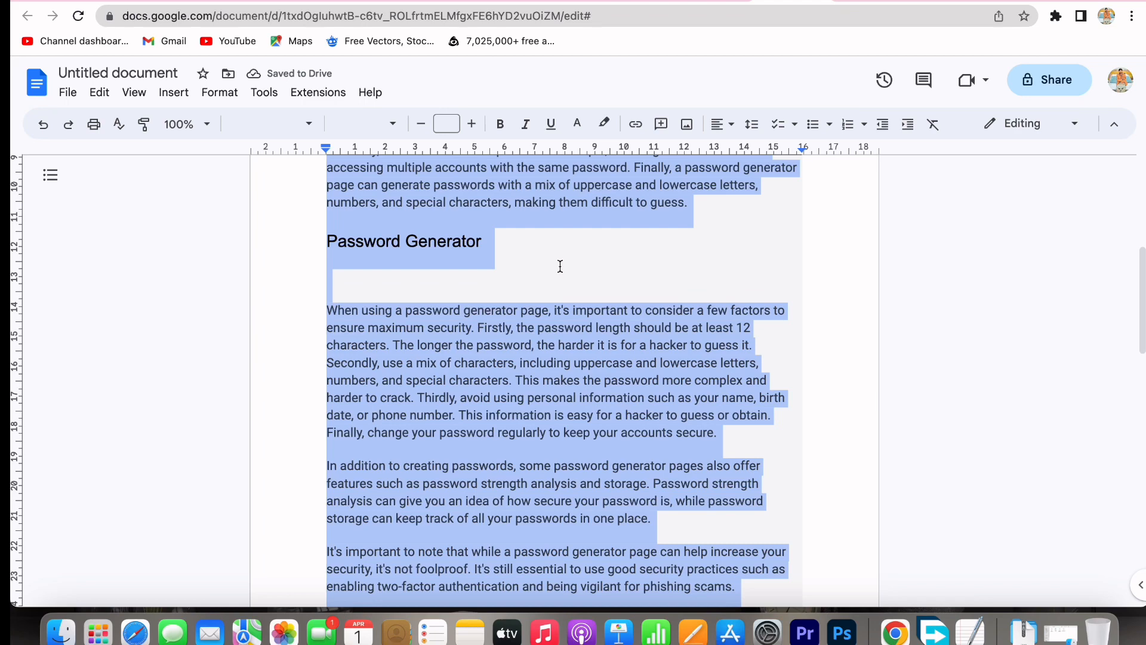
# Step: Switch to the pakacoder.com homepage and examine its HTML Hyperlink Creator tool, from the introduction through the output box
pyautogui.click(1013, 1)
pyautogui.scroll(-5, 336, 416)
pyautogui.scroll(-1, 337, 422)
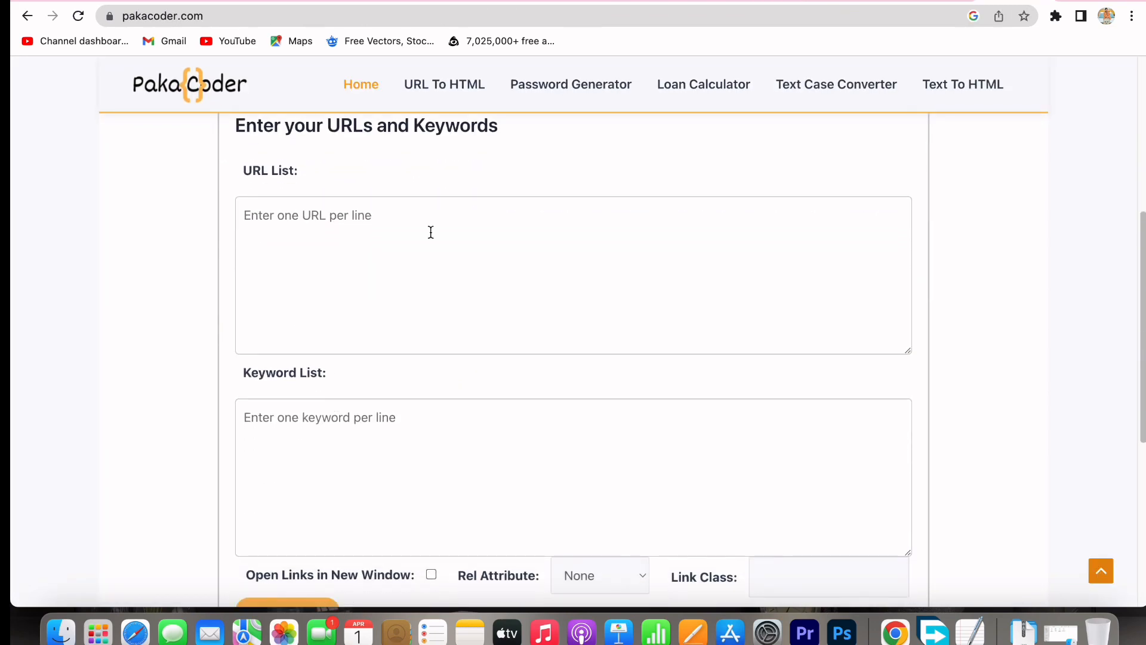
pyautogui.scroll(-1, 332, 310)
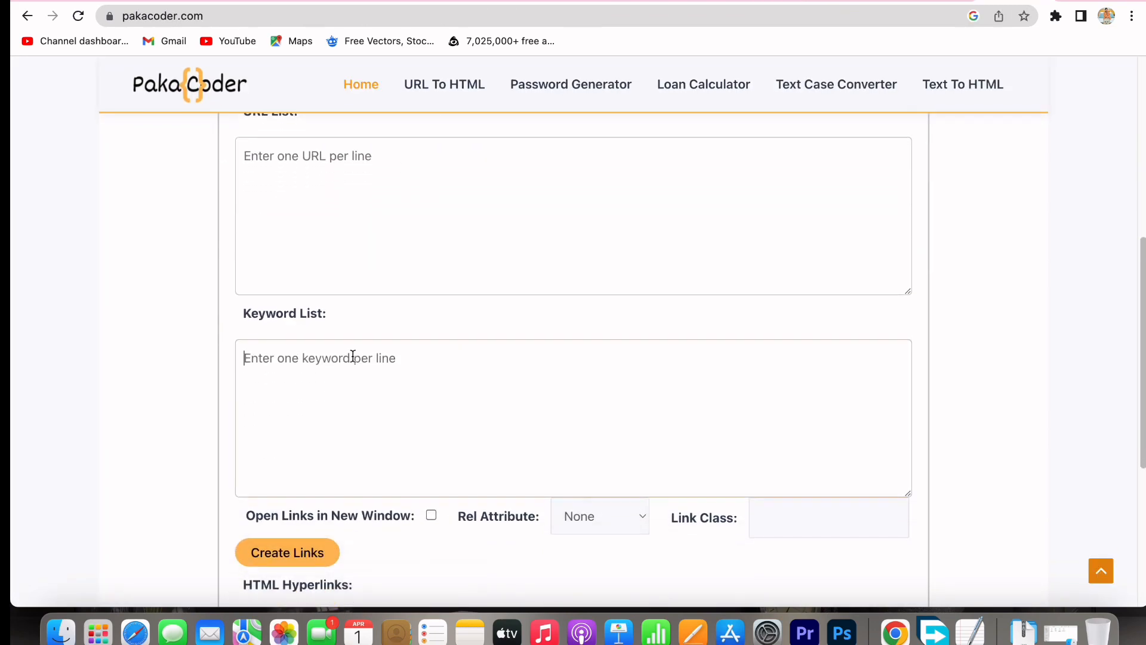
pyautogui.click(352, 356)
pyautogui.scroll(8, 352, 355)
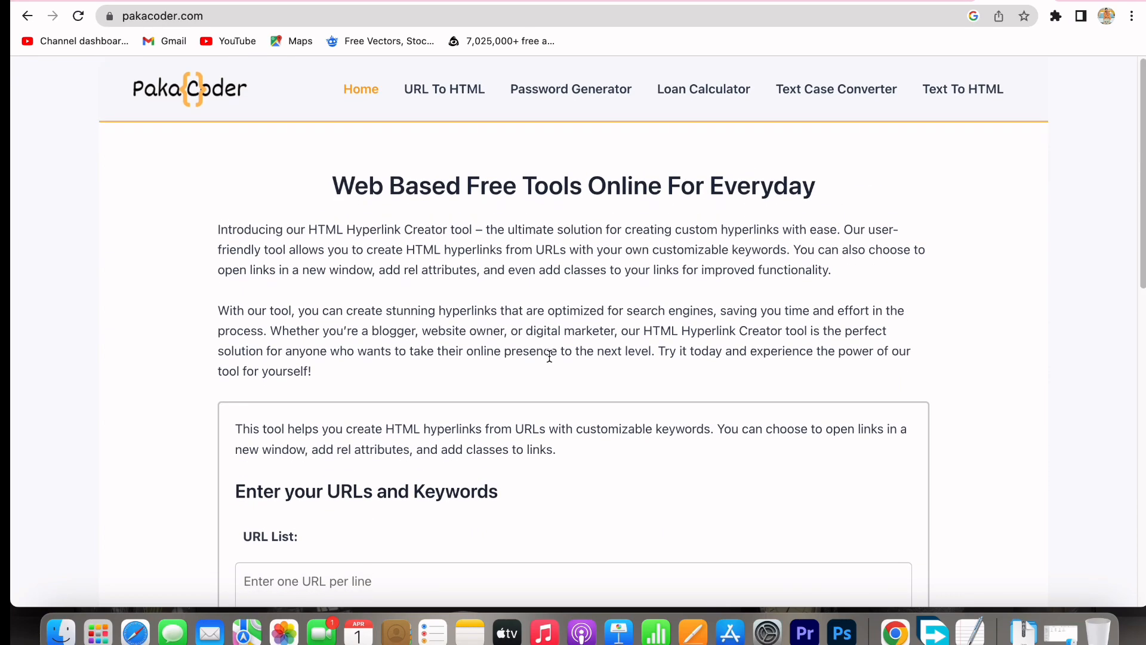
pyautogui.scroll(-10, 550, 356)
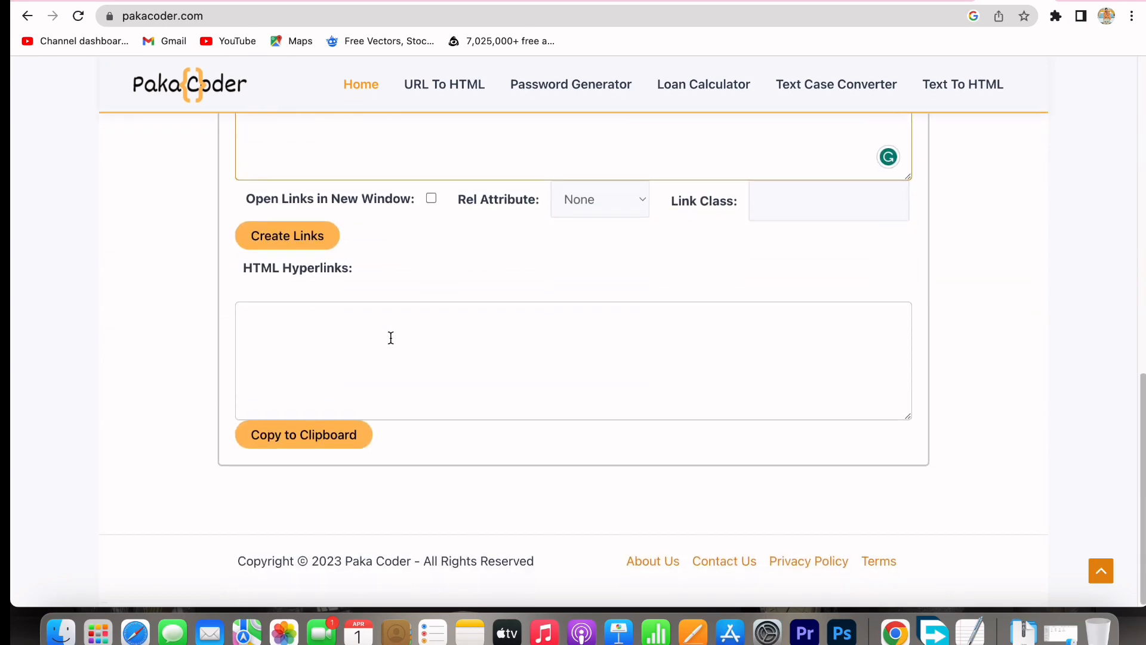
pyautogui.scroll(3, 391, 338)
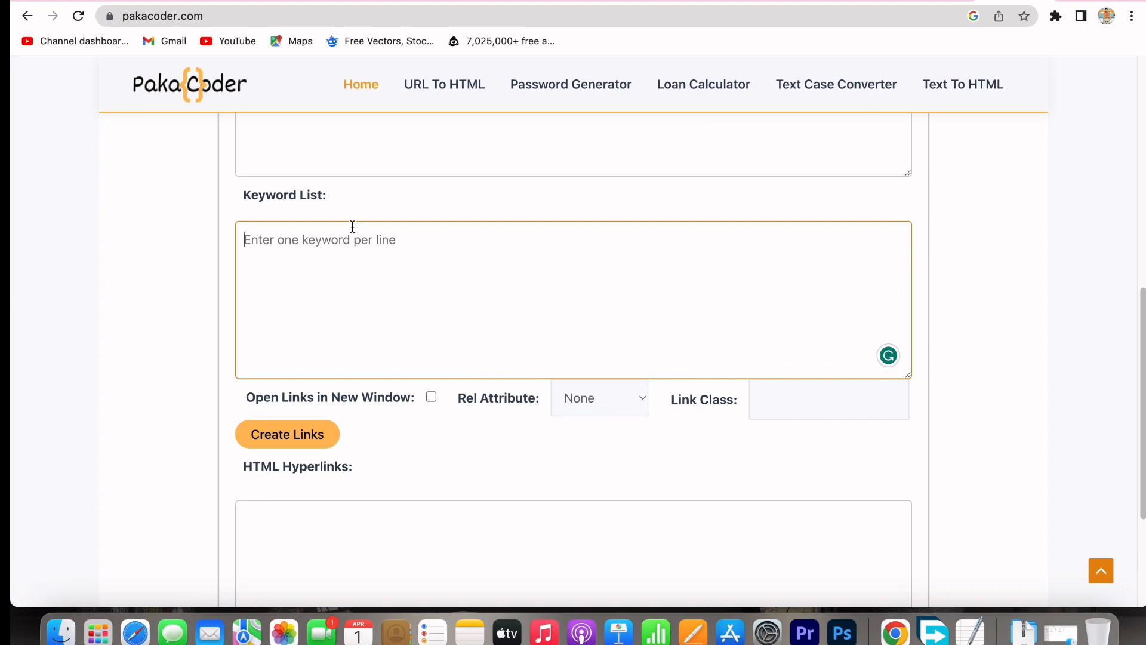
pyautogui.scroll(7, 292, 246)
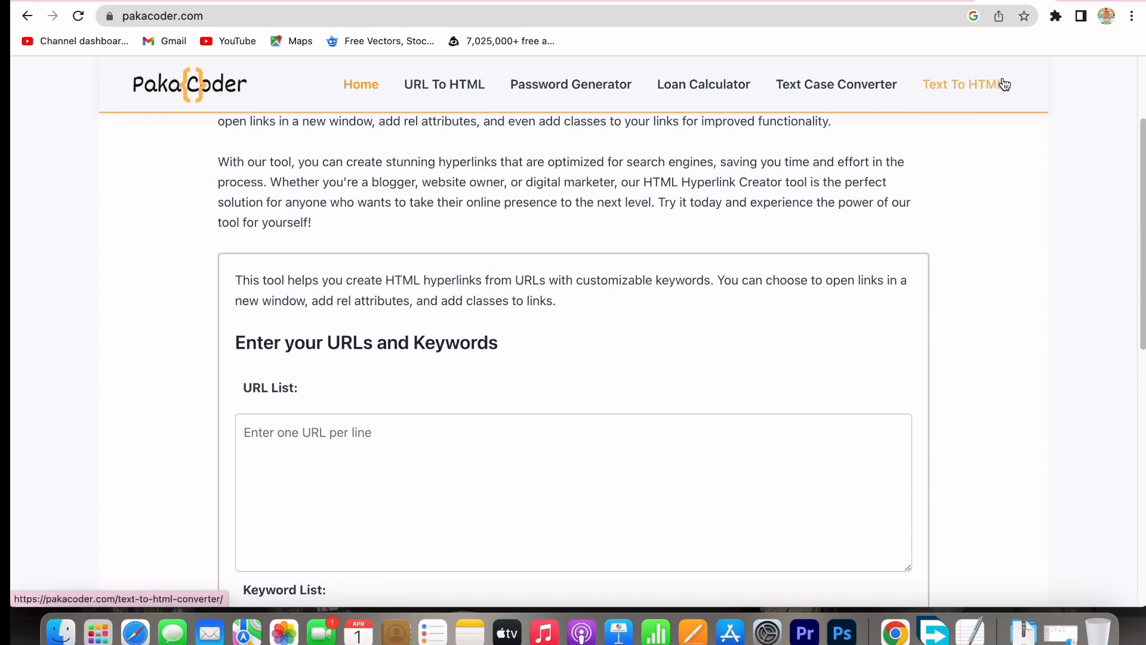
# Step: Open the site's Text To HTML converter and paste the copied article into its input box
pyautogui.click(946, 89)
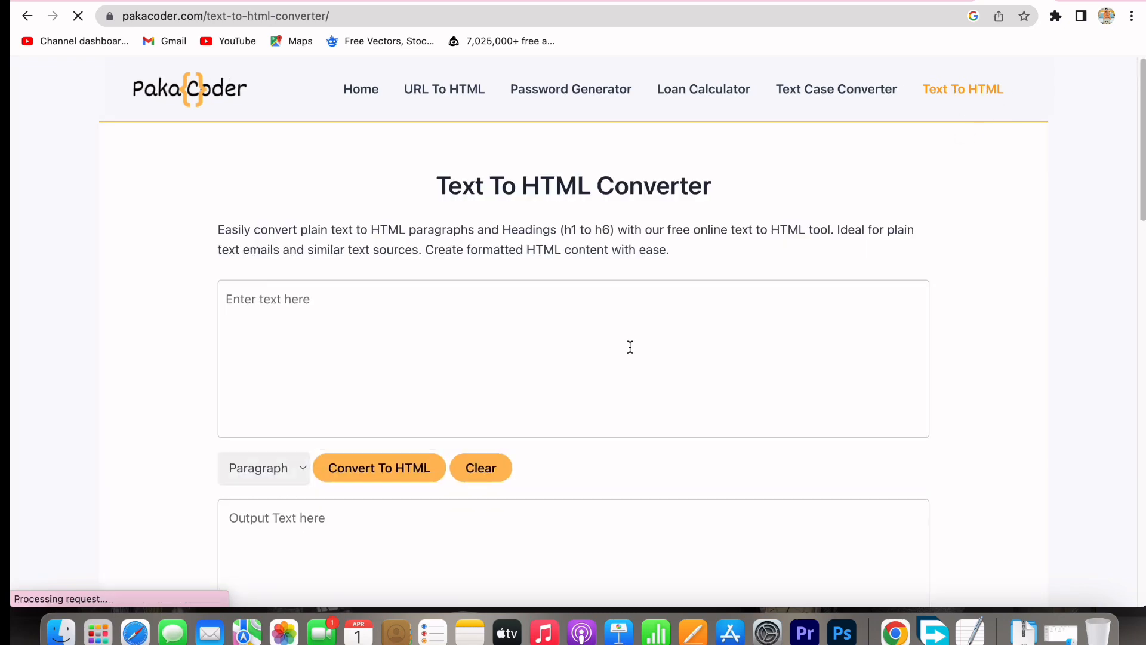
pyautogui.scroll(-1, 312, 287)
pyautogui.press('super+v')
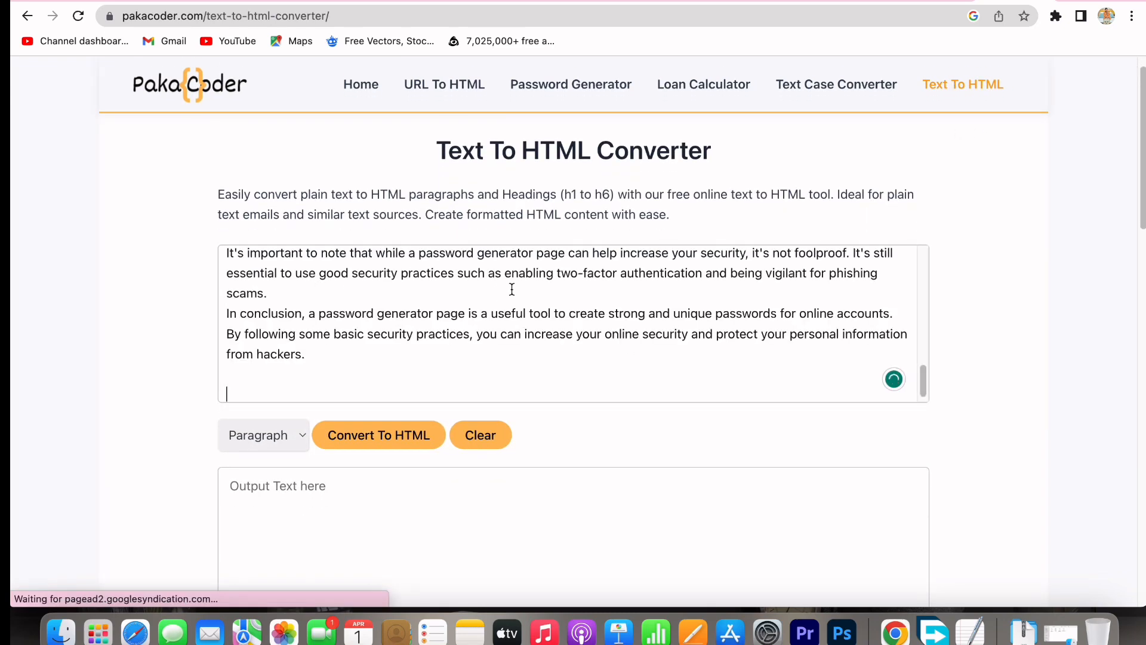
# Step: Convert the article's body text to HTML paragraphs, leaving only the "Password Generator" title in the converter's input
pyautogui.scroll(-2, 223, 412)
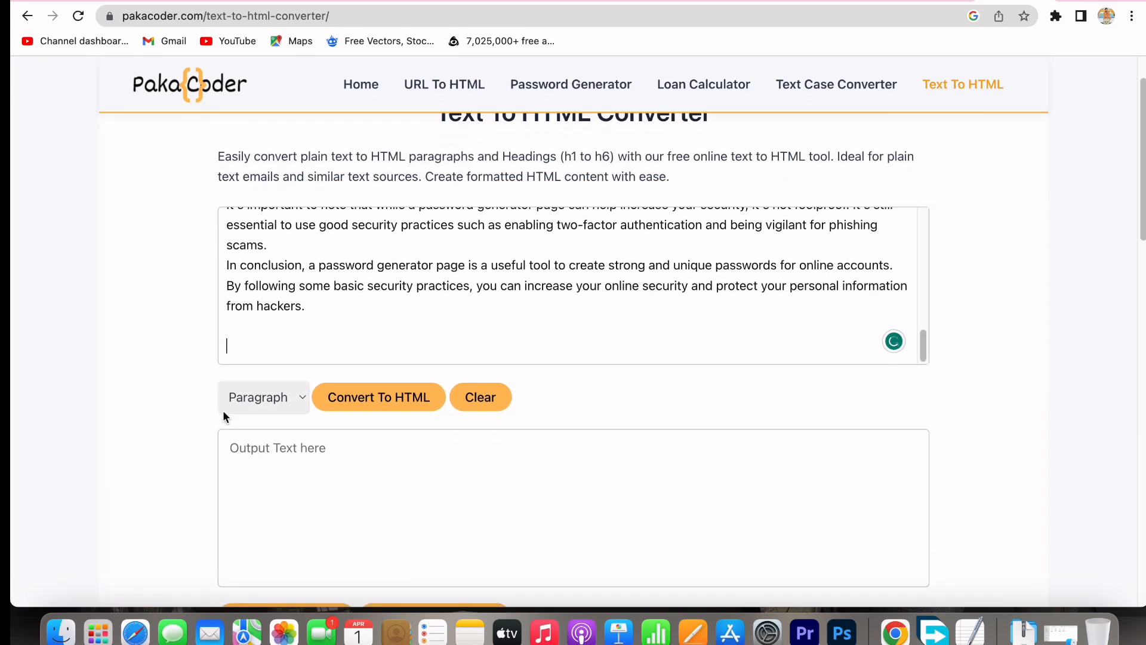
pyautogui.click(278, 387)
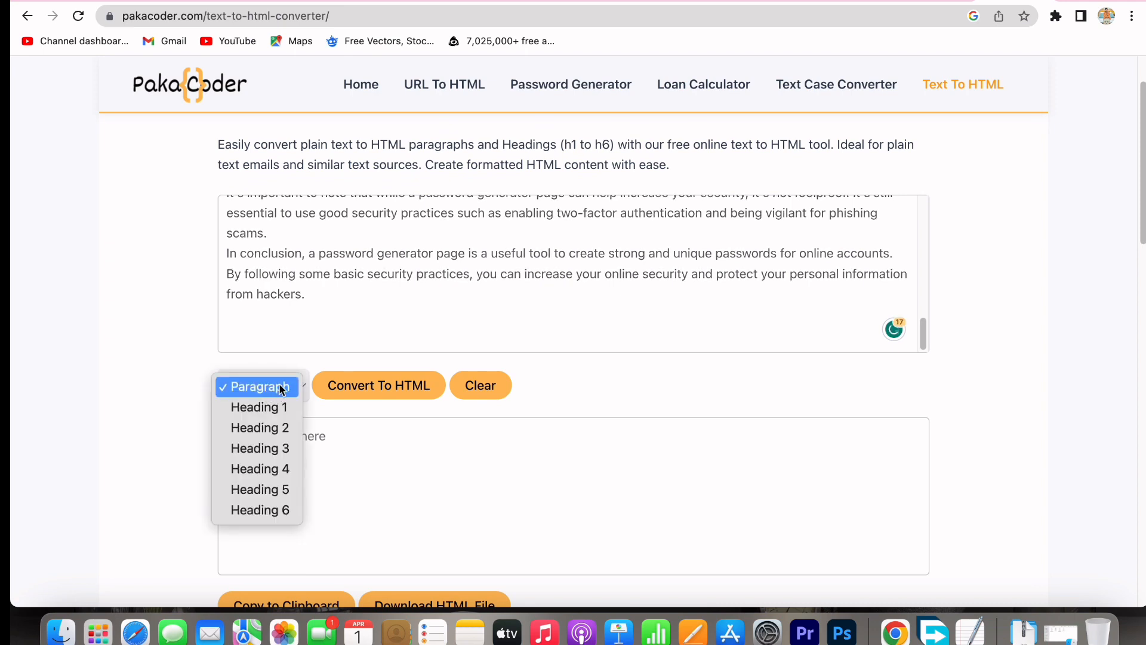
pyautogui.click(171, 378)
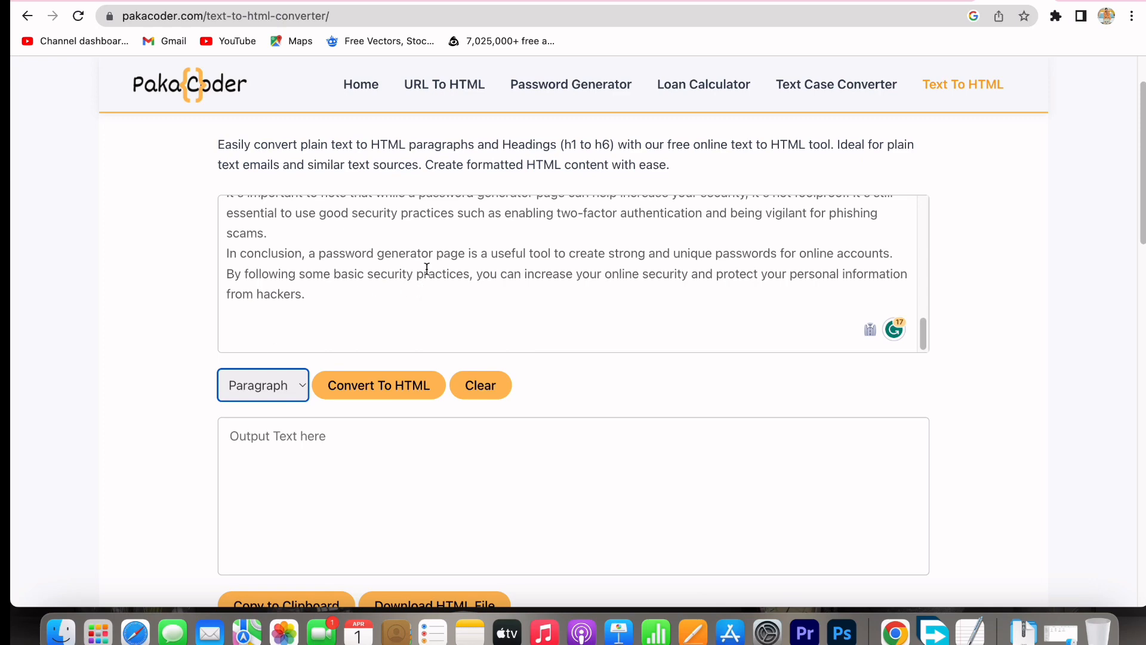
pyautogui.scroll(10, 427, 268)
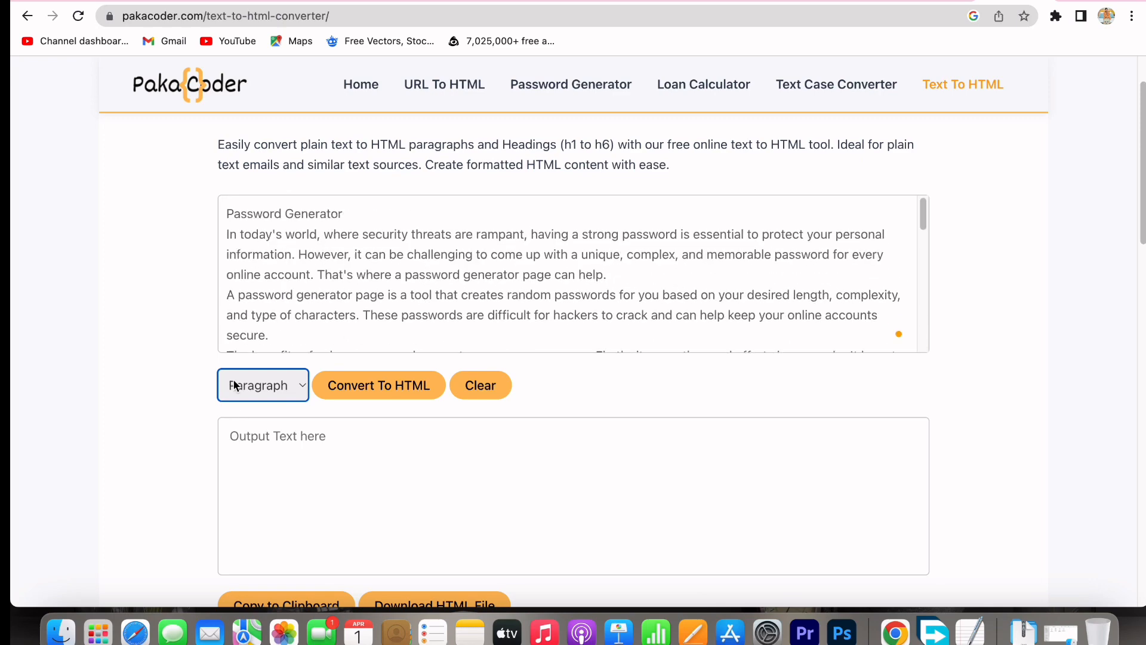
pyautogui.tripleClick(323, 265)
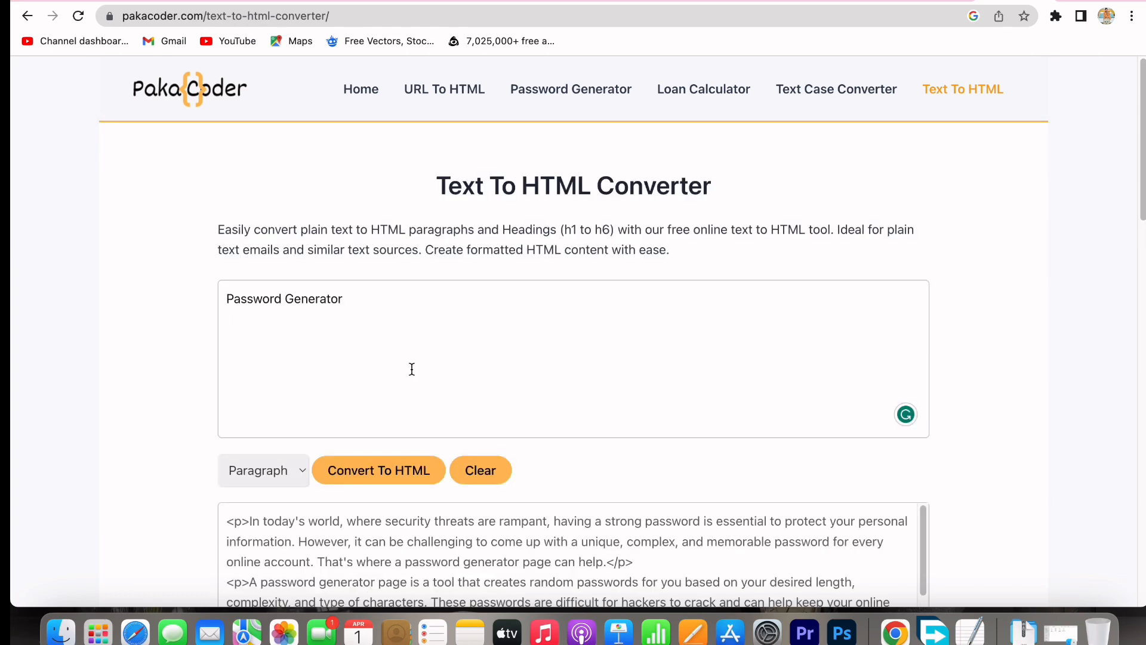
# Step: Convert the "Password Generator" title to HTML as Heading 1
pyautogui.doubleClick(305, 299)
pyautogui.click(458, 283)
pyautogui.click(268, 471)
pyautogui.click(278, 492)
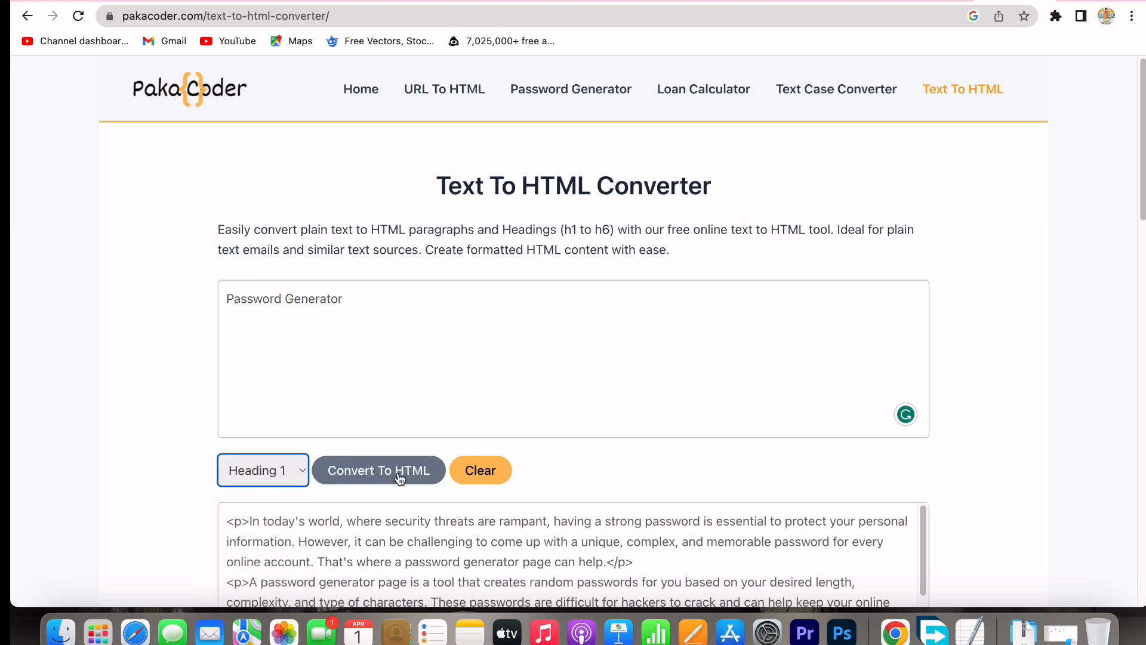
pyautogui.click(400, 477)
pyautogui.scroll(-3, 353, 522)
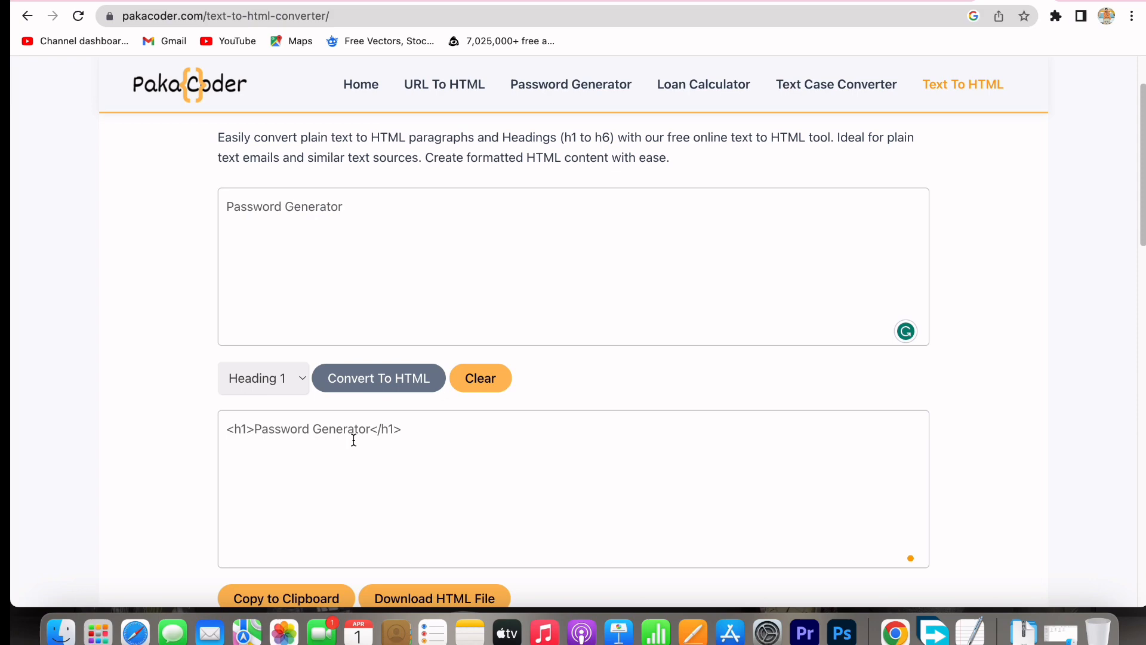
# Step: Copy the generated h1 code and paste it into the Google Docs document below the conclusion paragraph
pyautogui.tripleClick(382, 430)
pyautogui.hotkey('ctrl', 'c')
pyautogui.click(860, 1)
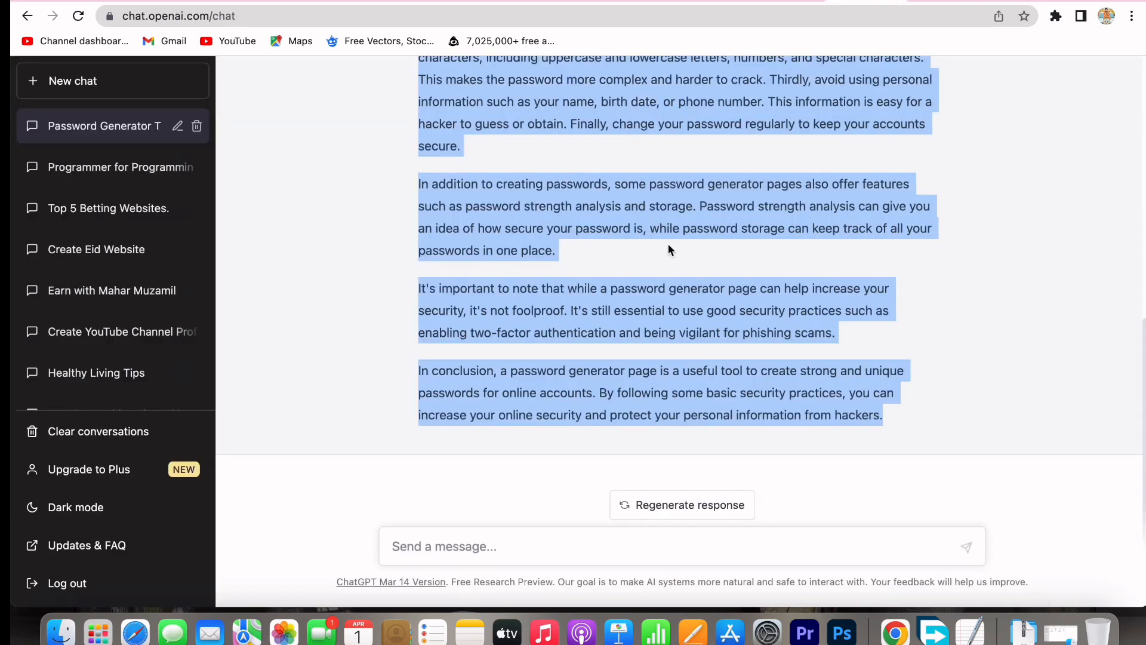
pyautogui.click(783, 1)
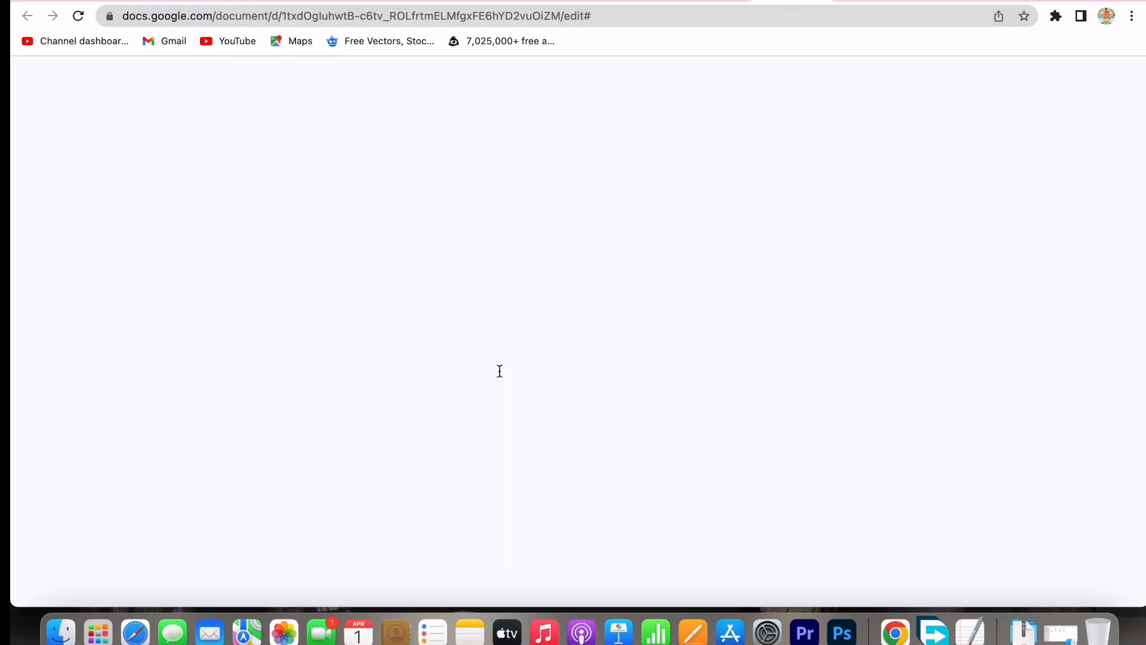
pyautogui.scroll(-15, 498, 347)
pyautogui.scroll(5, 497, 346)
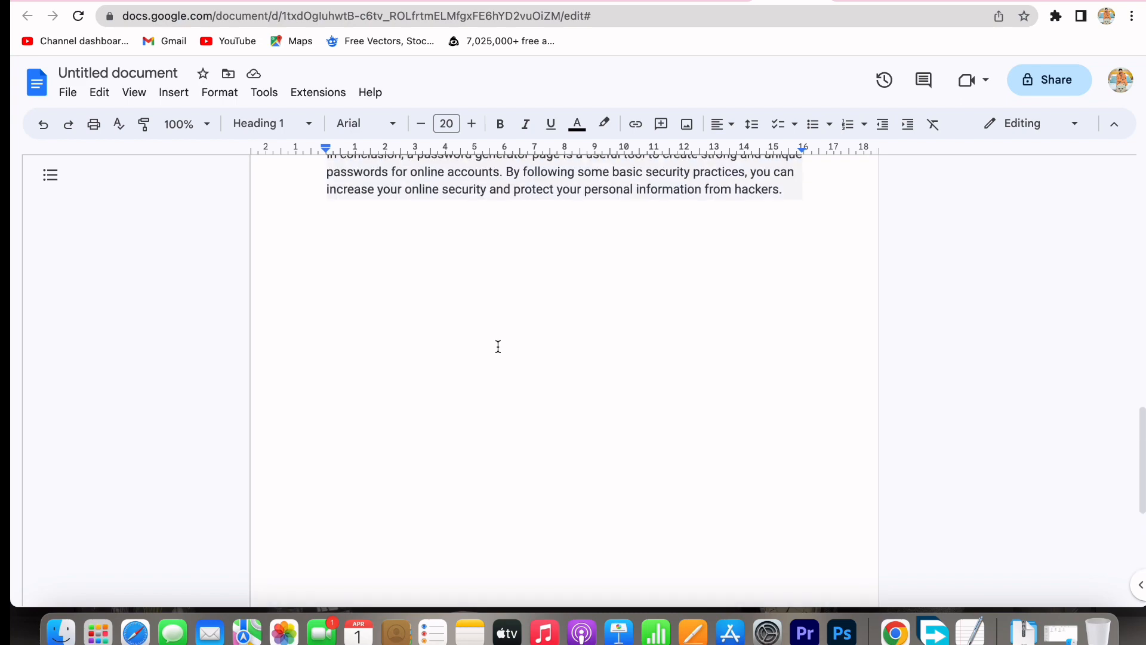
pyautogui.click(427, 404)
pyautogui.hotkey('ctrl', 'v')
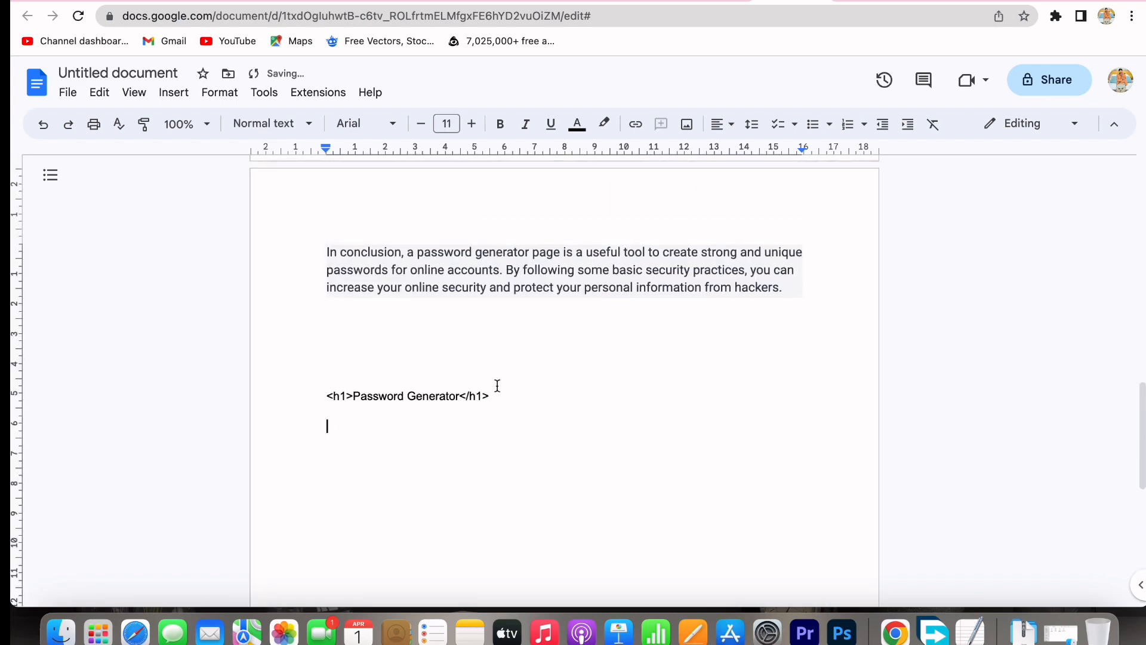
# Step: Copy the article's first three paragraphs from Google Docs and replace the Text To HTML converter's input text with them
pyautogui.scroll(10, 432, 387)
pyautogui.scroll(-3, 432, 387)
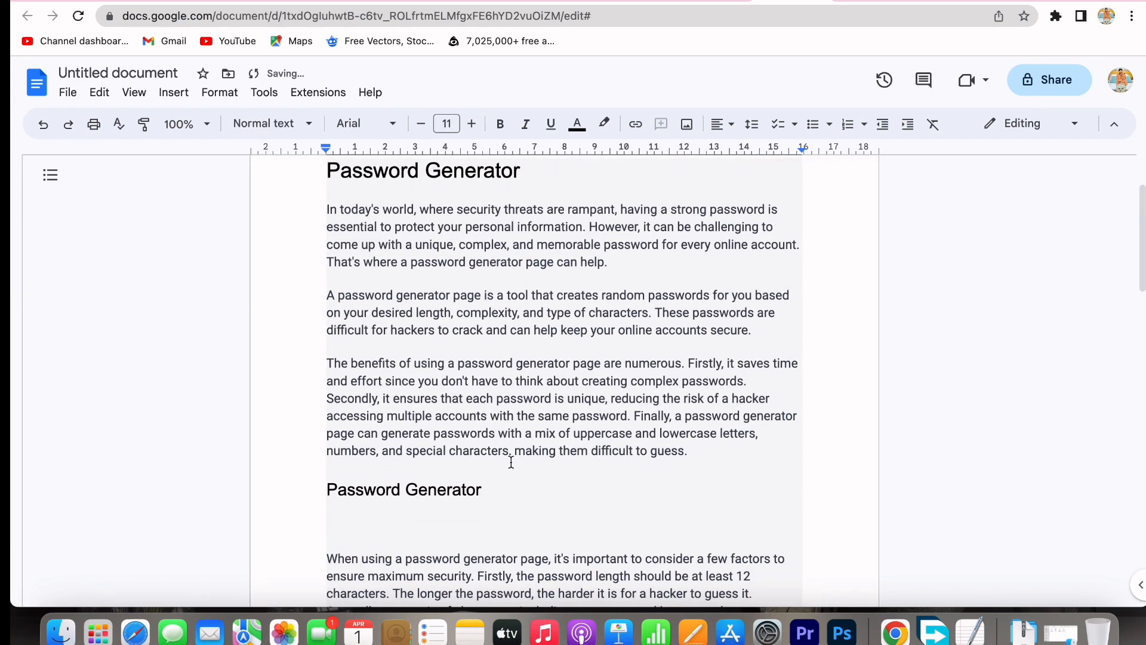
pyautogui.moveTo(692, 451); pyautogui.dragTo(331, 213)
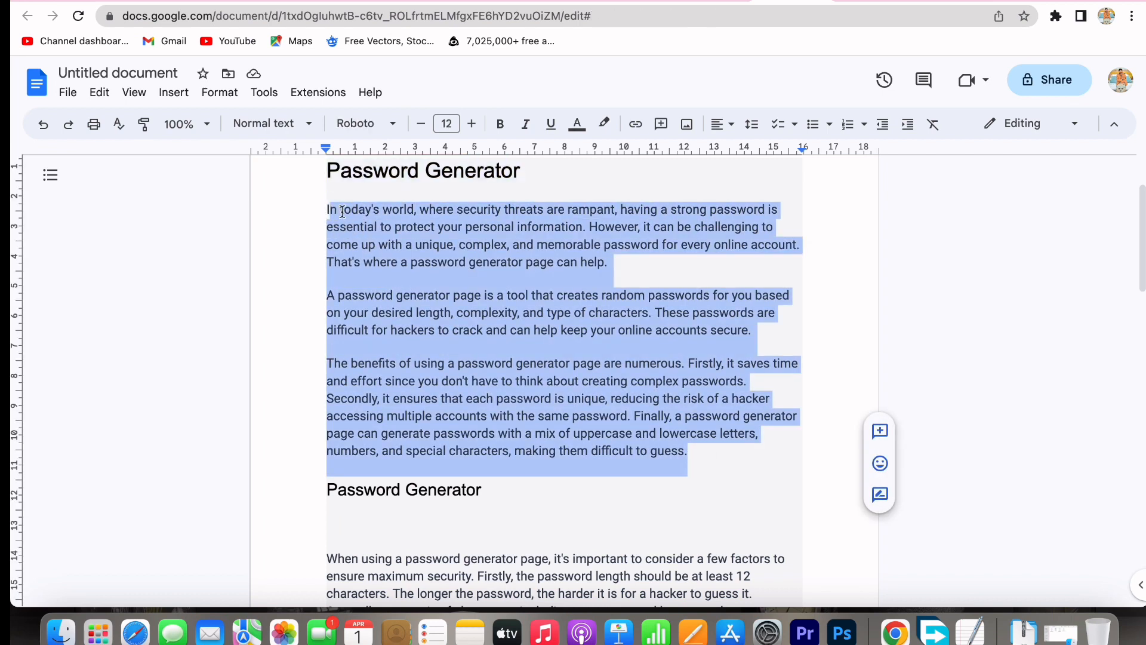
pyautogui.click(994, 2)
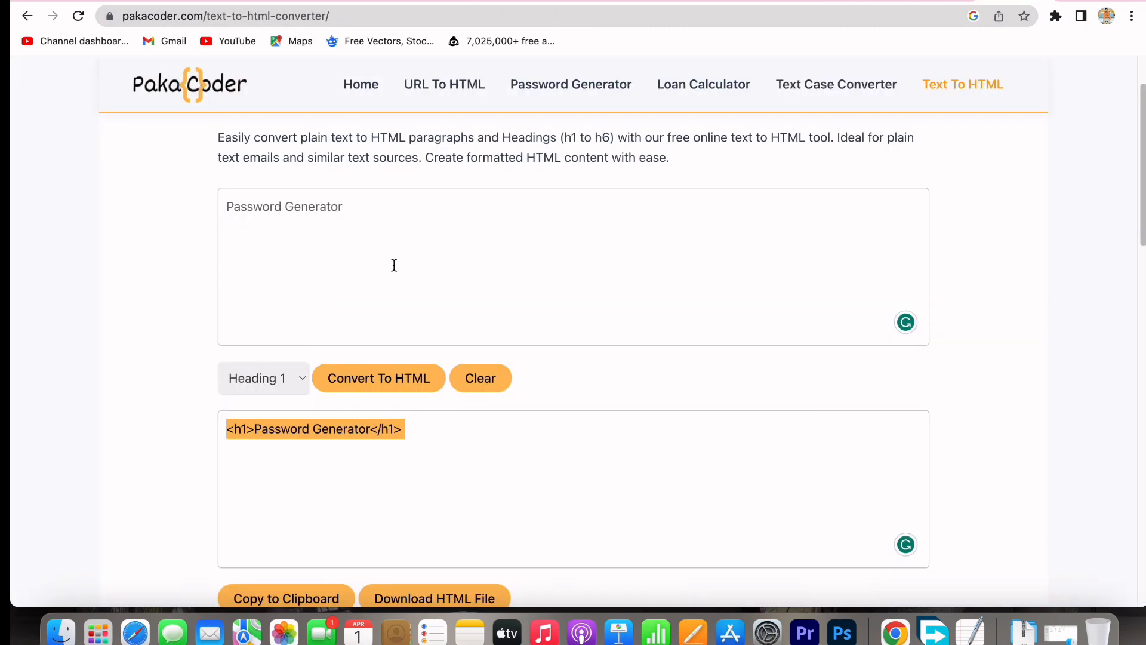
pyautogui.click(283, 217)
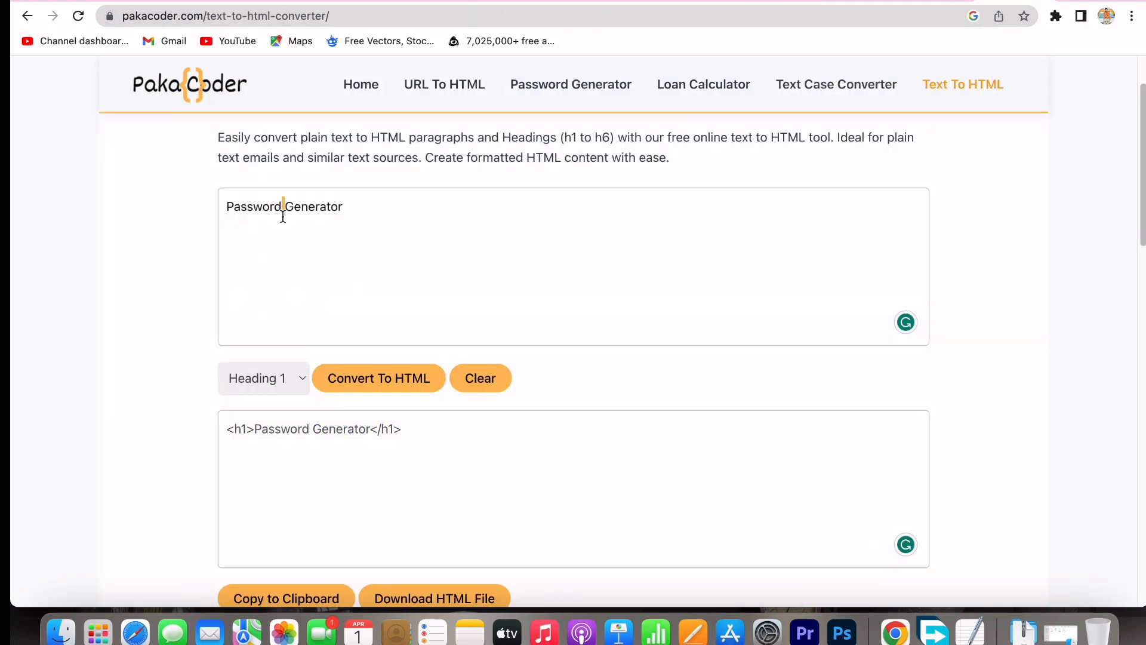
pyautogui.press('super+a')
pyautogui.press('BackSpace')
pyautogui.press('super+v')
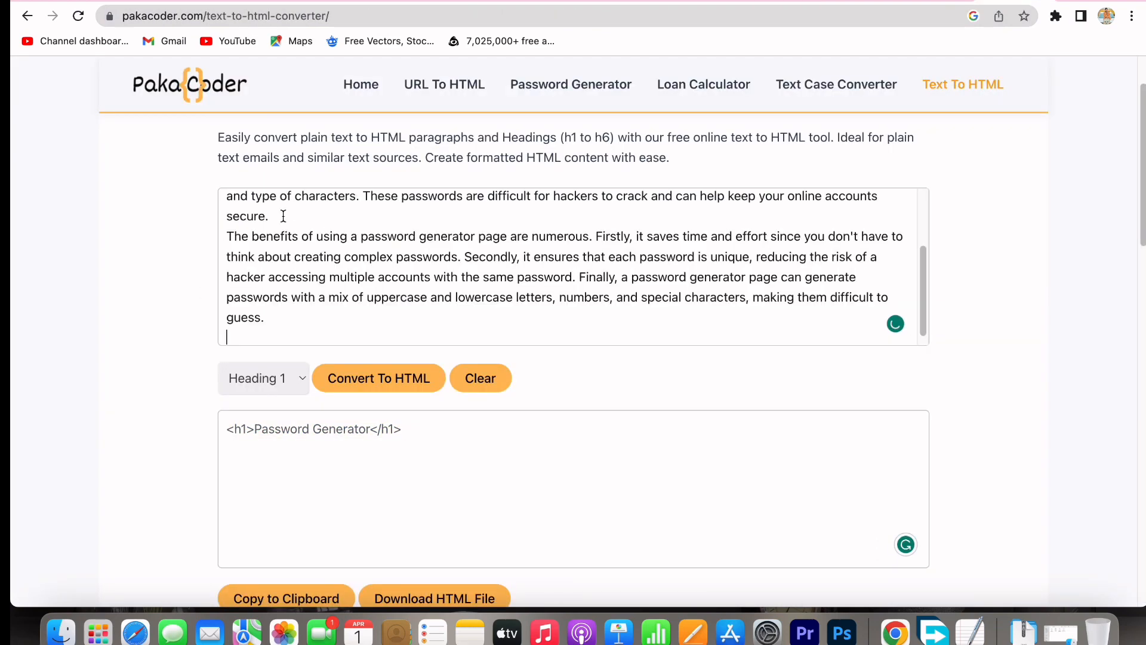
# Step: Convert the three paragraphs to HTML with the Paragraph option and copy the output to the clipboard
pyautogui.click(258, 380)
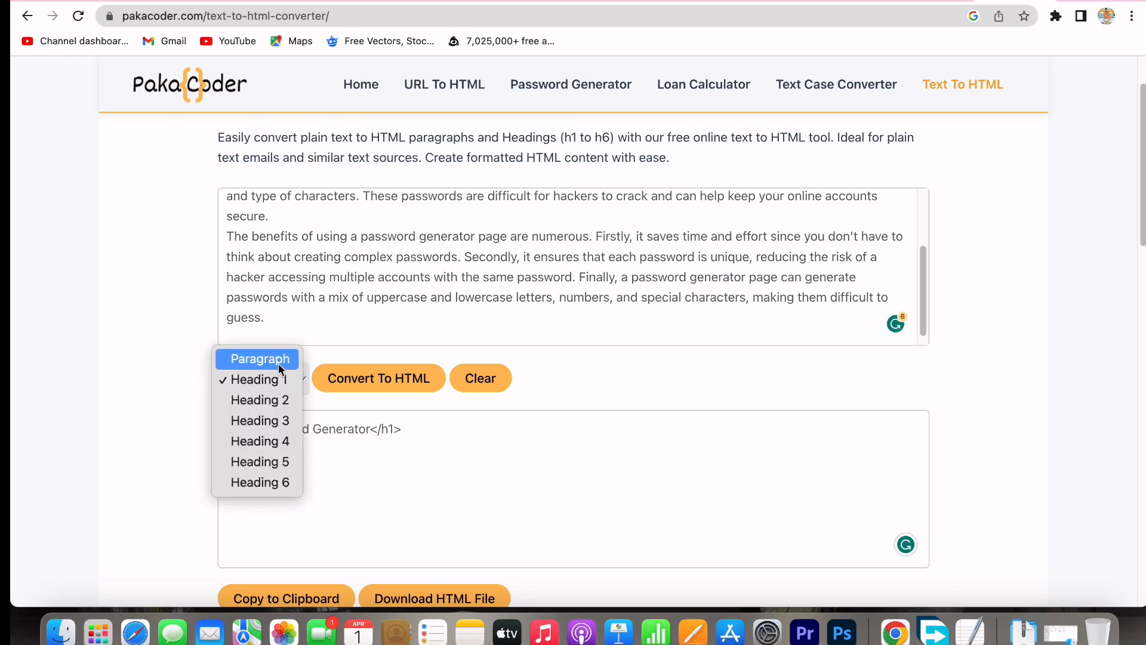
pyautogui.click(273, 358)
pyautogui.click(378, 389)
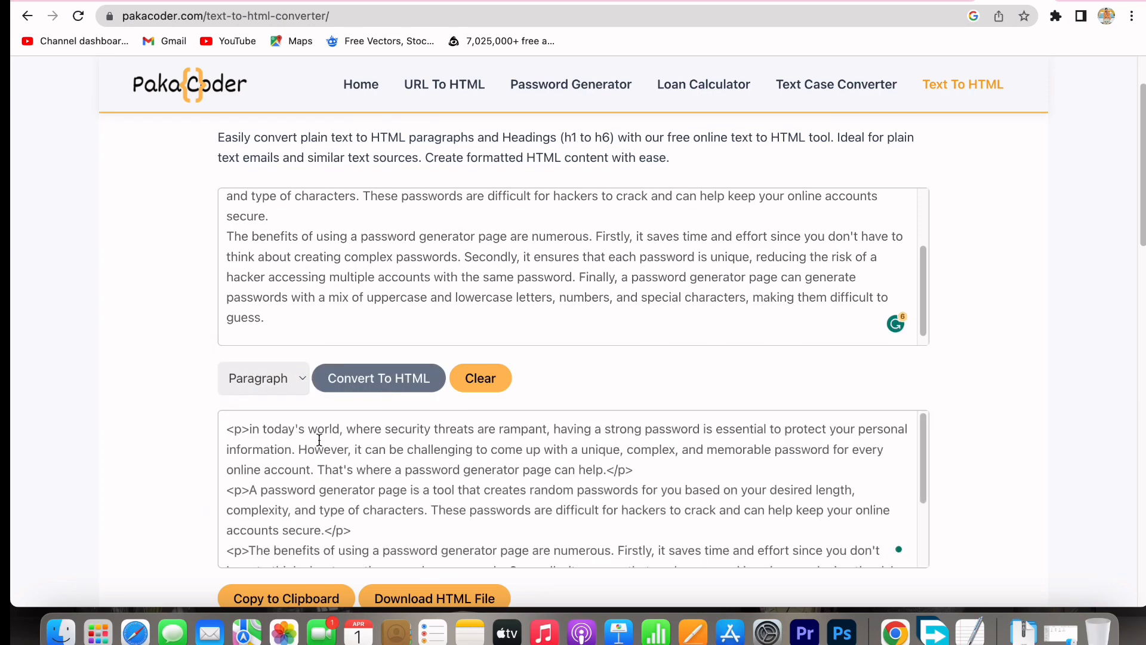
pyautogui.click(286, 597)
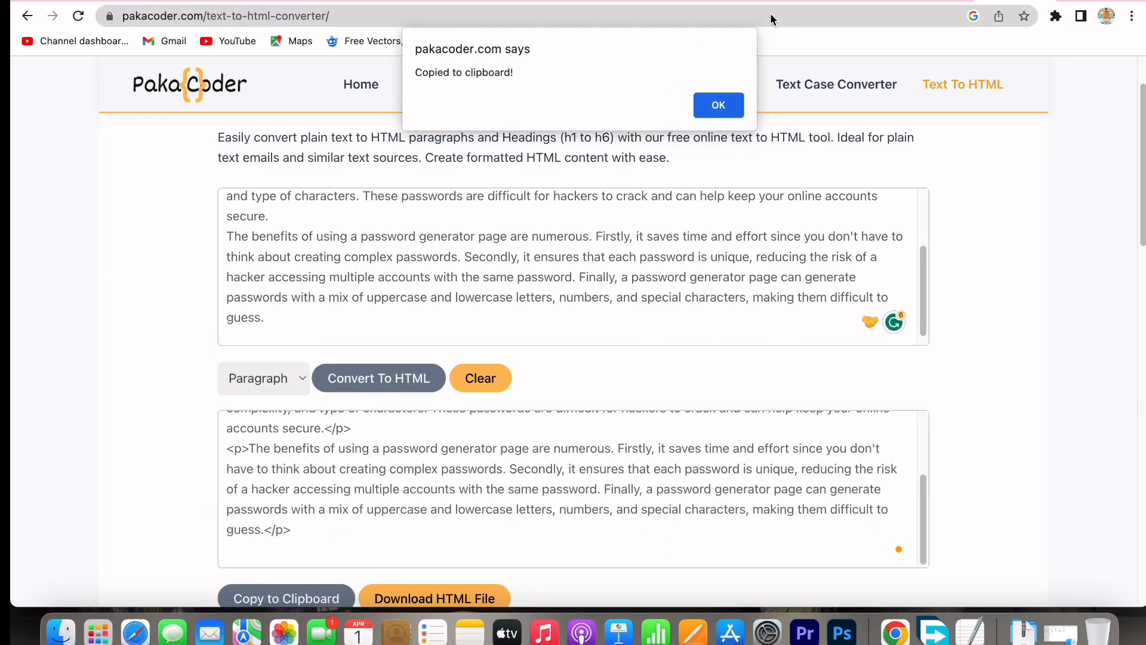
pyautogui.press('Return')
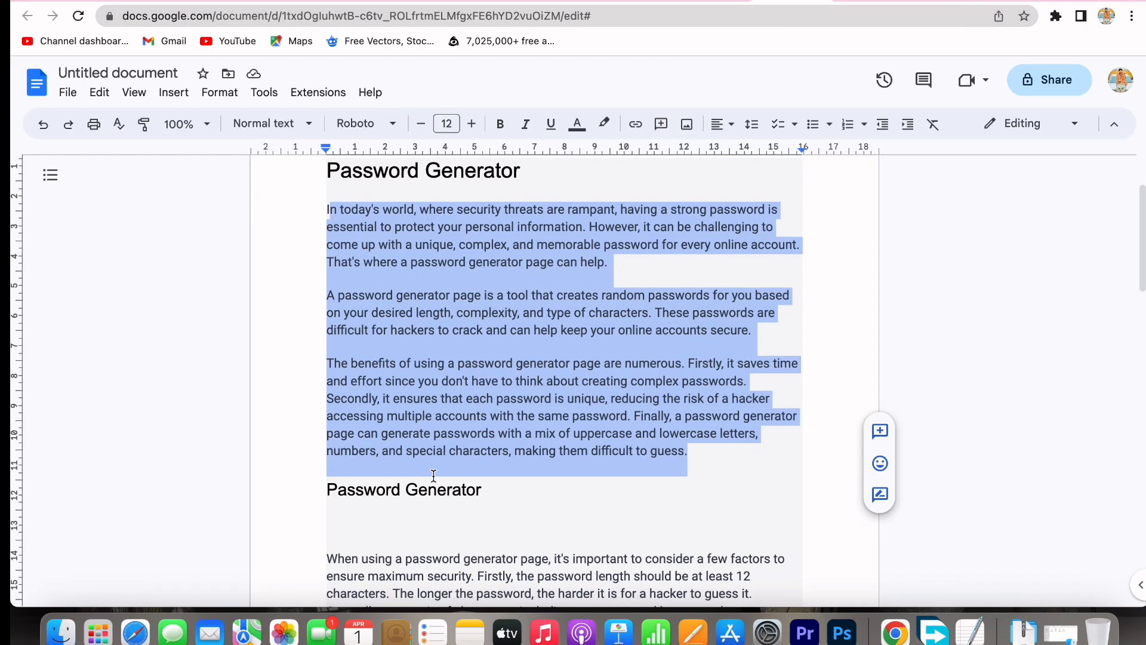
# Step: Paste the converted paragraph HTML below the h1 code line in the Google Docs document
pyautogui.press('super+v')
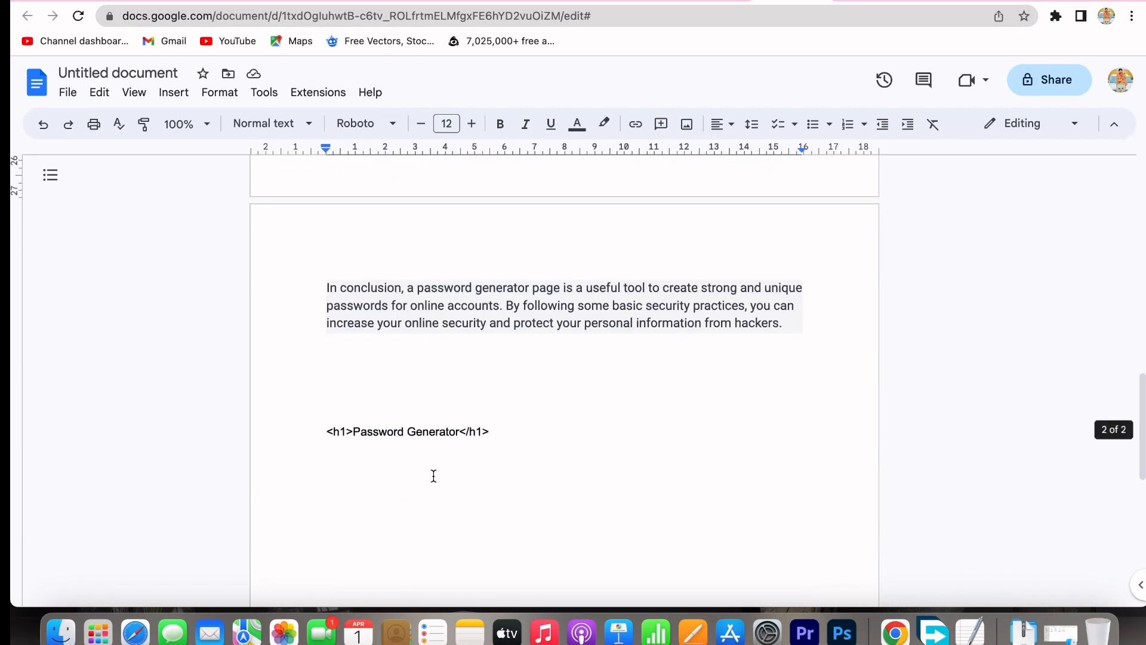
pyautogui.scroll(-1, 434, 476)
pyautogui.click(515, 415)
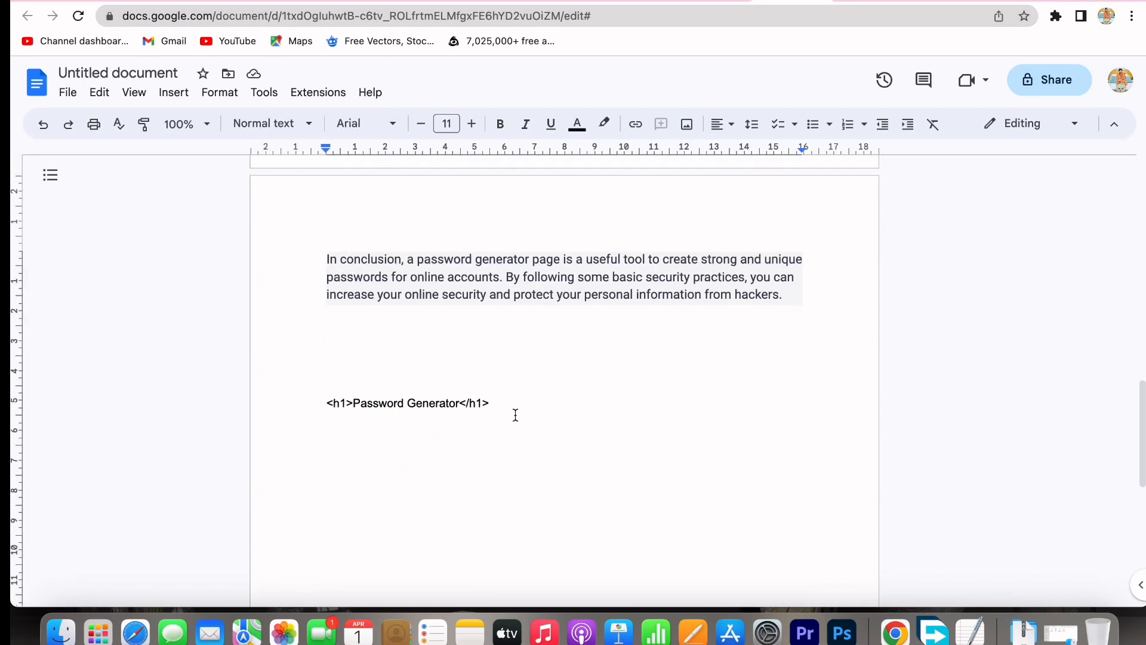
pyautogui.press('super+v')
# Step: Copy the article's second "Password Generator" heading from Google Docs and replace the Text To HTML converter's input text with it
pyautogui.scroll(15, 667, 387)
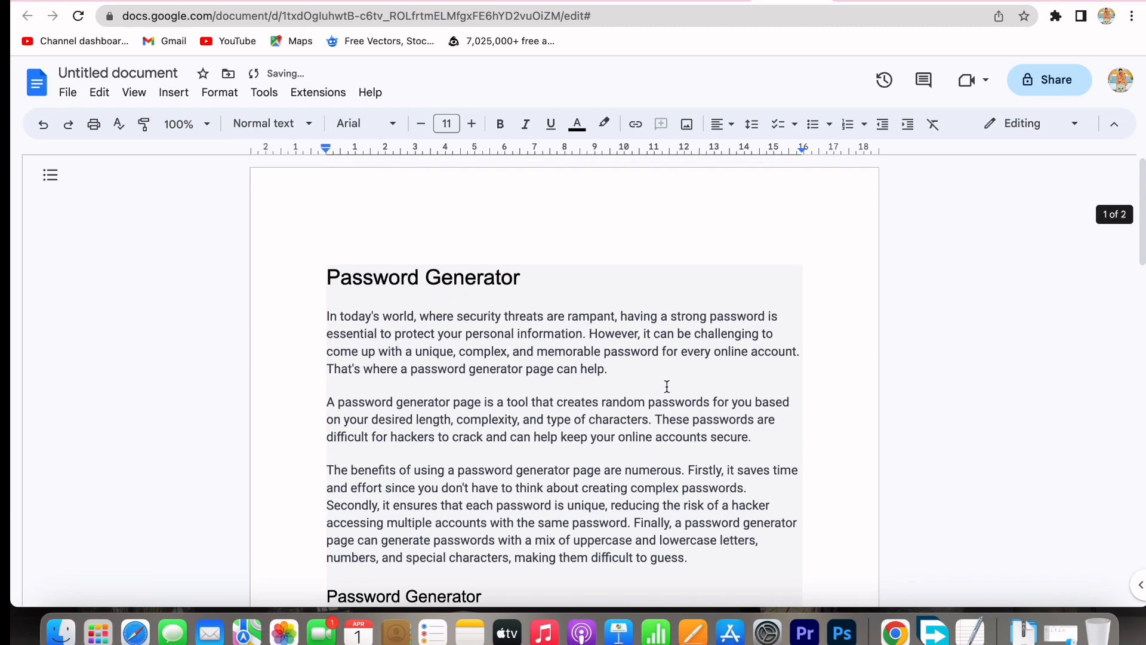
pyautogui.scroll(-6, 641, 388)
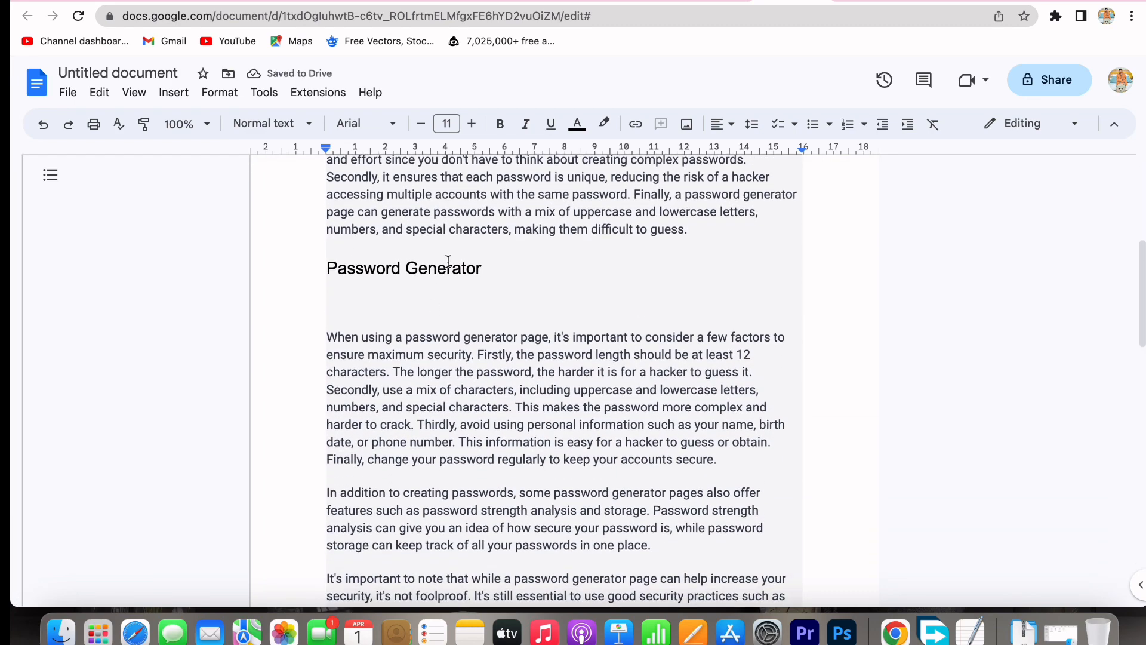
pyautogui.tripleClick(449, 262)
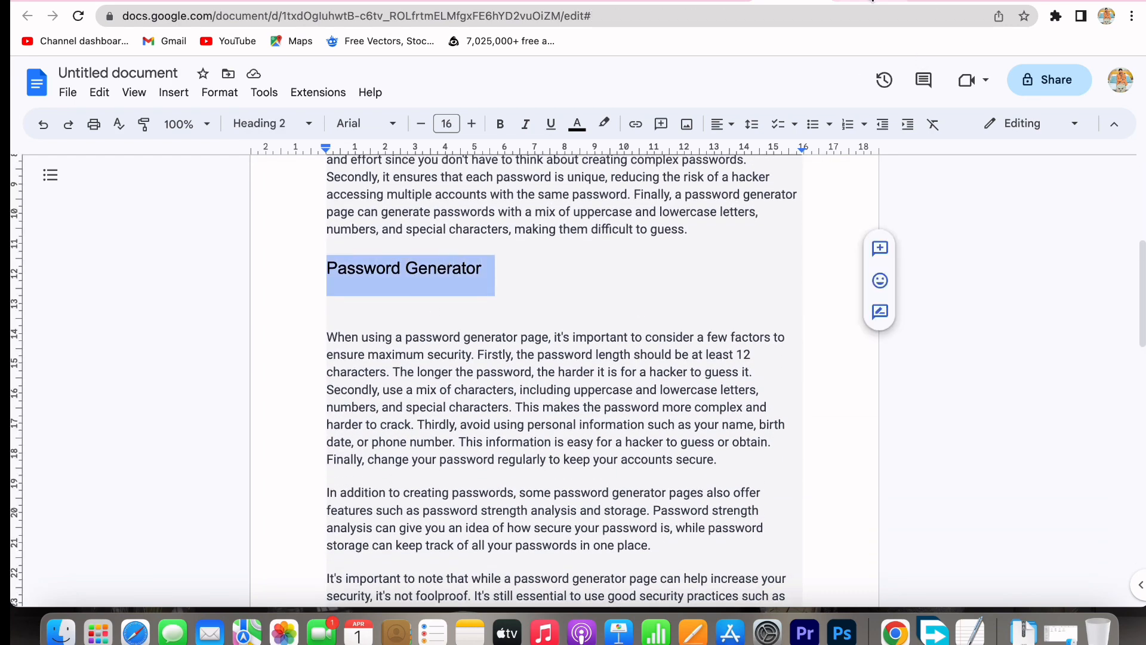
pyautogui.click(872, 0)
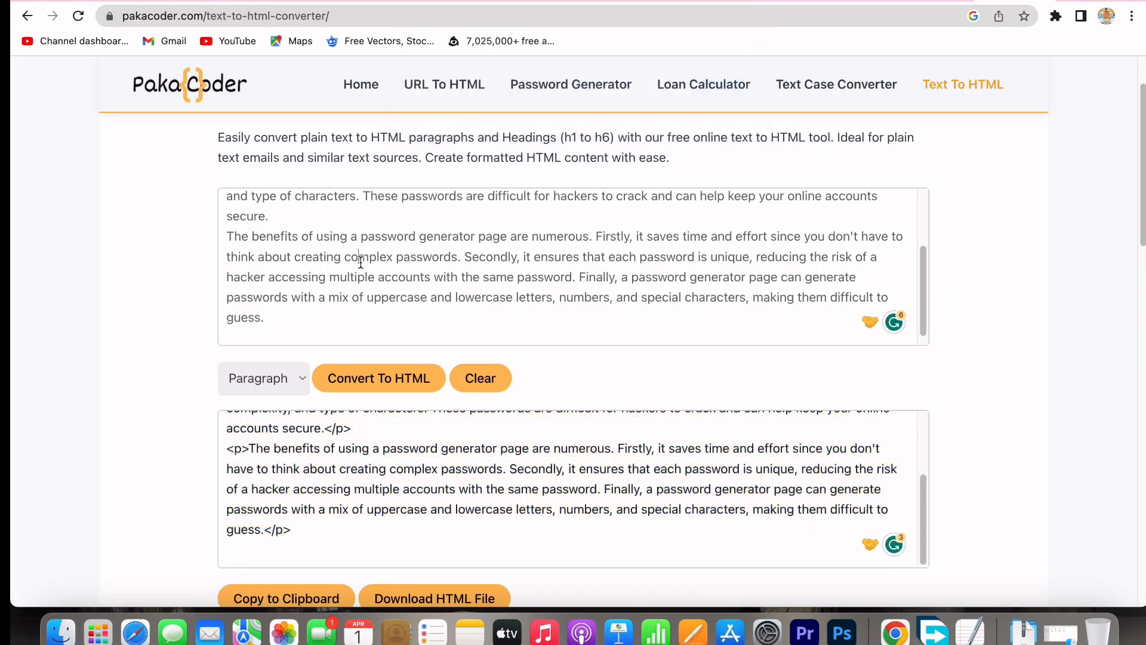
pyautogui.tripleClick(360, 263)
pyautogui.press('BackSpace')
pyautogui.press('super+a')
pyautogui.press('BackSpace')
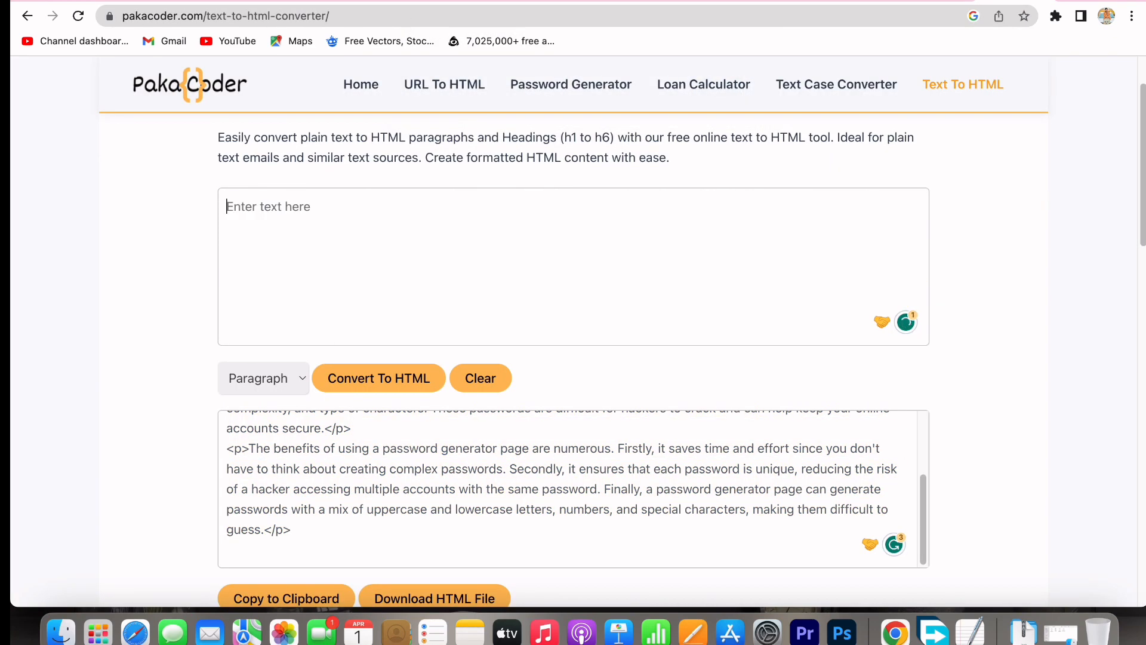
pyautogui.press('super+v')
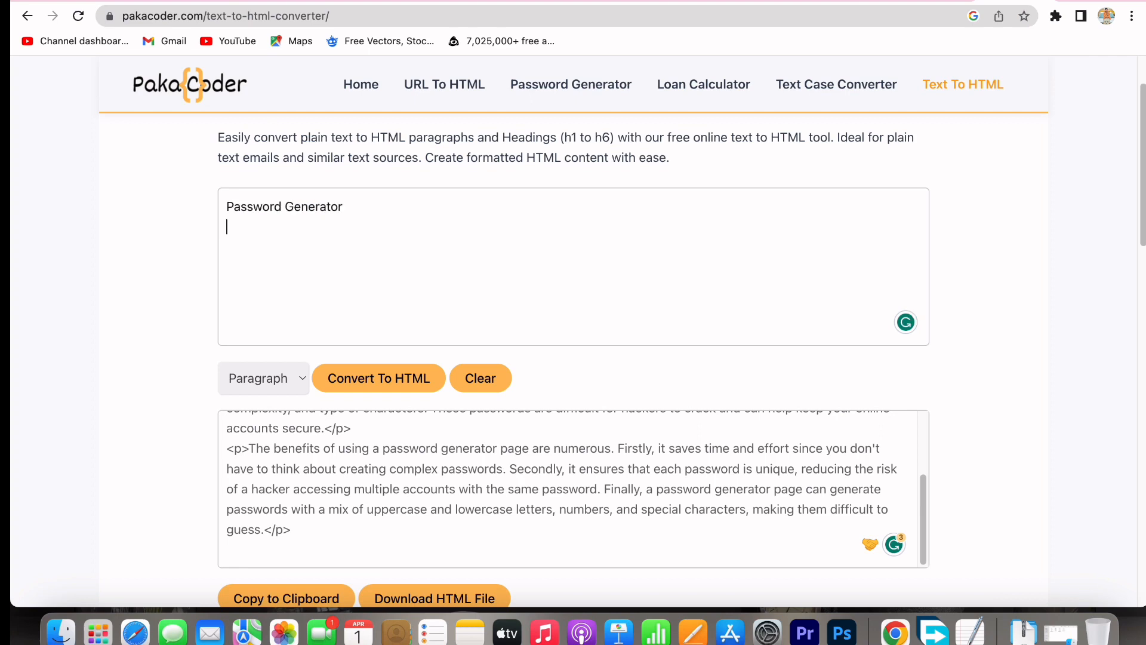
# Step: Convert the heading to HTML as Heading 2 and paste the generated h2 code below the paragraph code in Google Docs
pyautogui.click(266, 385)
pyautogui.click(278, 422)
pyautogui.click(379, 378)
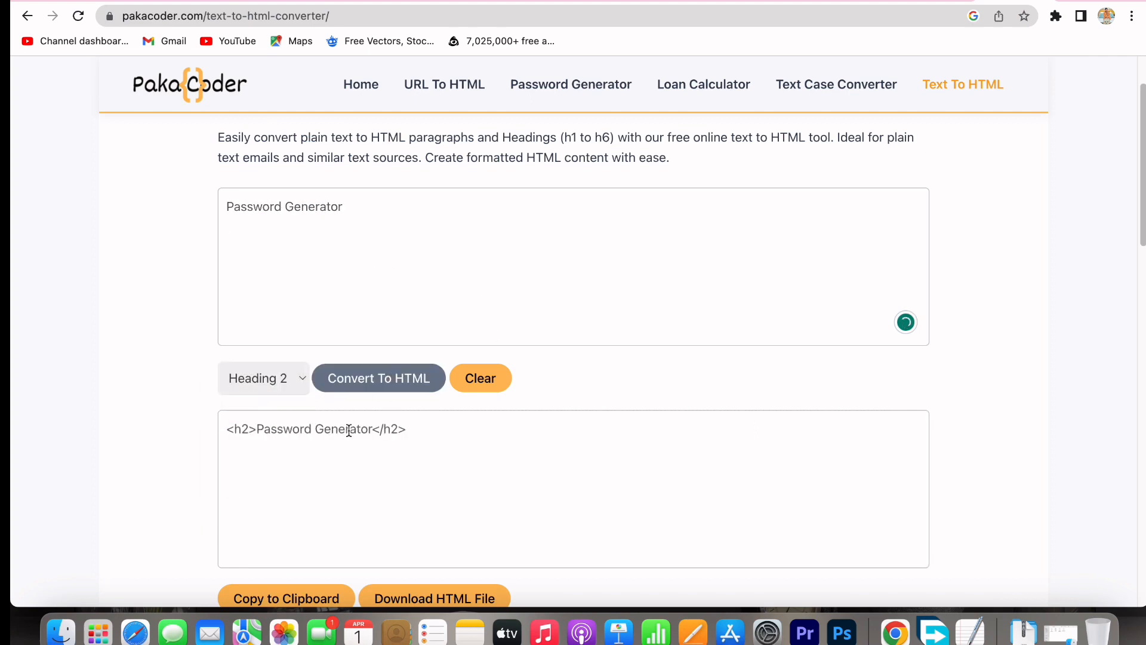
pyautogui.scroll(-3, 349, 430)
pyautogui.click(325, 417)
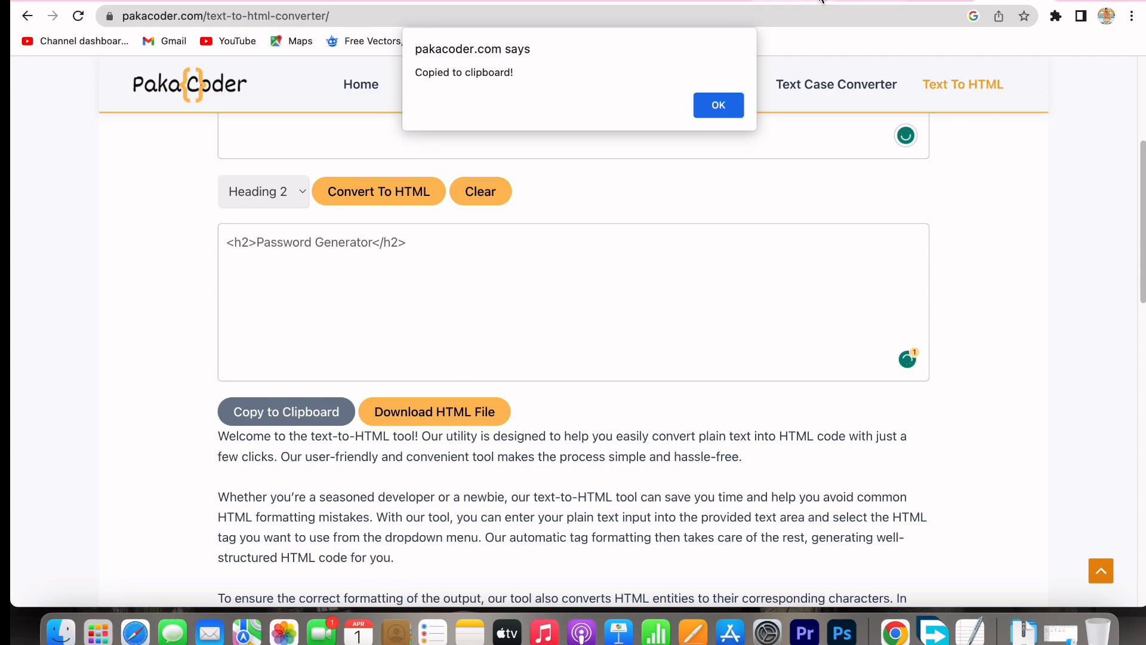
pyautogui.click(773, 1)
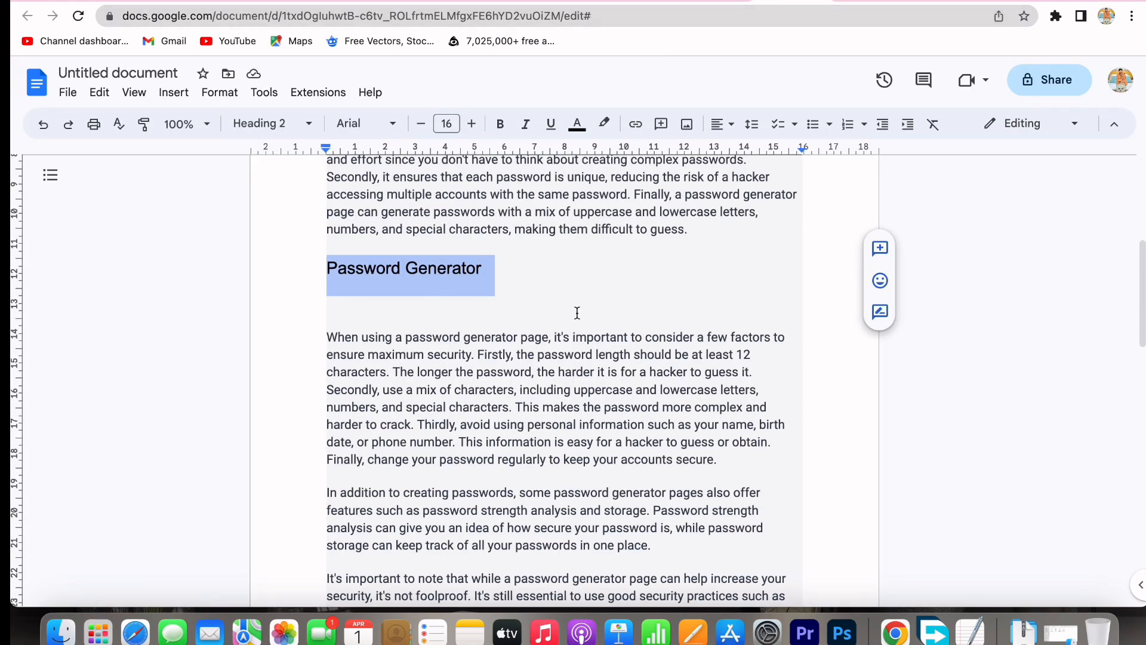
pyautogui.press('super+v')
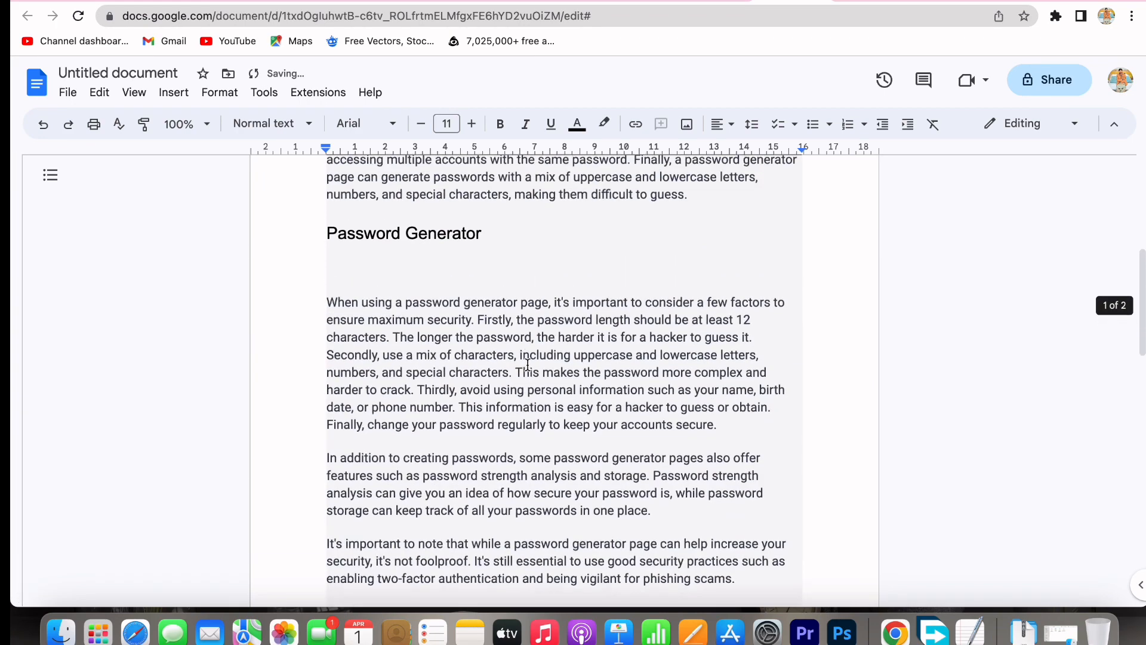
# Step: Copy the three paragraphs under the second heading in Google Docs and replace the converter's input text with them
pyautogui.scroll(-2, 614, 463)
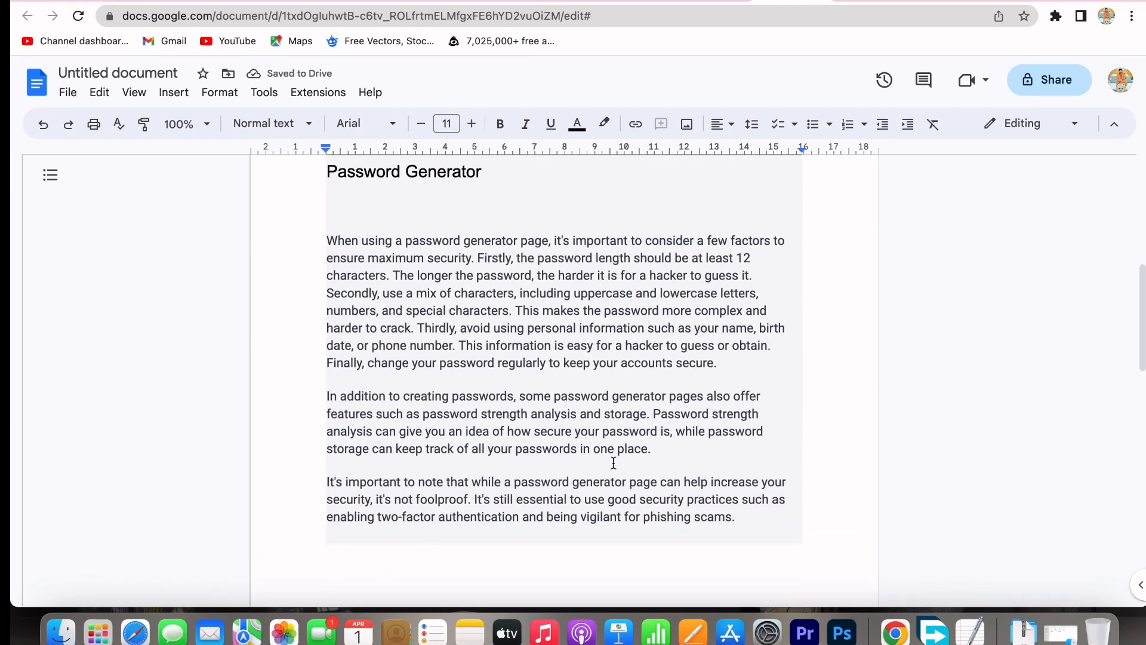
pyautogui.moveTo(740, 525); pyautogui.dragTo(319, 247)
pyautogui.scroll(-10, 840, 297)
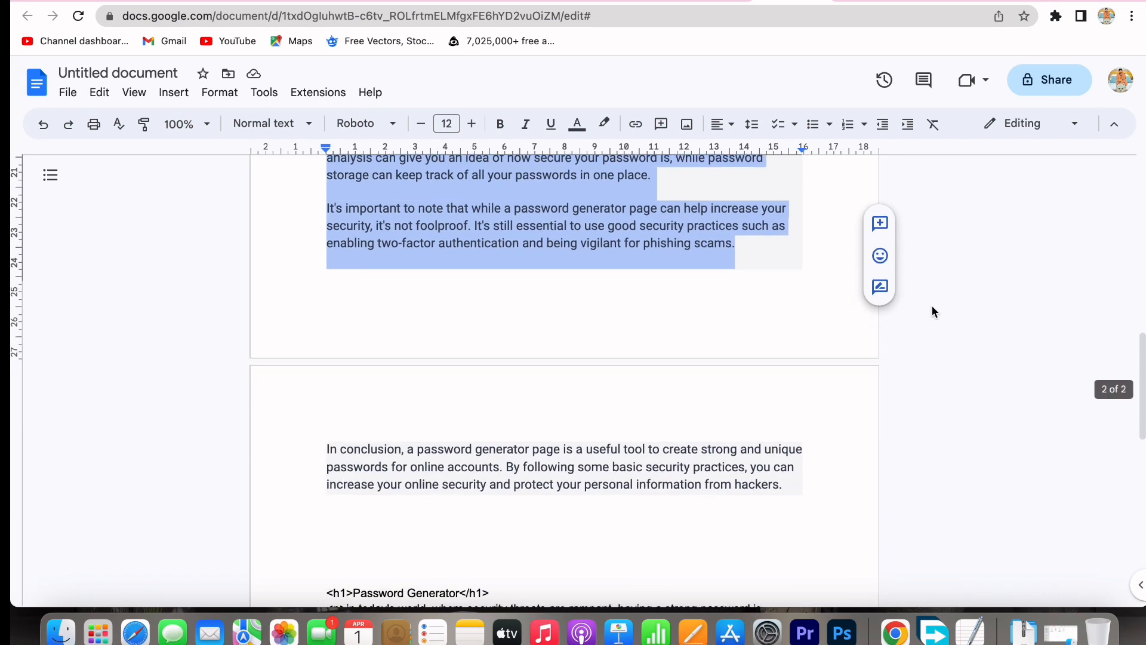
pyautogui.click(549, 420)
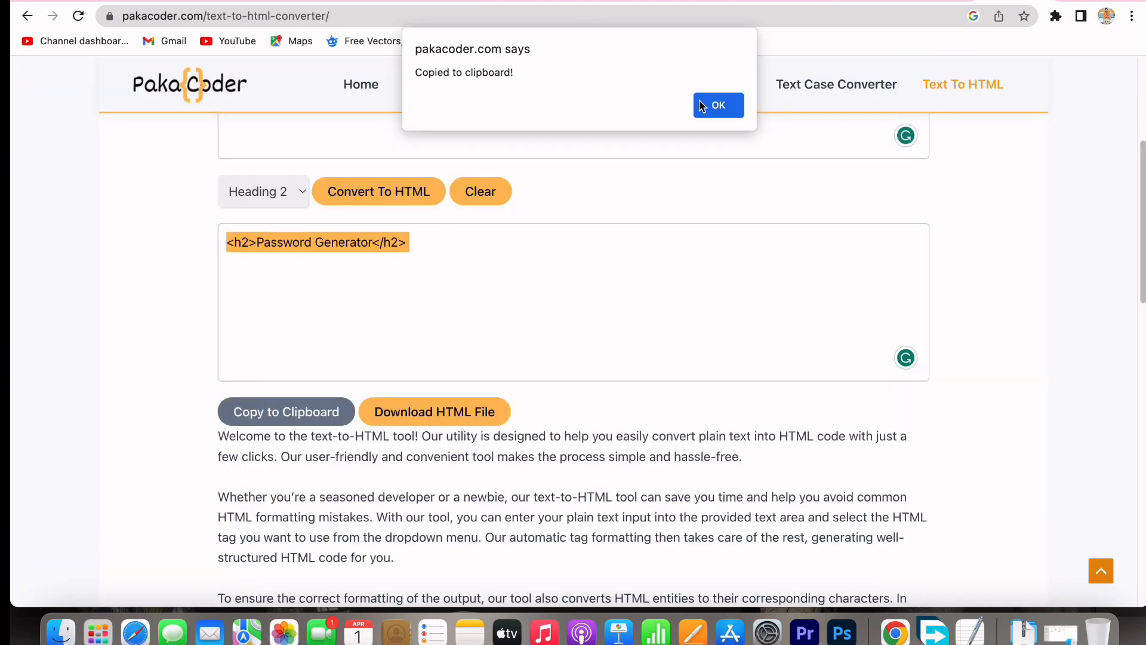
pyautogui.click(702, 106)
pyautogui.scroll(5, 557, 197)
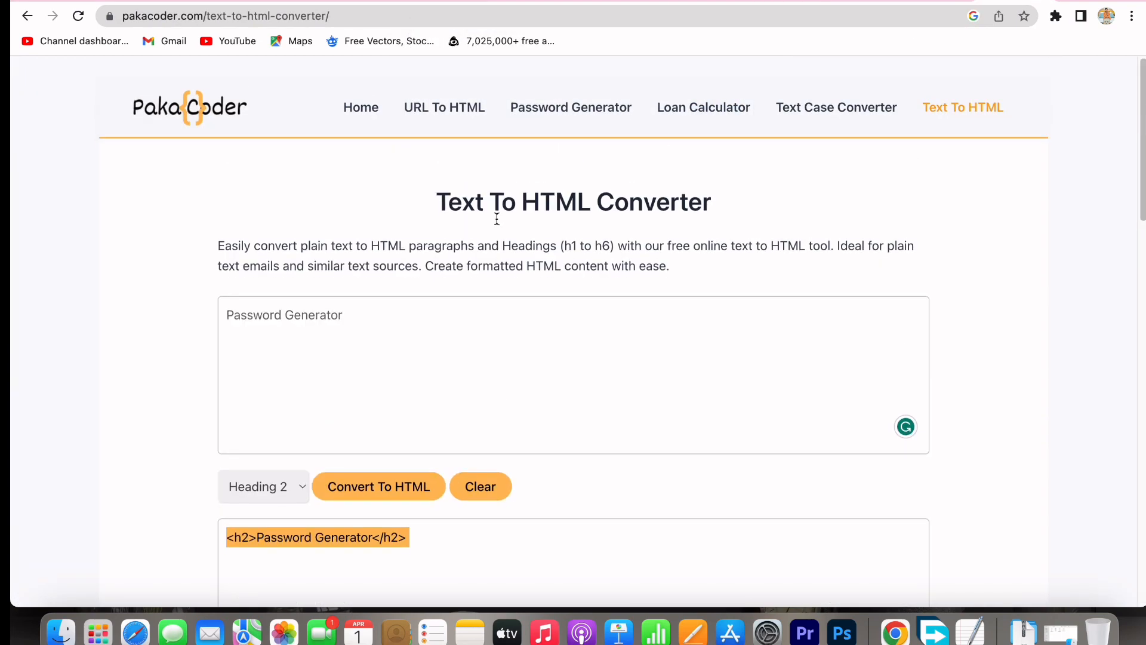
pyautogui.tripleClick(294, 296)
pyautogui.press('super+v')
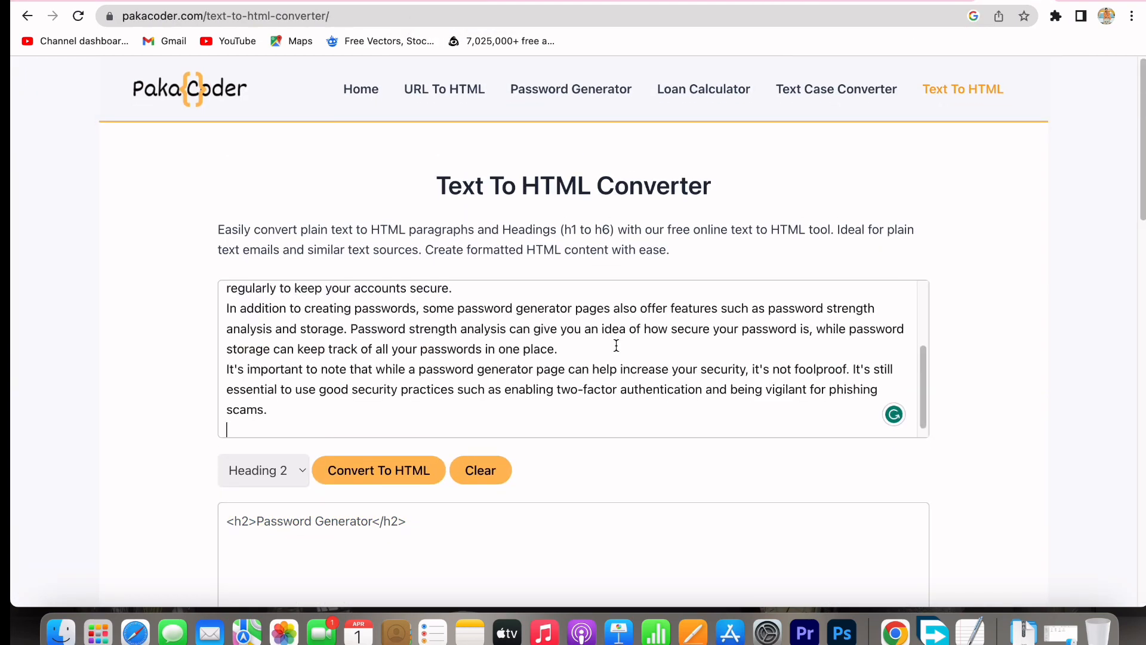
# Step: Convert the three paragraphs with the Heading 2 option, clear the input text and paste the same paragraphs again
pyautogui.click(394, 471)
pyautogui.scroll(-2, 976, 405)
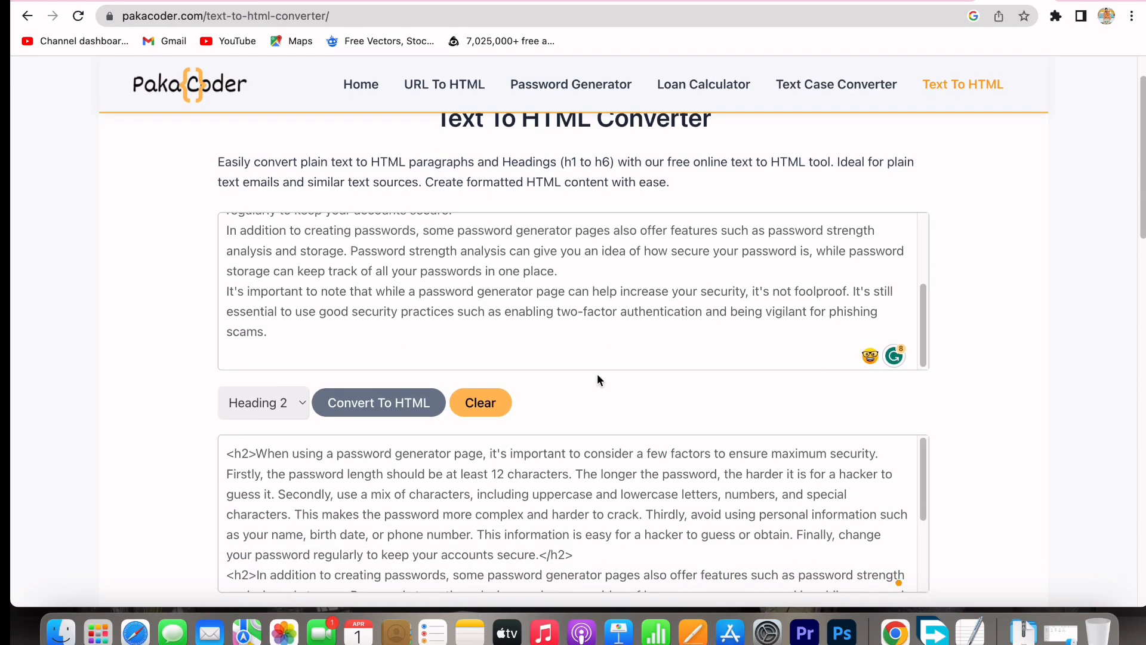
pyautogui.tripleClick(476, 272)
pyautogui.press('super+a')
pyautogui.press('BackSpace')
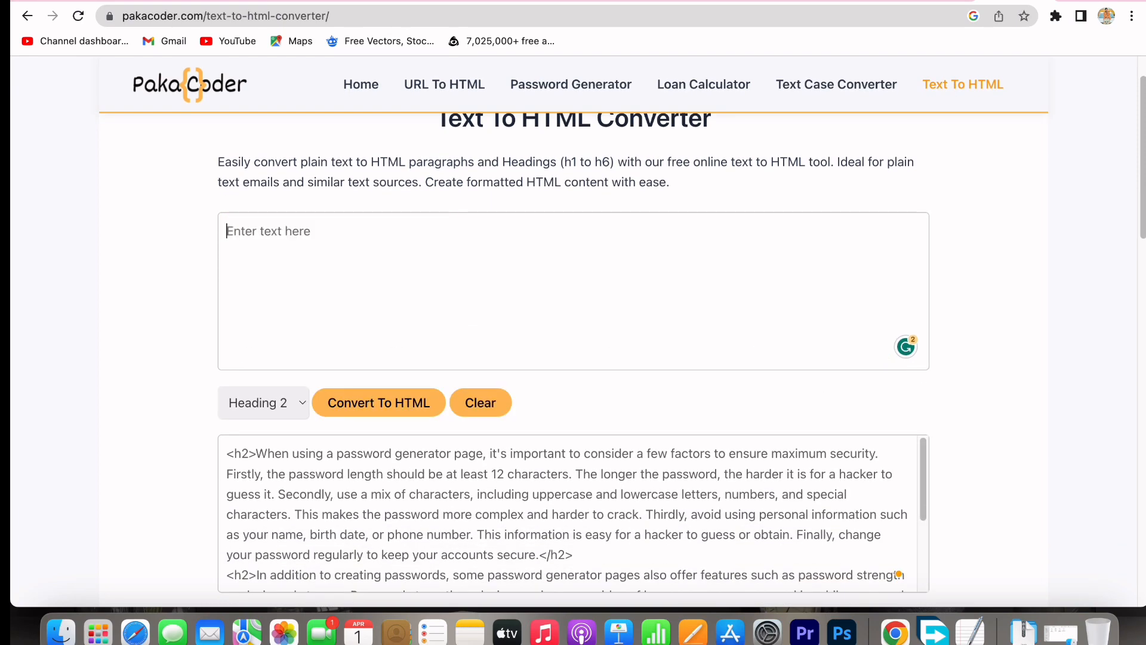
pyautogui.press('super+v')
# Step: Convert the three paragraphs to HTML with the Paragraph option and paste the output below the h2 code in Google Docs
pyautogui.click(270, 399)
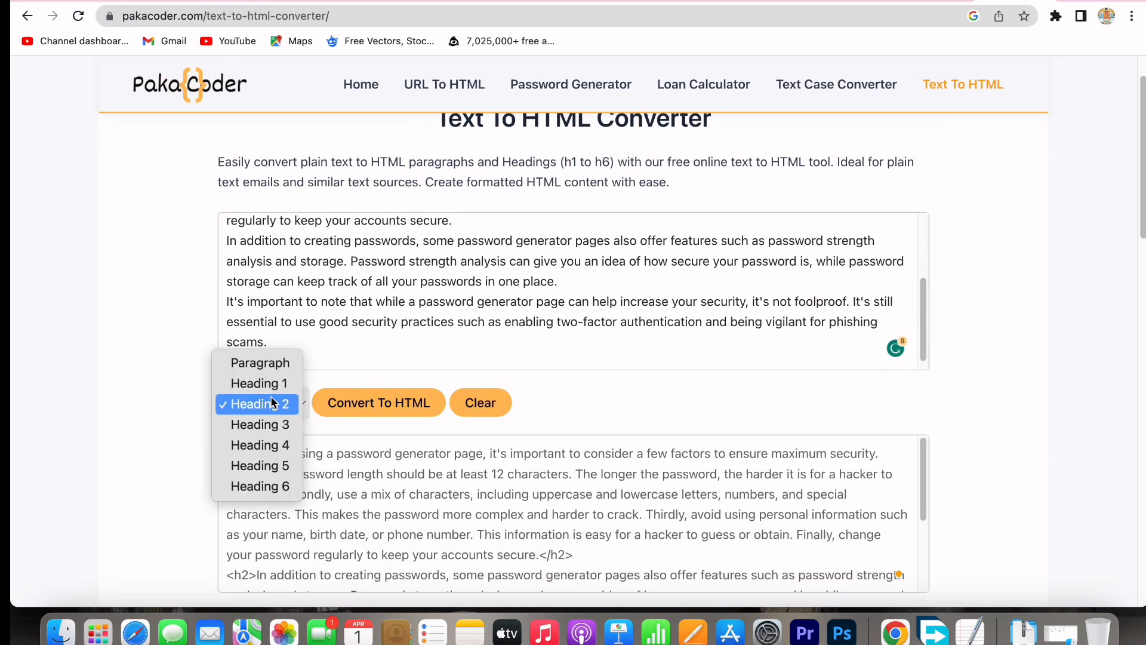
pyautogui.click(257, 363)
pyautogui.click(397, 401)
pyautogui.scroll(-3, 397, 401)
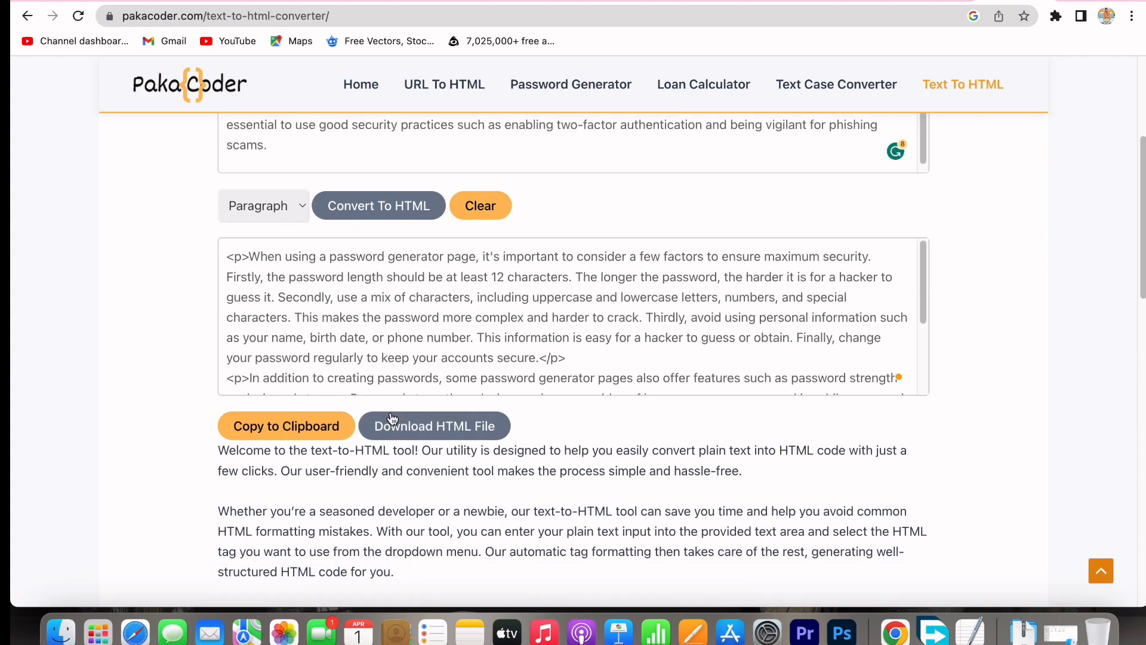
pyautogui.click(298, 426)
pyautogui.press('Return')
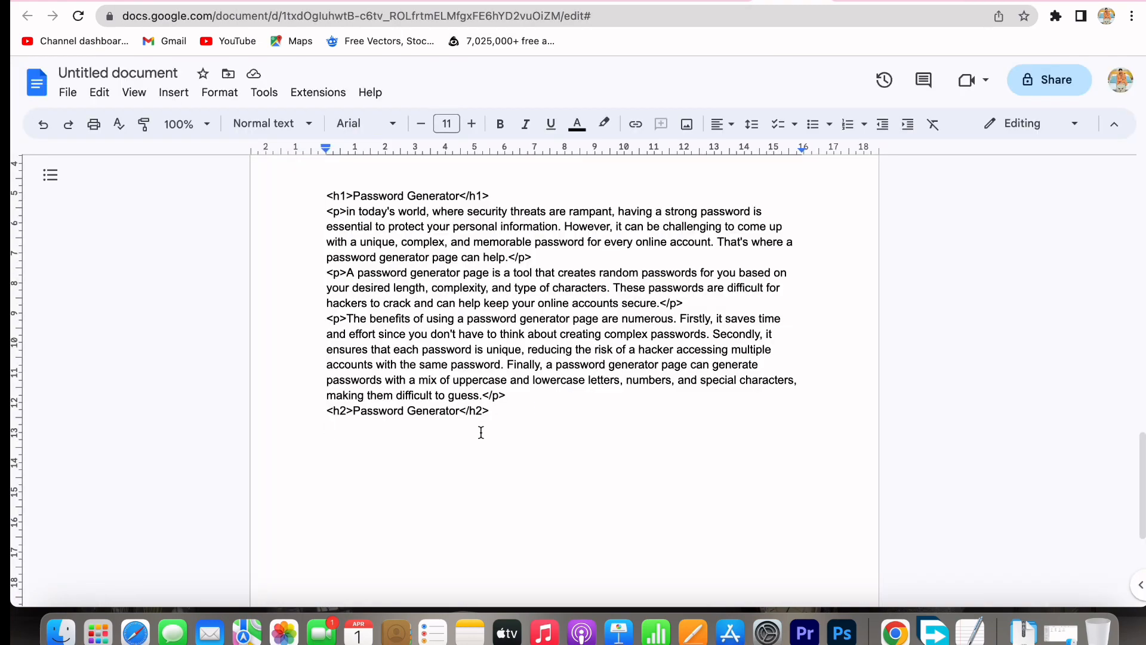
pyautogui.press('super+v')
# Step: Copy the entire Google Docs document, paste it above the script tag in Blogger's Password Generator page HTML, and update the page
pyautogui.press('super+a')
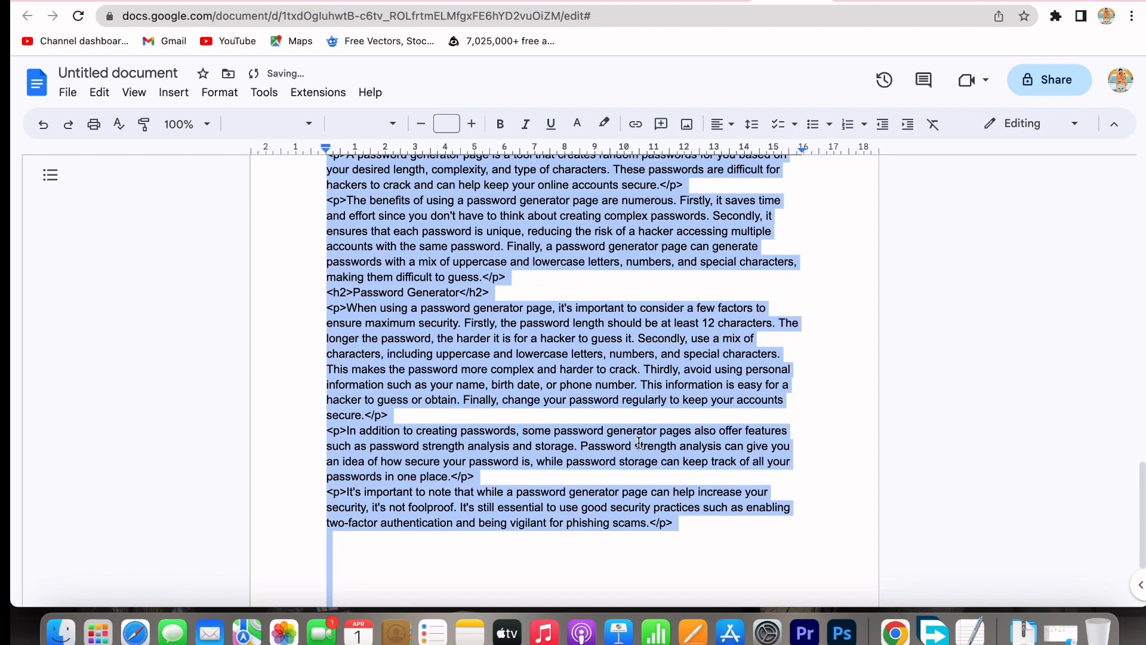
pyautogui.click(133, 1)
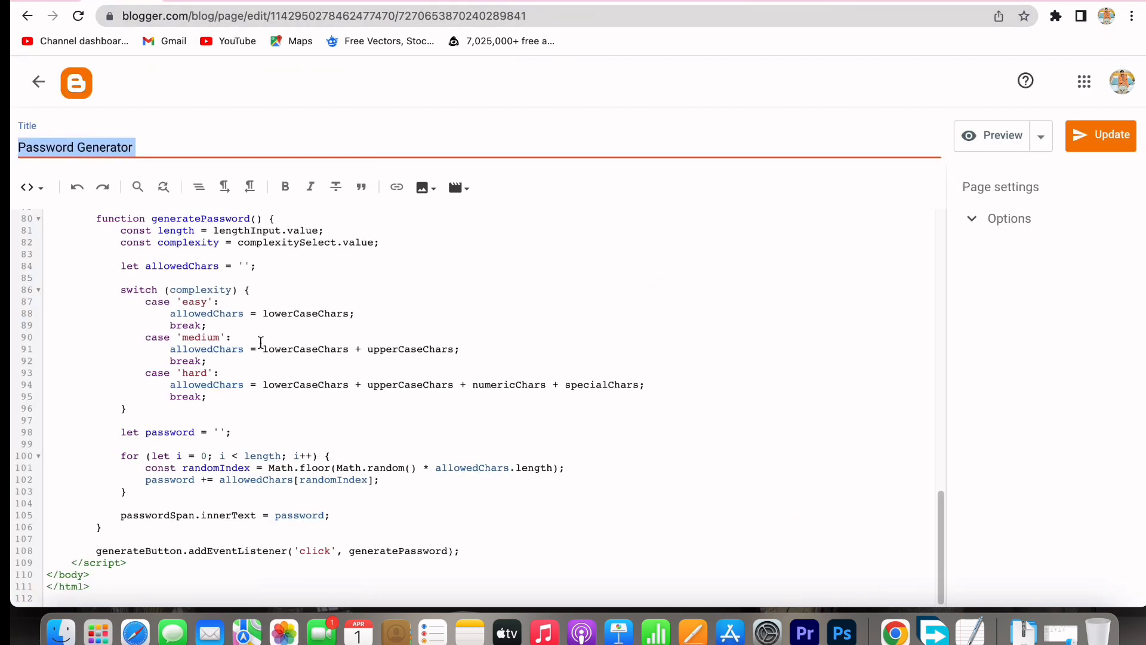
pyautogui.click(137, 566)
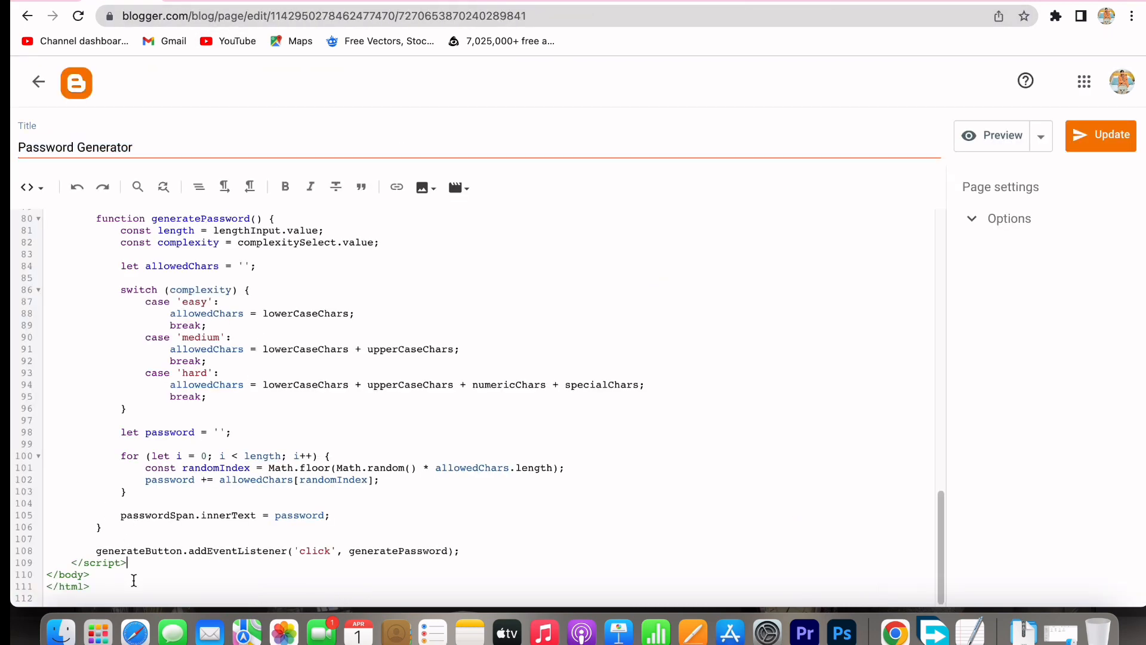
pyautogui.scroll(20, 137, 537)
pyautogui.scroll(-10, 173, 382)
pyautogui.scroll(5, 141, 454)
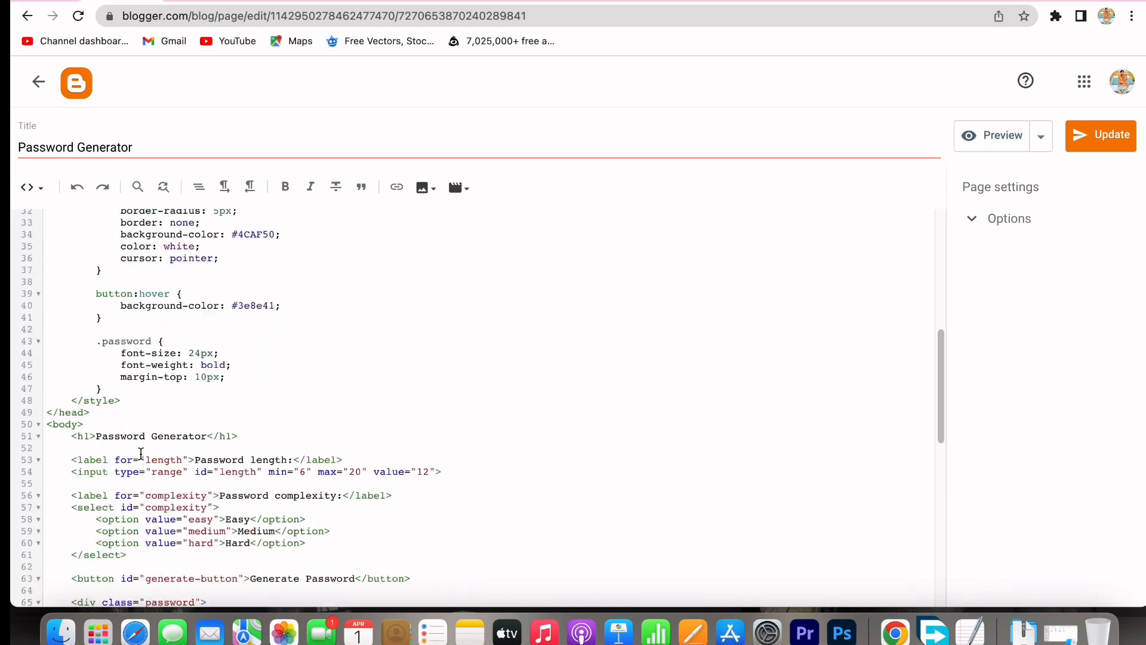
pyautogui.scroll(-10, 125, 279)
pyautogui.scroll(-4, 133, 283)
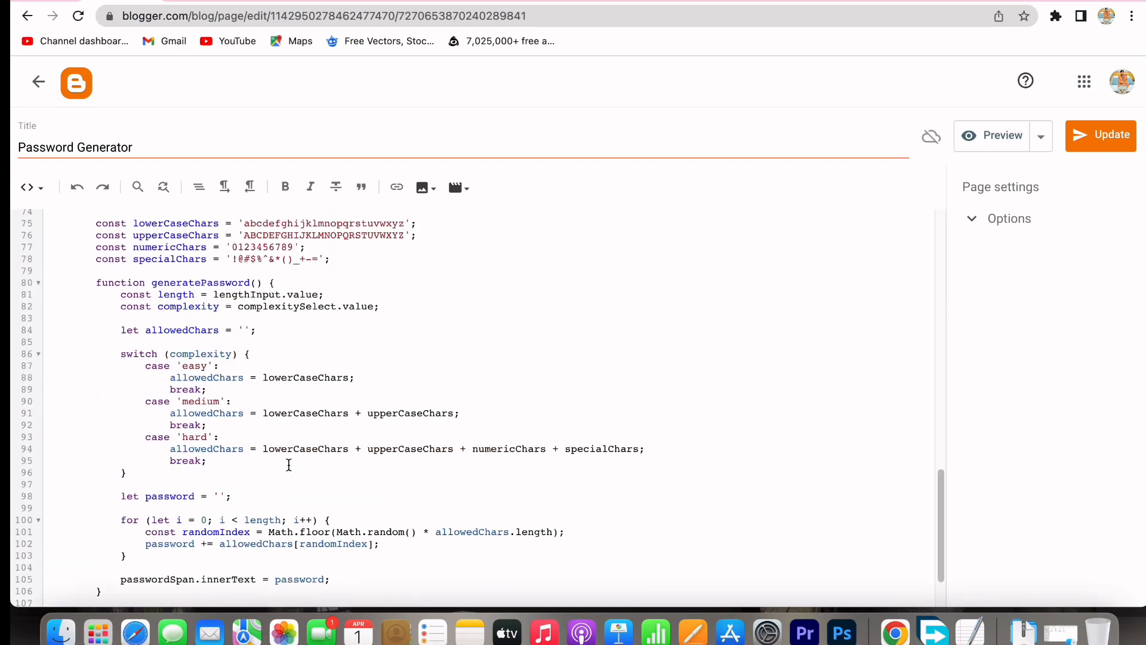
pyautogui.scroll(7, 287, 463)
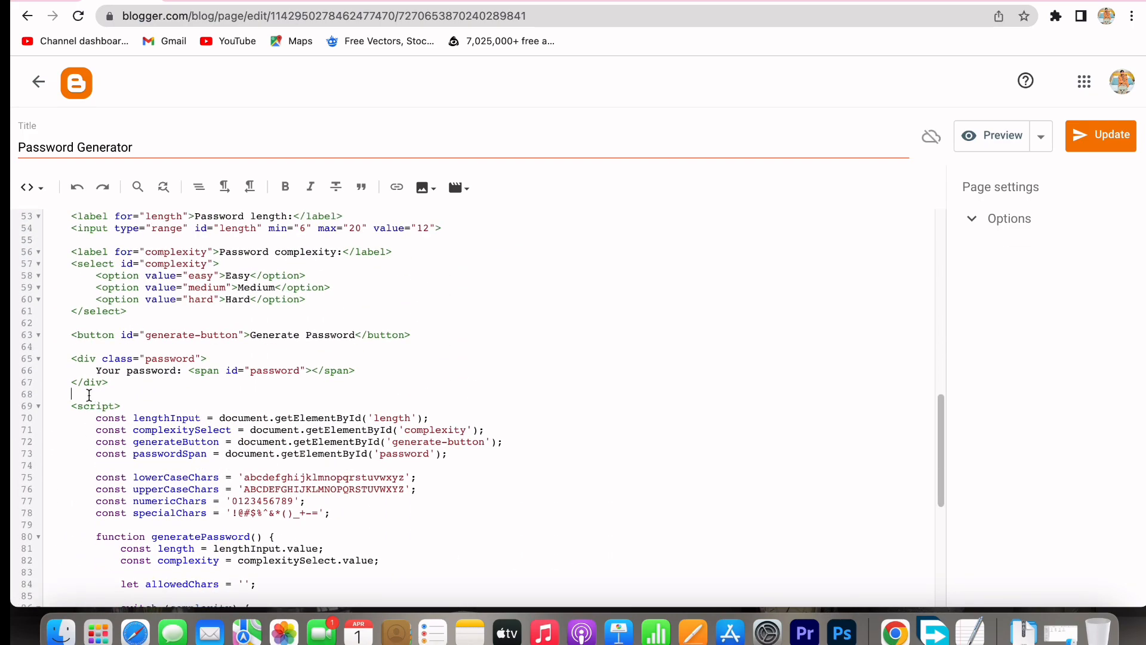
pyautogui.press('super+v')
pyautogui.click(1116, 142)
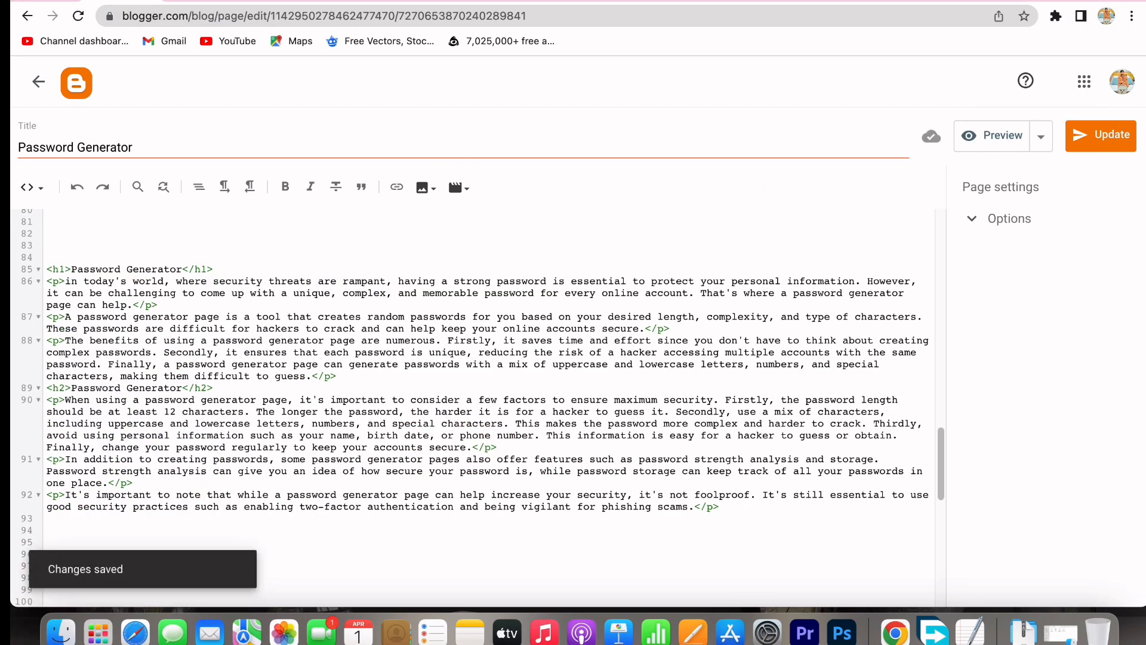
# Step: Reload the published Password Generator page and examine the article text below the tool
pyautogui.click(346, 0)
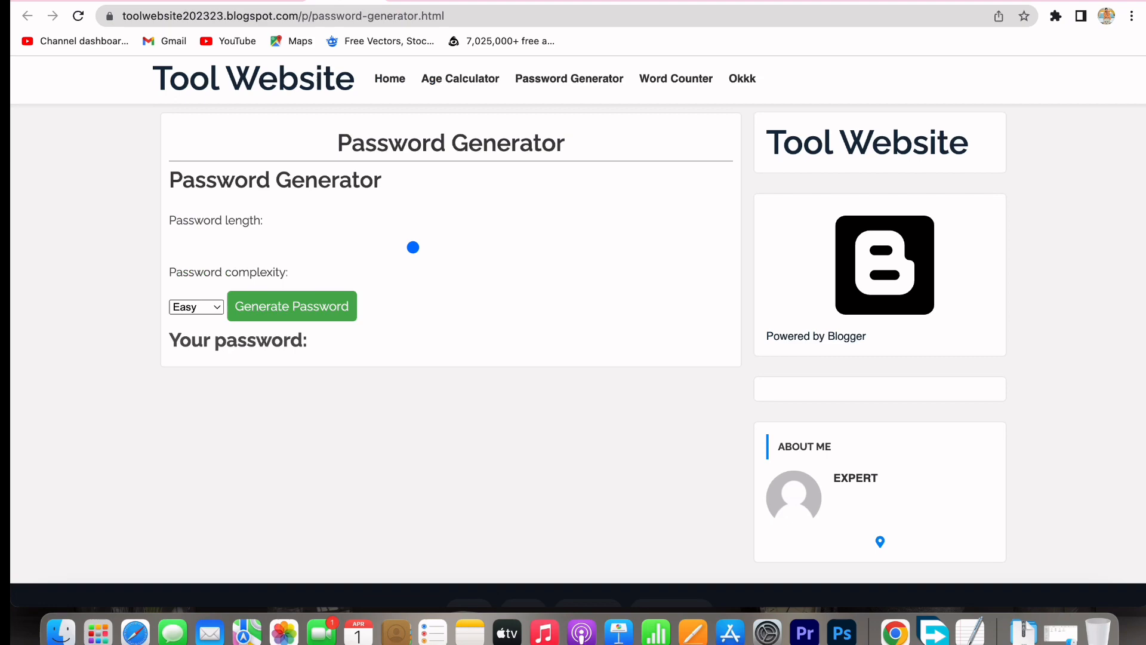
pyautogui.click(83, 16)
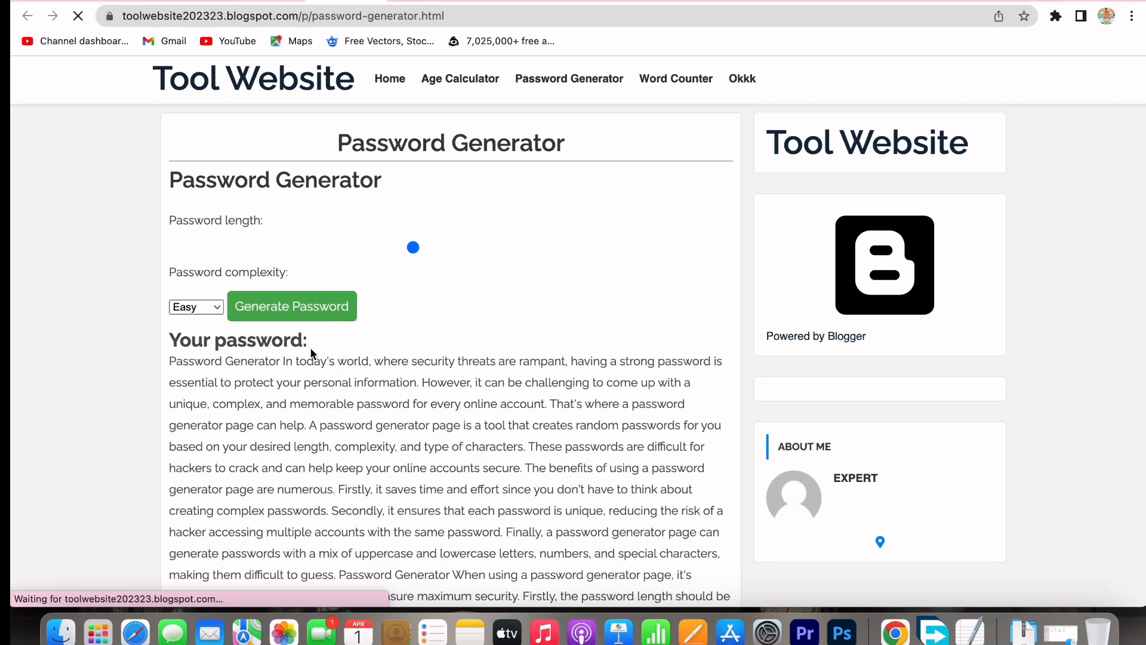
pyautogui.scroll(-1, 957, 355)
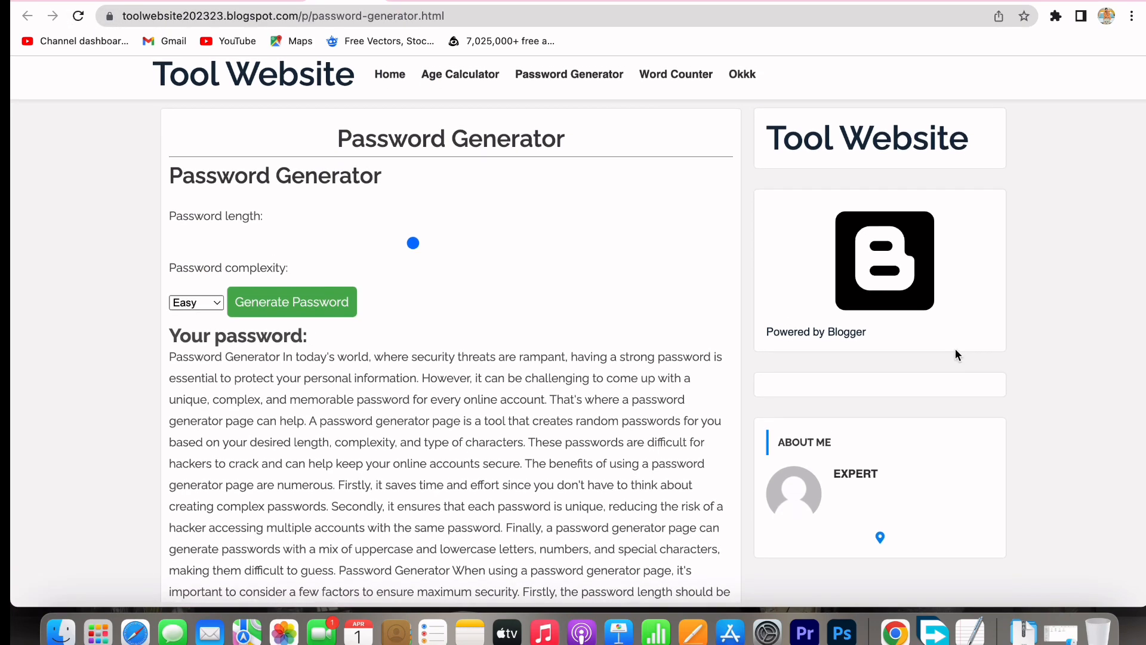
pyautogui.scroll(1, 957, 355)
pyautogui.scroll(-1, 451, 455)
pyautogui.scroll(1, 451, 455)
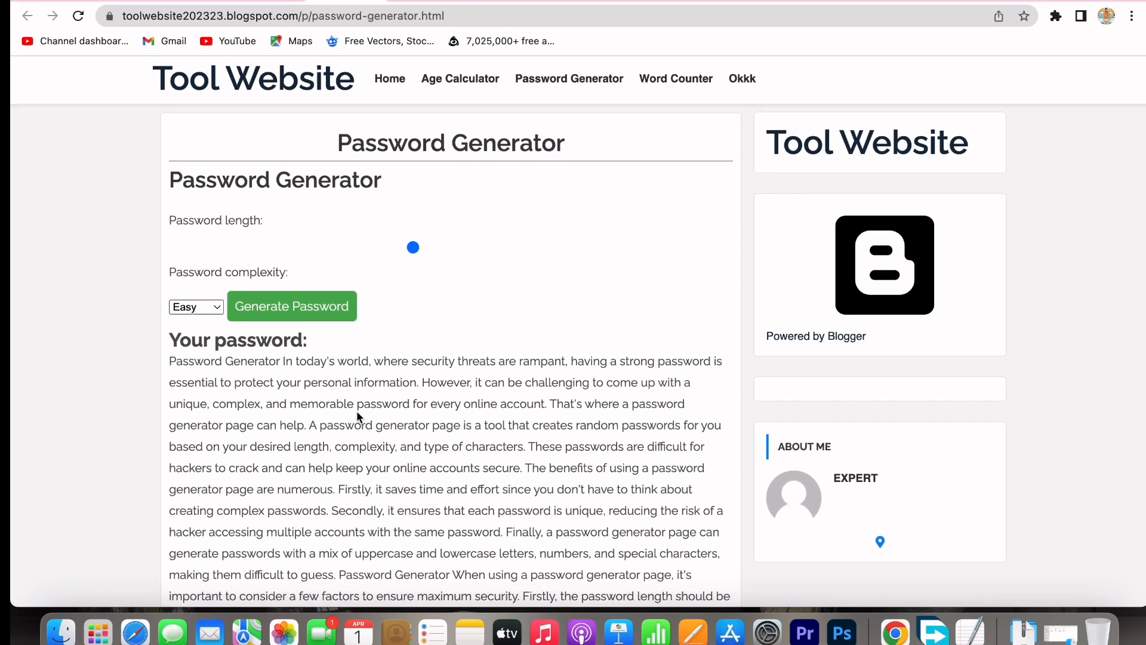
# Step: Open the website's Age Calculator page and return to the Tool Website home page
pyautogui.click(478, 79)
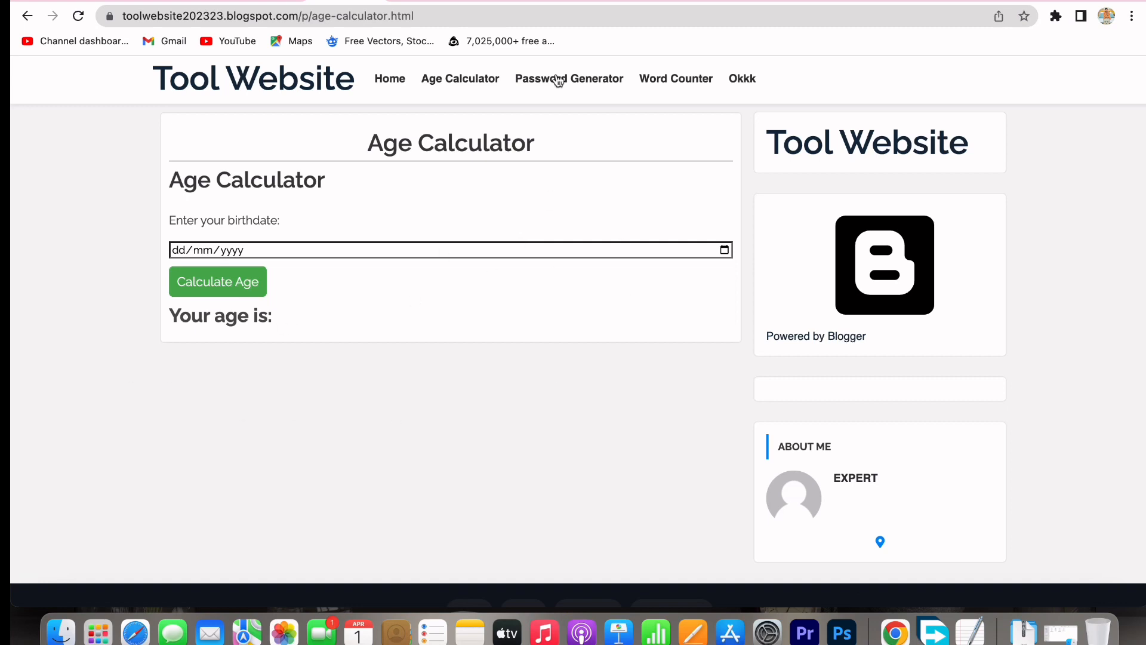
pyautogui.click(290, 82)
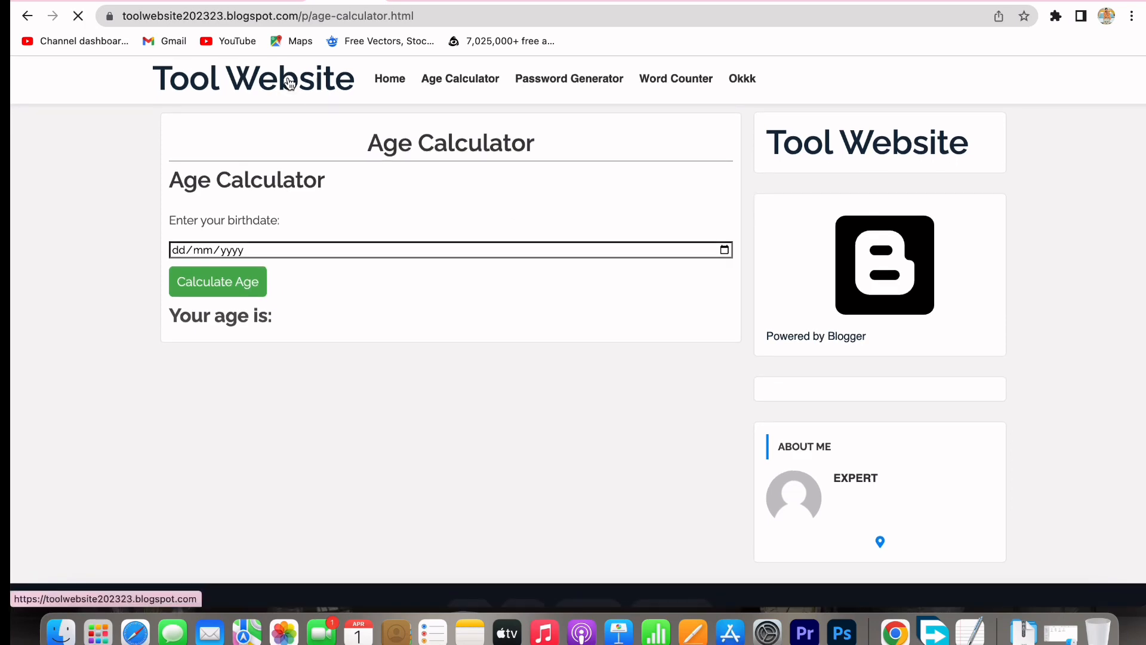
# Step: Examine the home page's tool cards, newsletter section and footer links
pyautogui.scroll(-10, 492, 353)
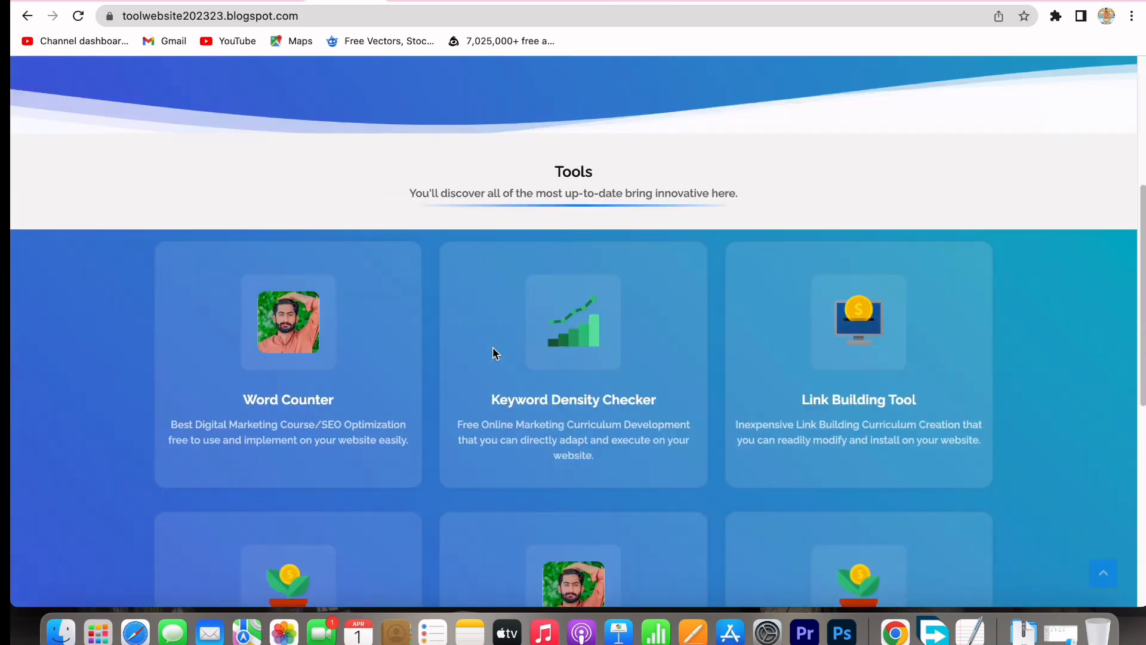
pyautogui.scroll(-2, 492, 353)
pyautogui.scroll(10, 493, 353)
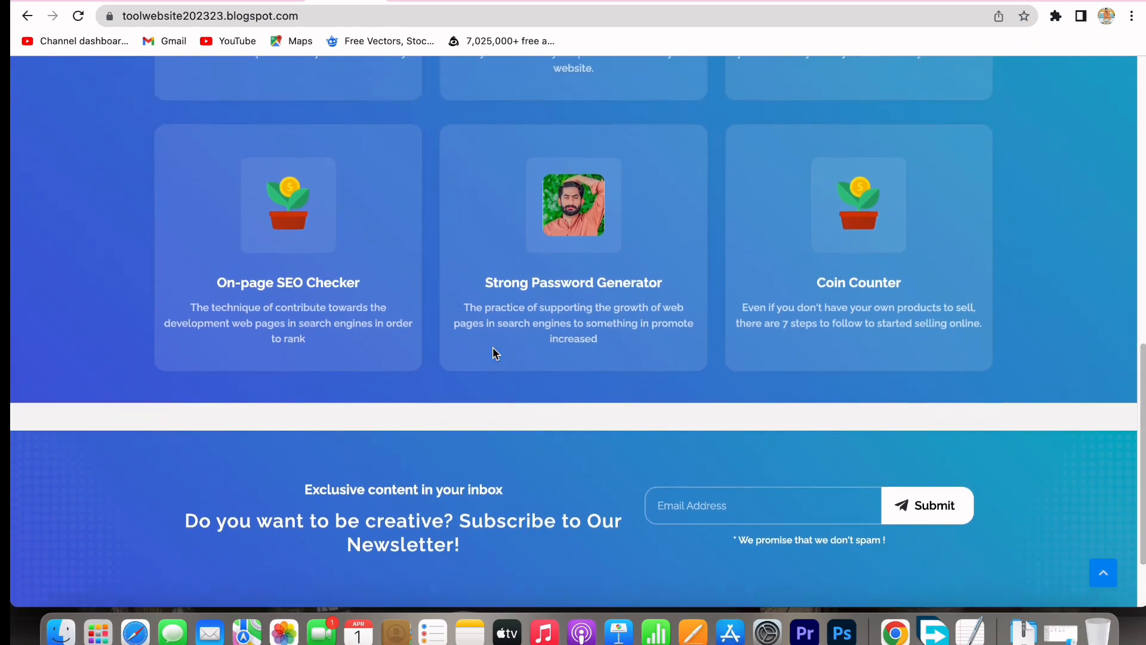
pyautogui.scroll(-10, 493, 354)
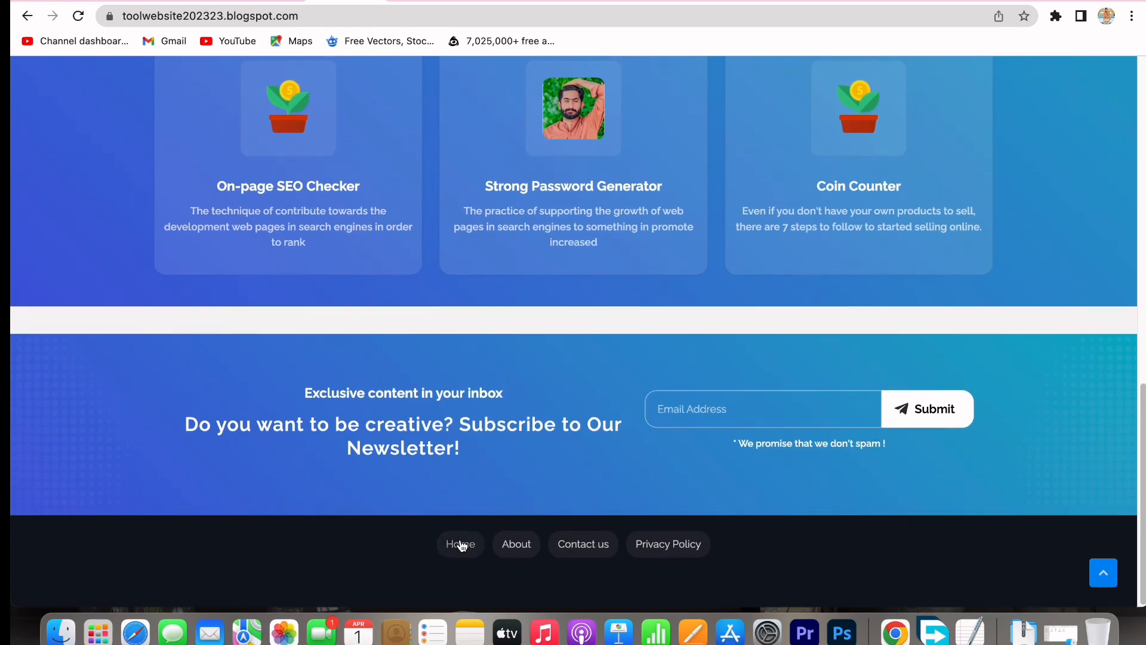
# Step: Test the website's footer links, ending on the About us page
pyautogui.click(534, 546)
pyautogui.scroll(-12, 632, 487)
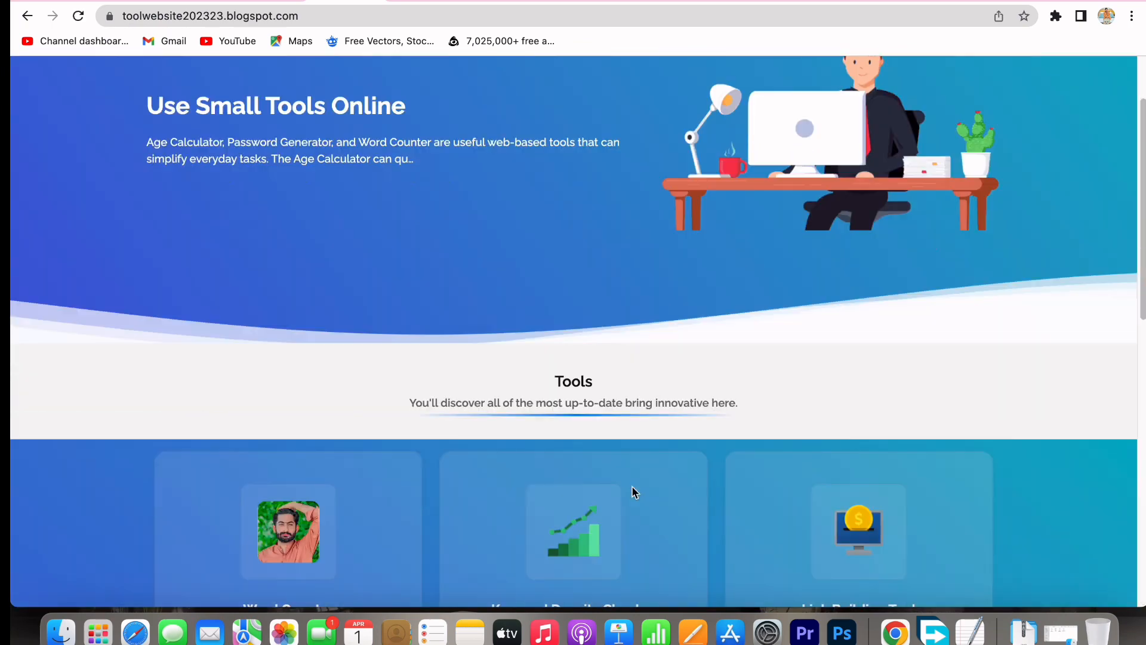
pyautogui.click(674, 547)
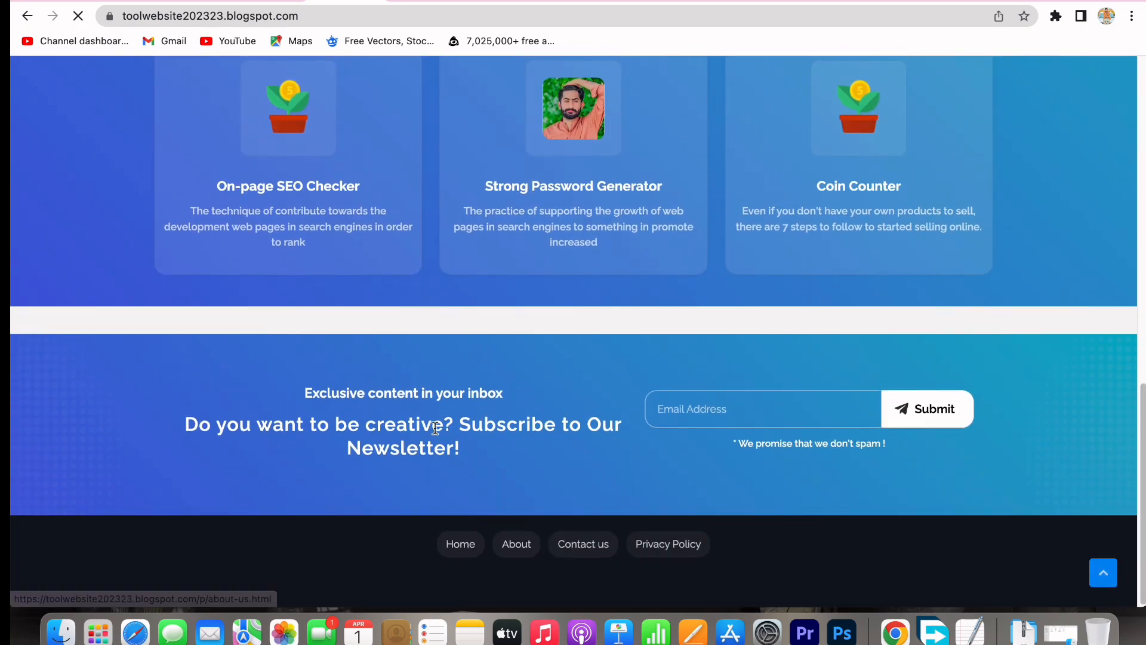
pyautogui.scroll(-1, 628, 479)
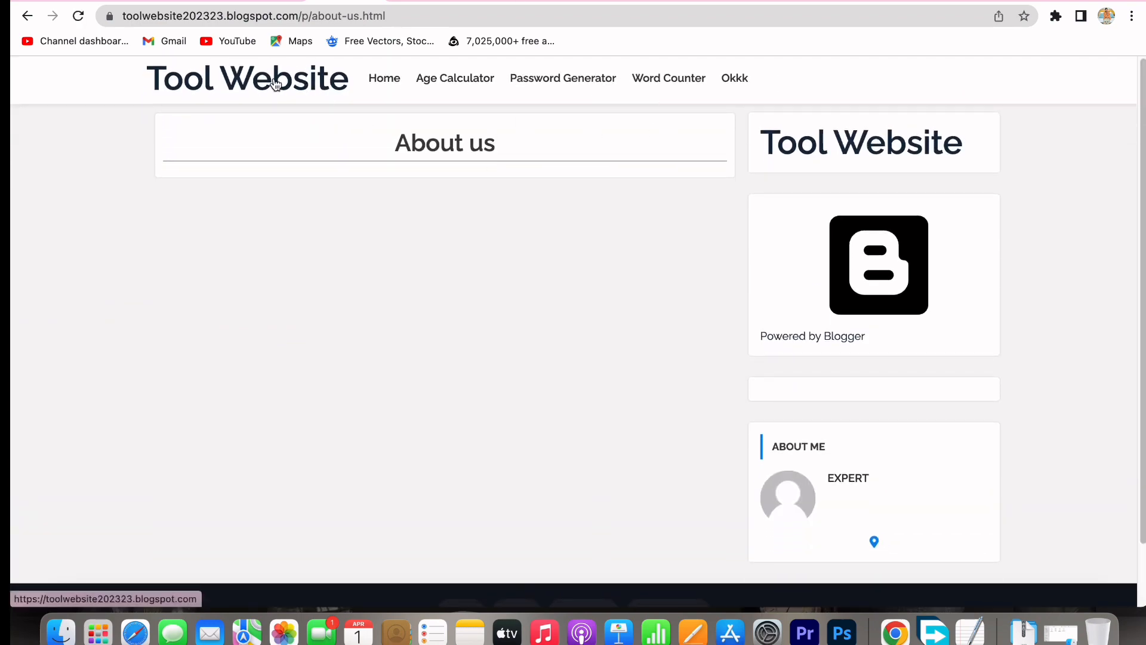
# Step: Return to the Tool Website home page and review its sections below the header
pyautogui.click(275, 82)
pyautogui.scroll(-5, 536, 343)
pyautogui.scroll(5, 535, 343)
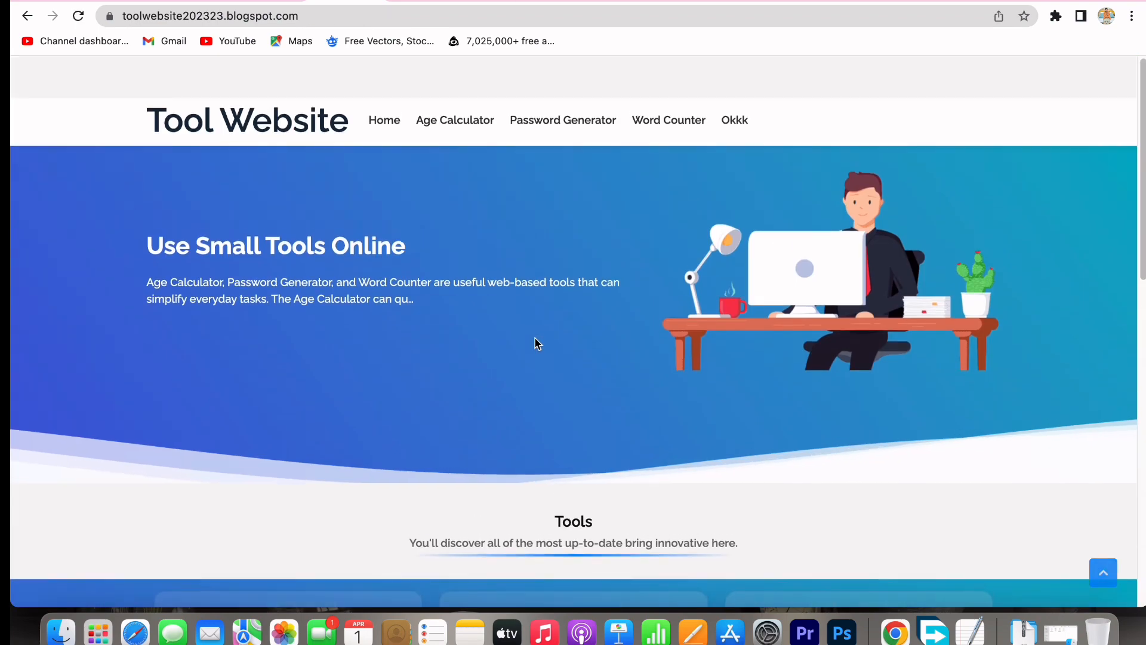
pyautogui.scroll(-12, 536, 343)
pyautogui.scroll(15, 536, 343)
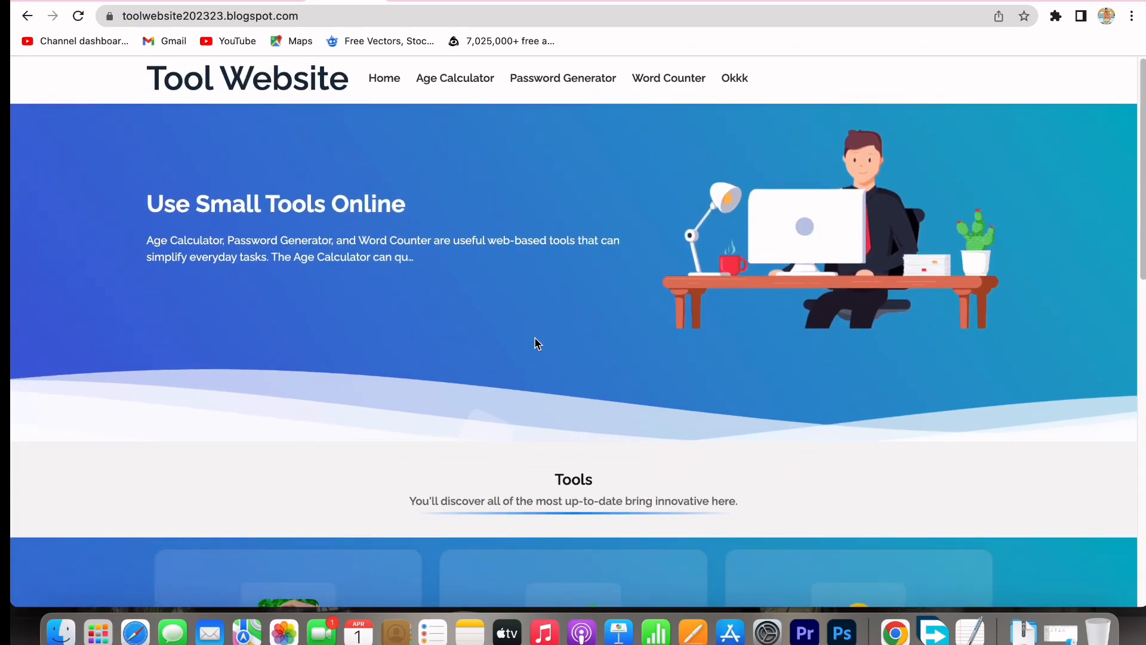